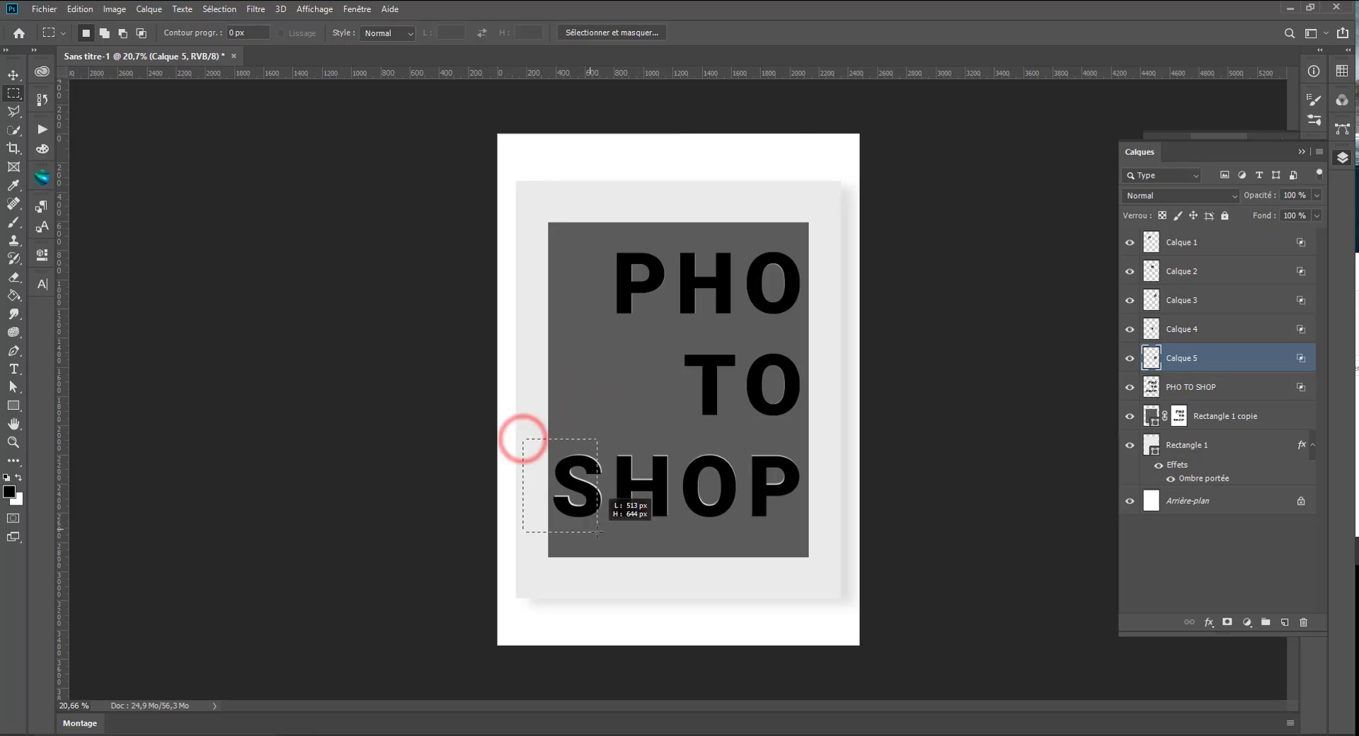
- Group the letter layers Calque 1 to Calque 6 and place the group beneath the Rectangle 1 copie layer
click(1164, 387)
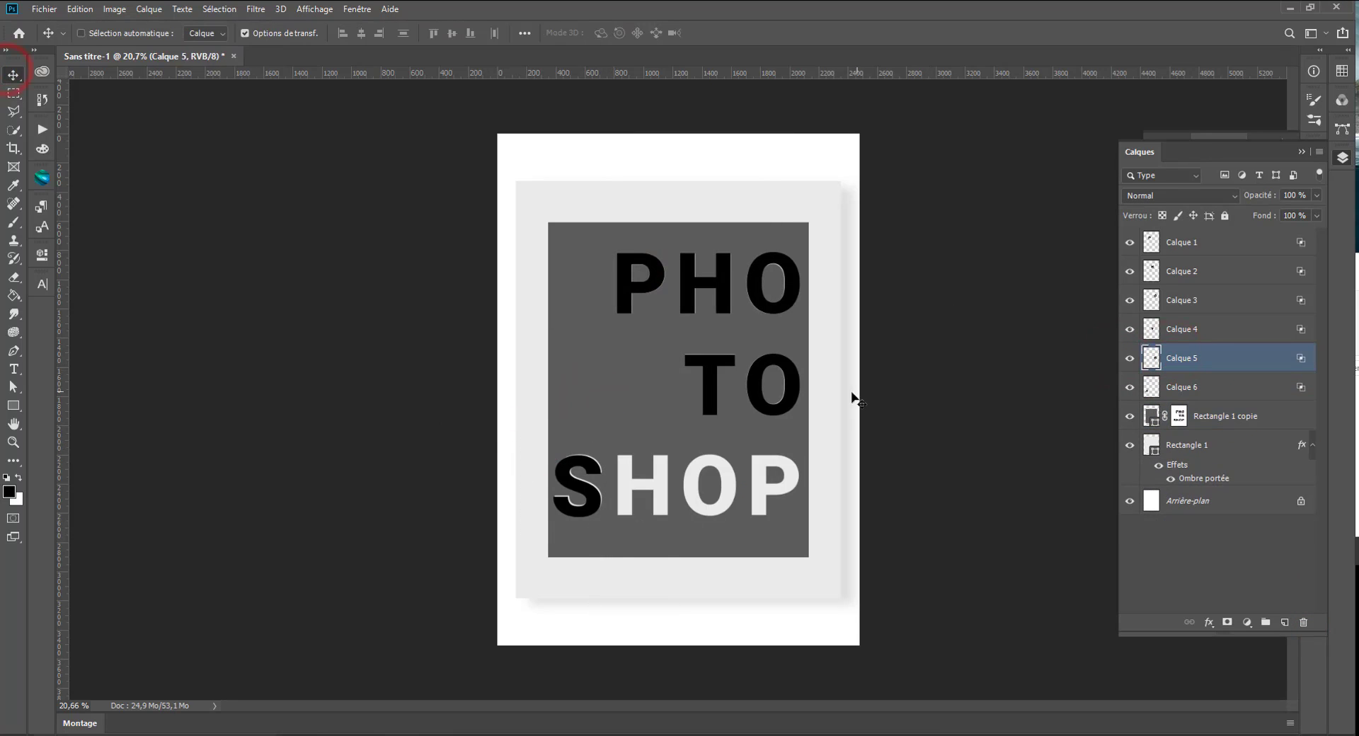
shift+click(1192, 242)
key(ctrl+g)
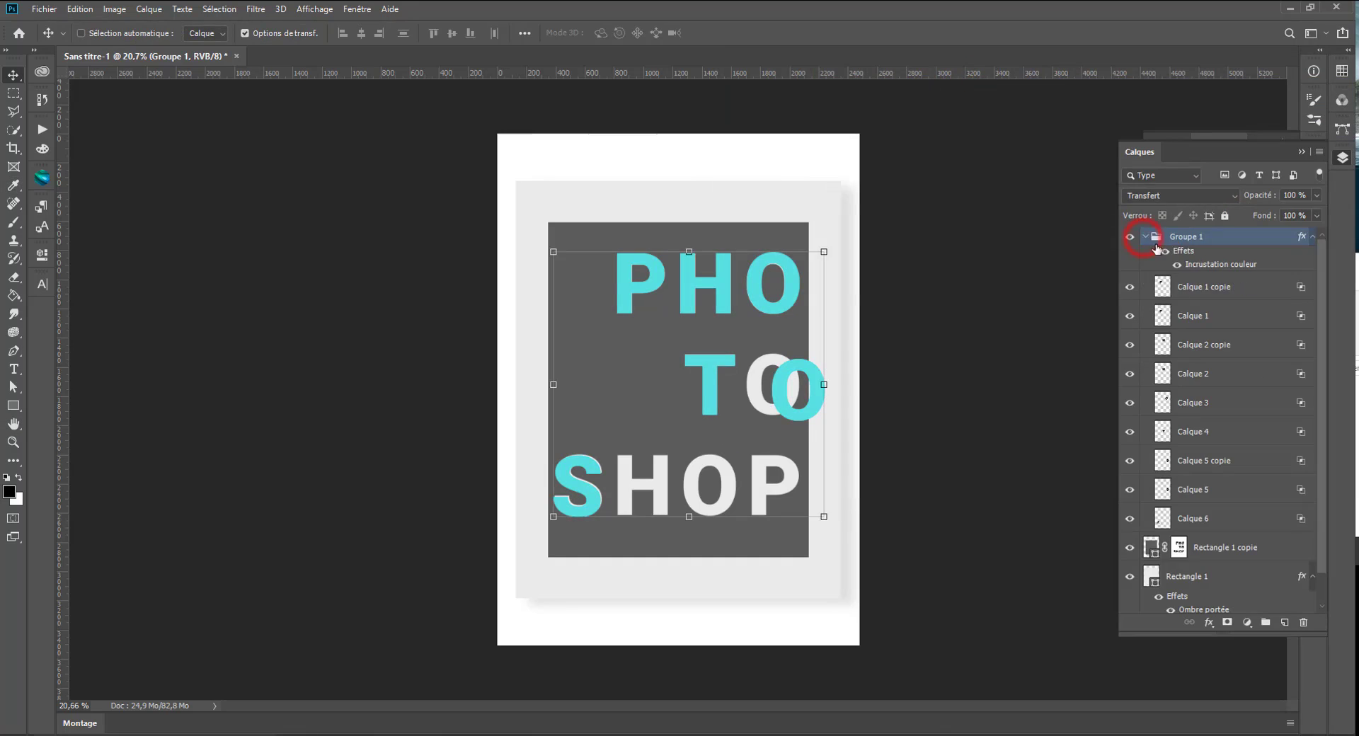
drag(1156, 241, 1167, 562)
click(1145, 265)
- Try to enlarge the lettering on the layer mask of Rectangle 1 copie
click(1164, 244)
key(ctrl+t)
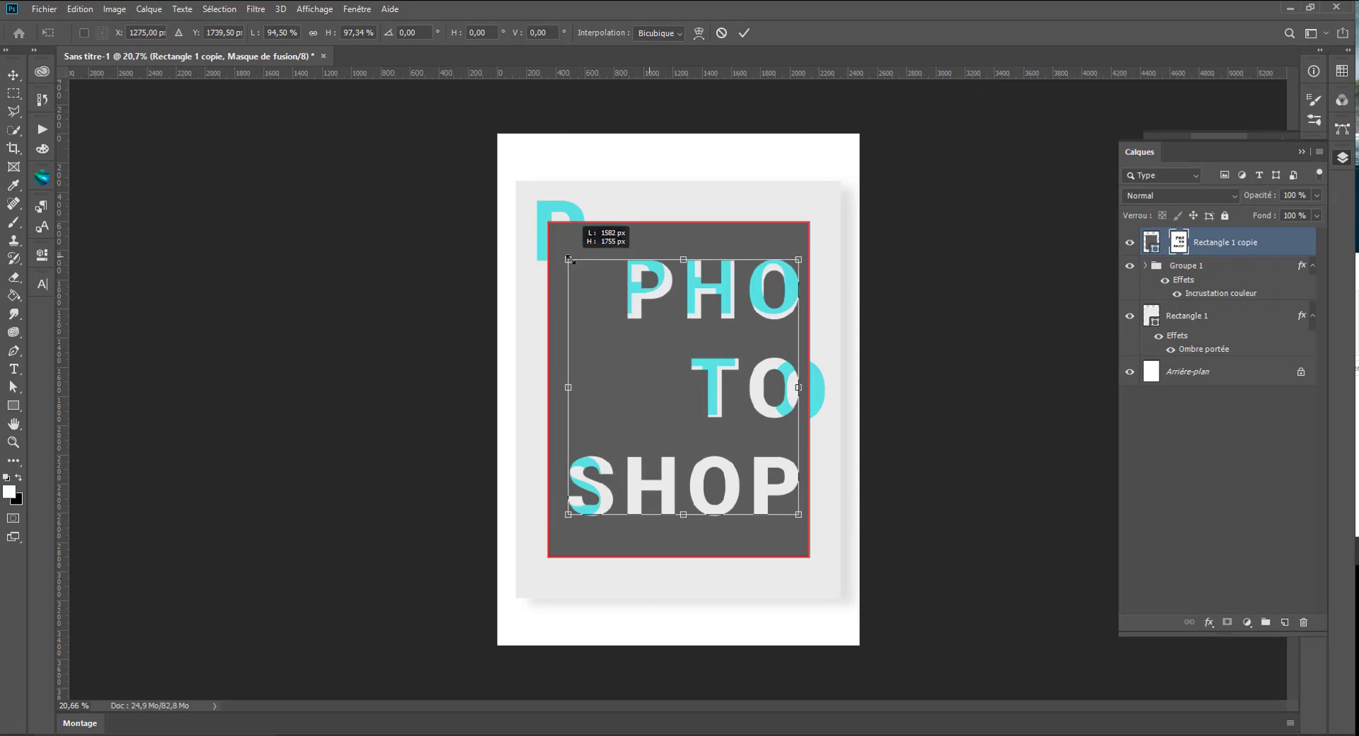
drag(576, 225, 487, 144)
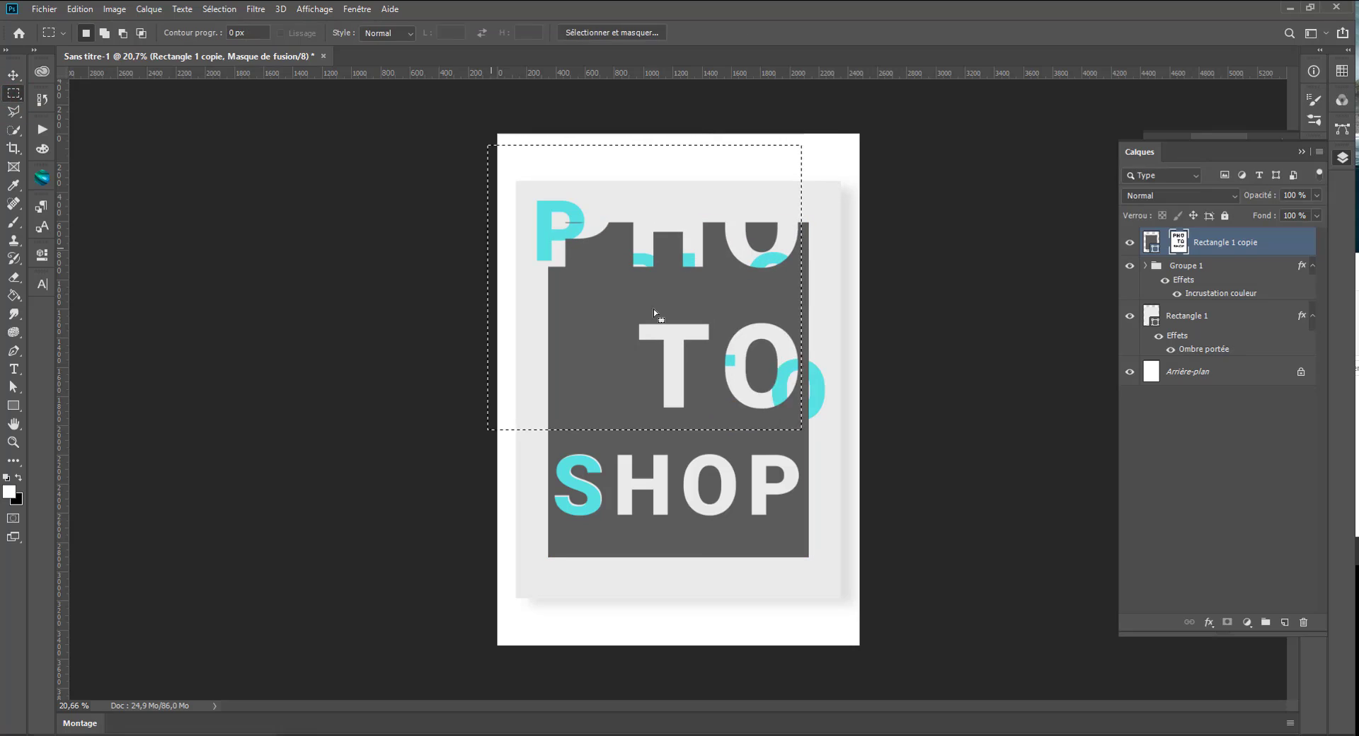
drag(743, 388, 716, 325)
- Select the PHO and TO lines on Rectangle 1 copie's layer mask and enlarge them to nearly the rectangle's full width
click(12, 94)
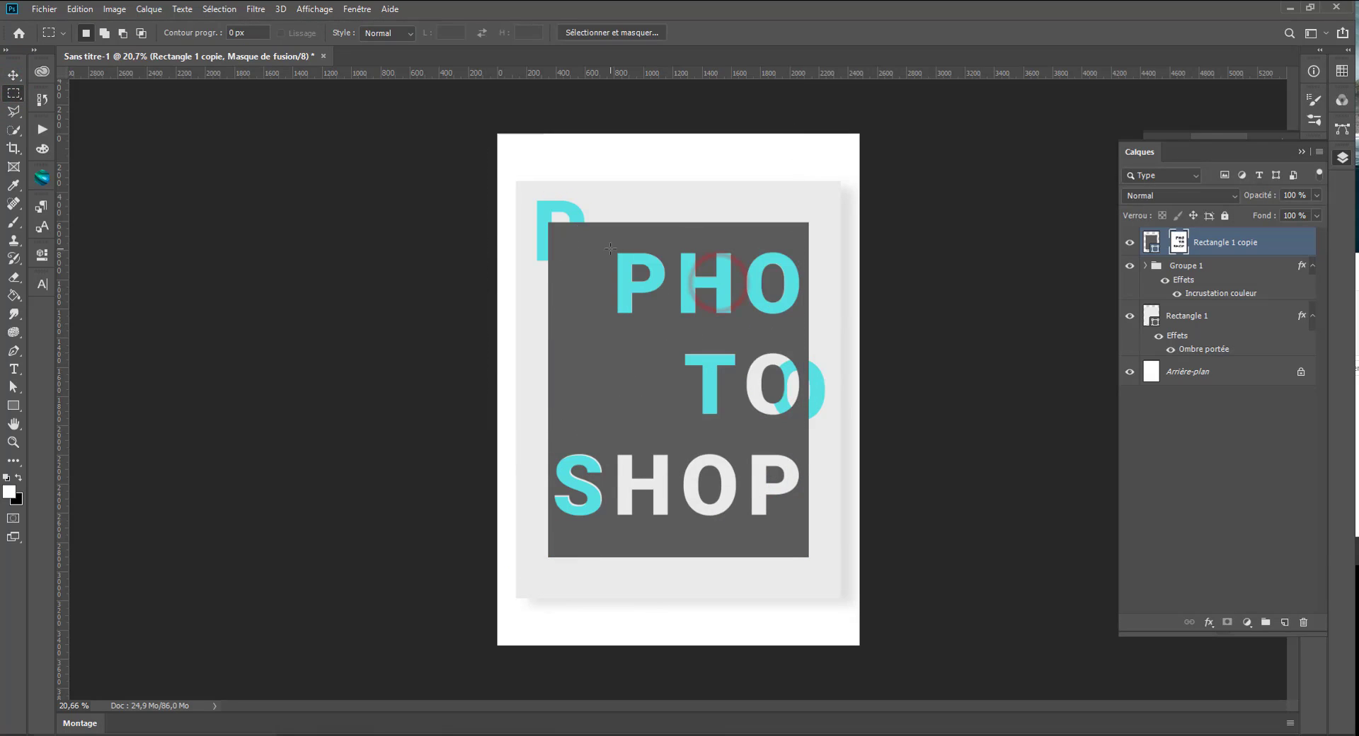
mouse_move(546, 192)
mouse_down()
mouse_move(794, 338)
mouse_move(802, 416)
mouse_up()
key(ctrl+t)
drag(697, 268, 700, 301)
click(182, 173)
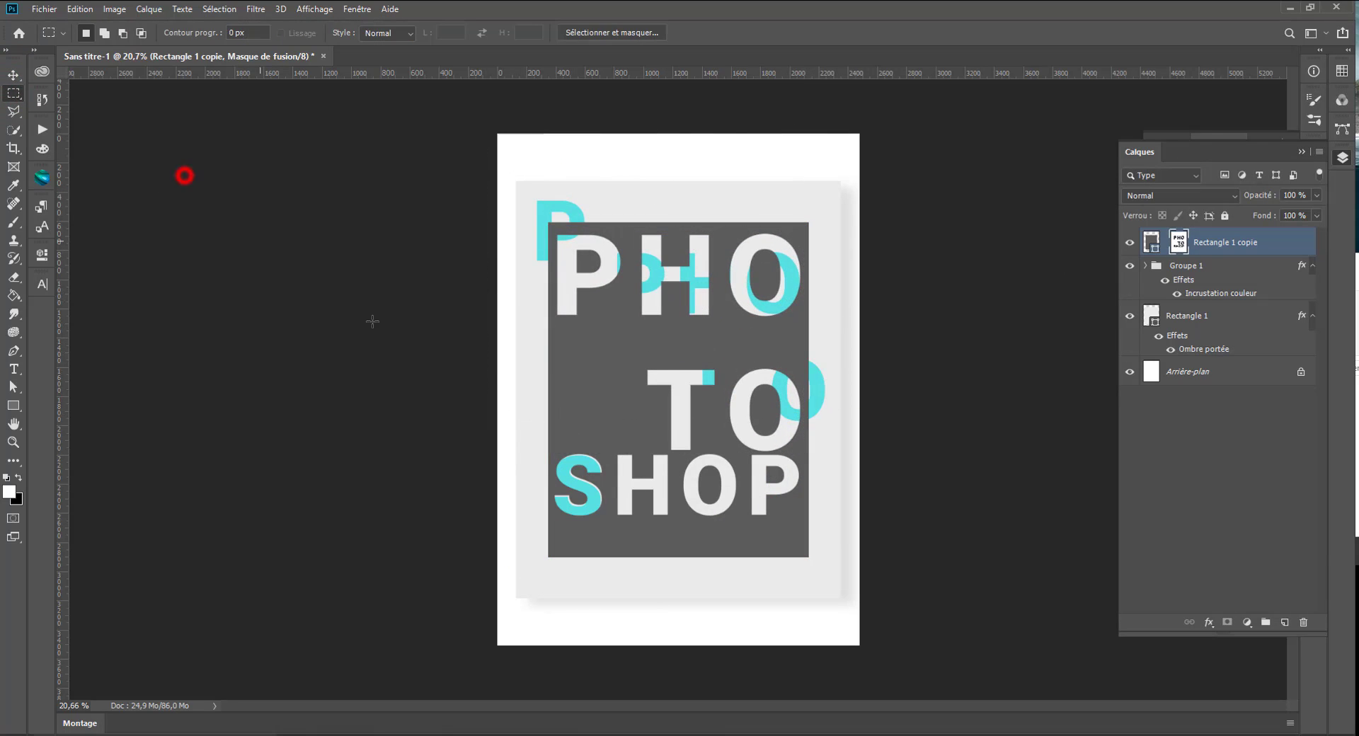
- Shift the SHOP line slightly down on the layer mask and clean up the leftover strip above it
drag(552, 559, 818, 442)
alt+click(1182, 244)
alt+click(1182, 244)
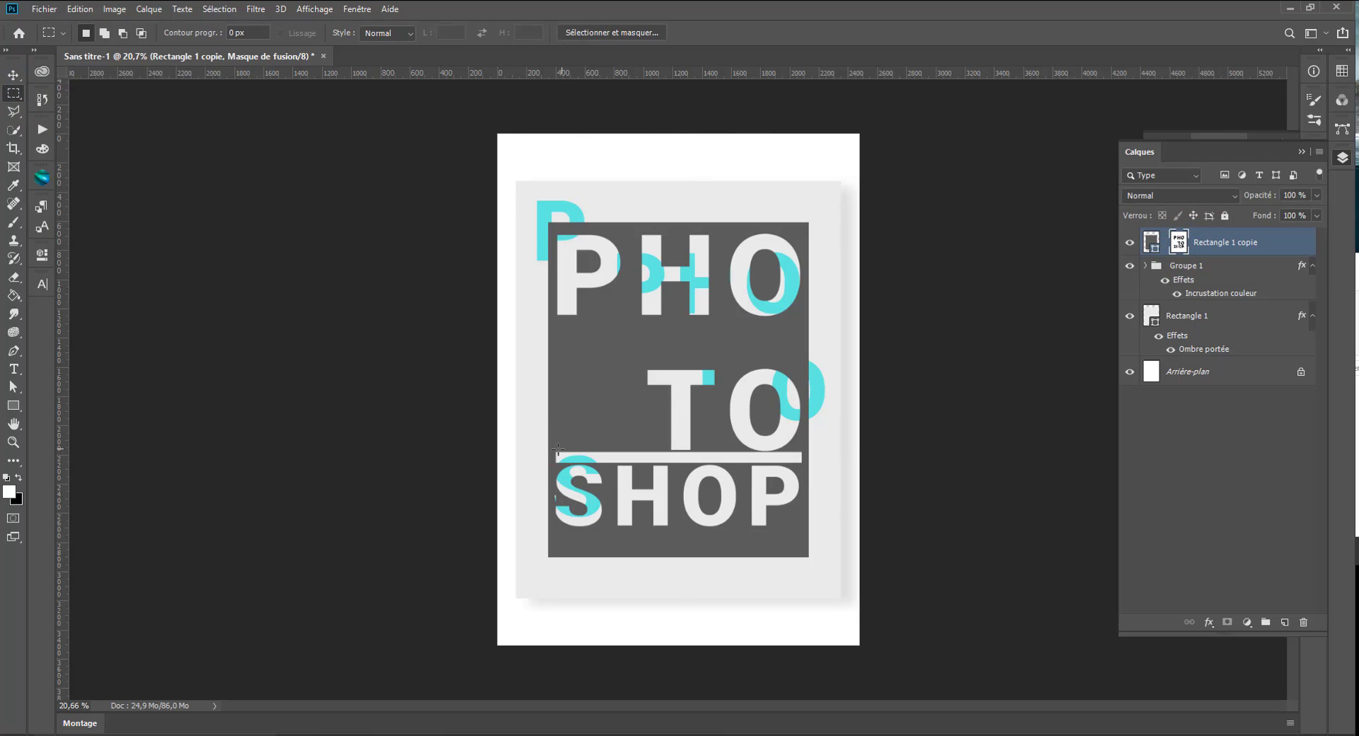
key(Delete)
key(ctrl+z)
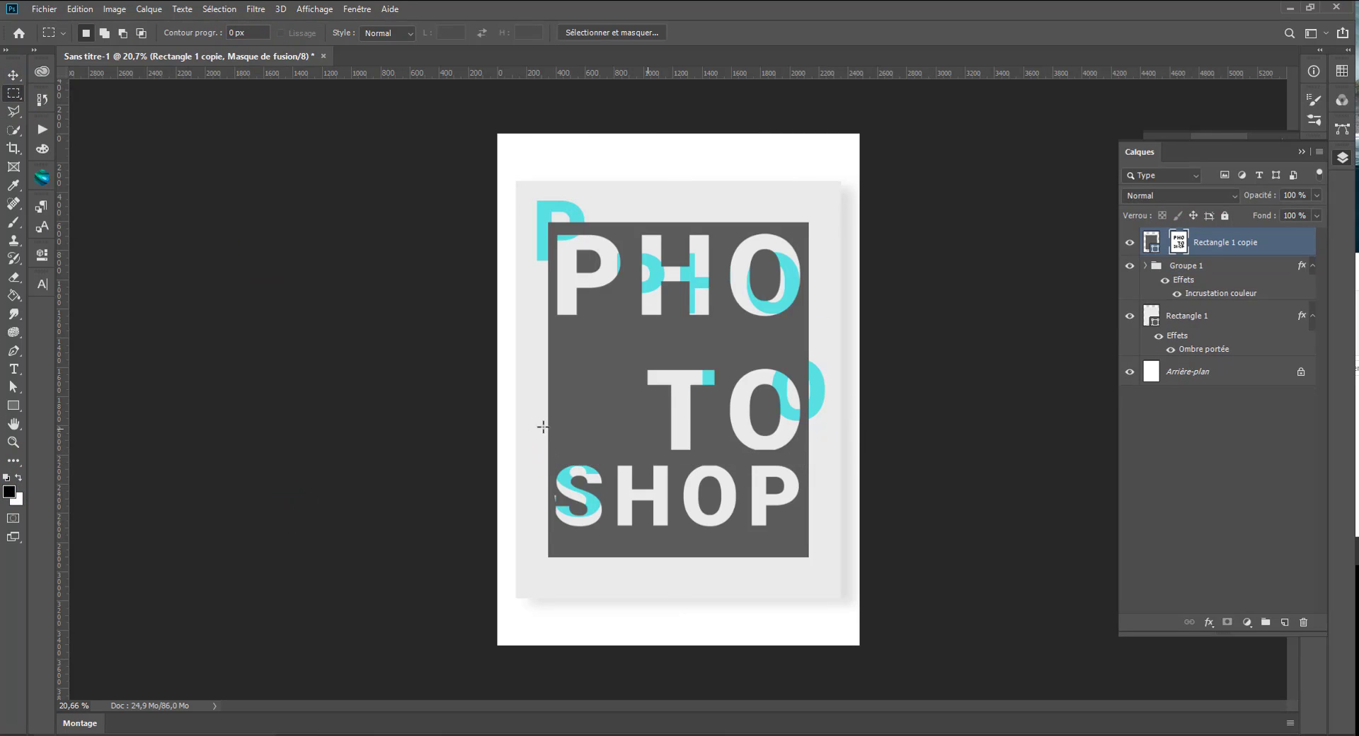
key(ctrl+plus)
key(ctrl+plus)
key(b)
key(x)
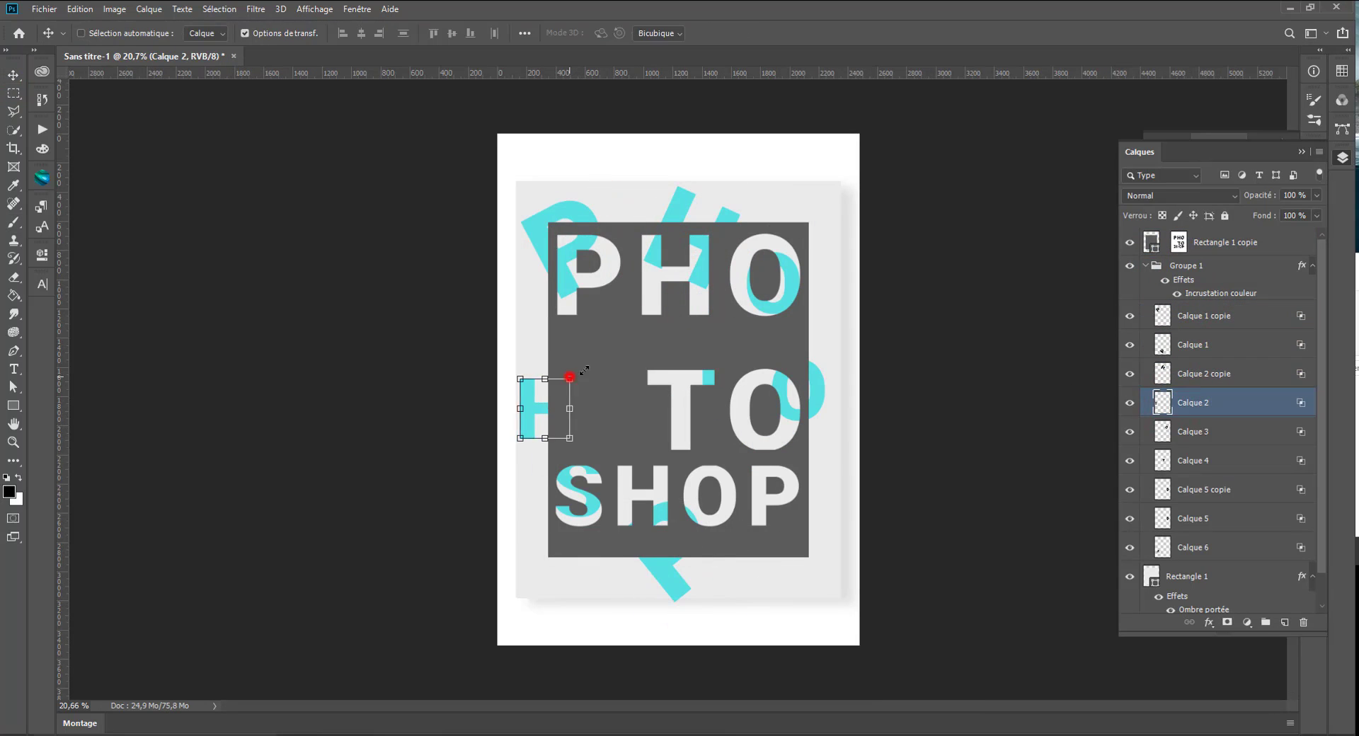
- Scatter the turquoise letters of Groupe 1 around the dark rectangle and mask the group to the light rectangle's outline
drag(682, 515, 814, 559)
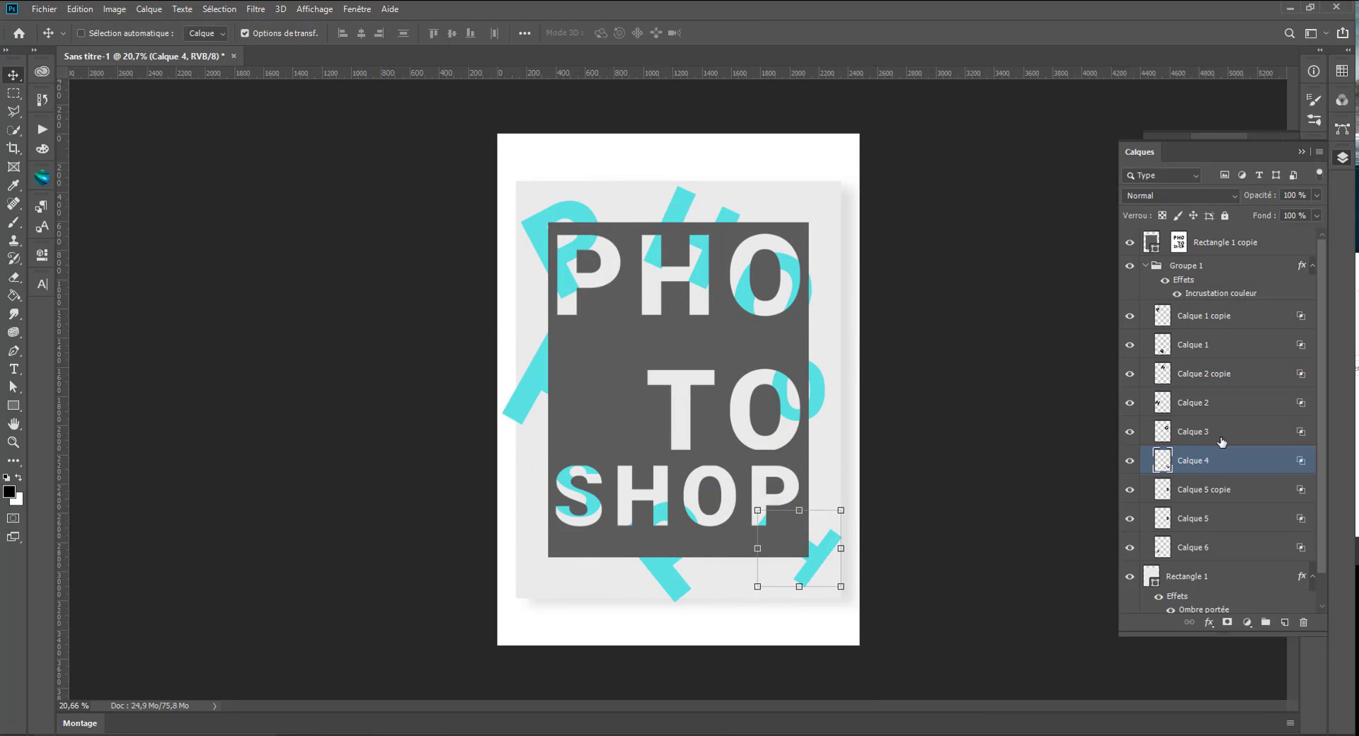
key(Return)
click(1203, 489)
click(1193, 518)
click(1193, 344)
click(1203, 316)
click(1193, 275)
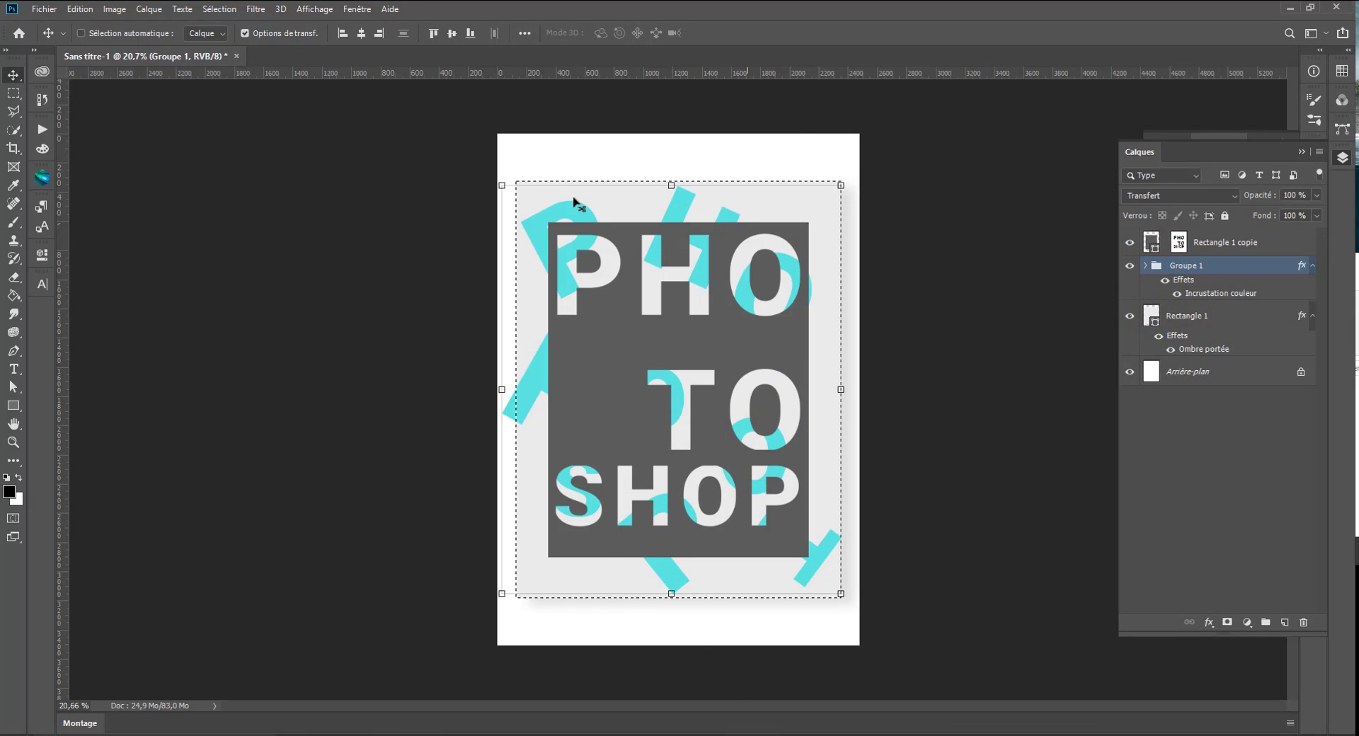
click(13, 94)
- Add a drop shadow to the Rectangle 1 copie layer and adjust its settings
right_click(1223, 243)
click(1061, 158)
click(910, 453)
drag(1181, 253, 1153, 290)
key(Escape)
click(772, 453)
click(1067, 228)
drag(877, 130, 972, 119)
drag(920, 494, 901, 501)
drag(1099, 196, 1110, 196)
drag(1143, 243, 1101, 243)
mouse_move(1118, 280)
mouse_down()
mouse_move(1097, 279)
mouse_move(1119, 243)
mouse_move(1100, 279)
mouse_up()
drag(1119, 245, 1116, 246)
key(Return)
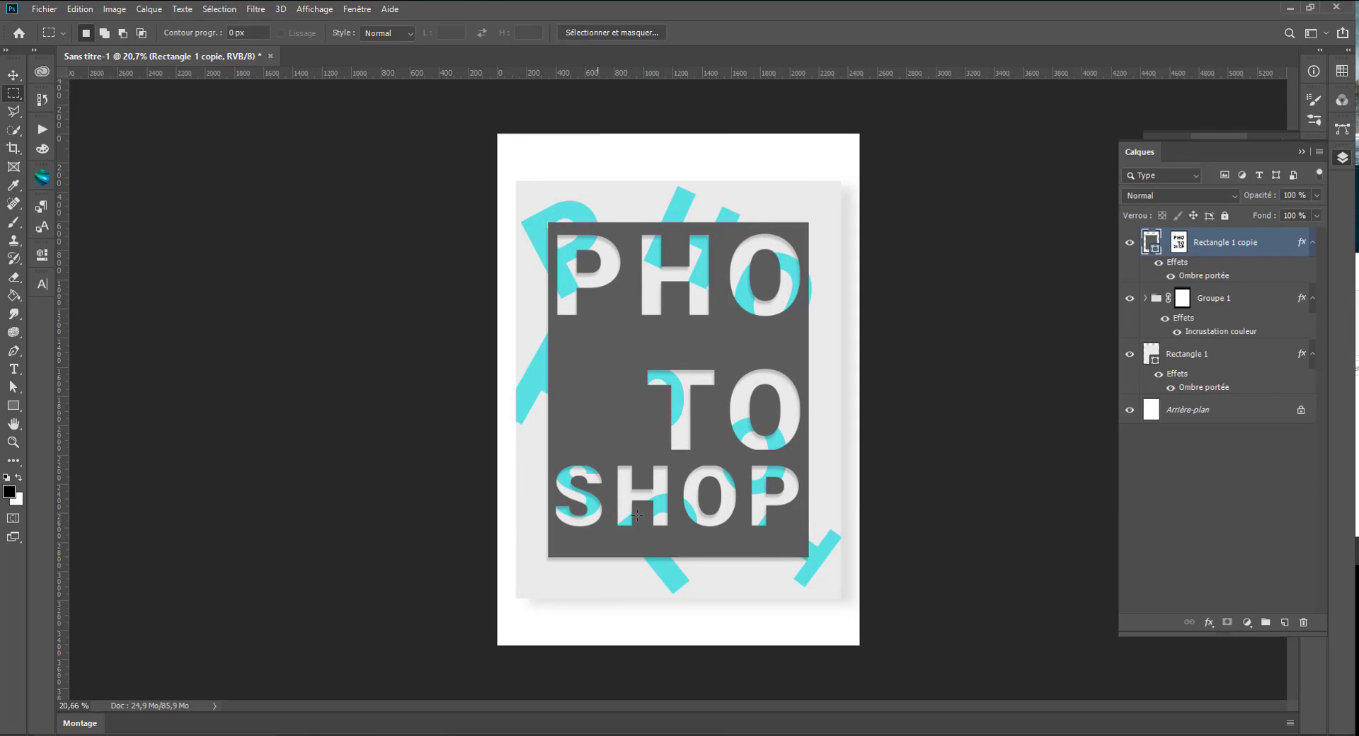
- Add a text line with the author's name, shrink it and place it just below the dark rectangle
key(t)
click(712, 212)
text(Olivier Krakus)
key(ctrl+a)
click(244, 75)
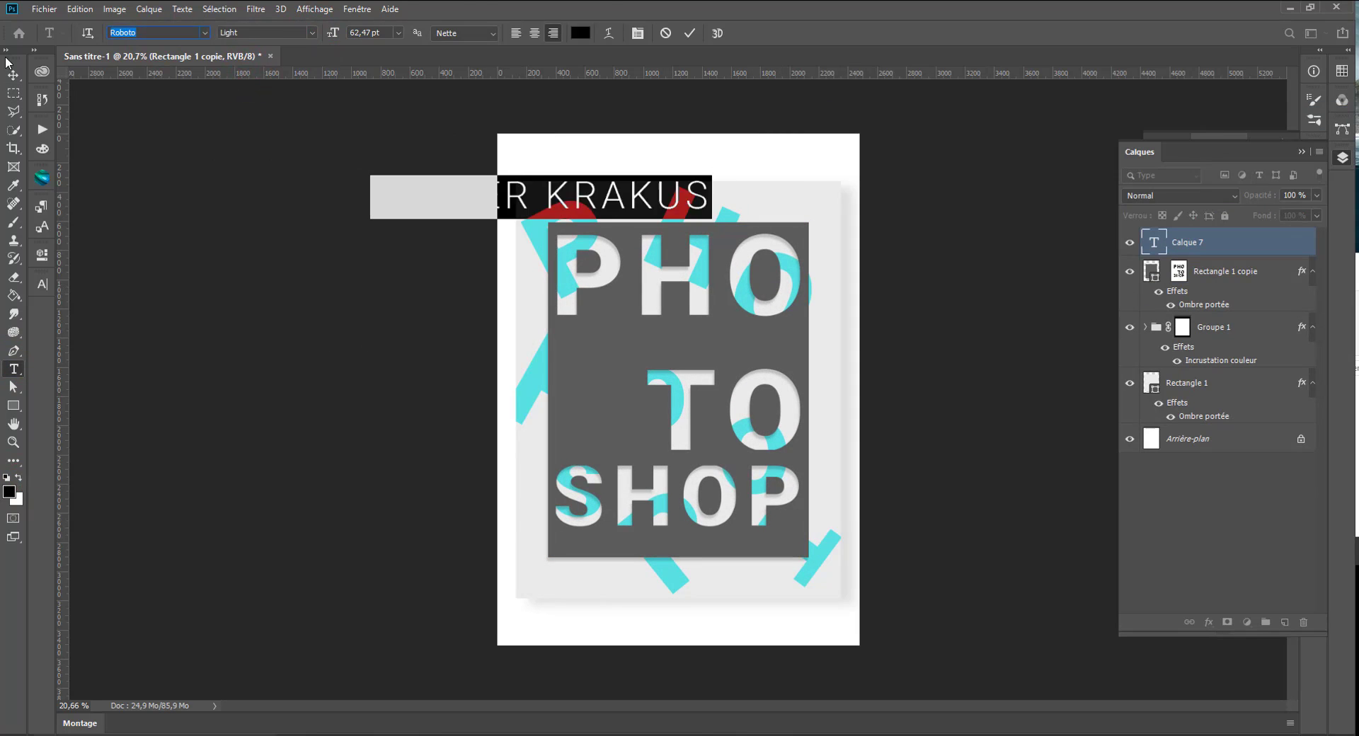
key(ctrl+t)
drag(371, 179, 619, 207)
drag(643, 219, 569, 573)
key(Return)
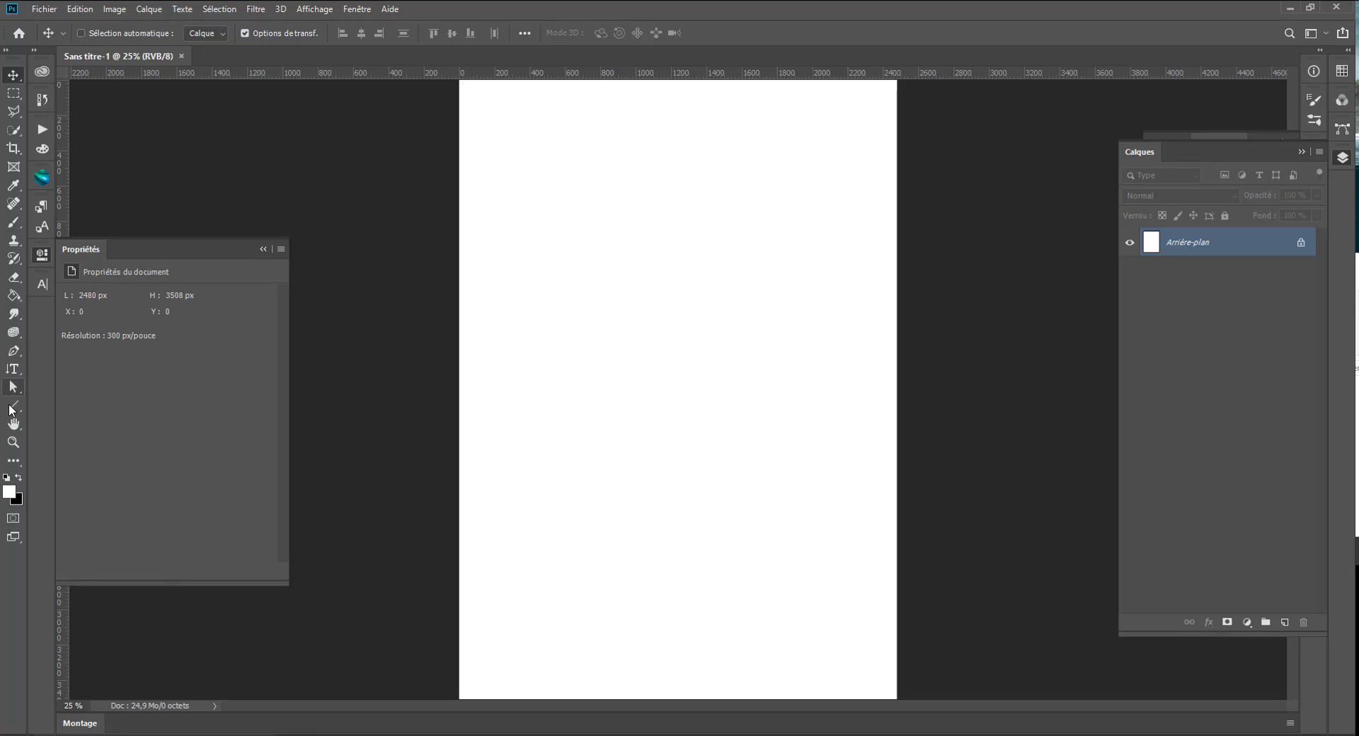
- Draw a rectangle about 2124 × 2732 px on the blank page and fill it with dark grey #5c5c5c
drag(13, 411, 55, 408)
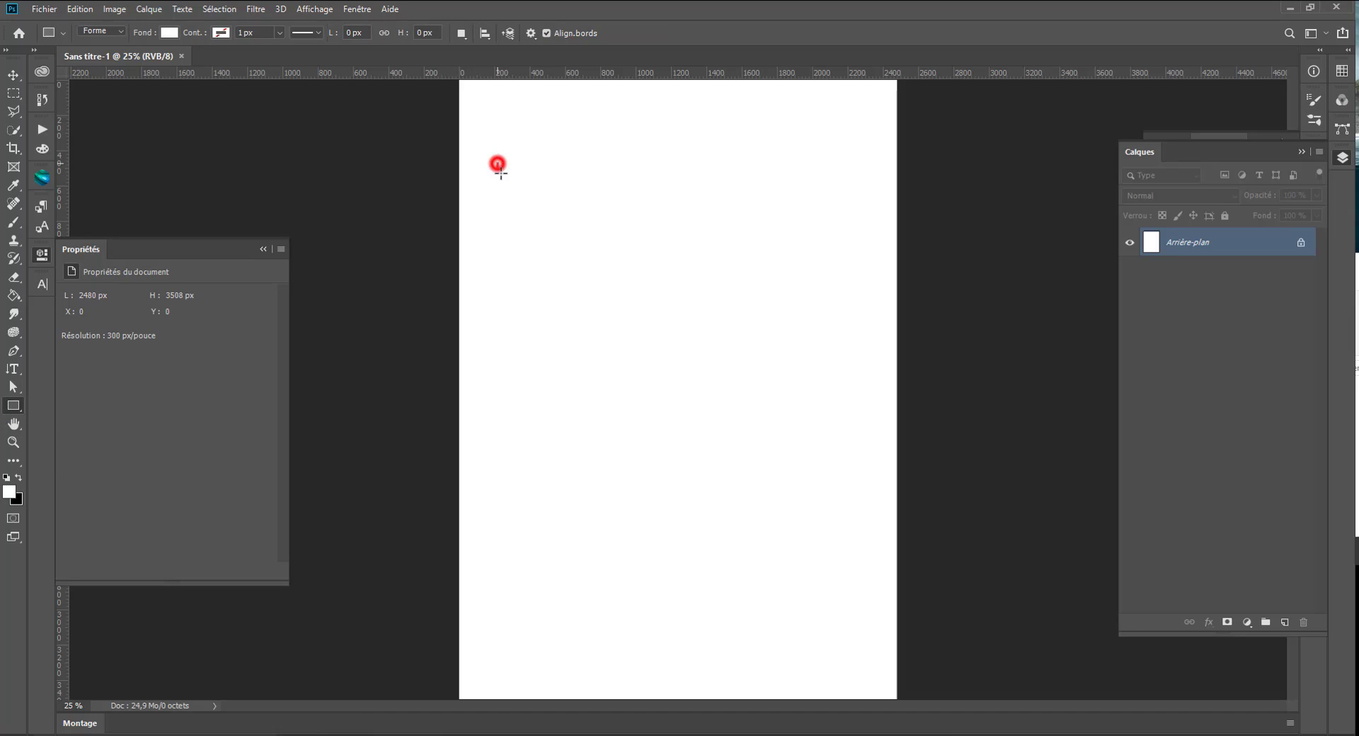
drag(498, 164, 872, 644)
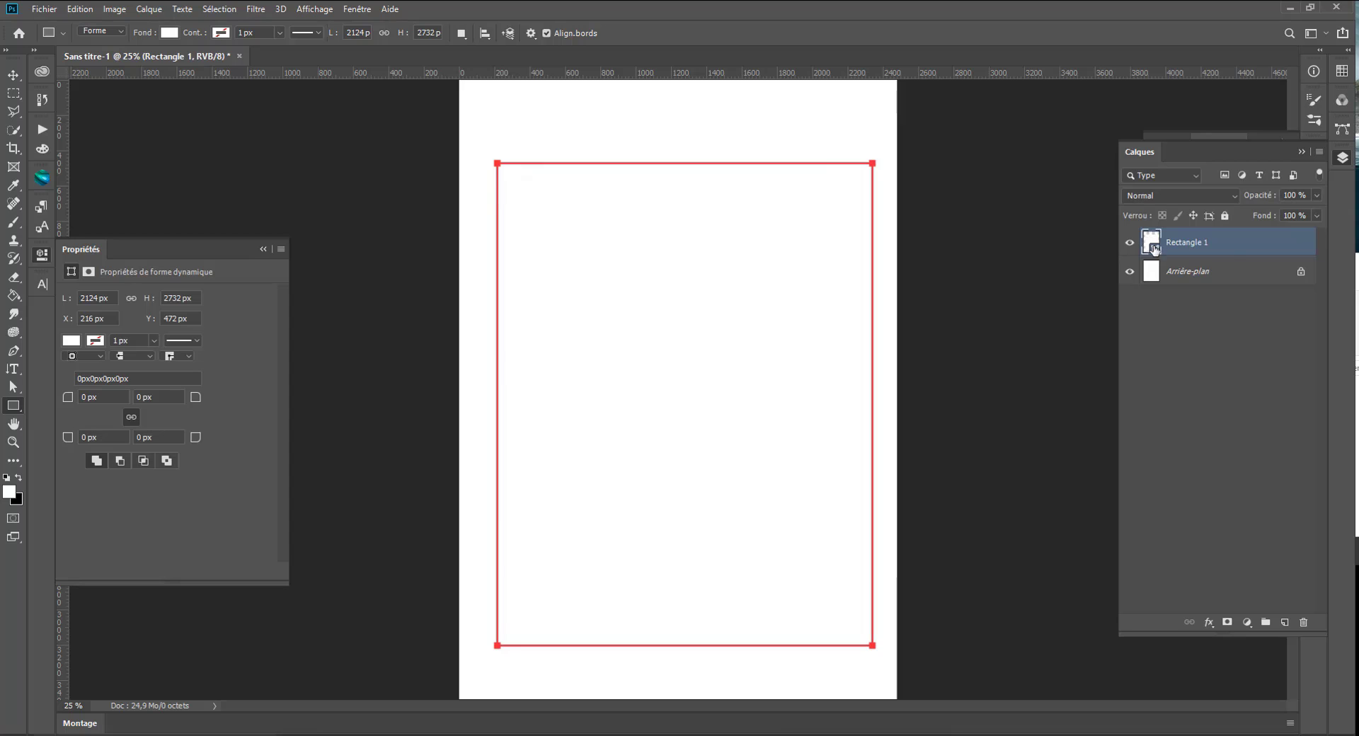
double_click(1149, 242)
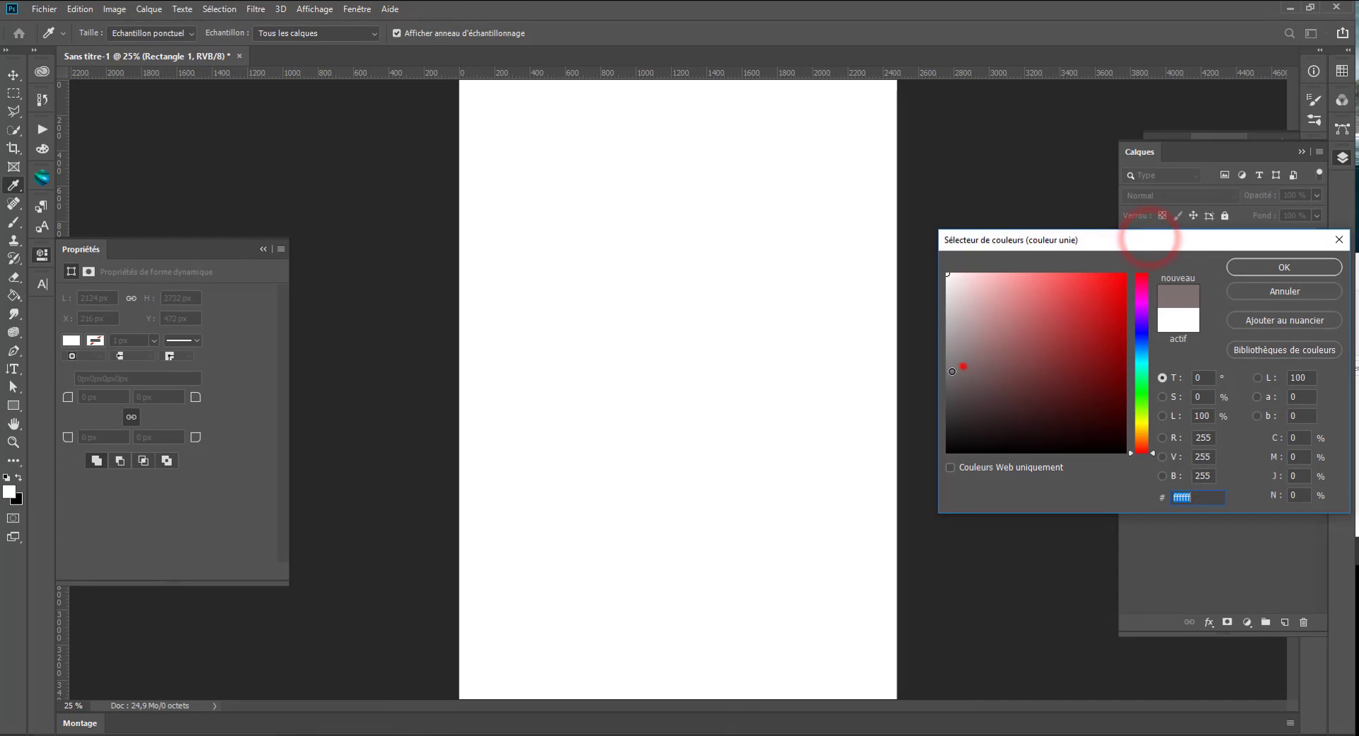
drag(962, 446, 911, 387)
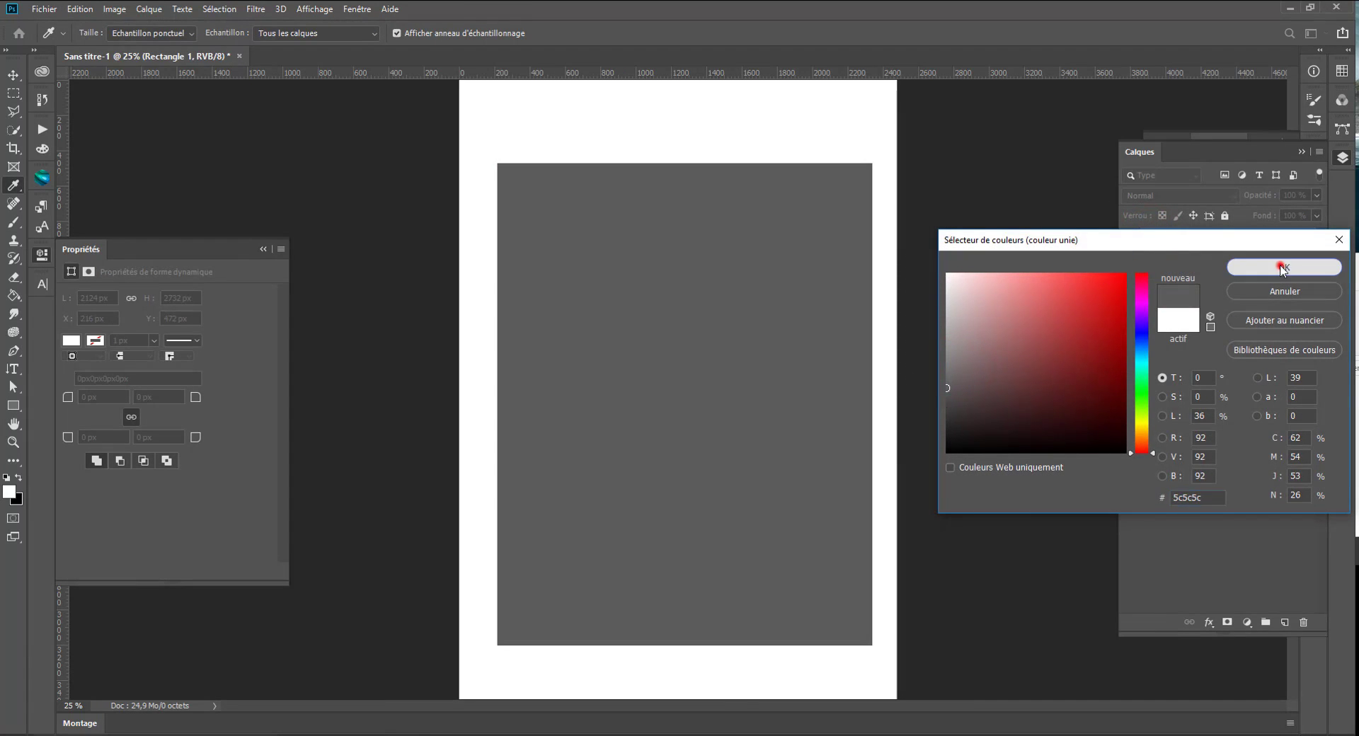
click(1284, 266)
- Move the grey rectangle up the page and scale it down about its centre to about 1651 × 2123 px
click(12, 75)
drag(636, 384, 626, 342)
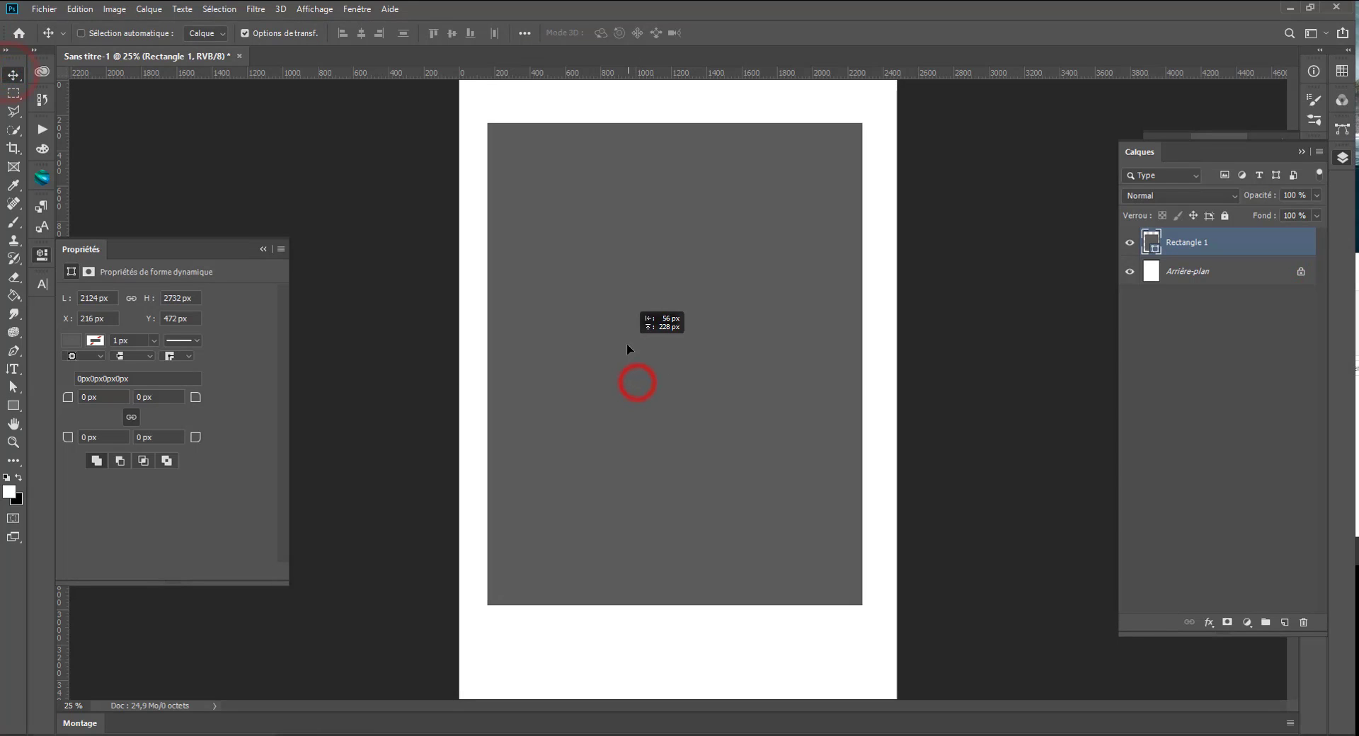
key(ctrl+minus)
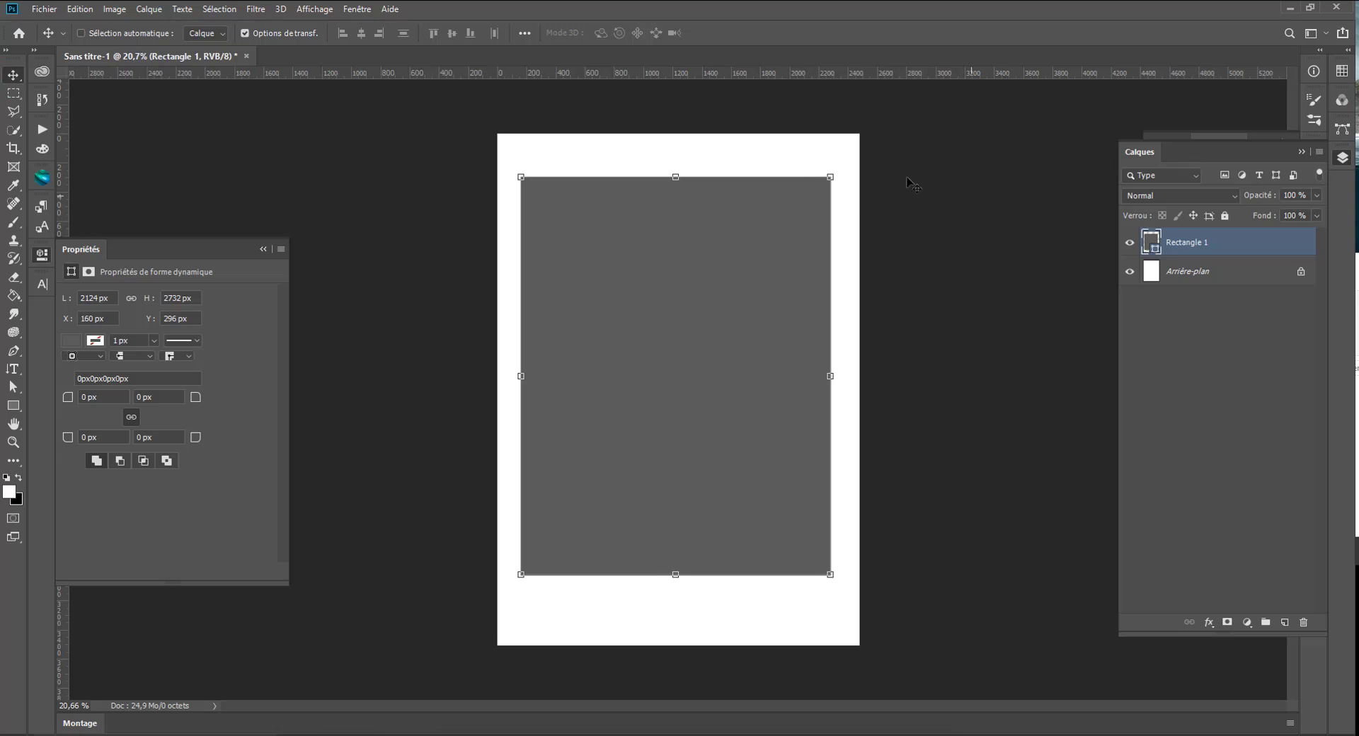
drag(830, 176, 793, 215)
double_click(720, 329)
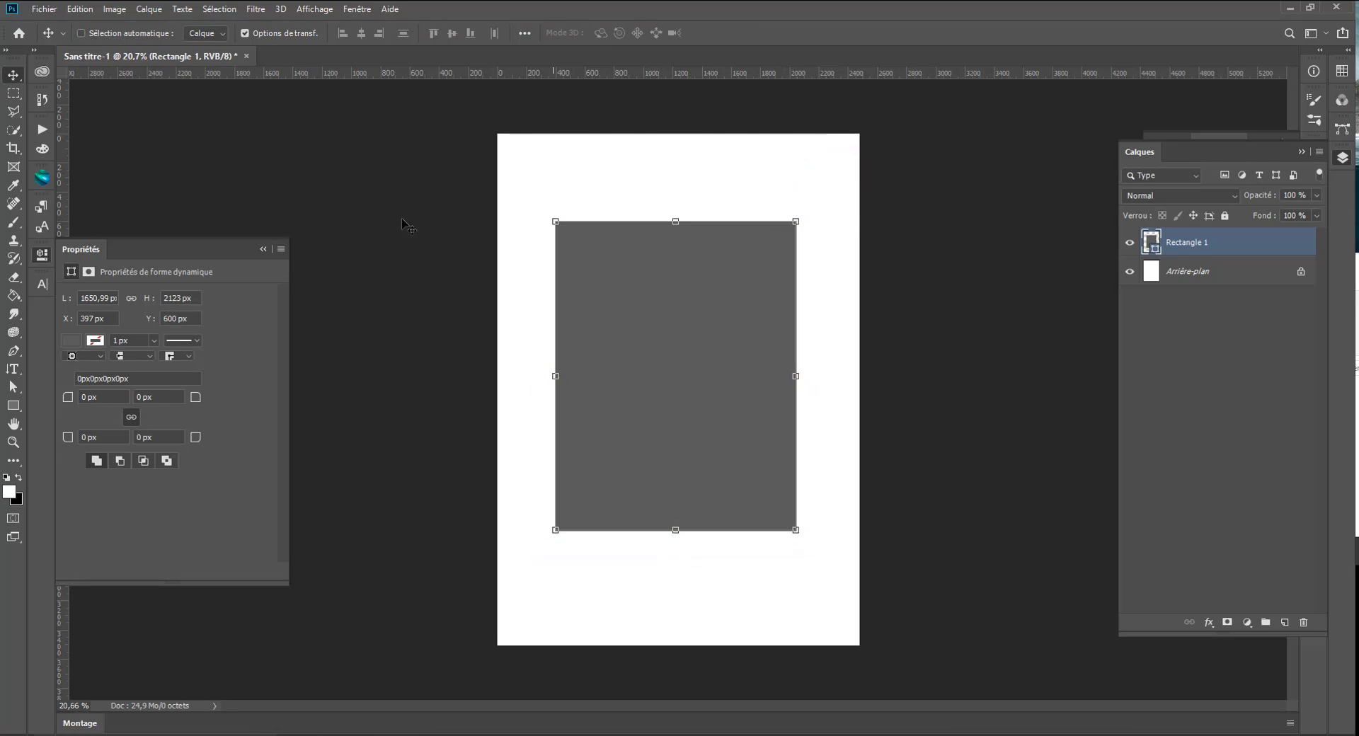
- Centre the grey rectangle horizontally and vertically on the canvas, and clear the selection
key(ctrl+a)
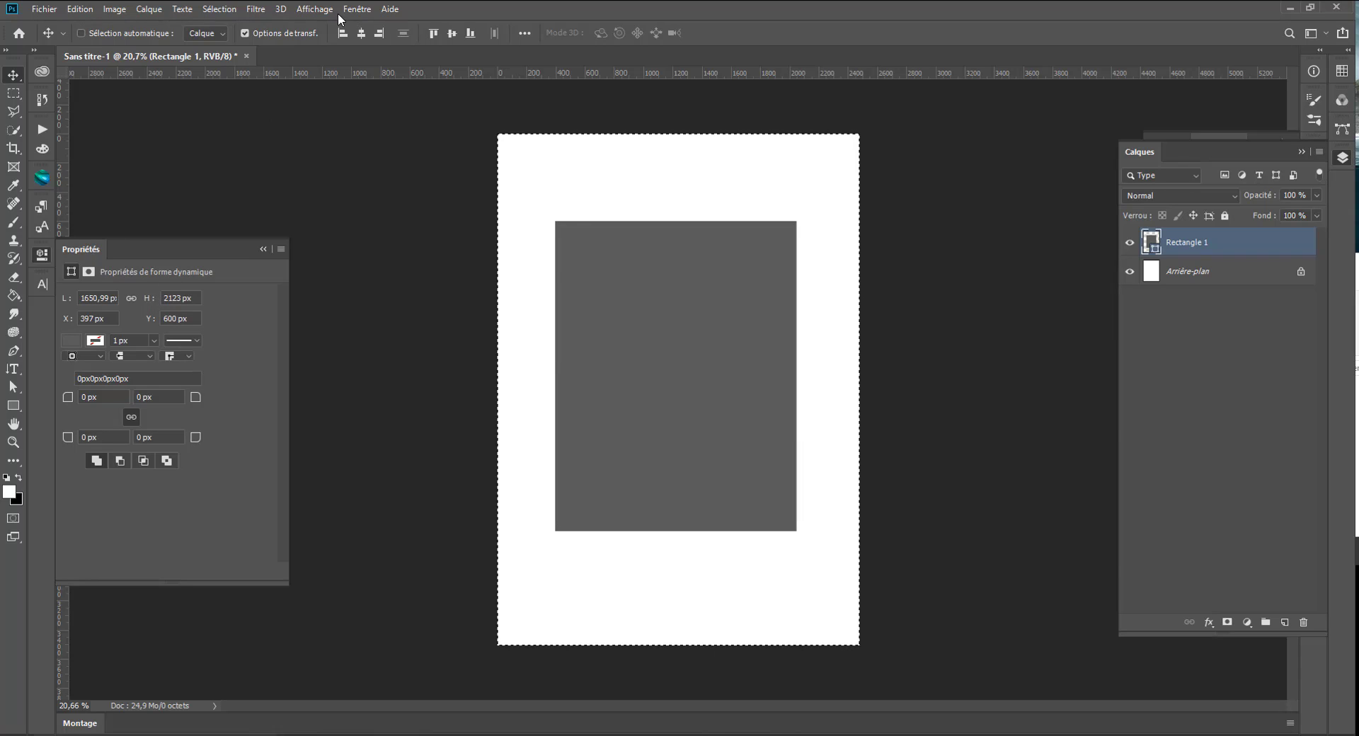
click(361, 33)
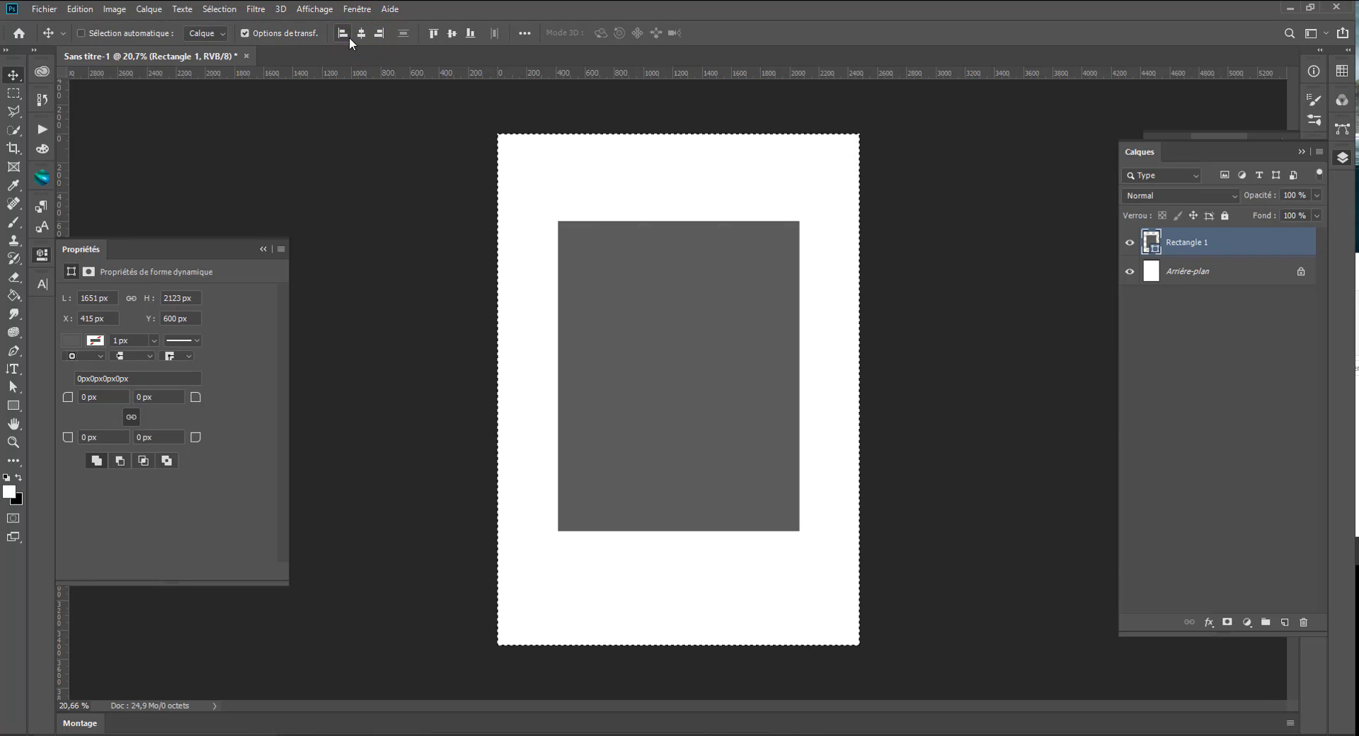
click(452, 32)
click(14, 94)
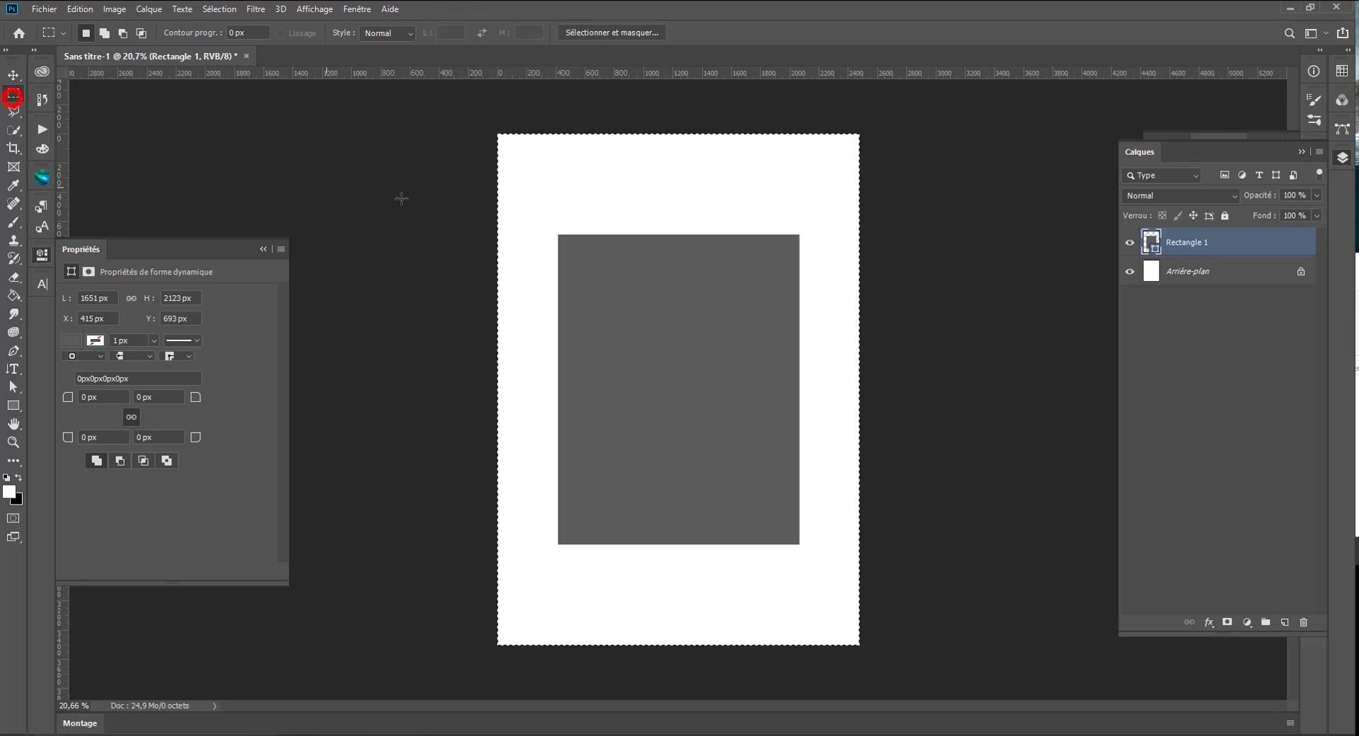
click(416, 200)
- Duplicate the Rectangle 1 layer and enlarge the original beneath it from its centre to about 2224 × 2860 px
click(1185, 241)
key(ctrl+j)
click(1186, 278)
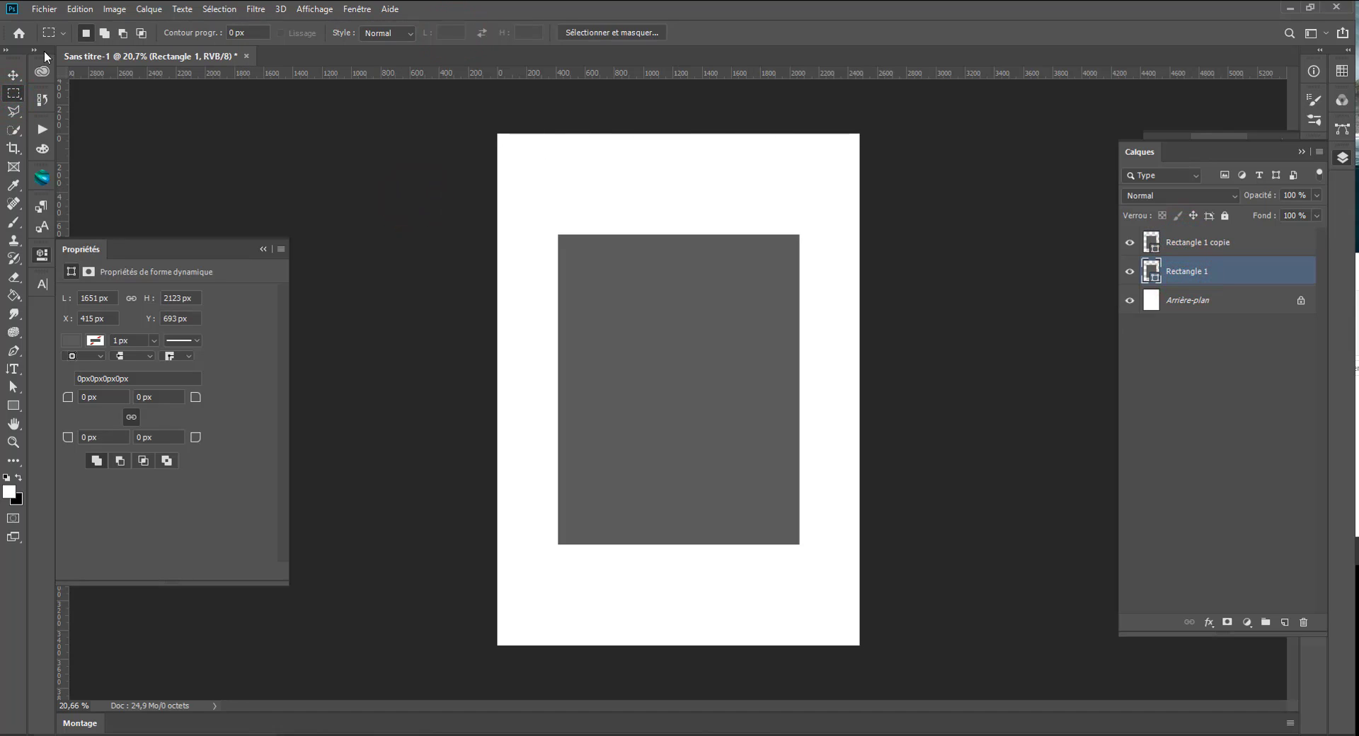
click(14, 74)
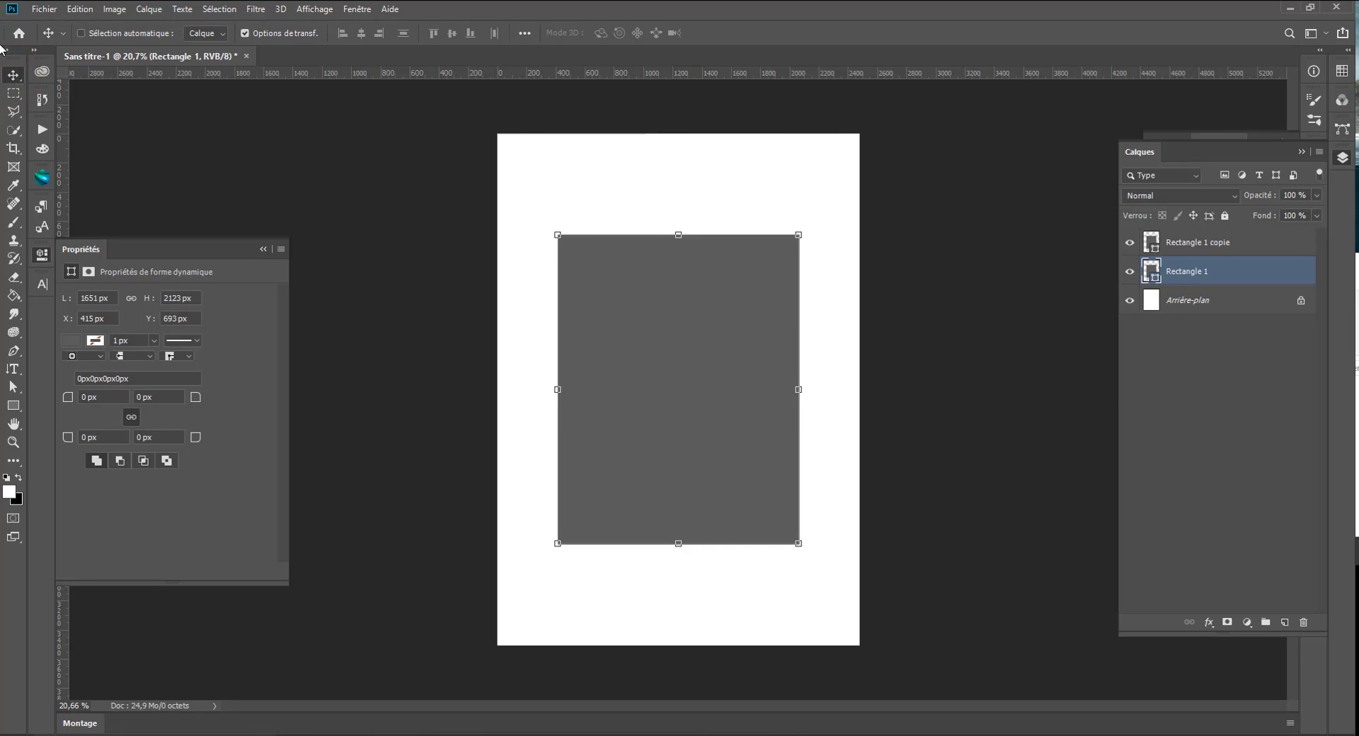
key(ctrl+t)
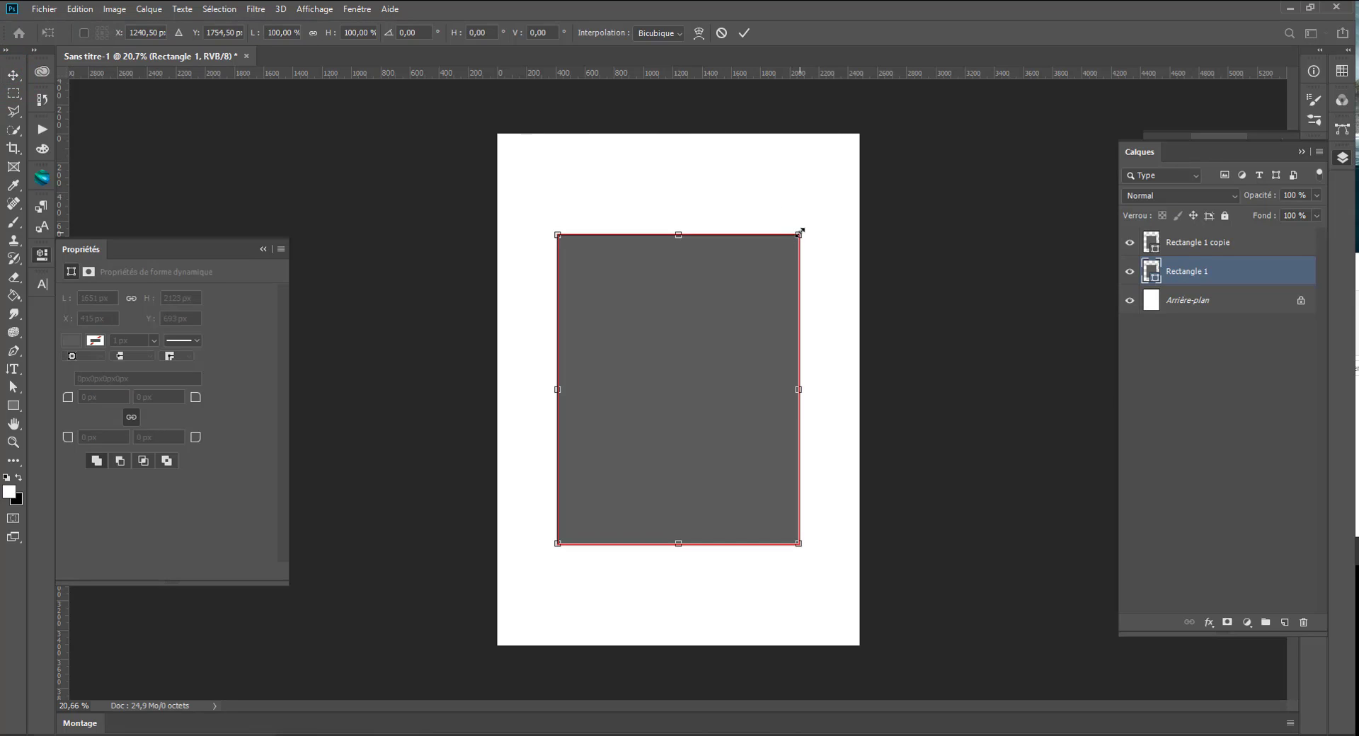
drag(799, 233, 845, 181)
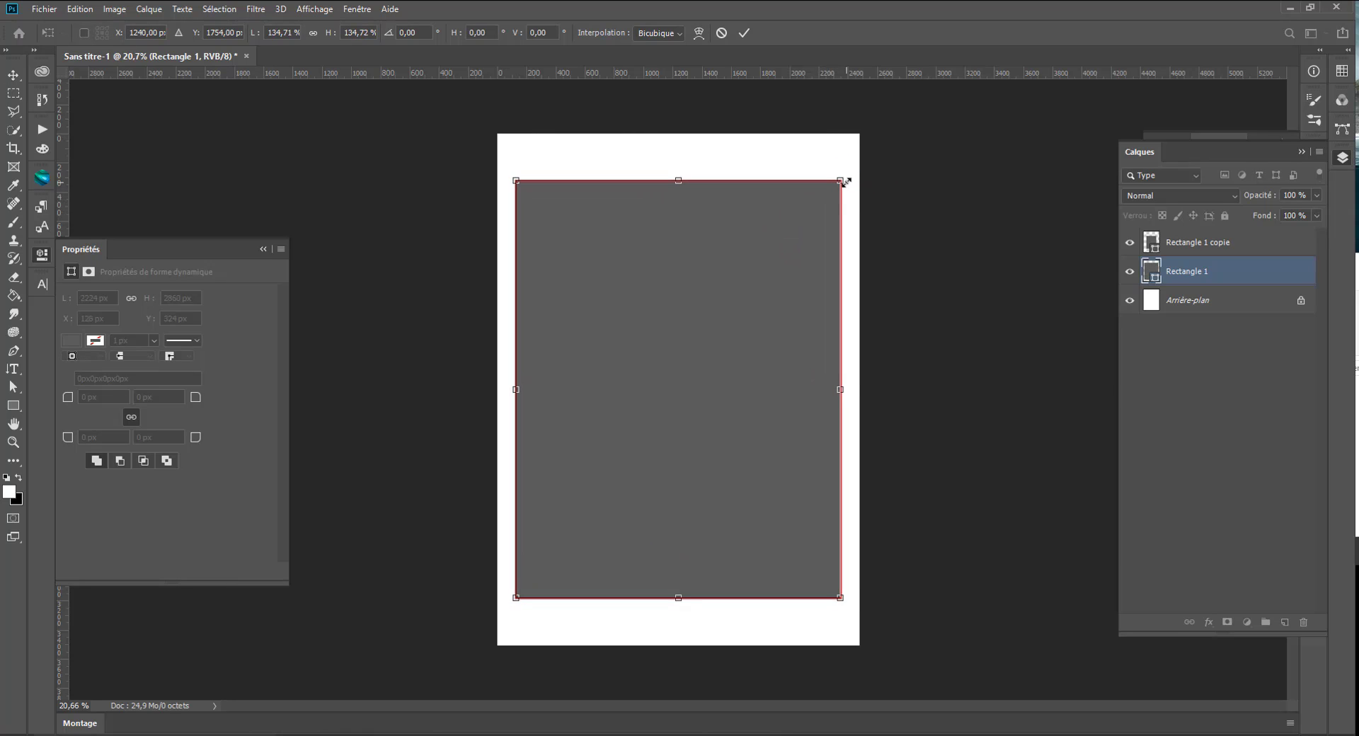
key(Return)
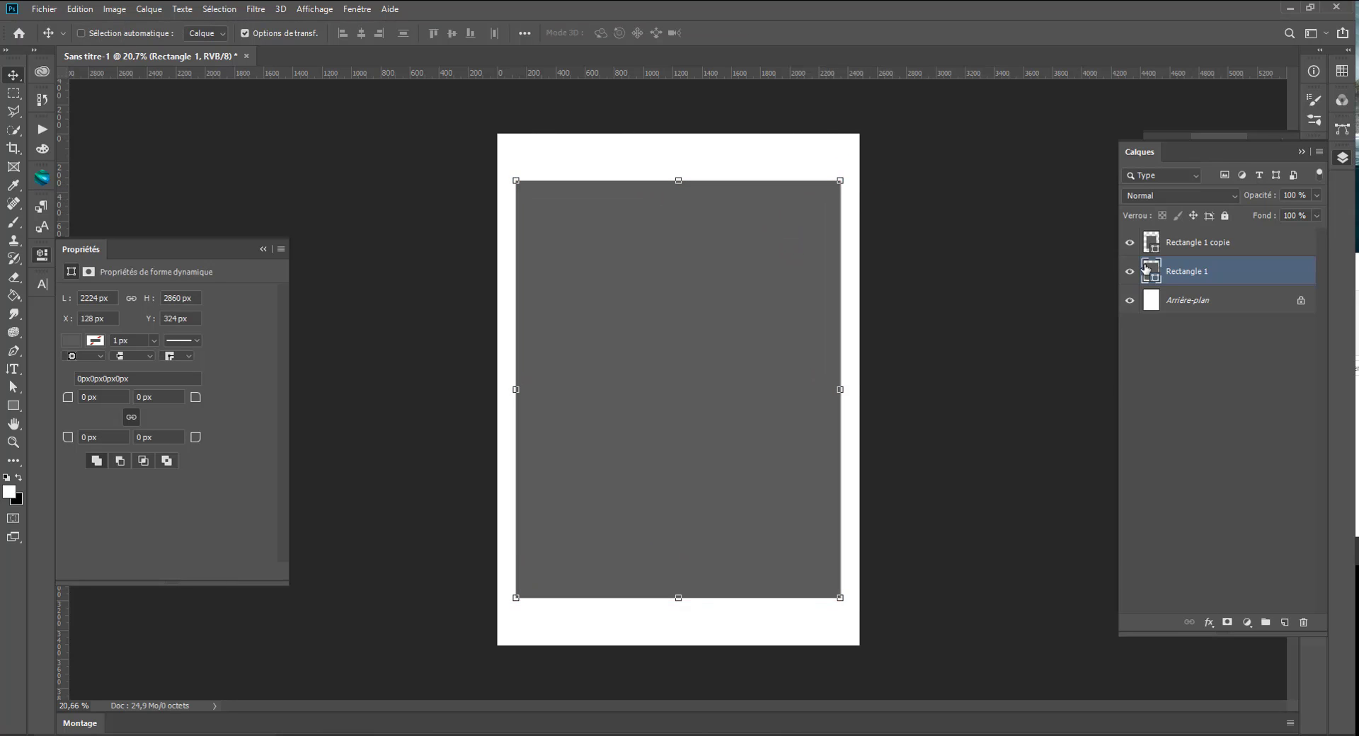
- Fill the larger rectangle with light grey #eaeaea
double_click(1145, 267)
drag(1008, 359, 935, 284)
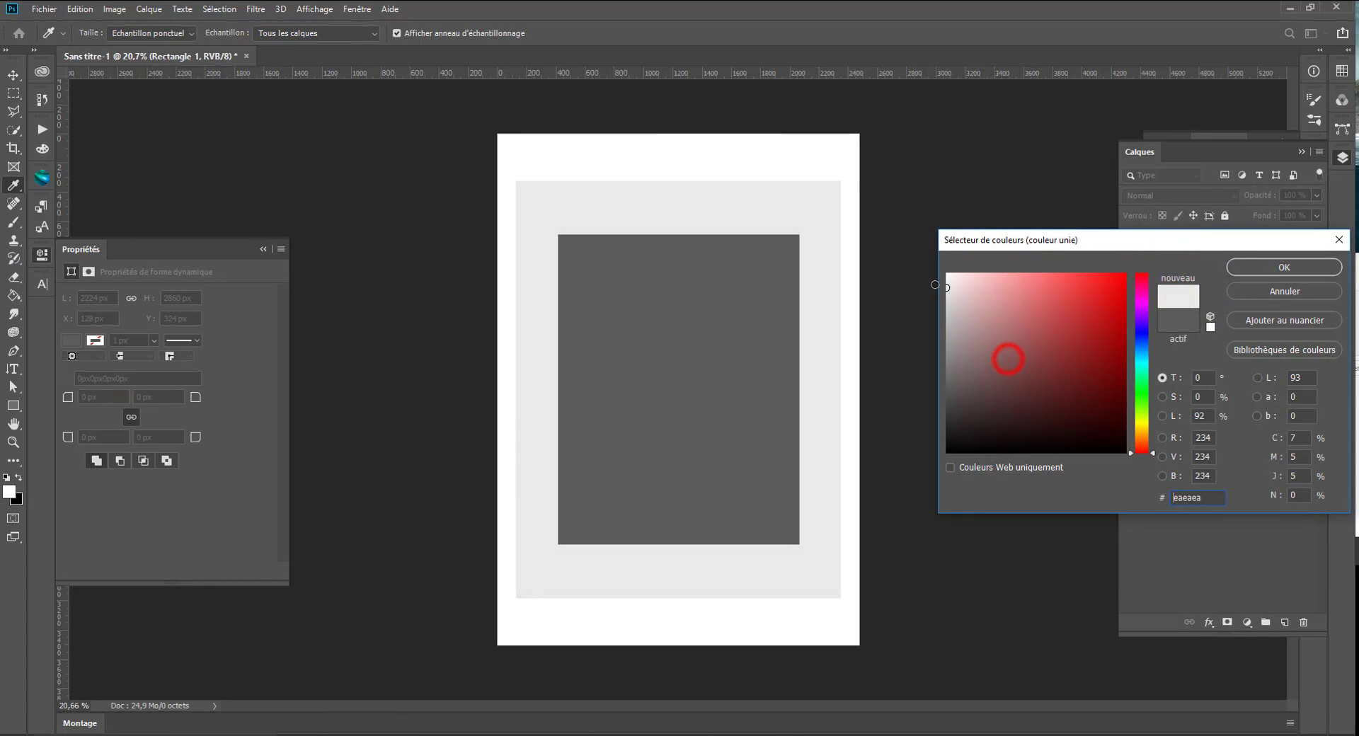
click(1289, 267)
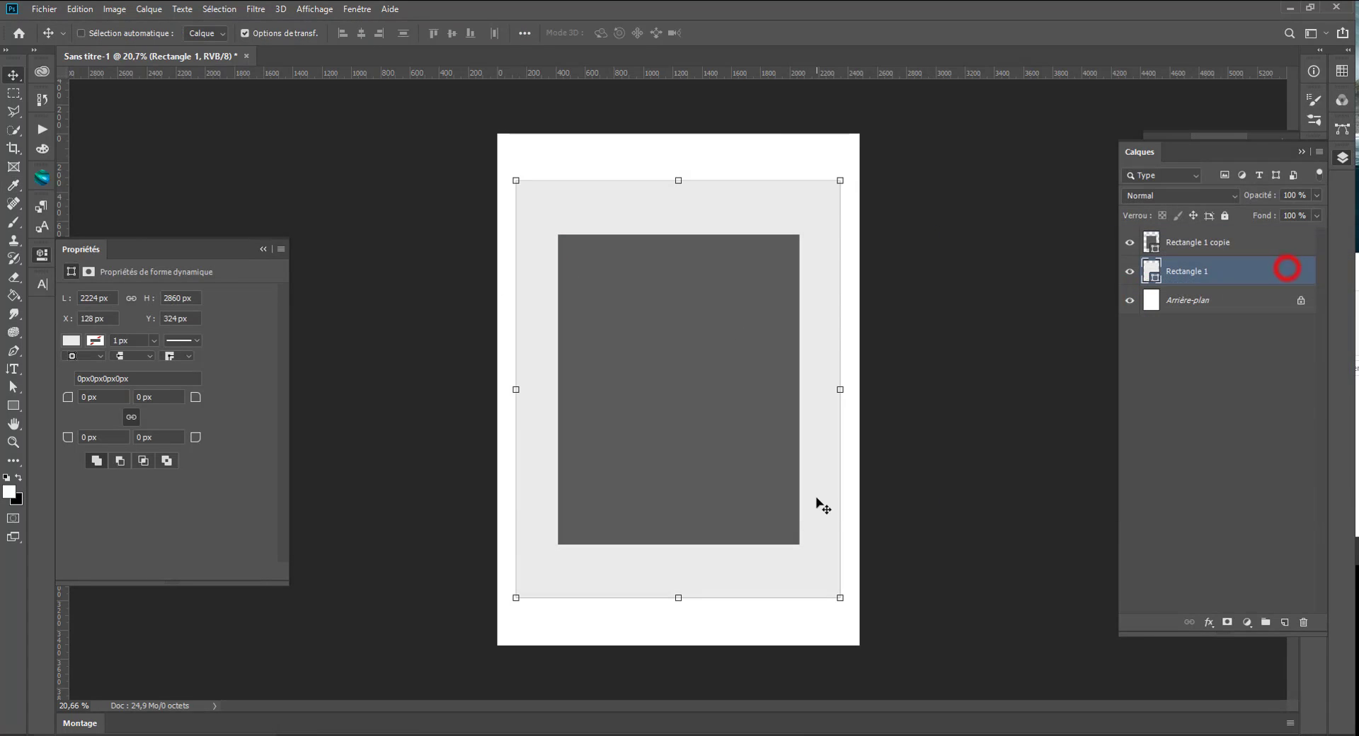
- Add a drop shadow to Rectangle 1 with 13% opacity, 155° angle, 99 px distance and 87 px size
right_click(1234, 269)
click(1026, 153)
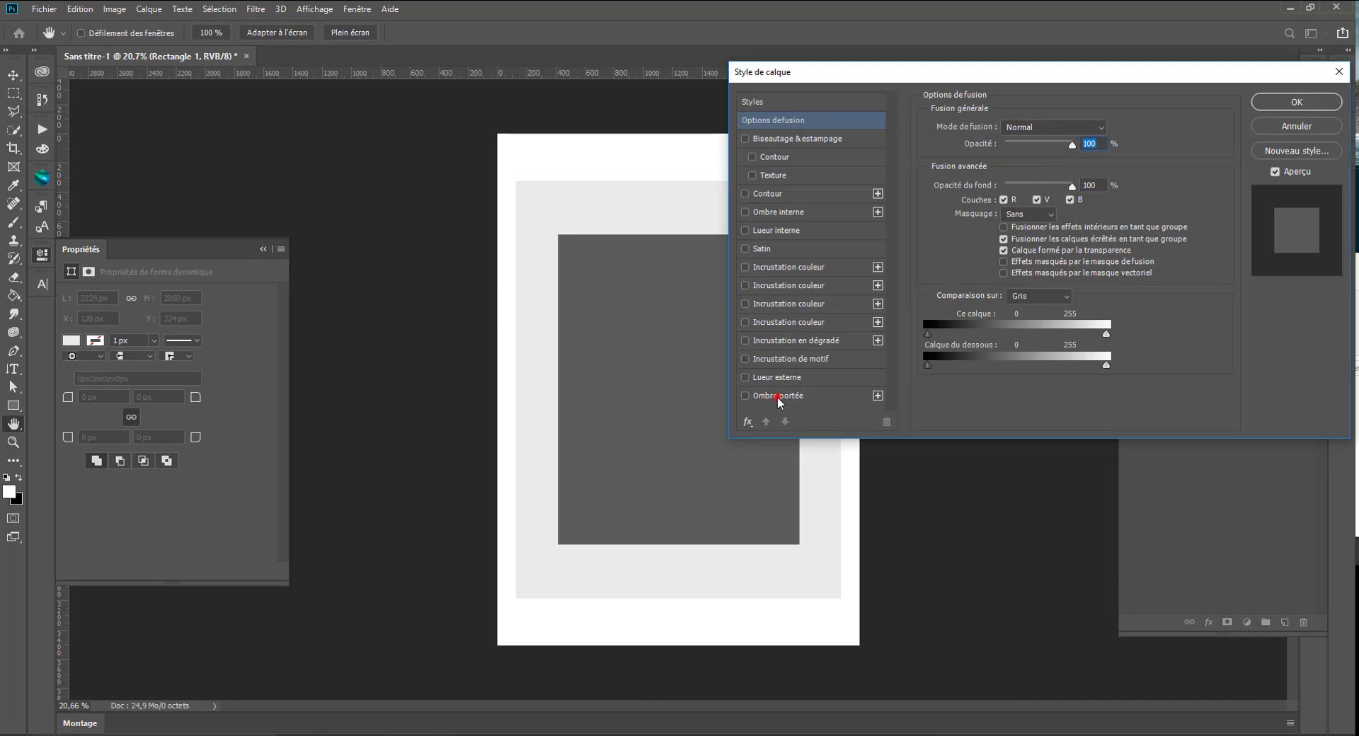
click(778, 398)
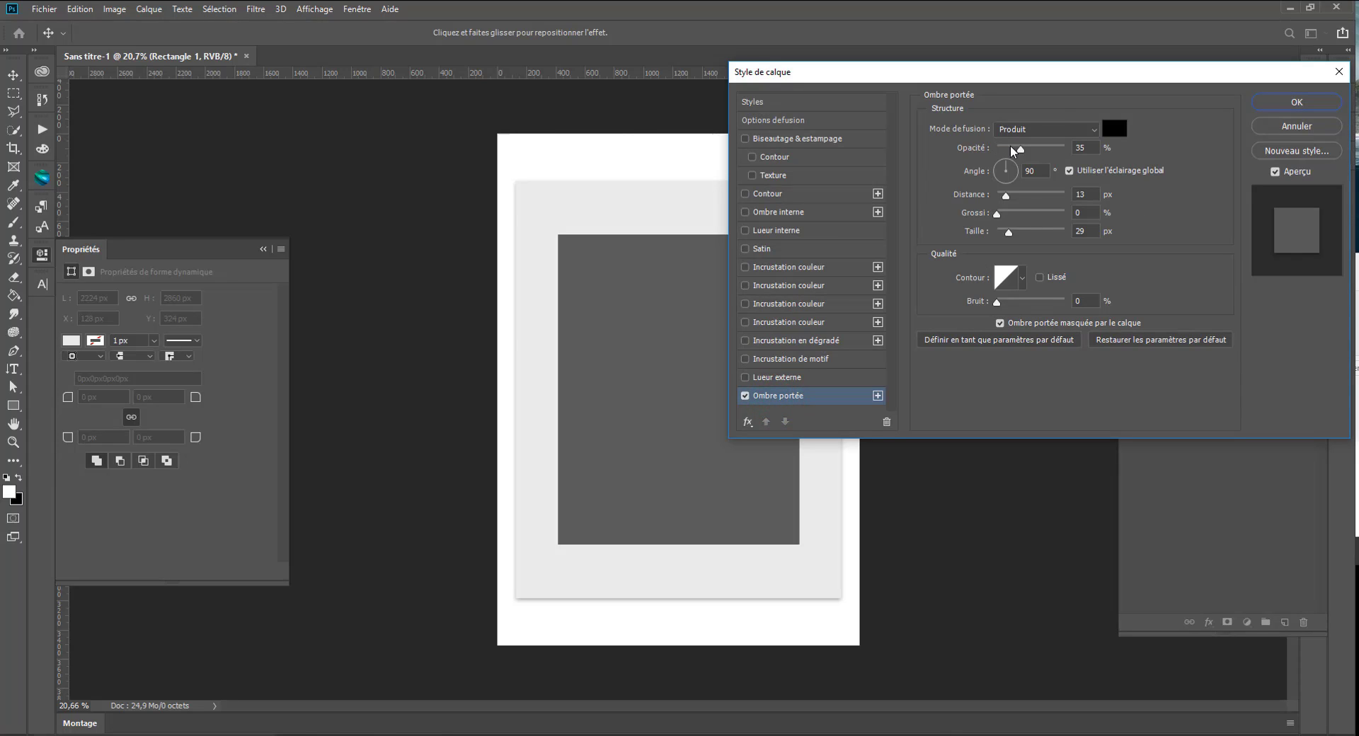
drag(710, 516, 714, 538)
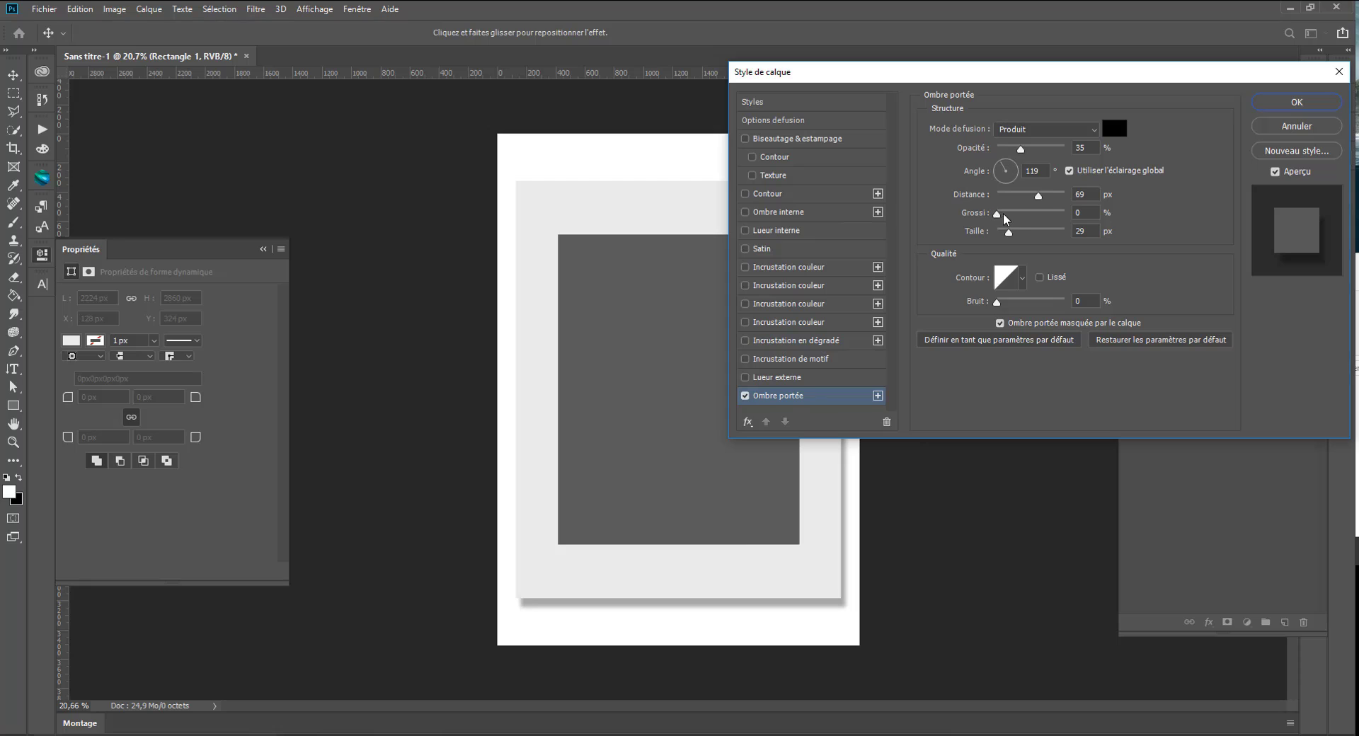
mouse_move(1019, 212)
mouse_down()
mouse_move(970, 213)
mouse_move(1033, 233)
mouse_up()
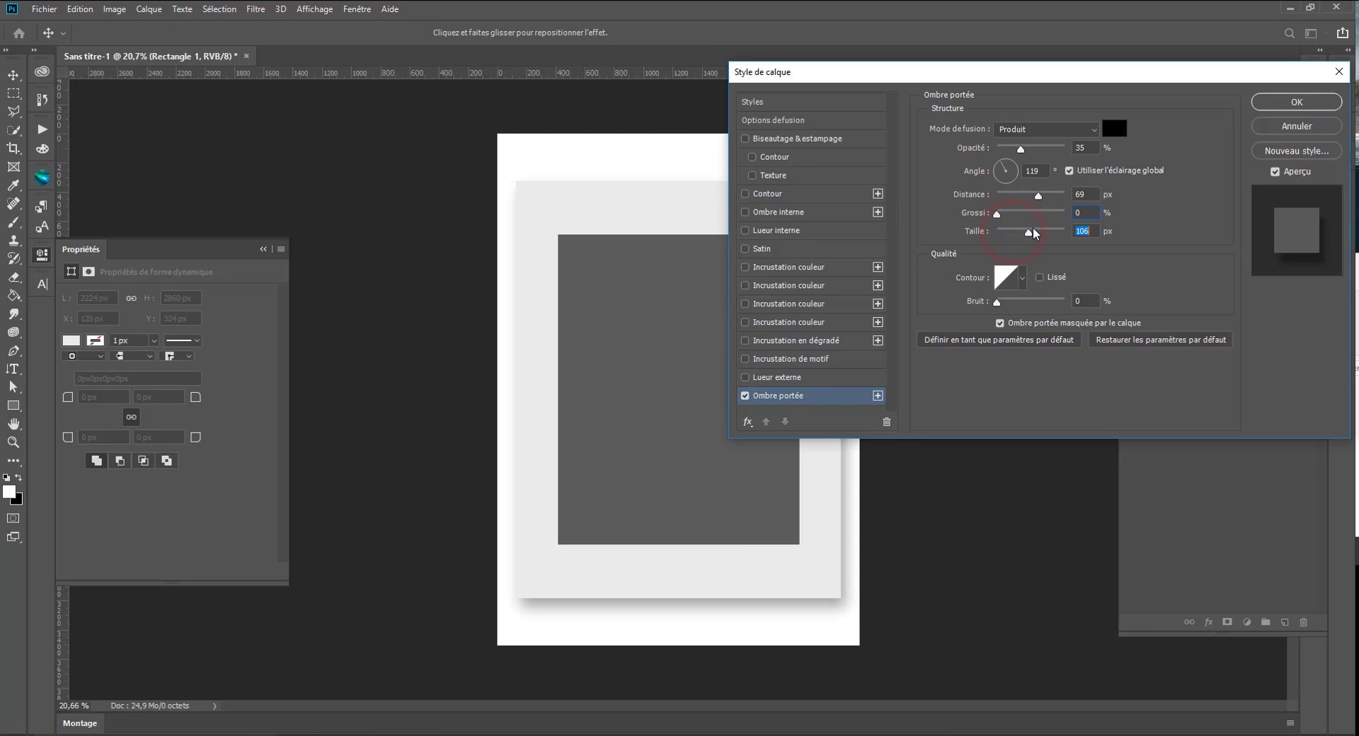
drag(630, 562, 645, 565)
drag(906, 75, 1094, 72)
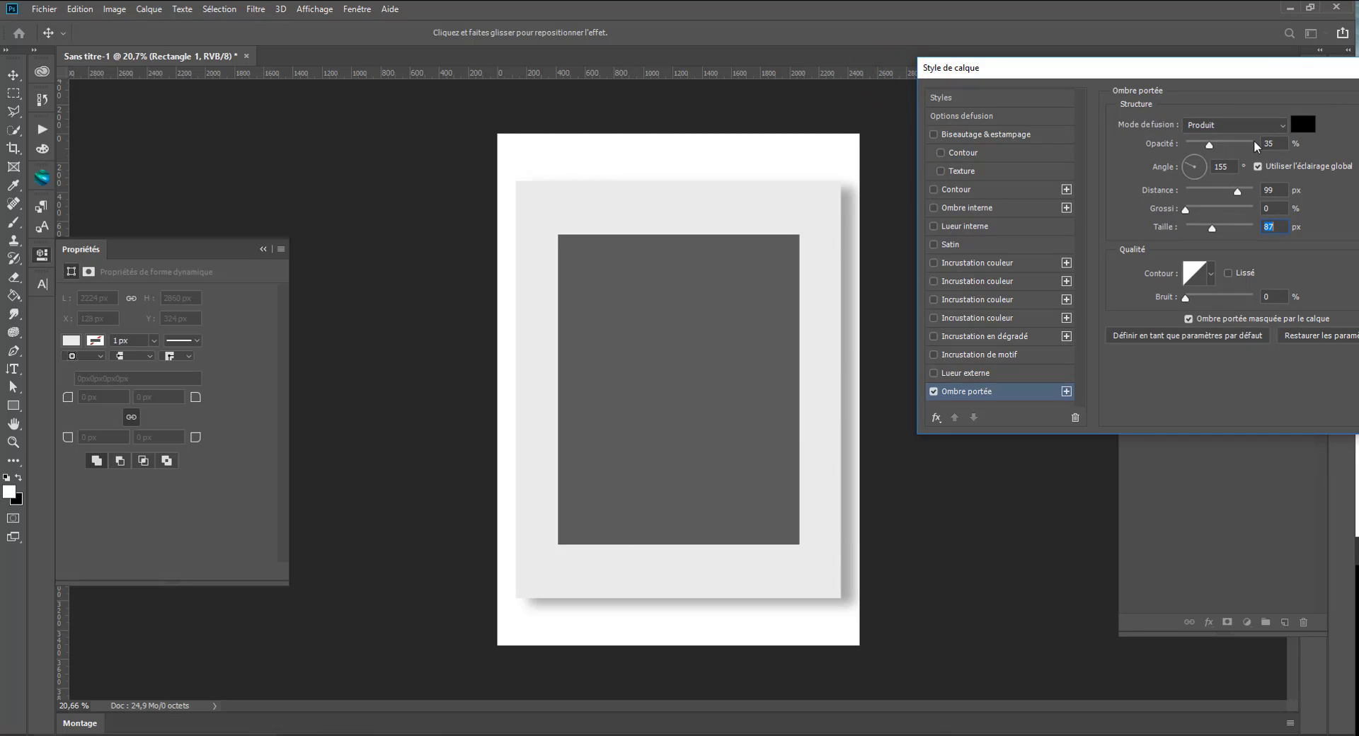
drag(1207, 145, 1201, 146)
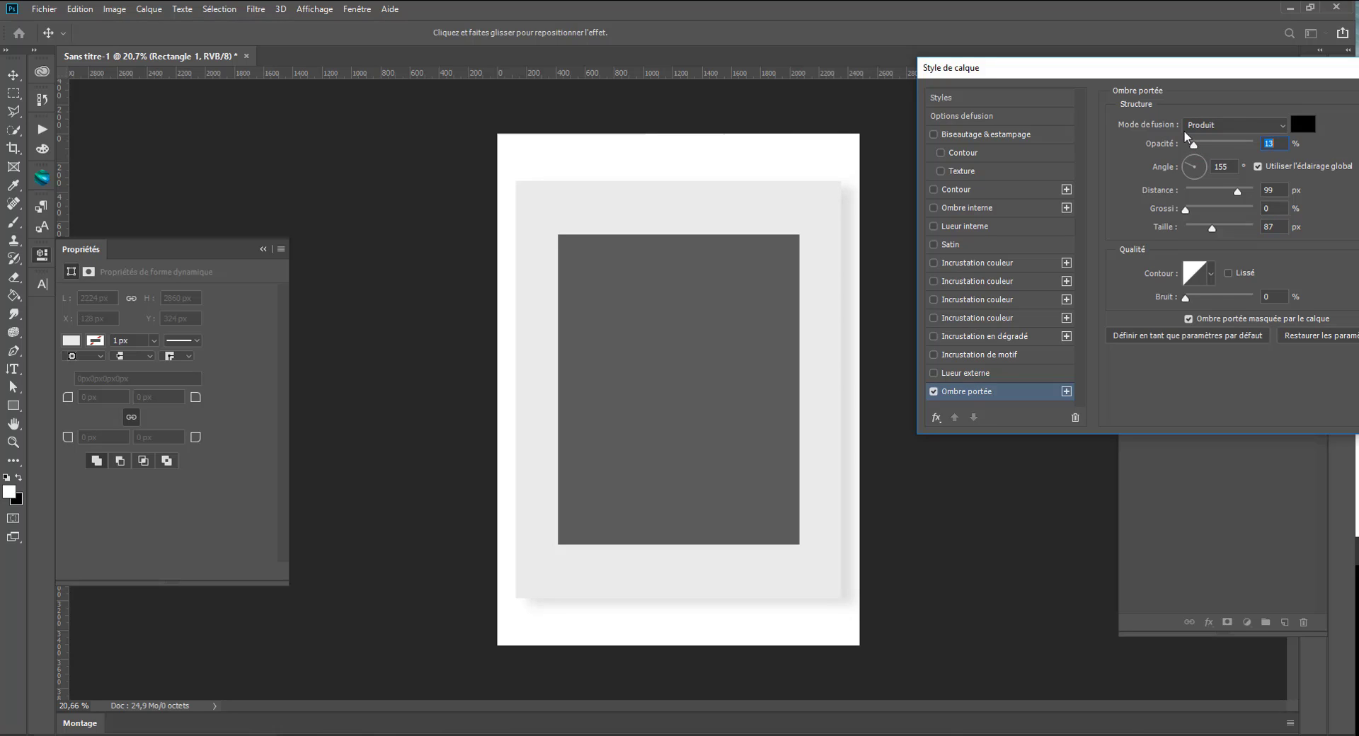
key(Return)
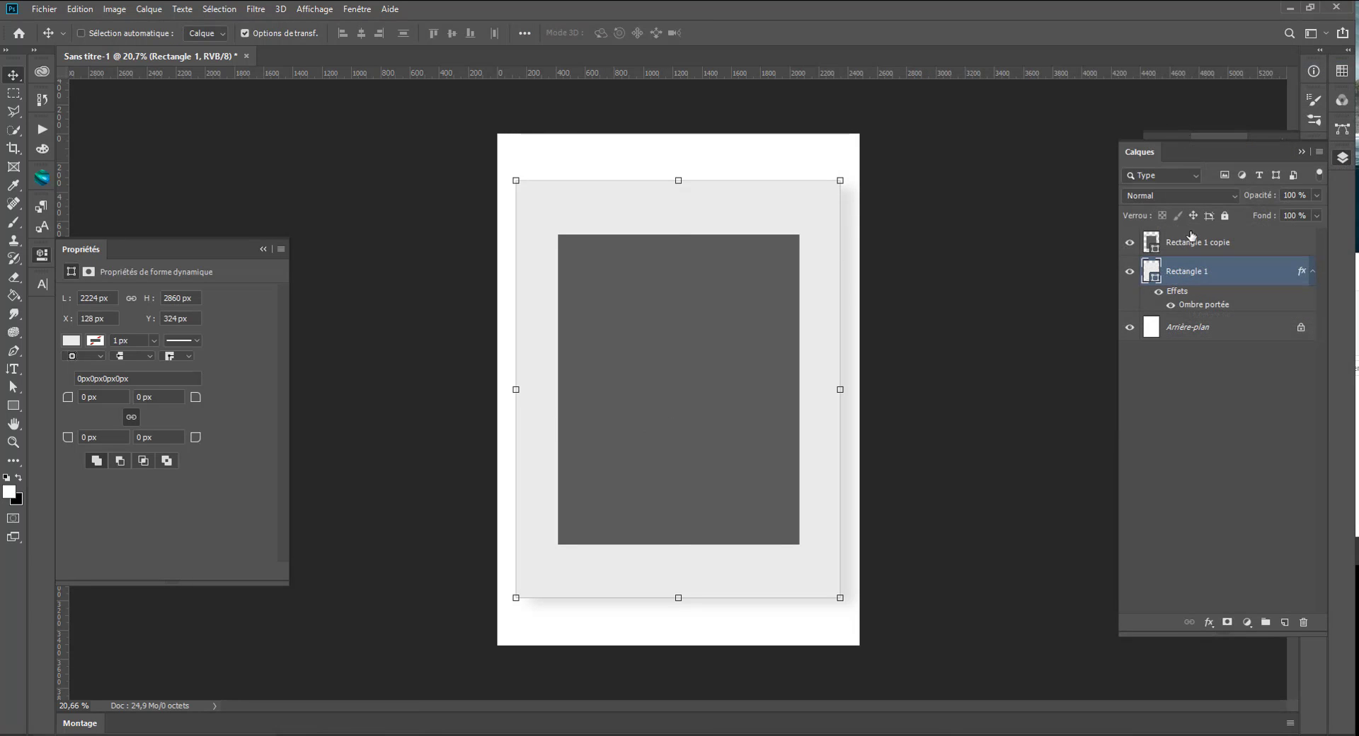
- Start a text layer above Rectangle 1 copie near the page's upper left corner with the word PHO
click(1193, 240)
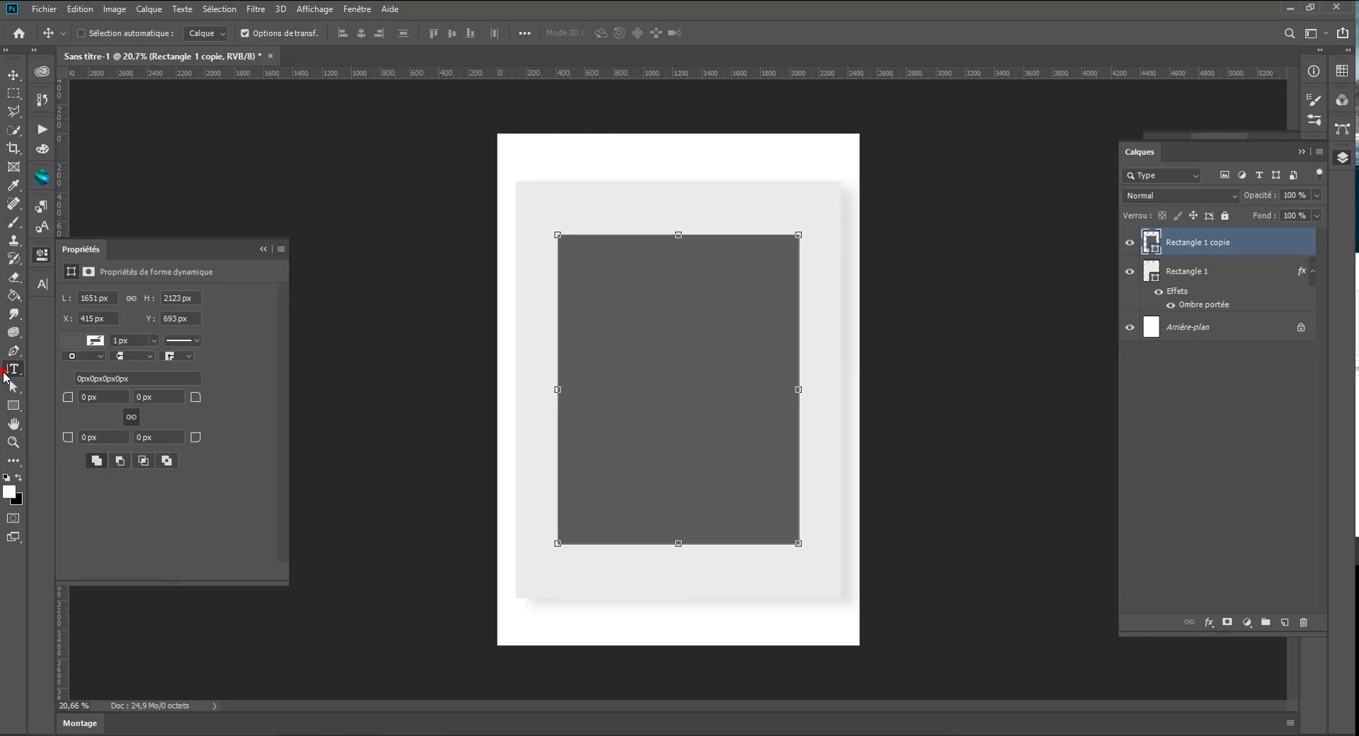
click(13, 368)
click(51, 371)
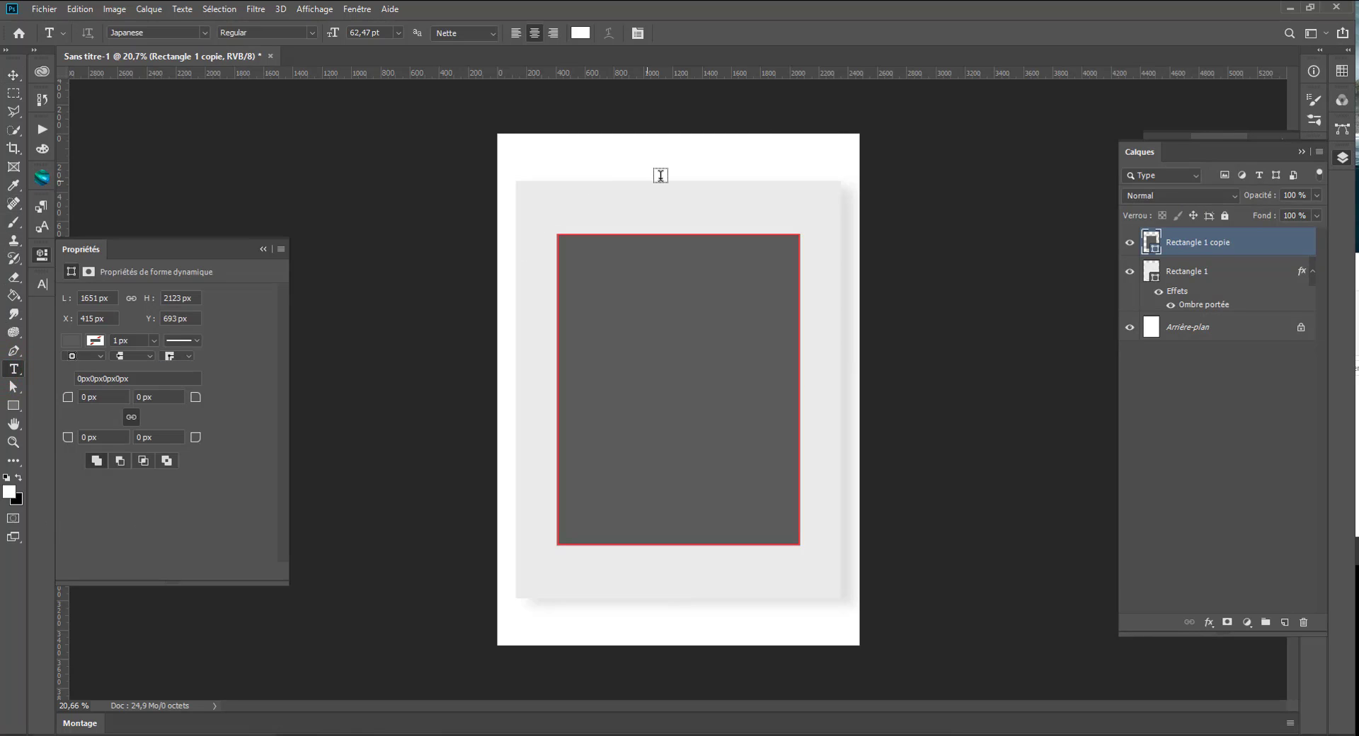
click(534, 161)
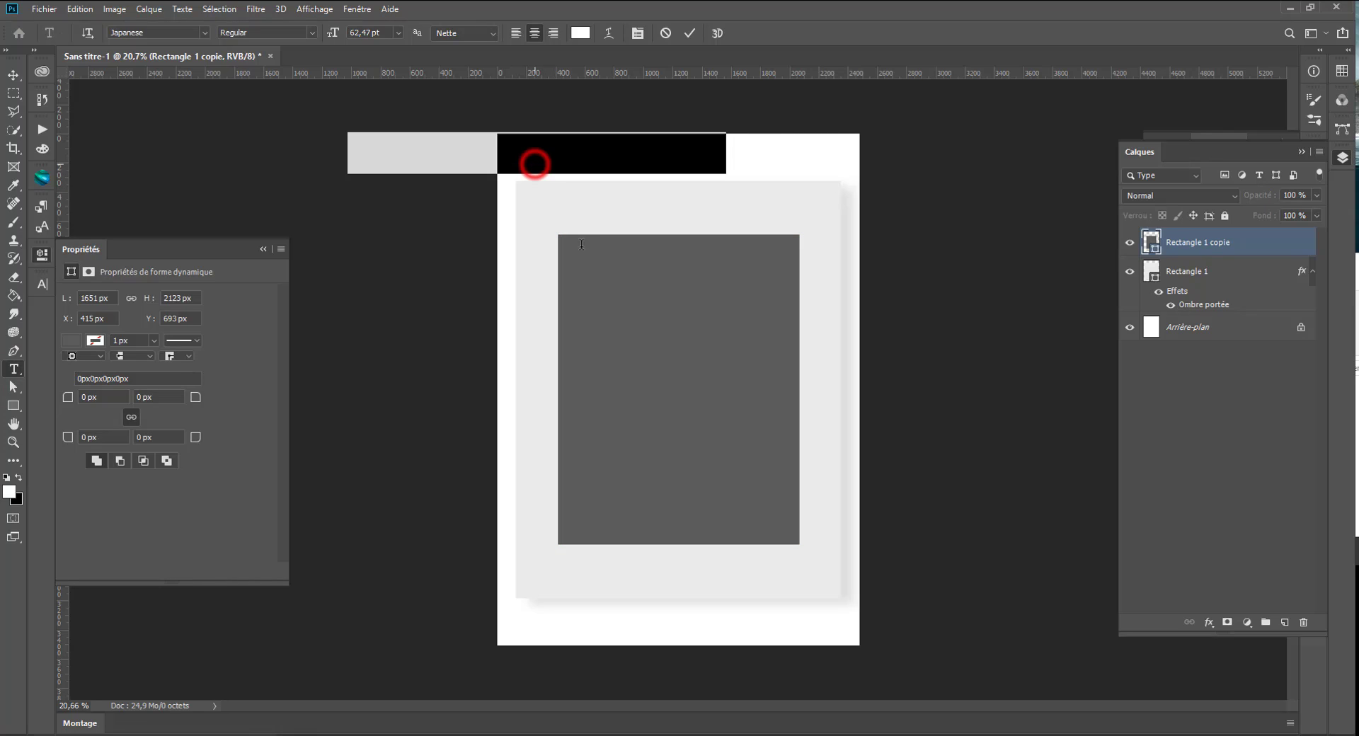
key(BackSpace)
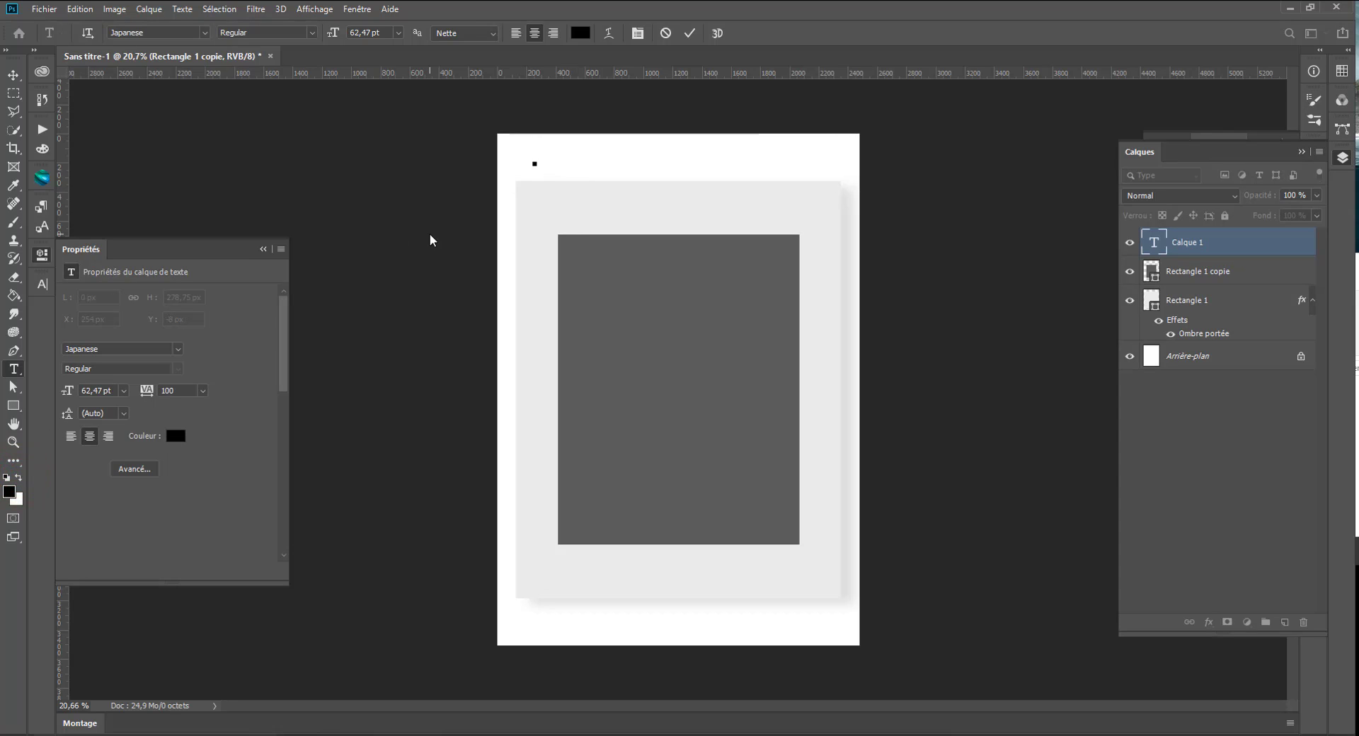
text(临津联)
- Set the font of the PHO text to Roboto Black
key(ctrl+a)
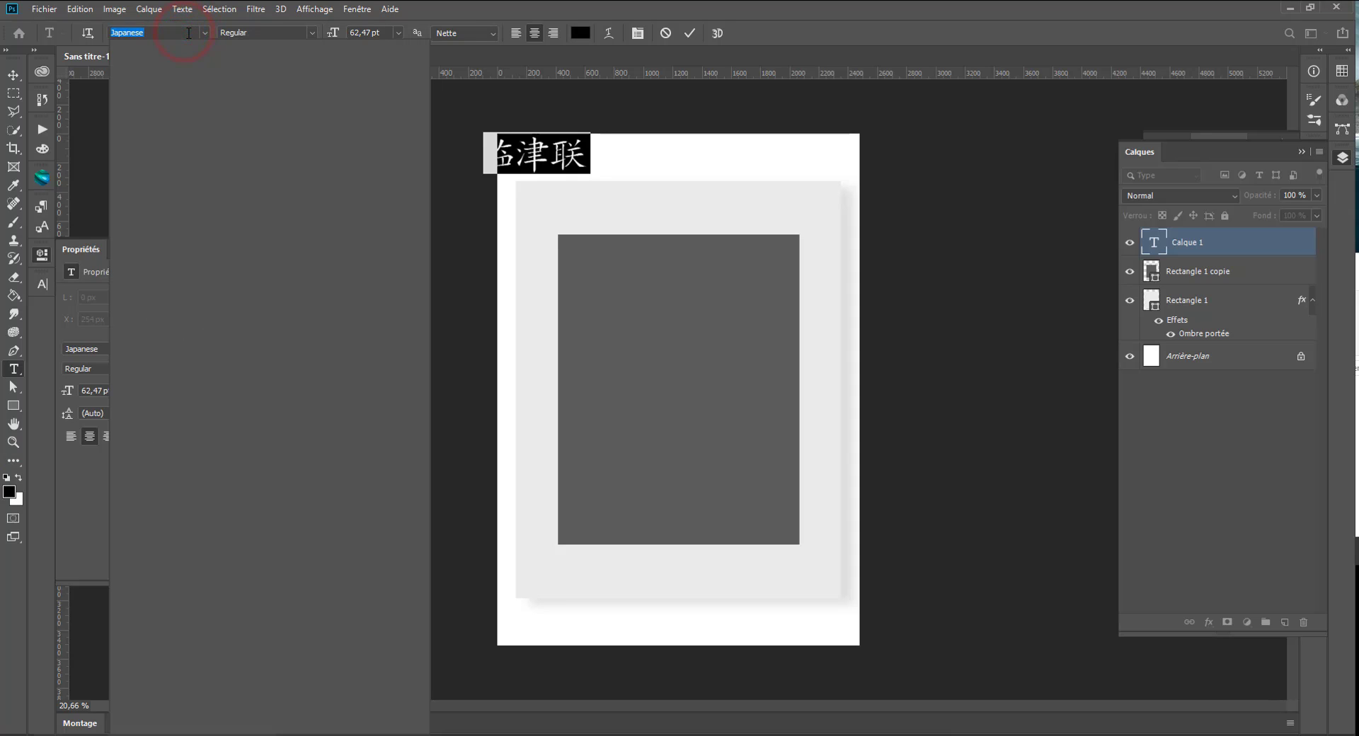
text(robo)
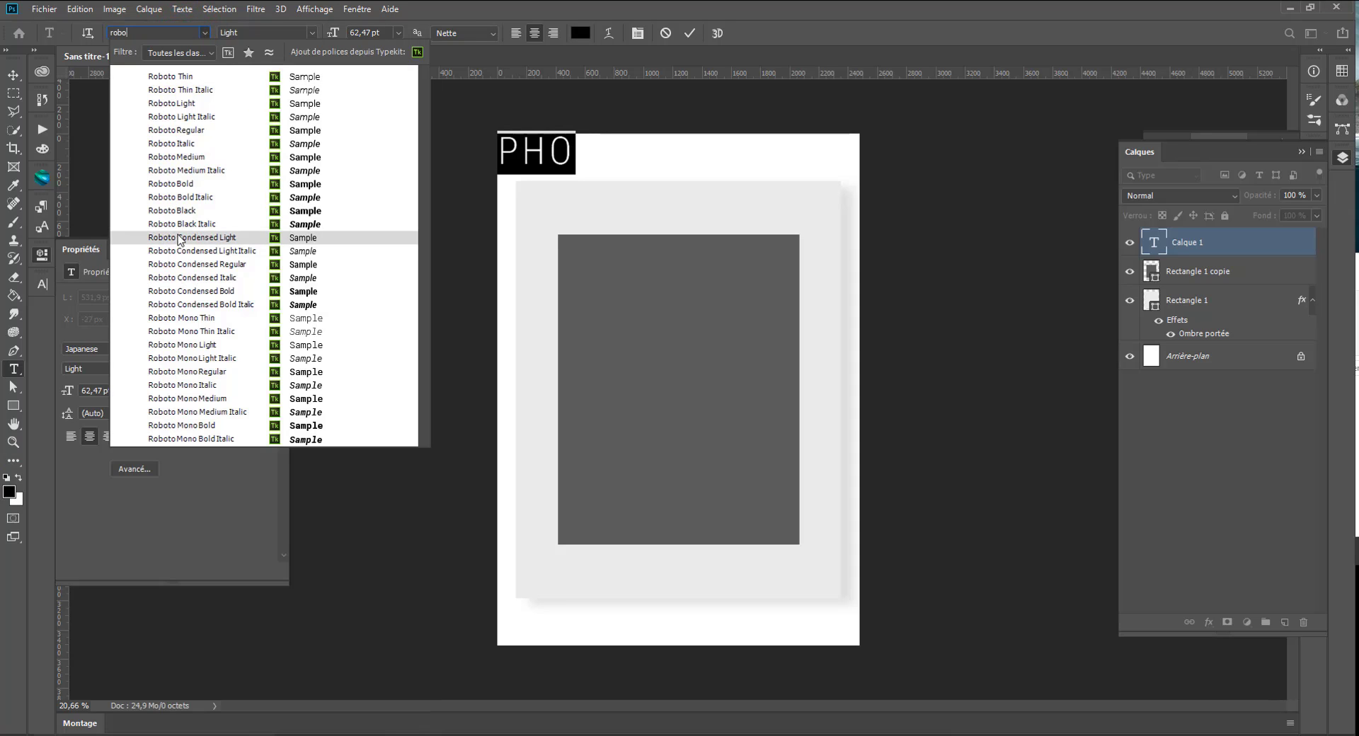
click(182, 210)
- Add the lines TO and SHOP beneath PHO, and right-align all three lines
click(575, 148)
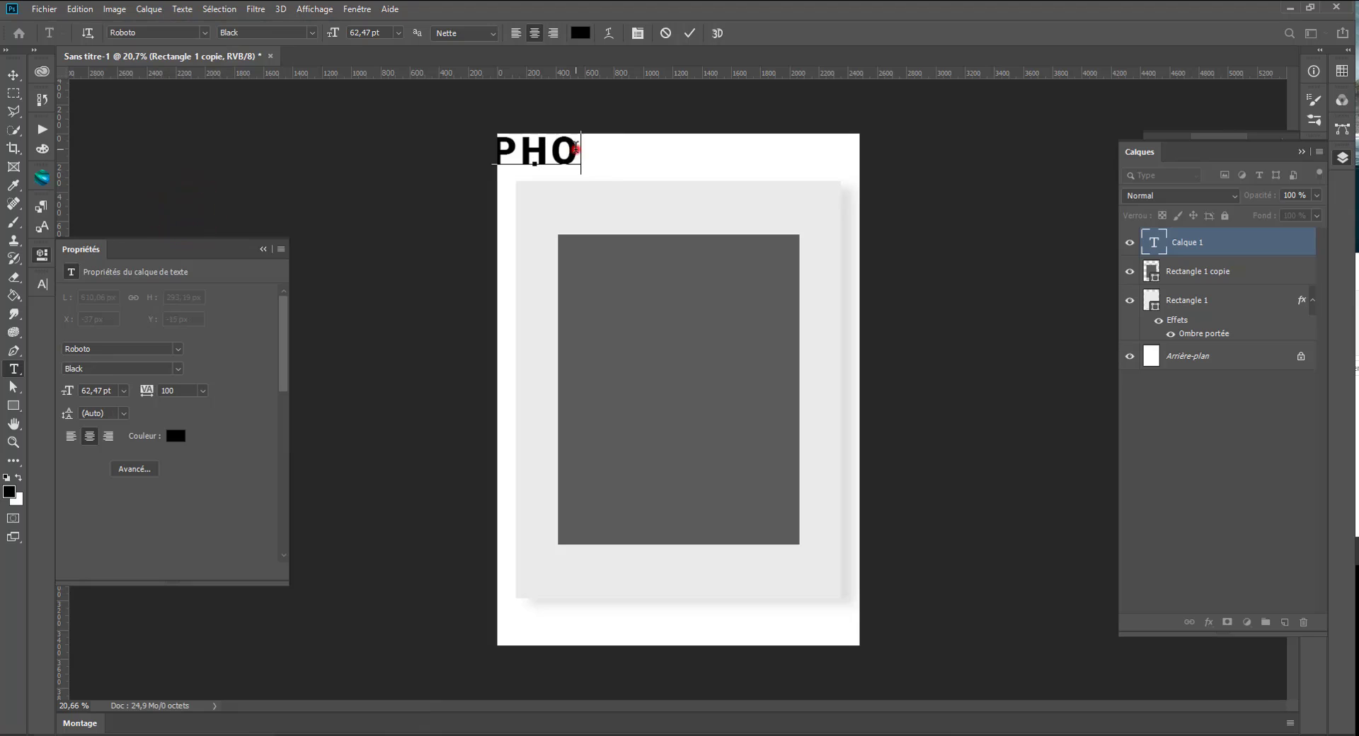
key(Return)
text(TO )
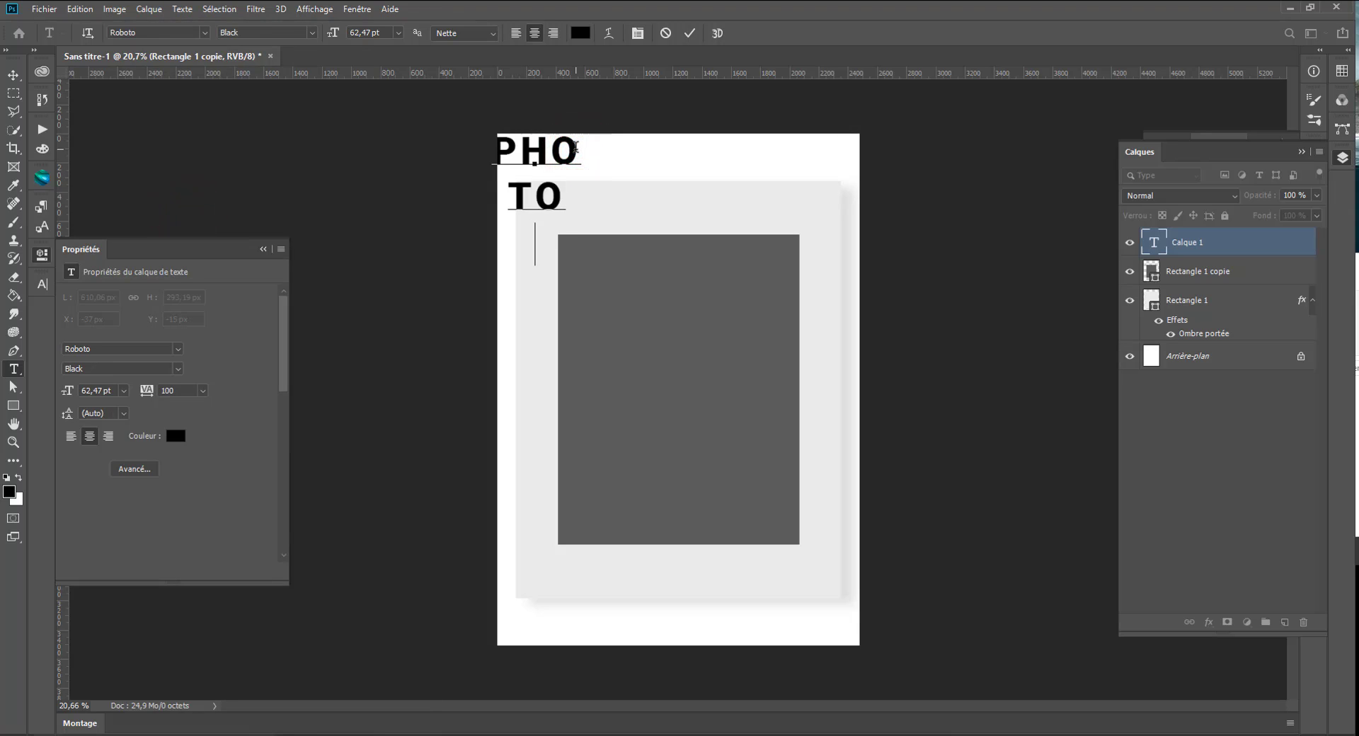
text(SHOP)
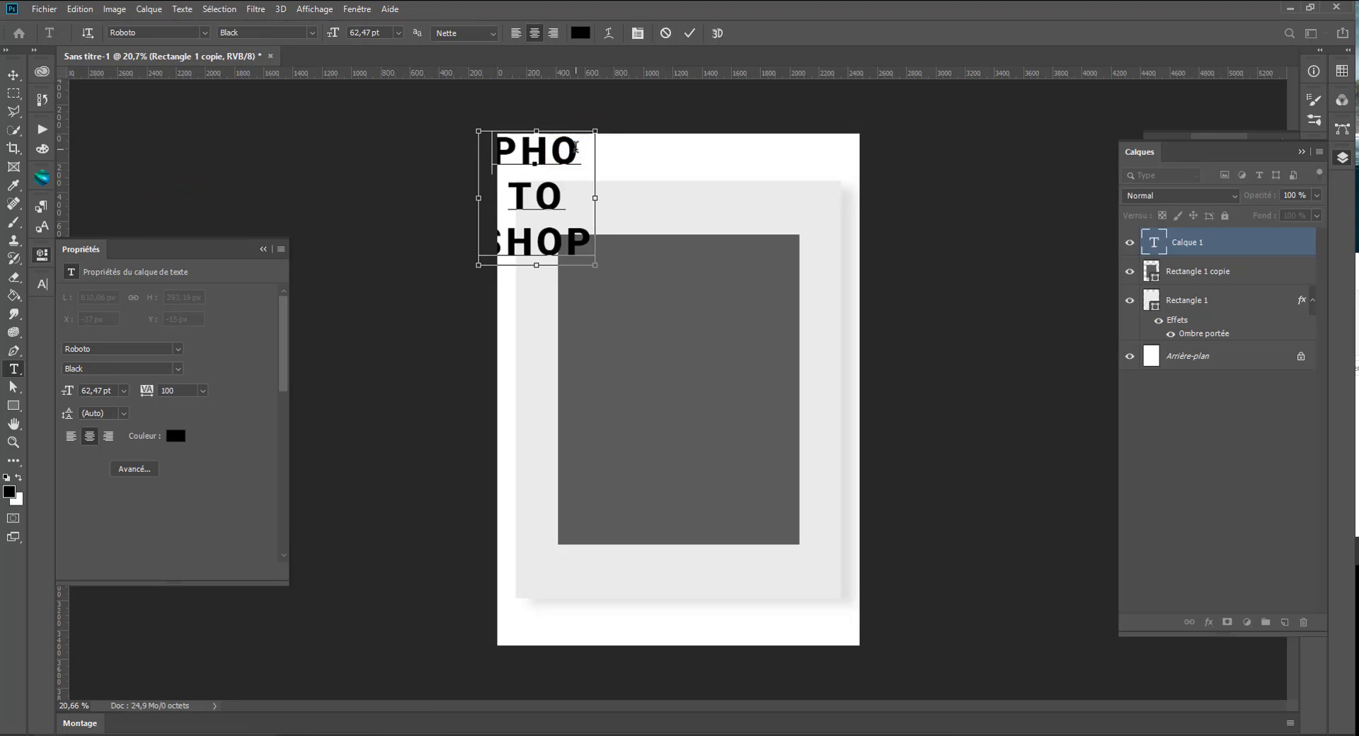
key(ctrl+a)
click(554, 33)
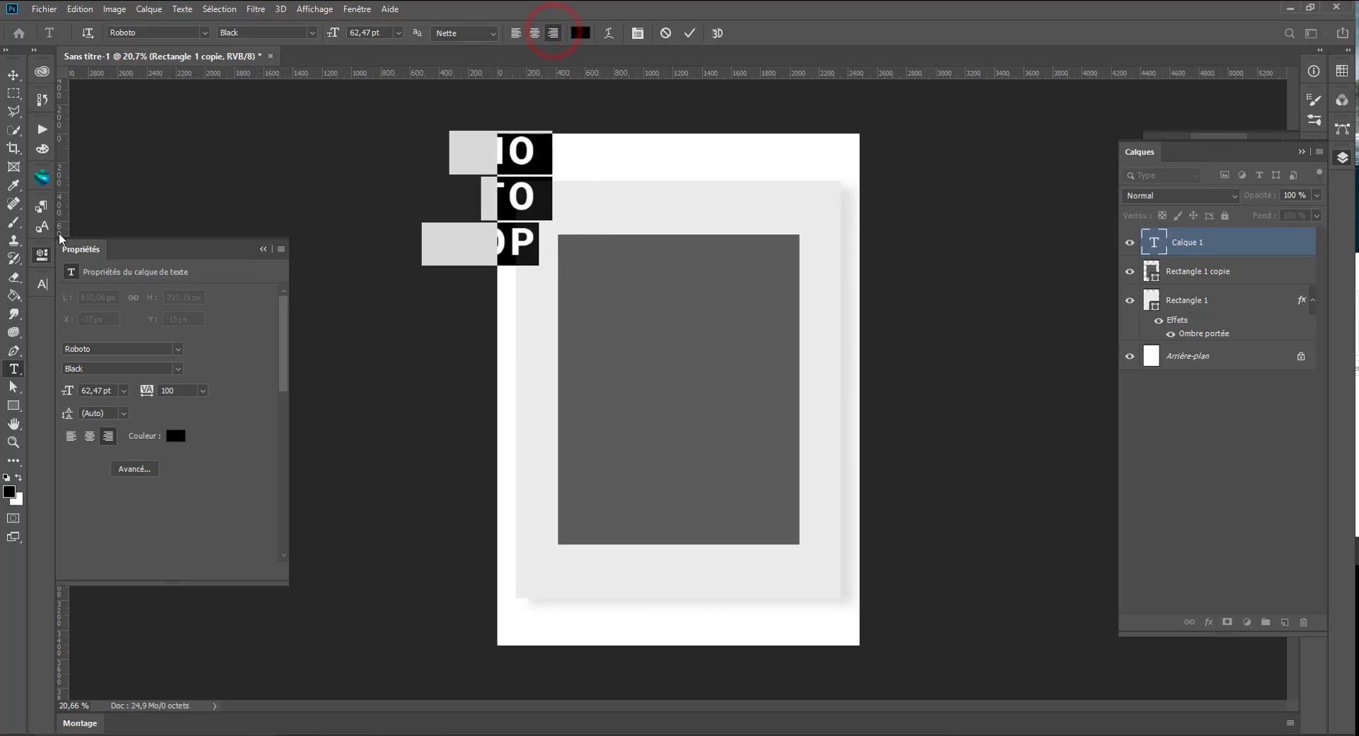
- Move the PHO TO SHOP text onto the dark rectangle and enlarge it to about 128 pt so it nearly spans the rectangle's width
click(13, 74)
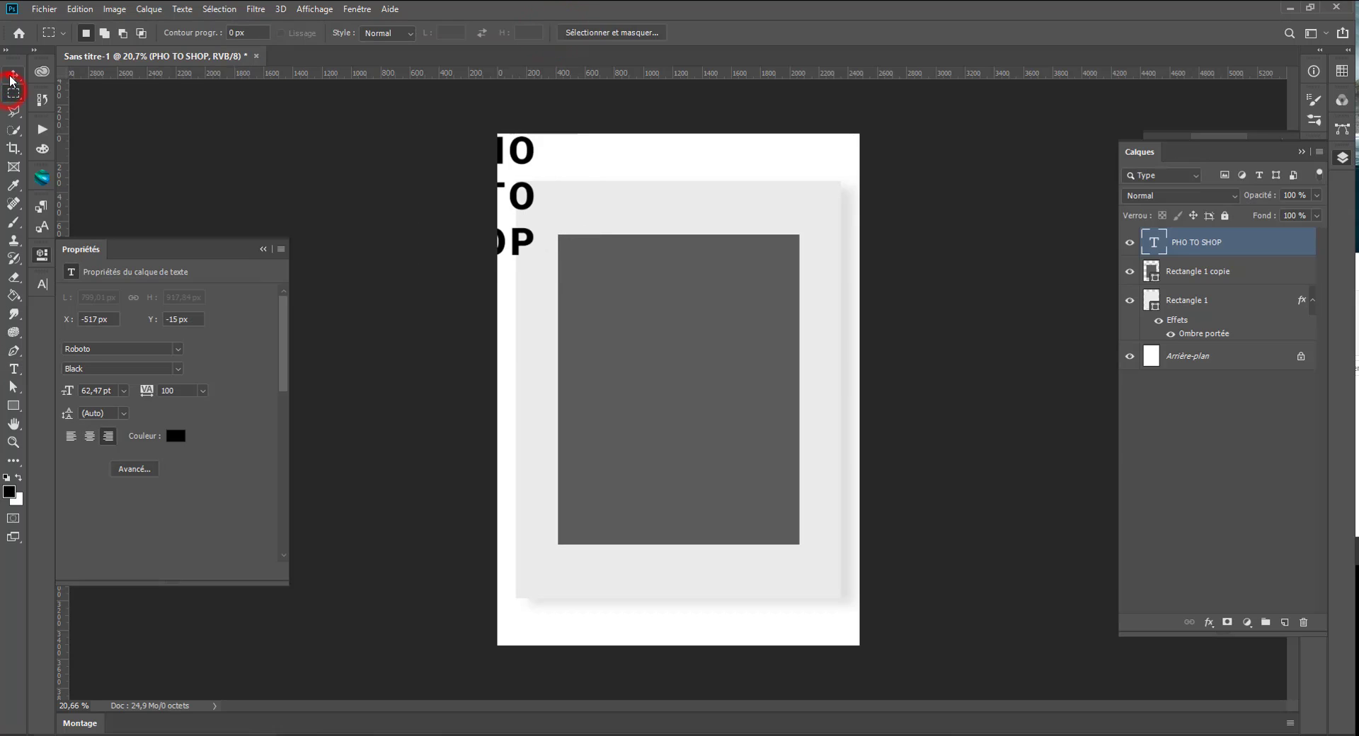
key(ctrl+t)
drag(532, 196, 773, 332)
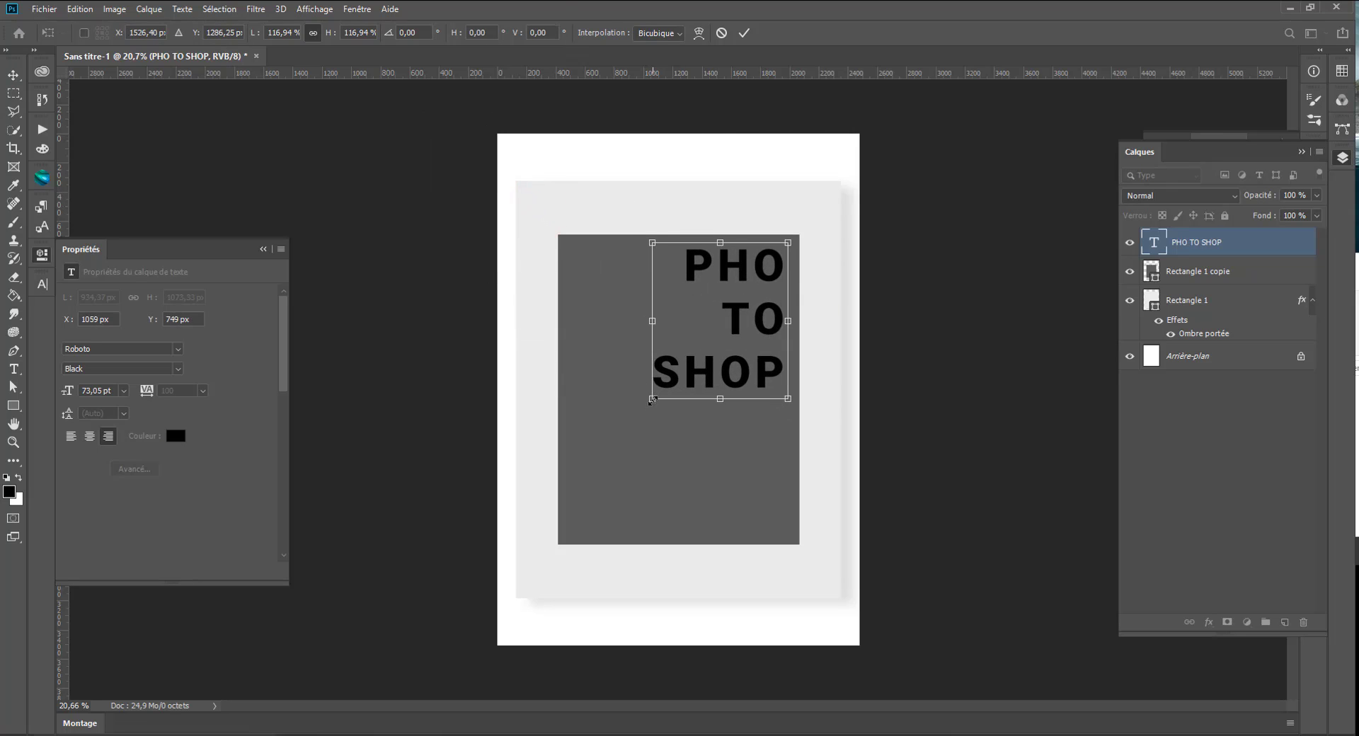
drag(652, 400, 563, 531)
drag(690, 484, 700, 493)
- Try faux bold on the whole PHO TO SHOP text, and switch it off again
click(14, 369)
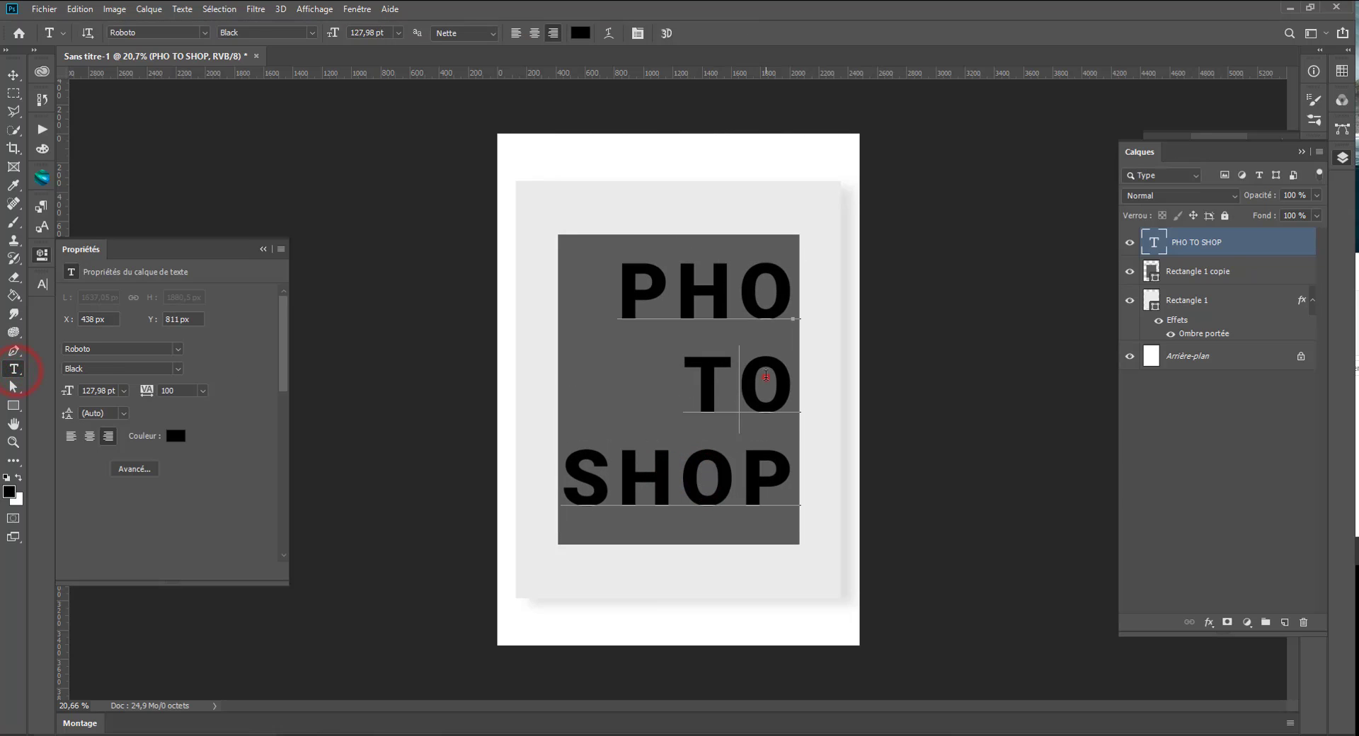
double_click(768, 380)
key(ctrl+a)
click(311, 33)
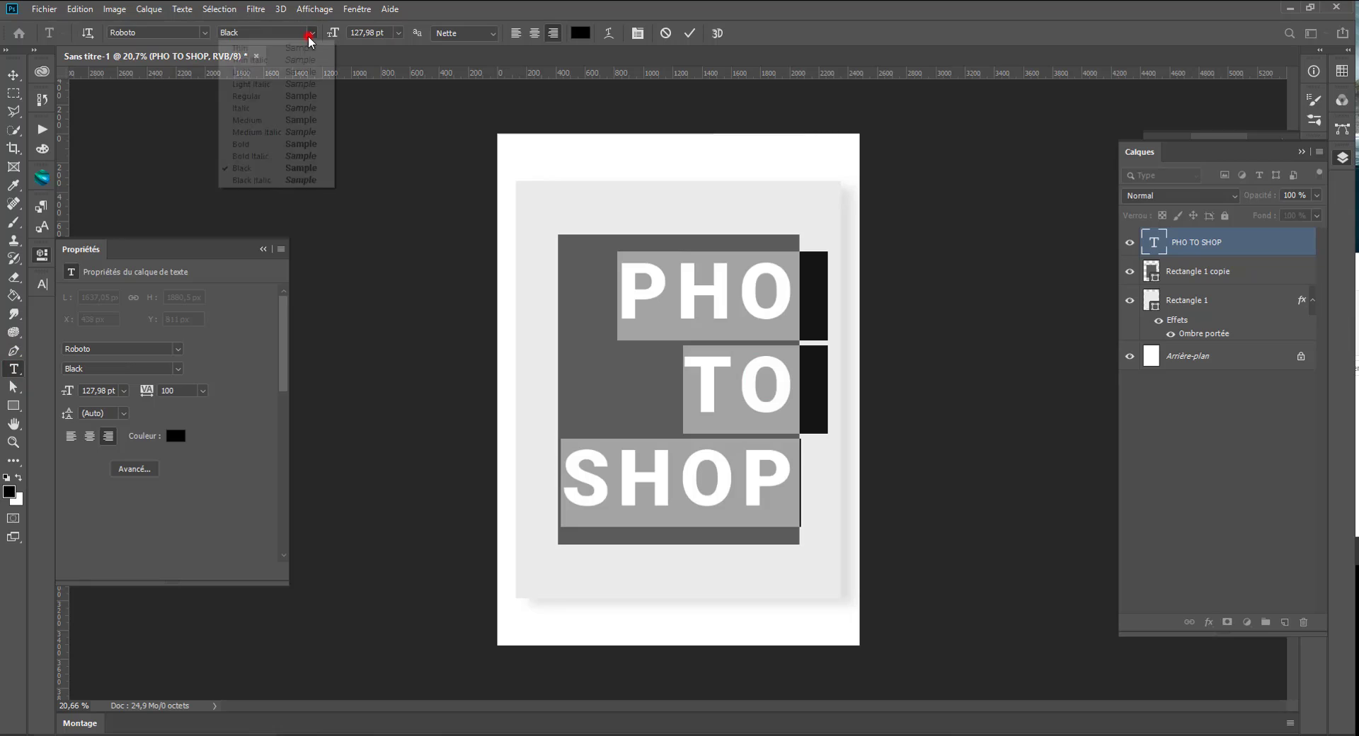
click(310, 35)
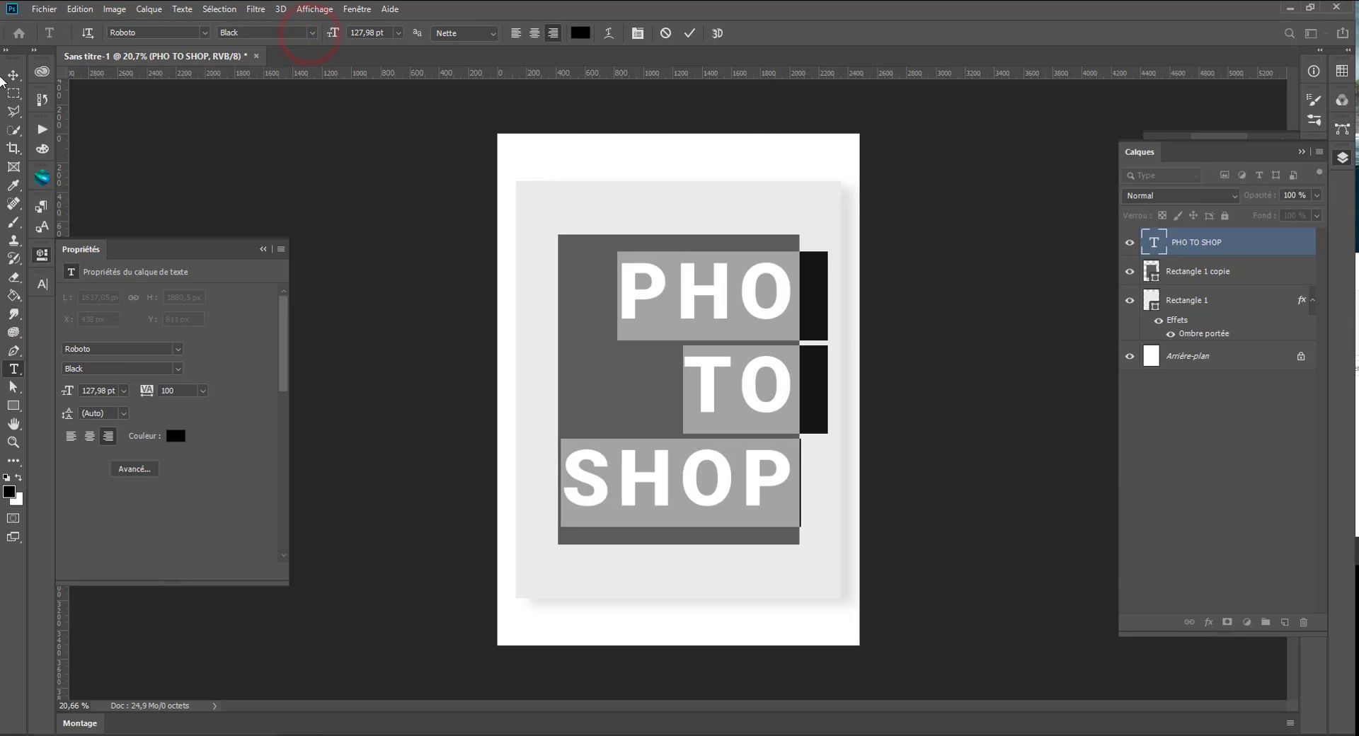
click(41, 284)
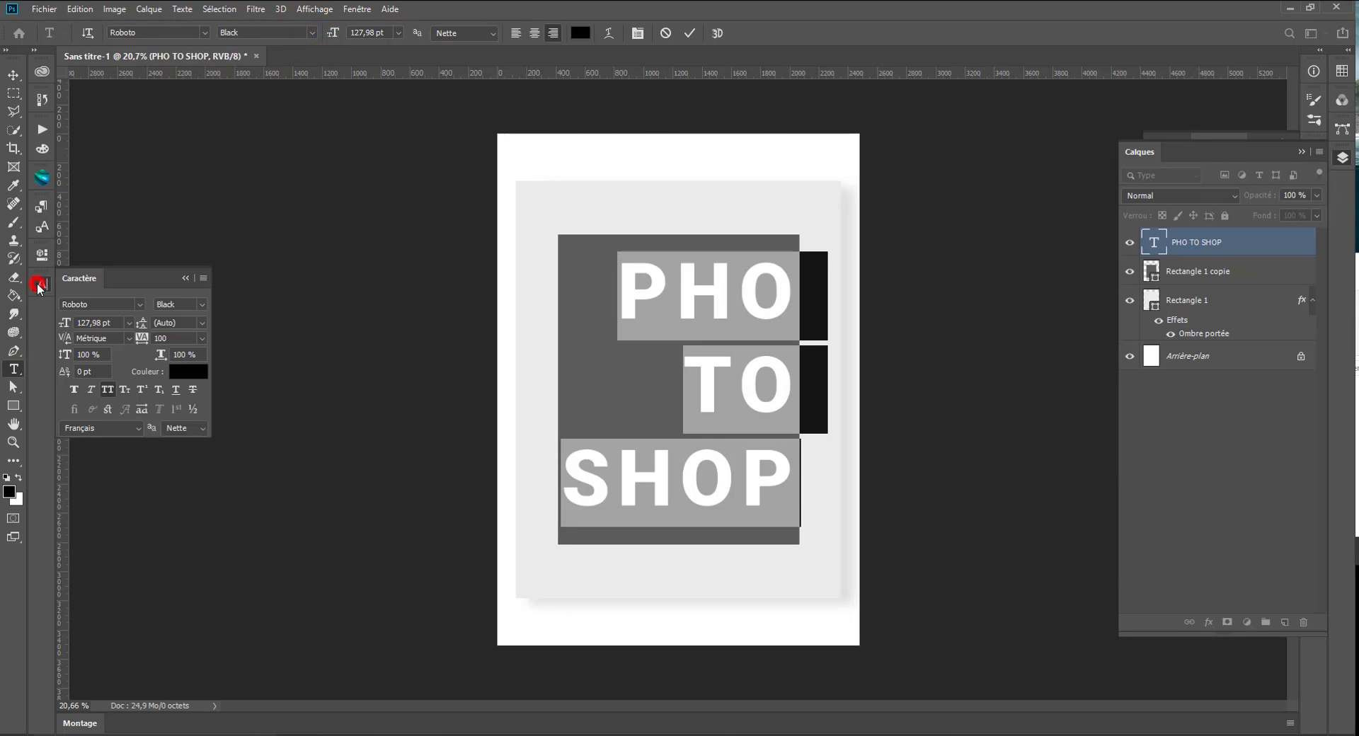
click(75, 390)
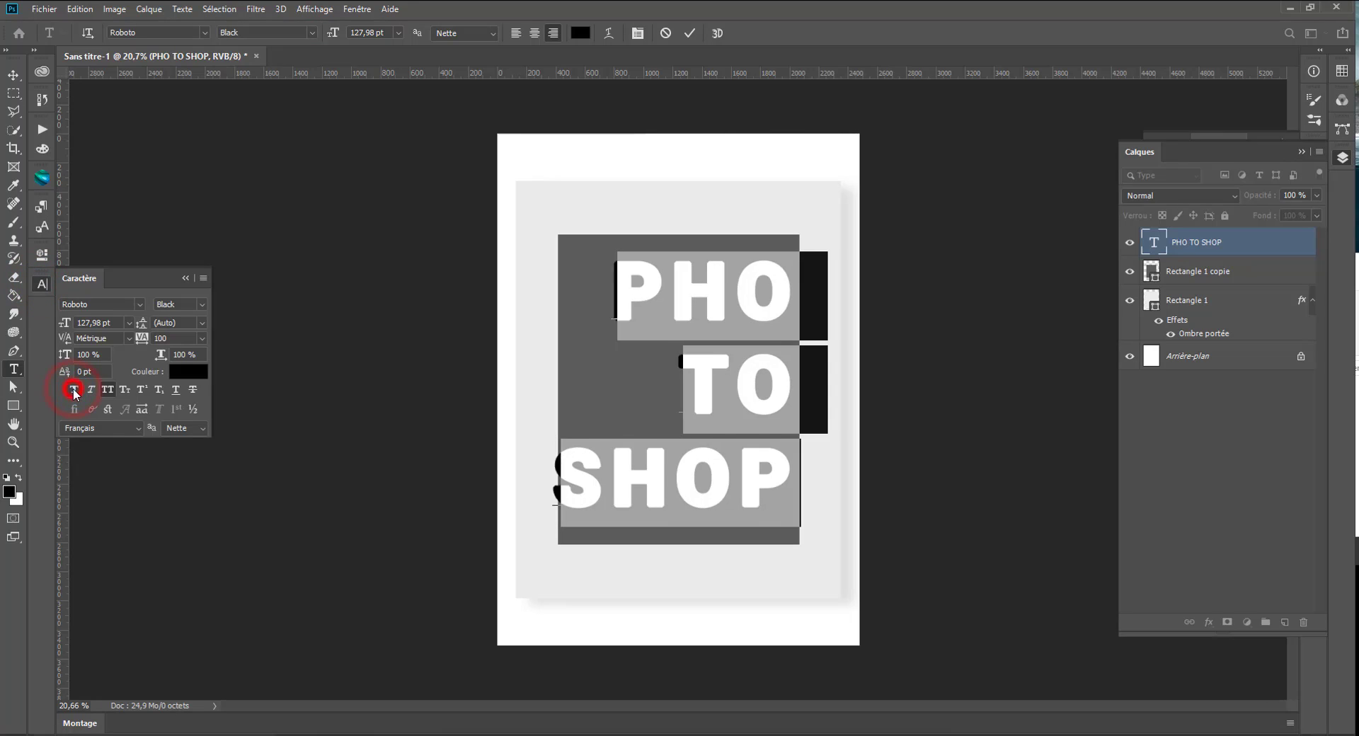
click(75, 389)
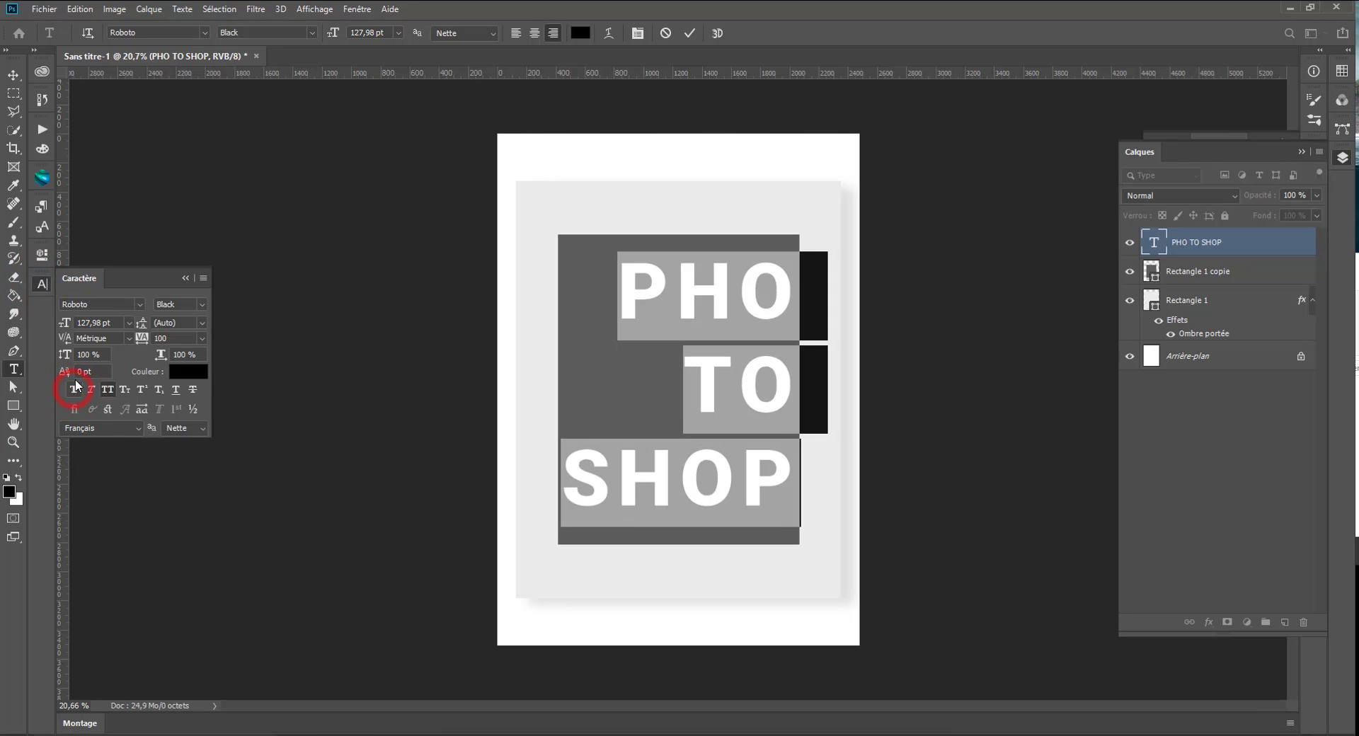
click(12, 75)
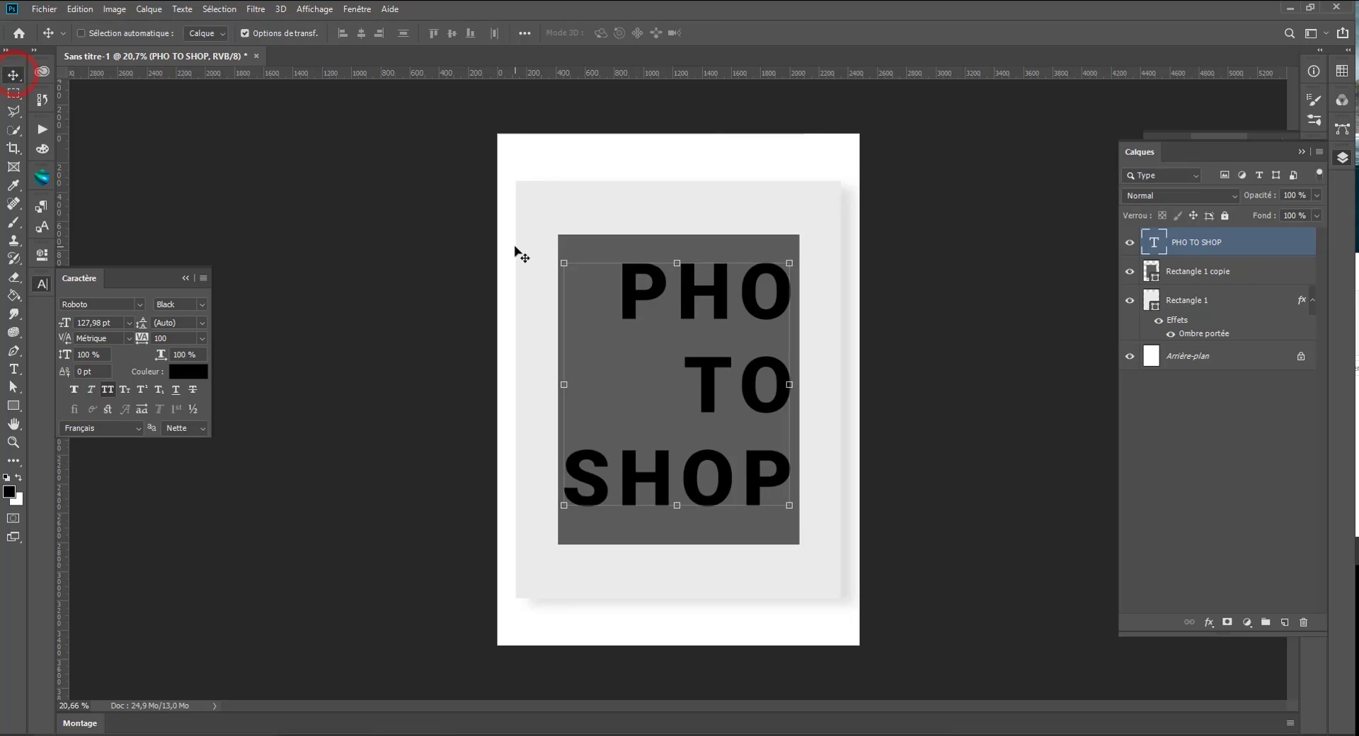
- Set the PHO TO SHOP layer's blending options to a Superficiel knockout with 0% fill opacity
right_click(1175, 258)
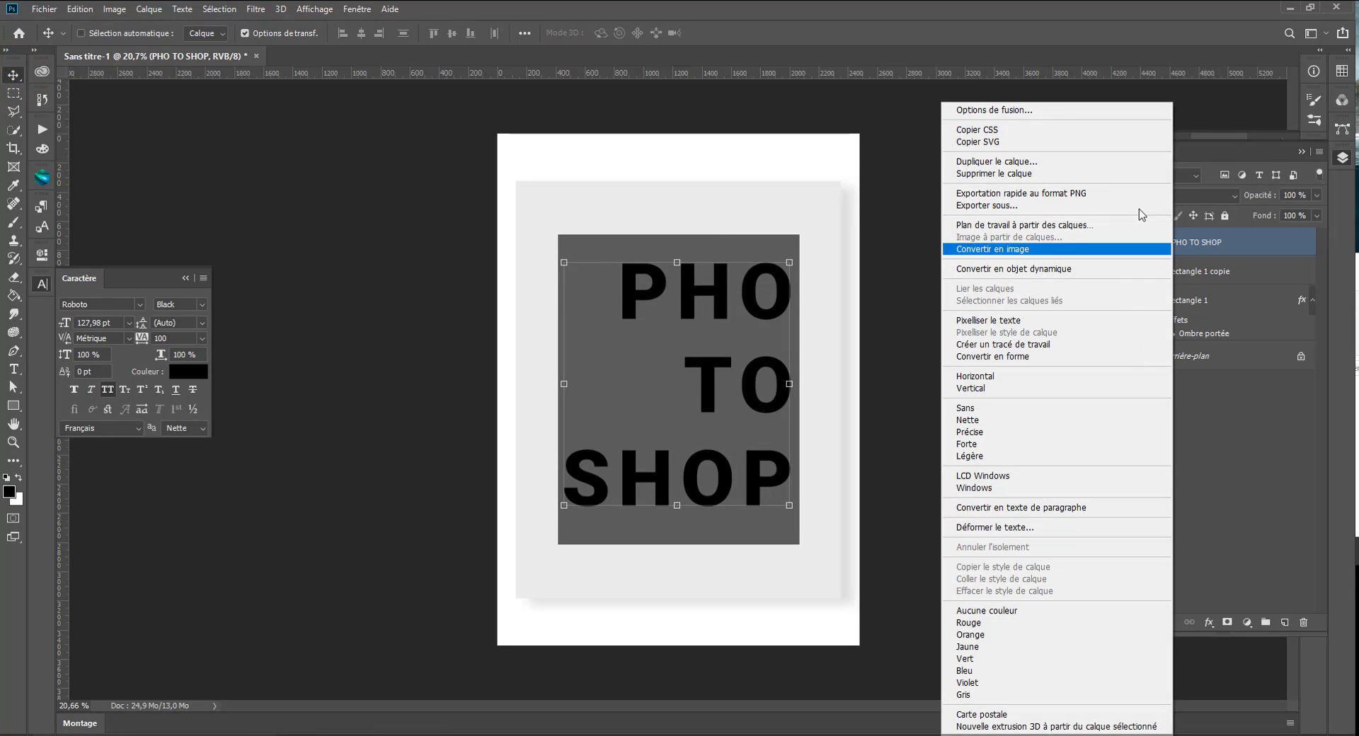
click(989, 110)
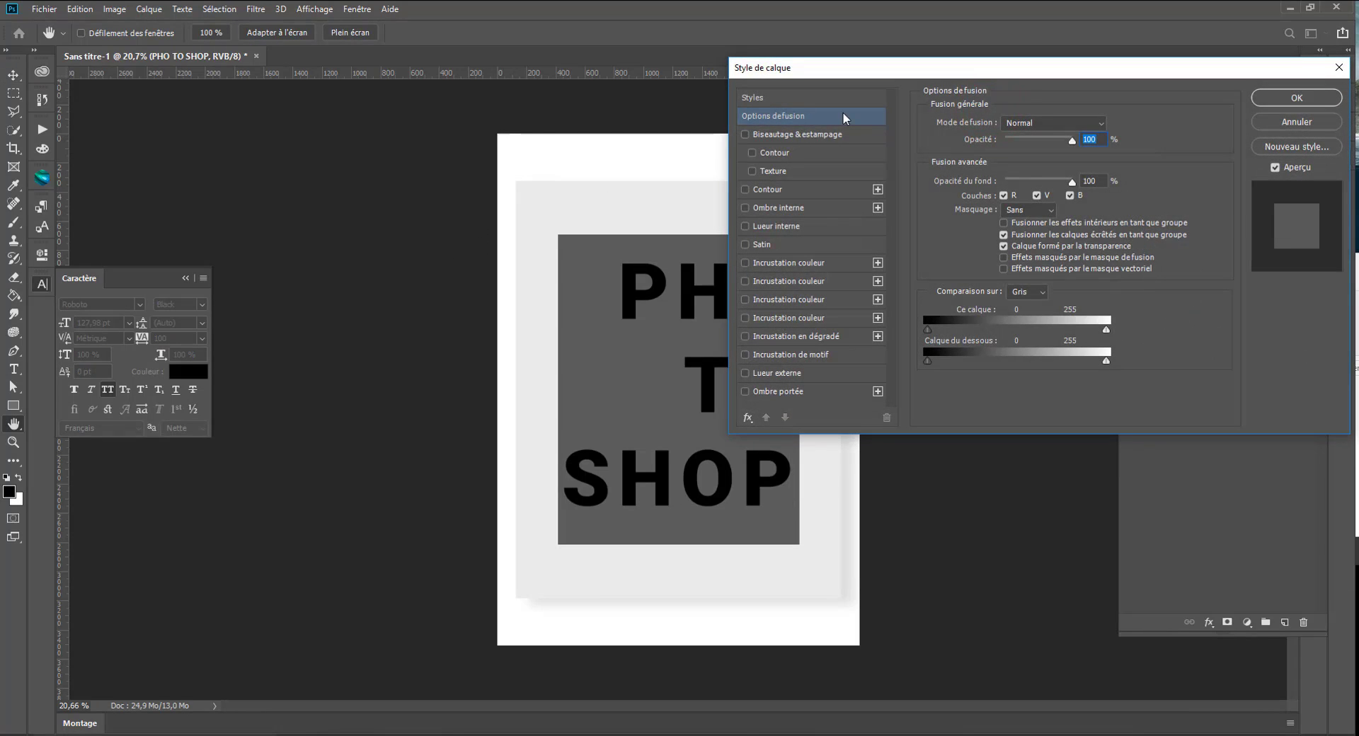
click(1019, 211)
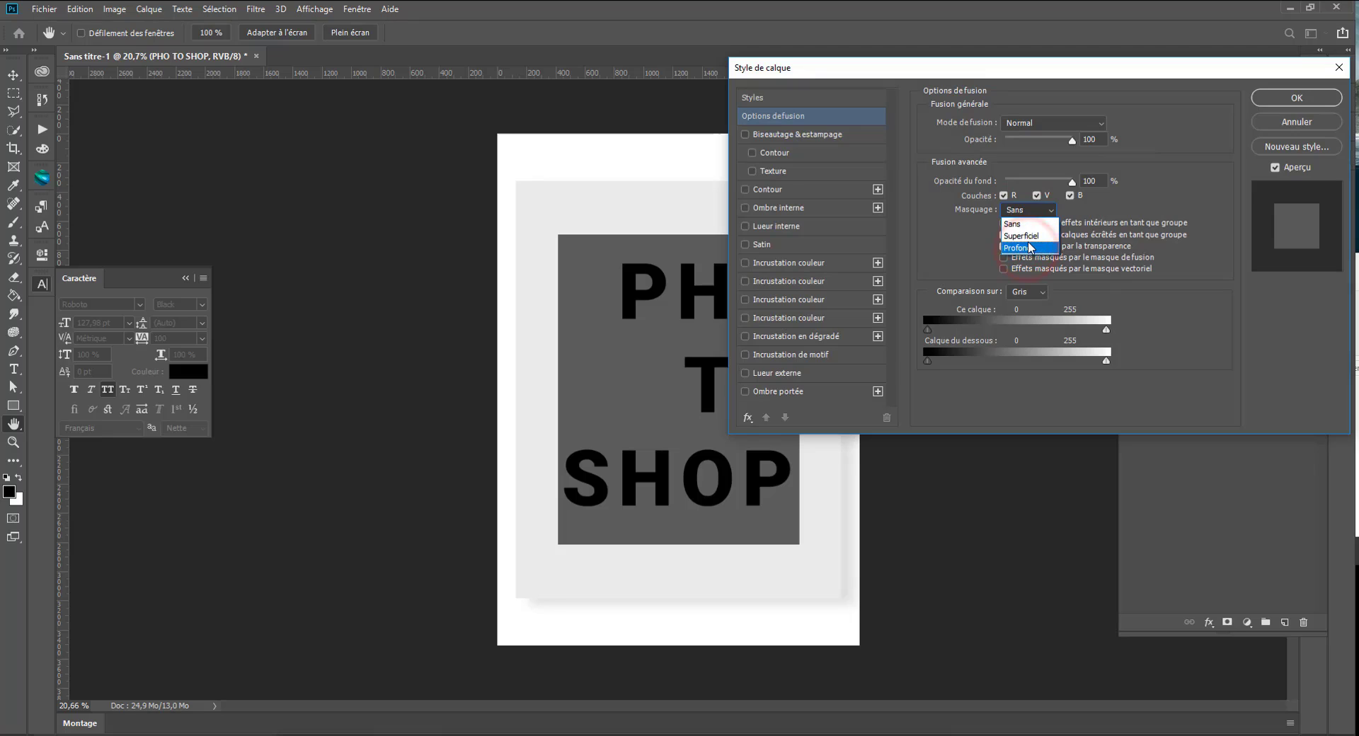
click(1029, 241)
drag(1065, 180, 986, 182)
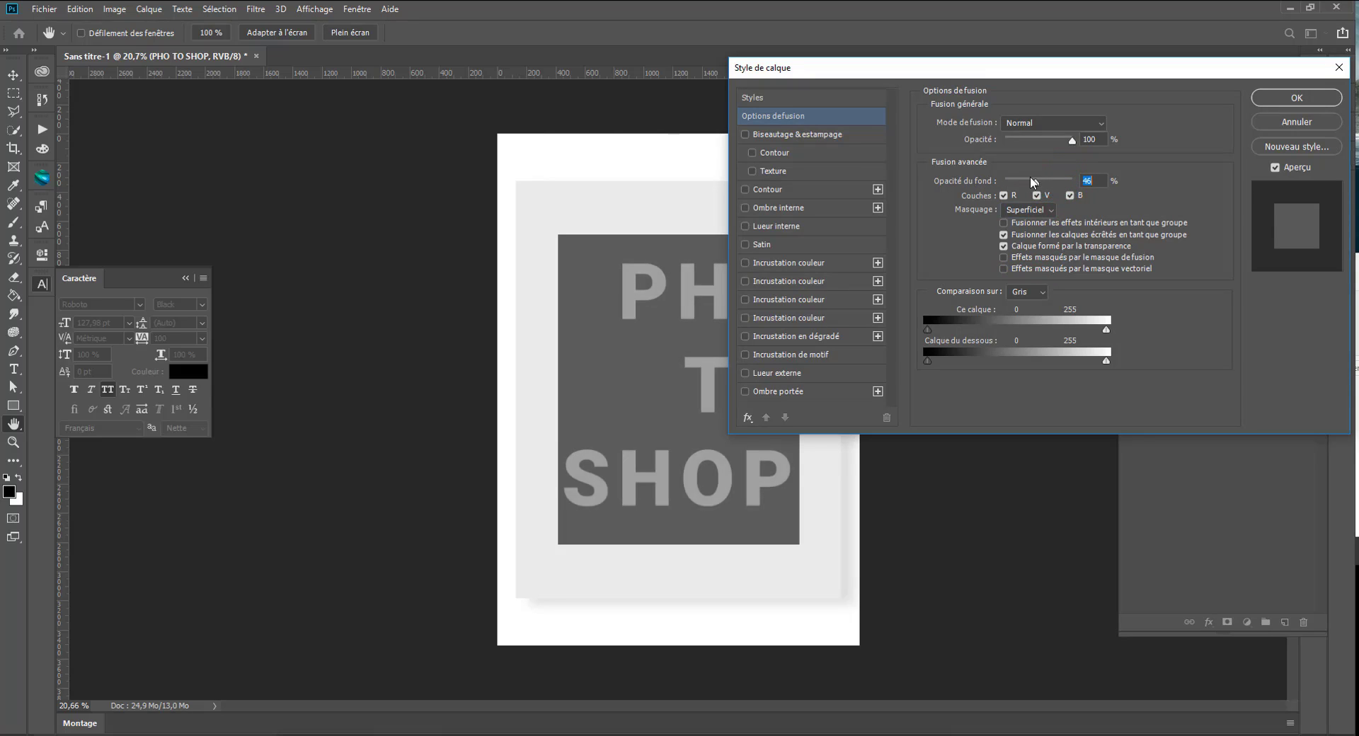
click(1274, 102)
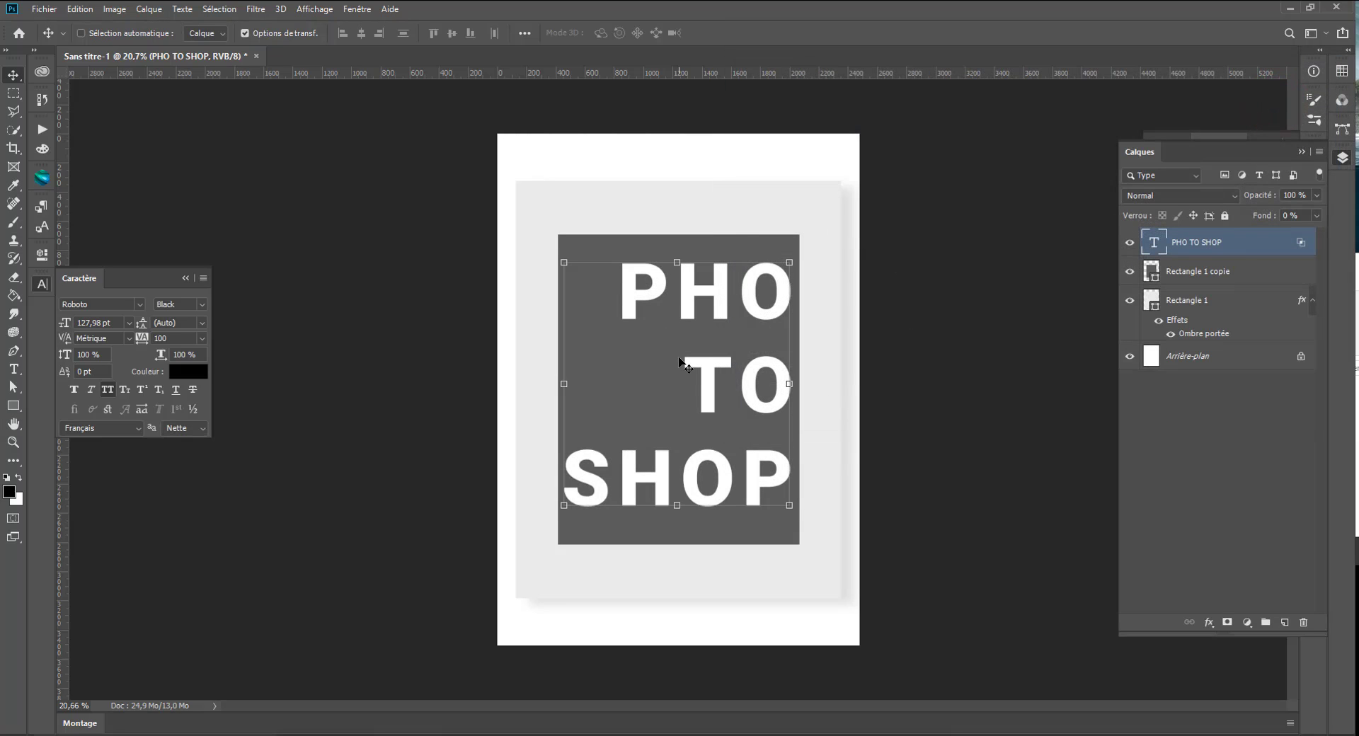
- Select the entire canvas and try shifting the light grey Rectangle 1 behind the lettering
key(ctrl+a)
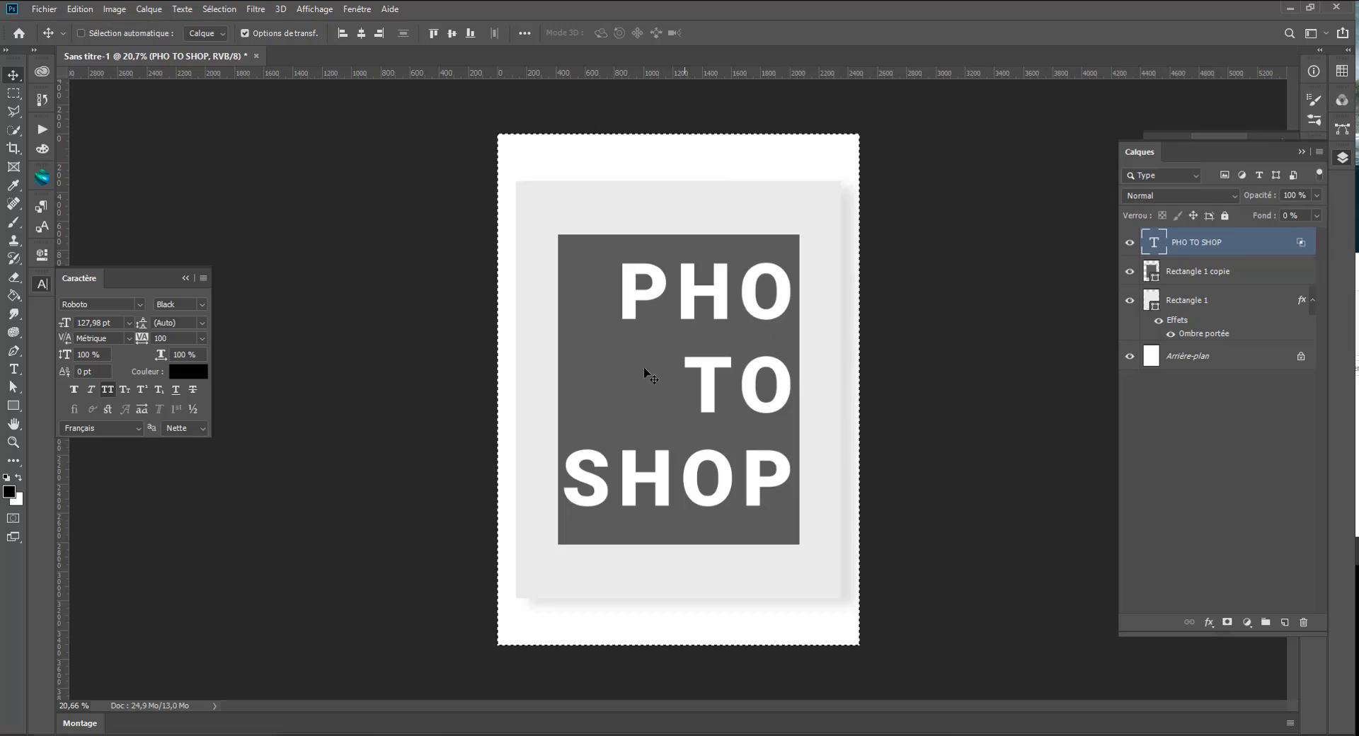
click(1191, 295)
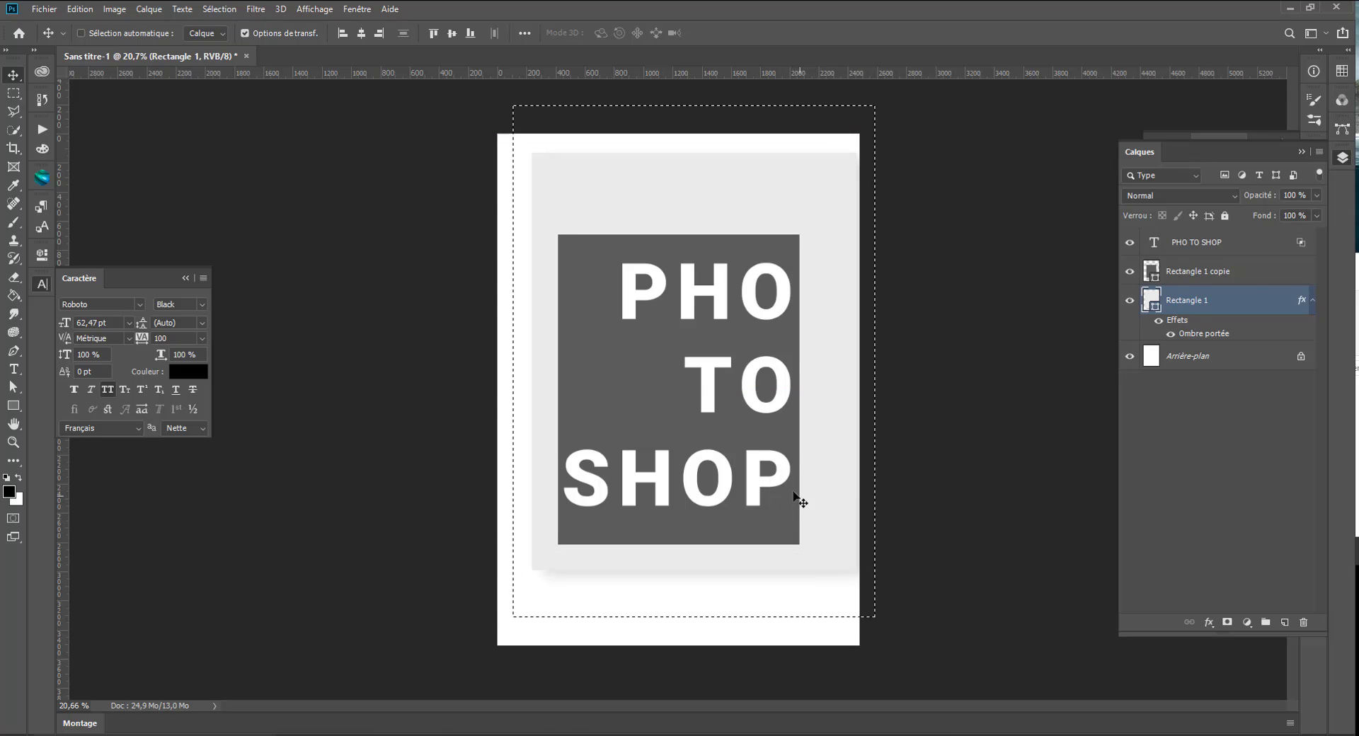
drag(788, 493, 772, 523)
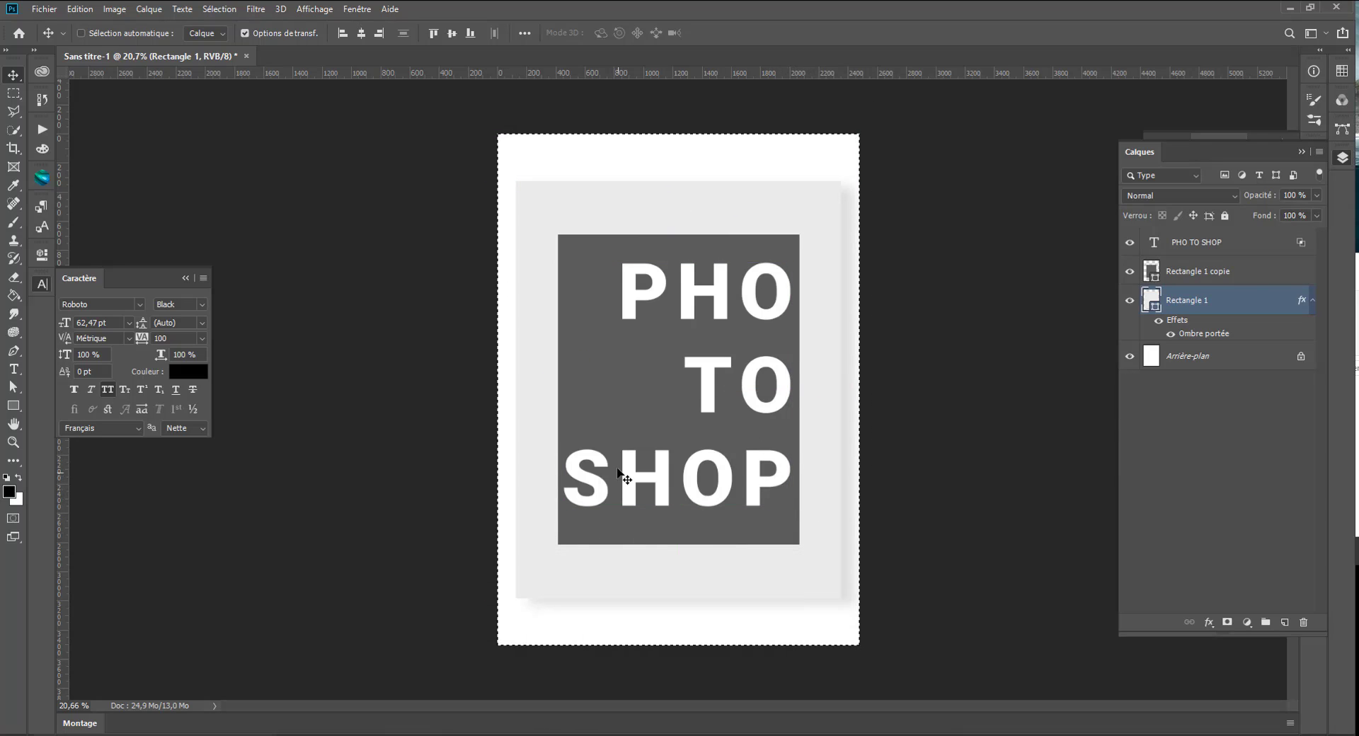
- Set the fill opacity of the PHO TO SHOP text layer to 100%
click(1178, 271)
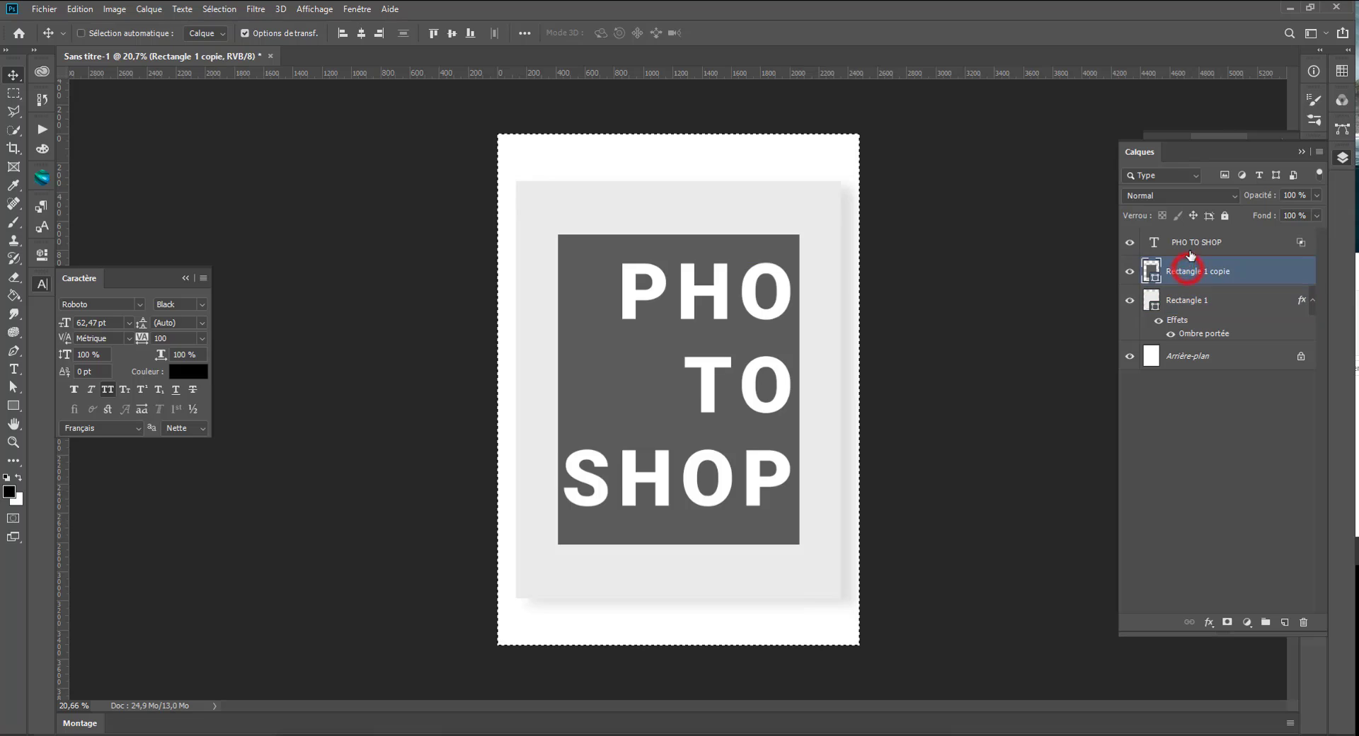
click(1189, 243)
click(1316, 215)
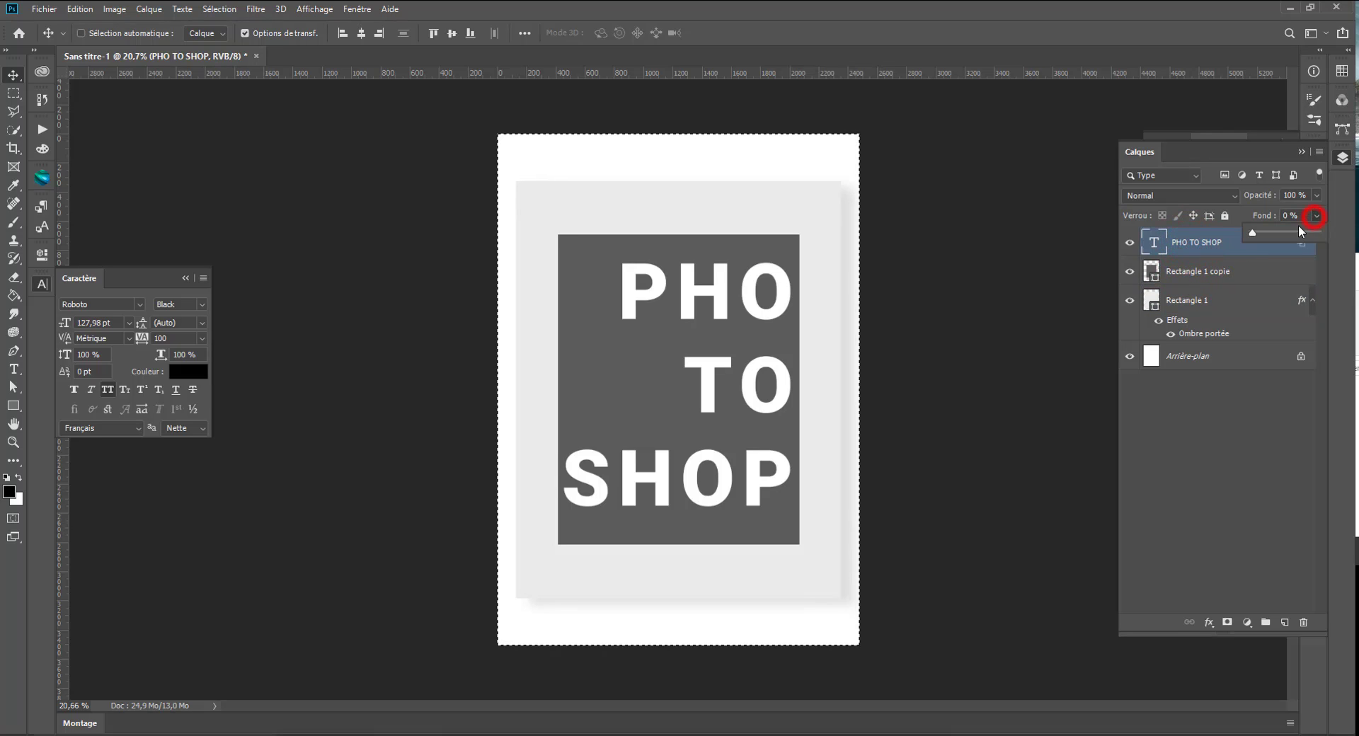
click(1300, 232)
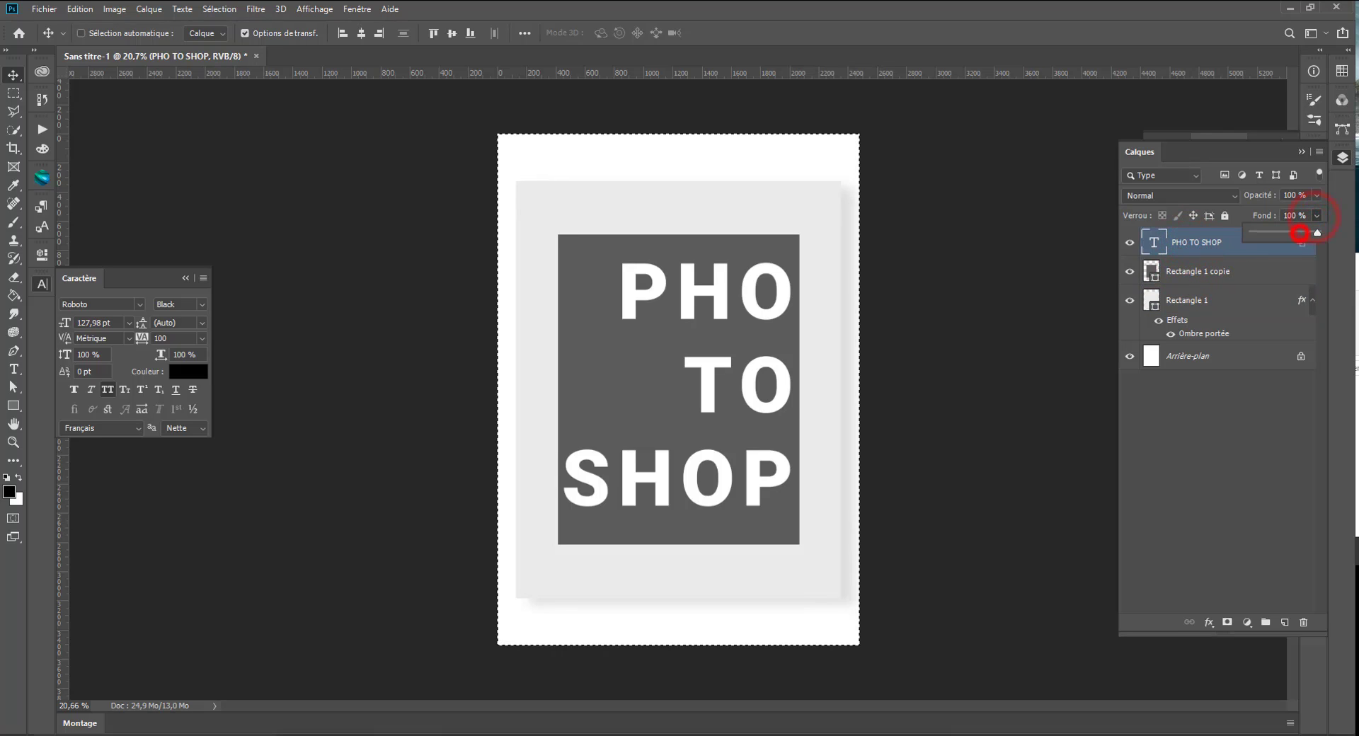
- Mask Rectangle 1 copie with the PHO TO SHOP letter outlines, hide the text layer, and invert the mask so the letters are cut out
ctrl+click(1154, 248)
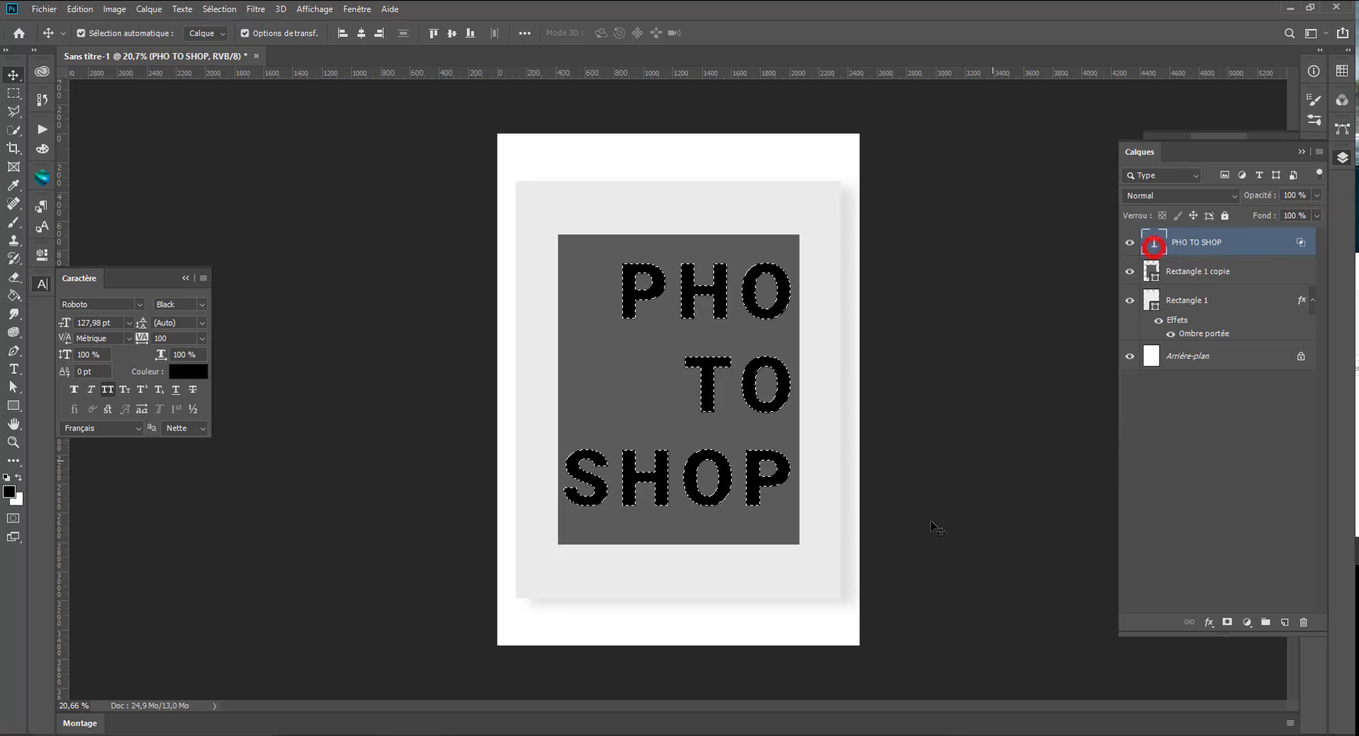
click(1181, 278)
click(1226, 622)
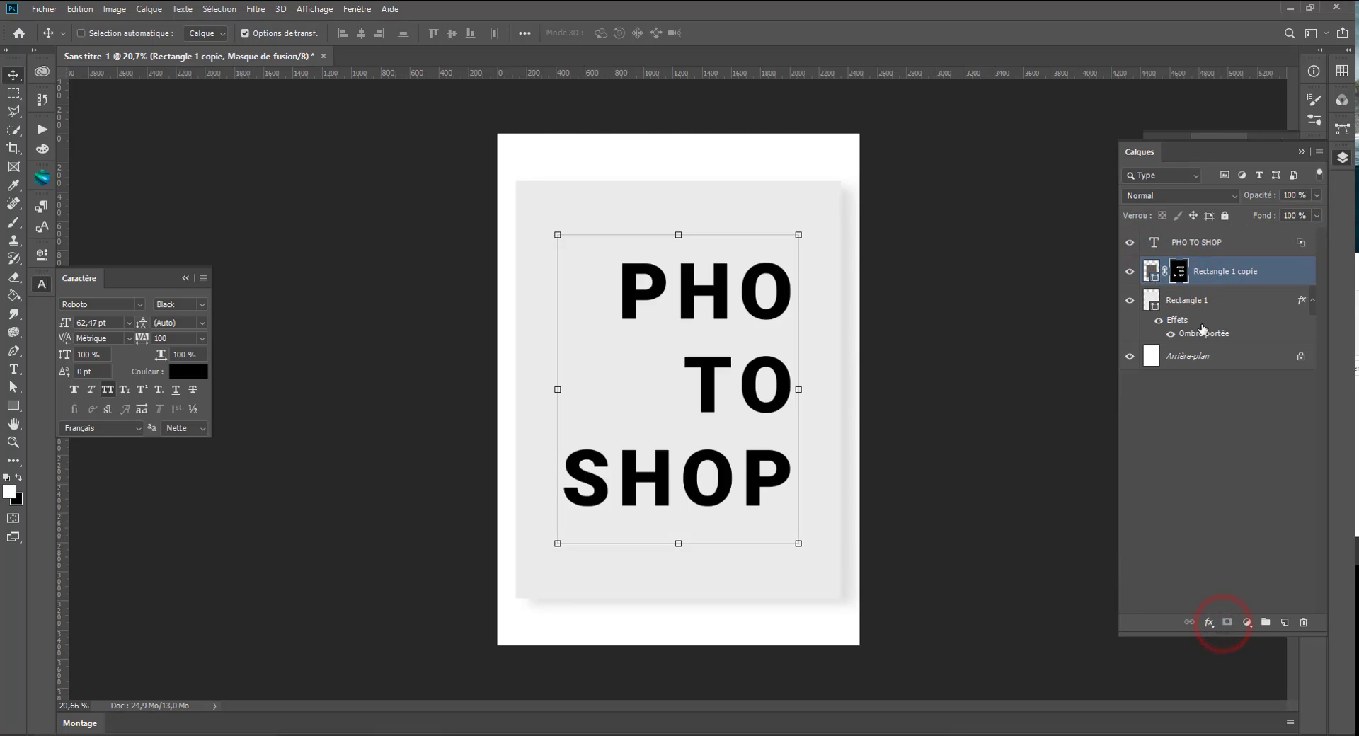
click(1130, 243)
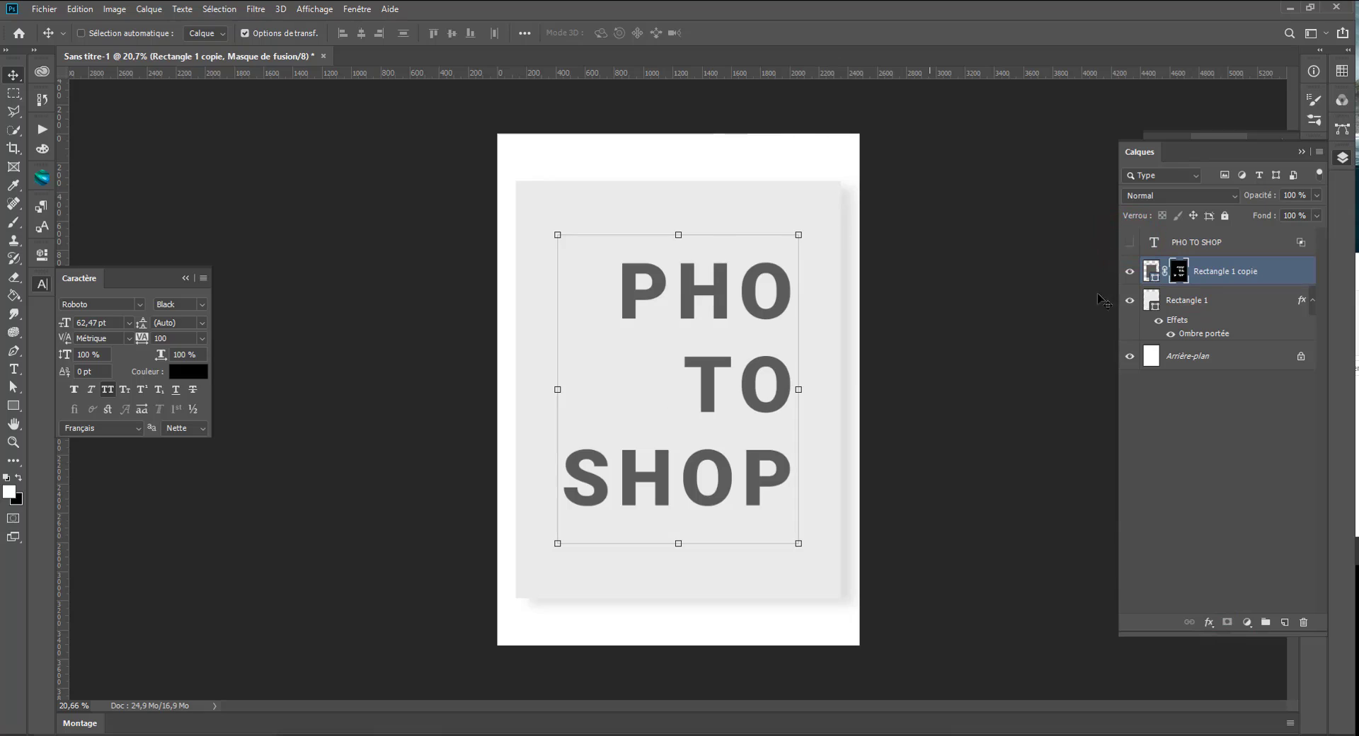
key(ctrl+i)
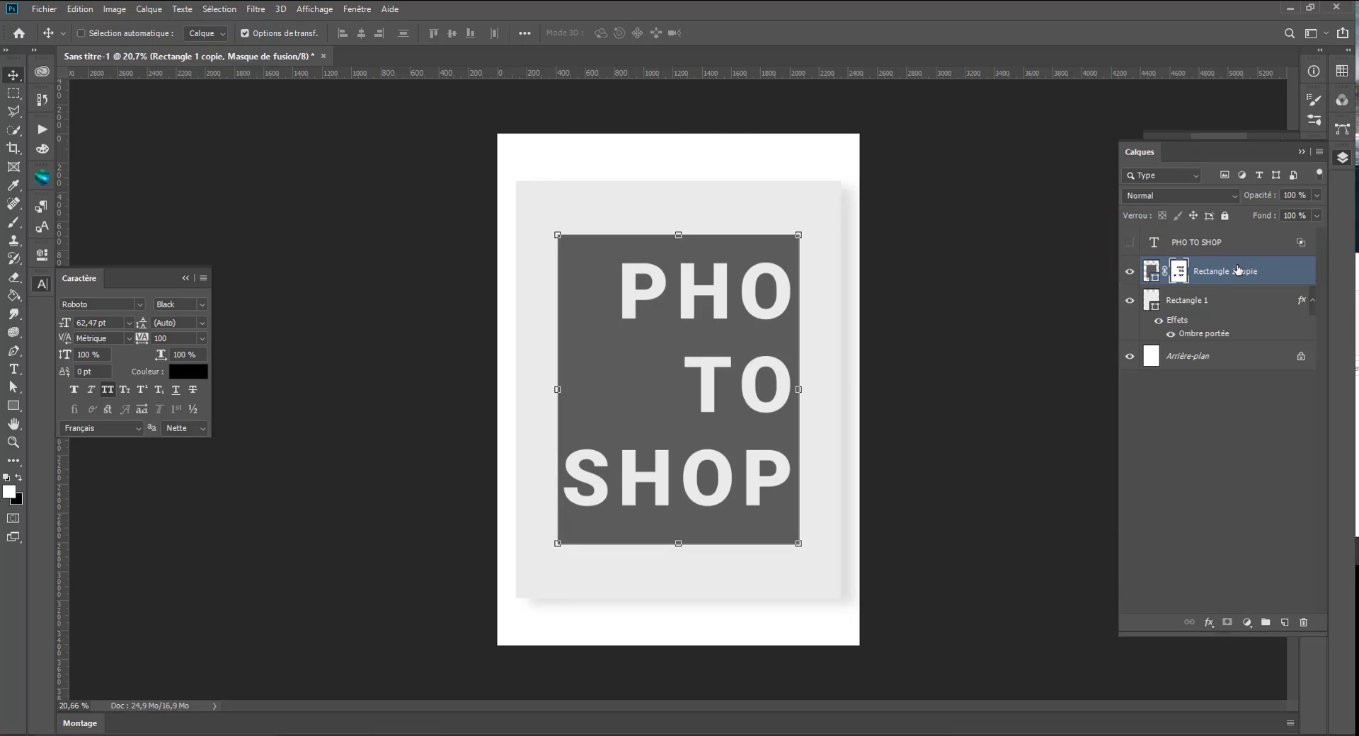
- Try shifting the light grey Rectangle 1 behind the cut-out lettering, and undo the move
click(1255, 285)
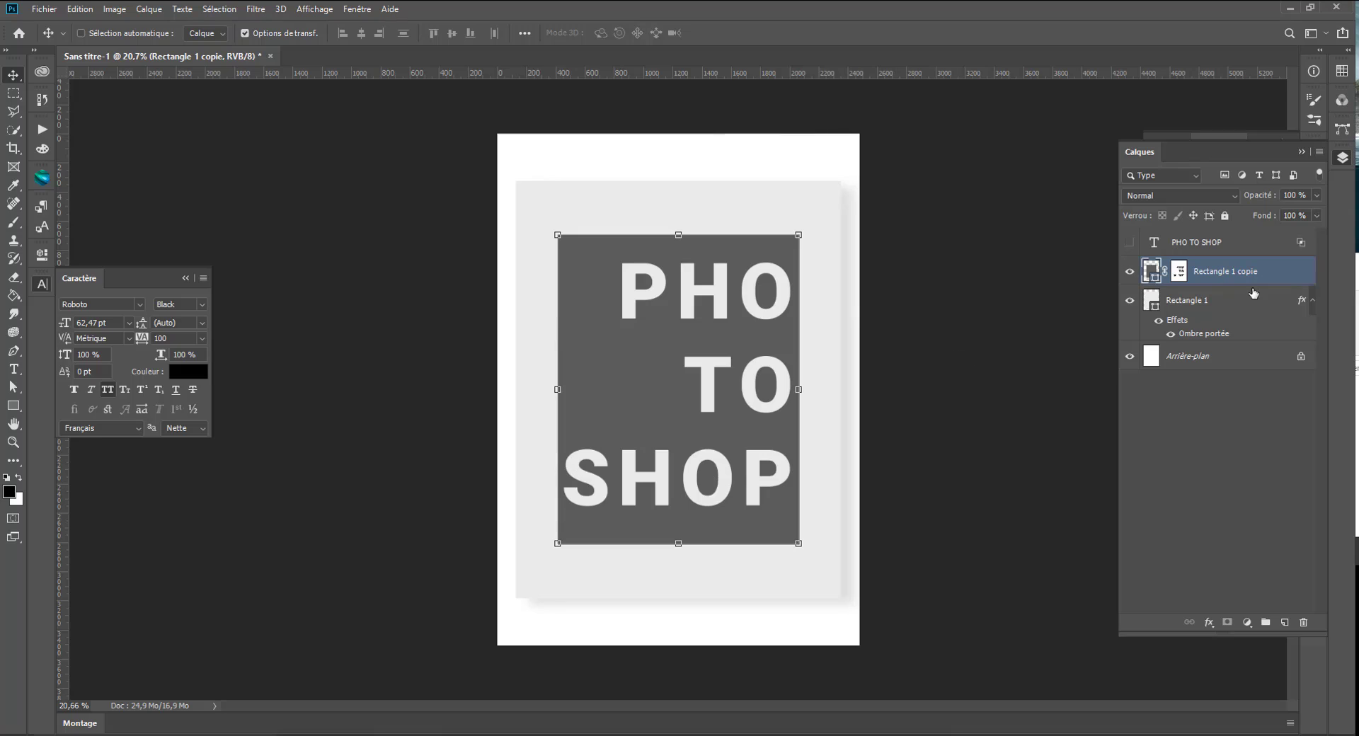
click(1152, 301)
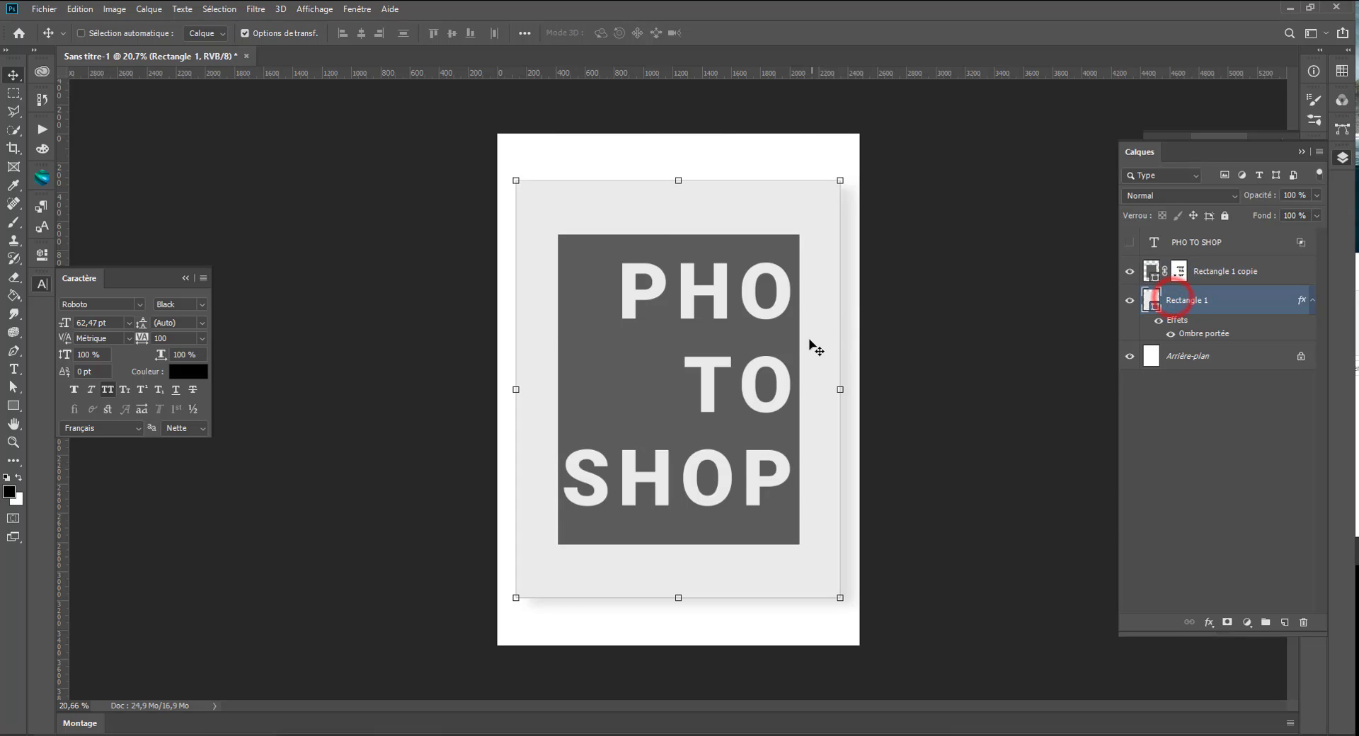
drag(819, 334, 751, 335)
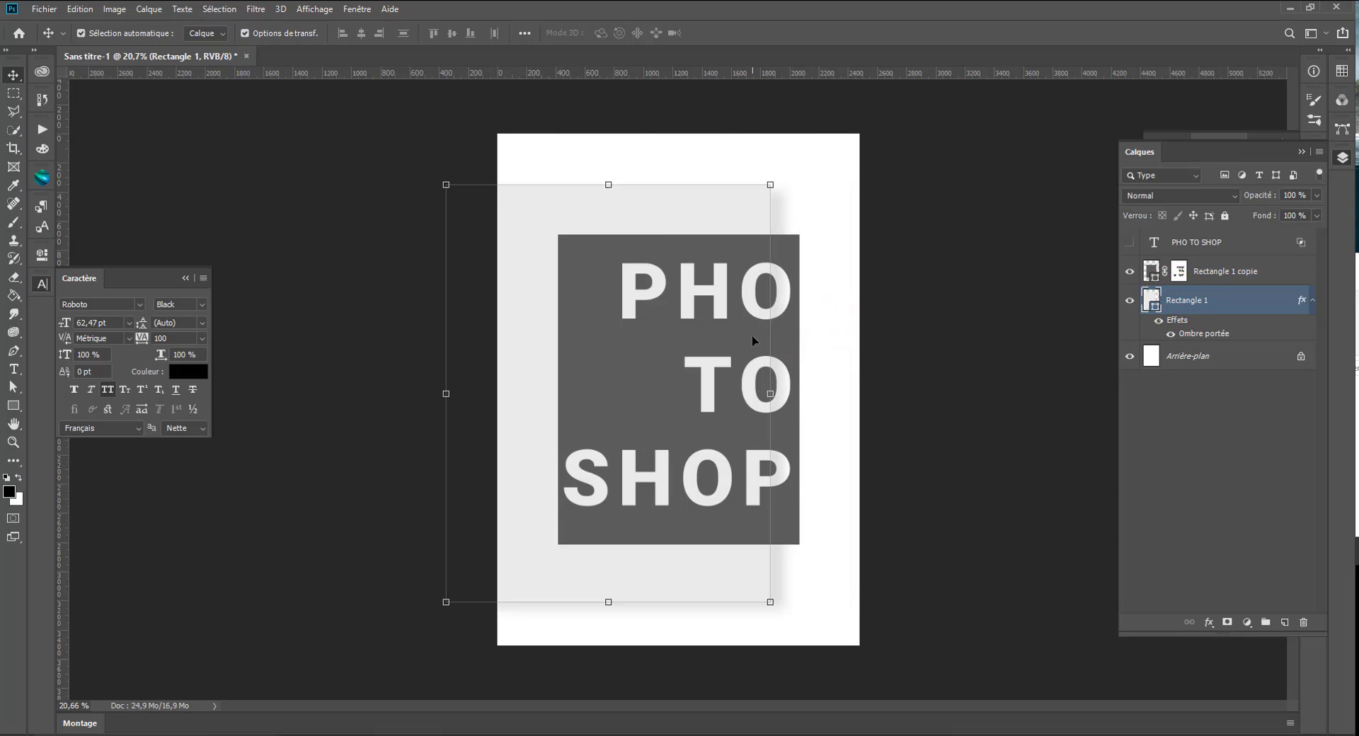
key(ctrl+z)
key(ctrl+a)
click(1007, 430)
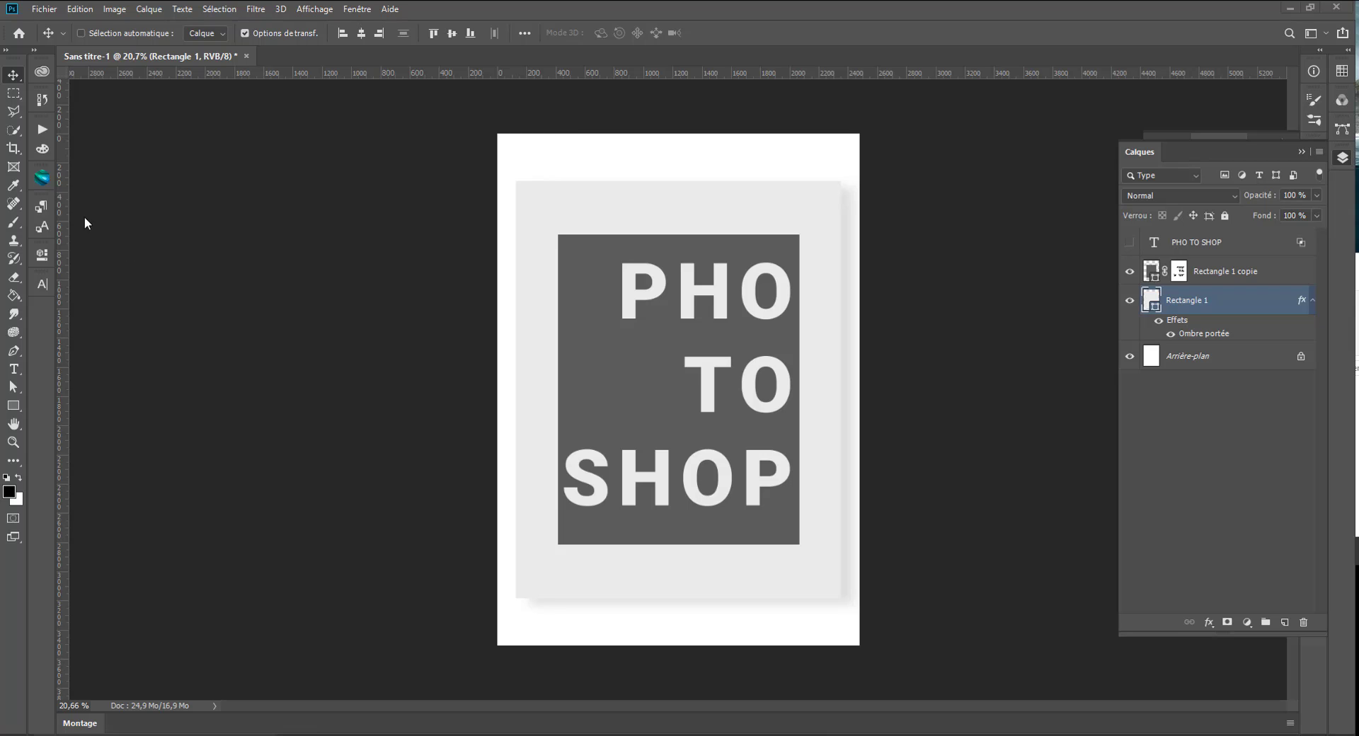
- Enlarge the dark Rectangle 1 copie together with its lettering mask proportionally around its centre, with no canvas selection active
click(1228, 271)
key(ctrl+a)
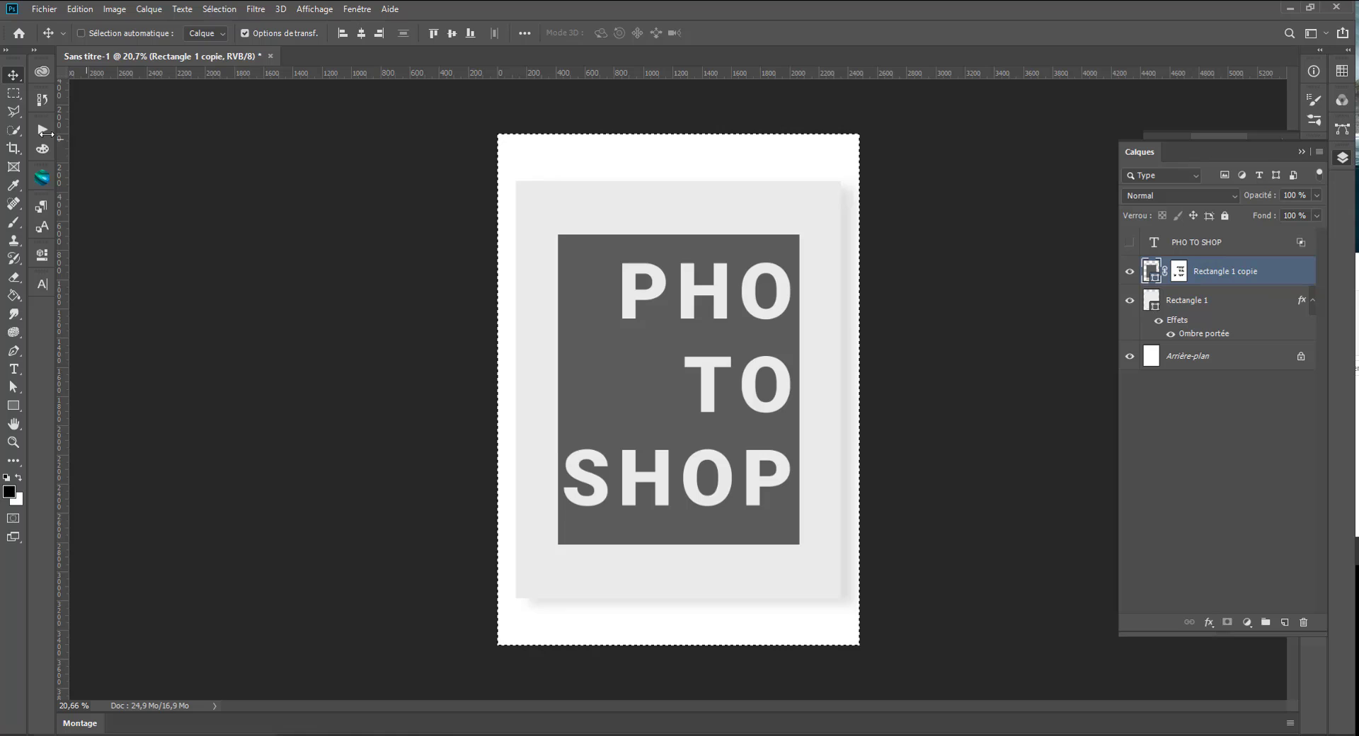
click(13, 93)
click(361, 230)
click(14, 82)
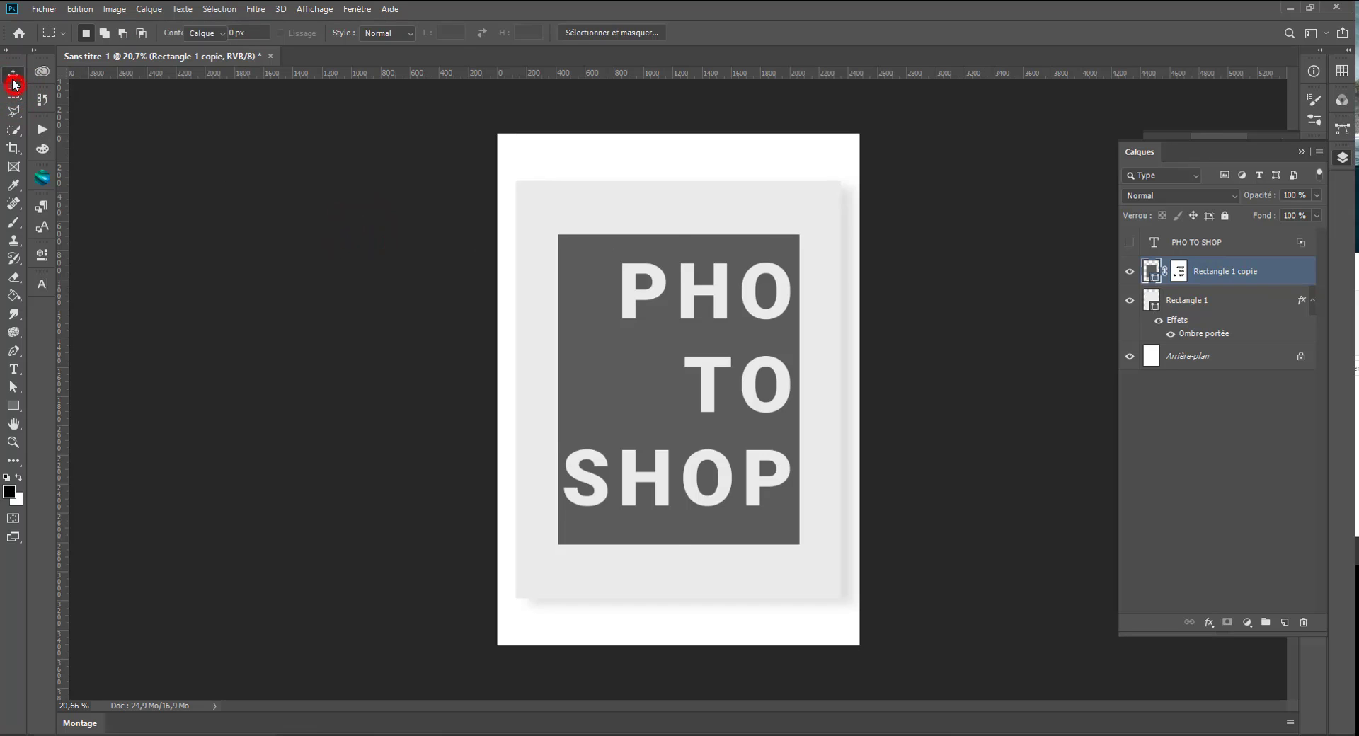
mouse_move(799, 230)
mouse_down()
mouse_move(814, 215)
mouse_move(801, 214)
mouse_up()
key(Return)
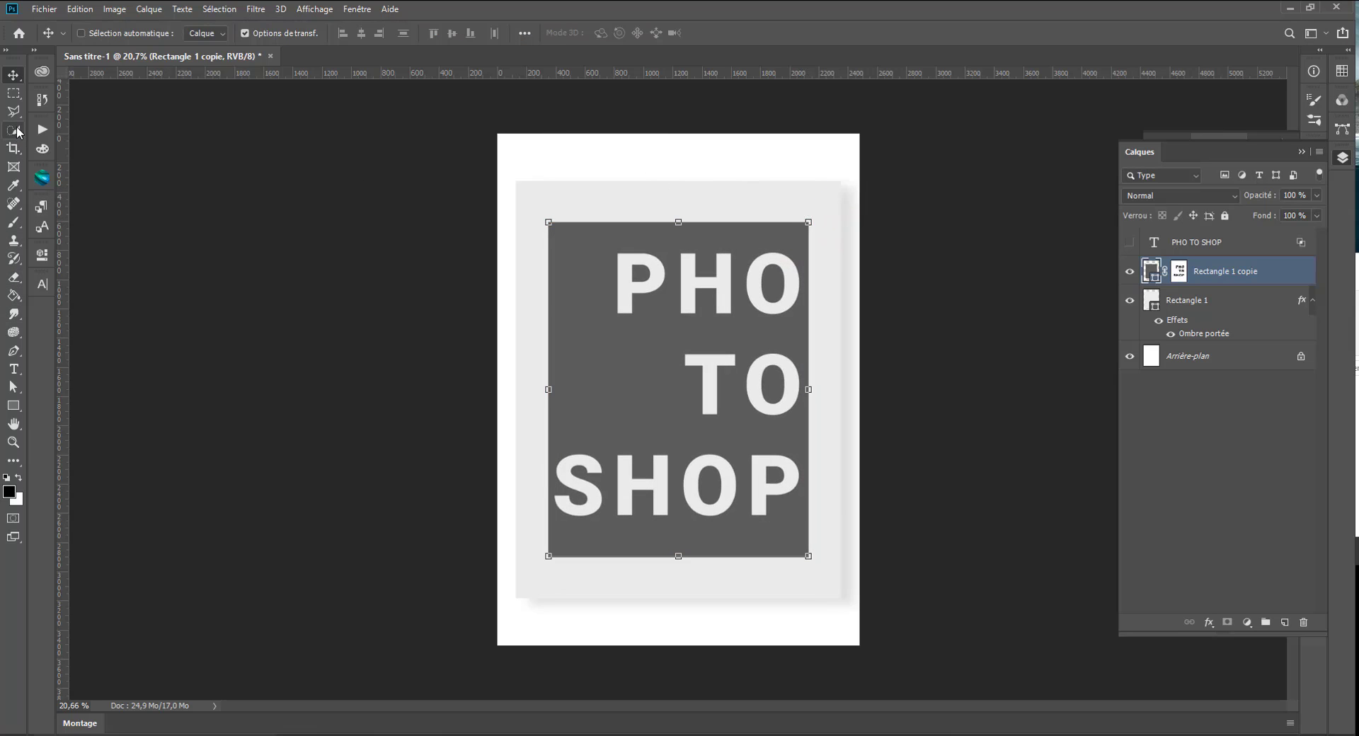
click(14, 369)
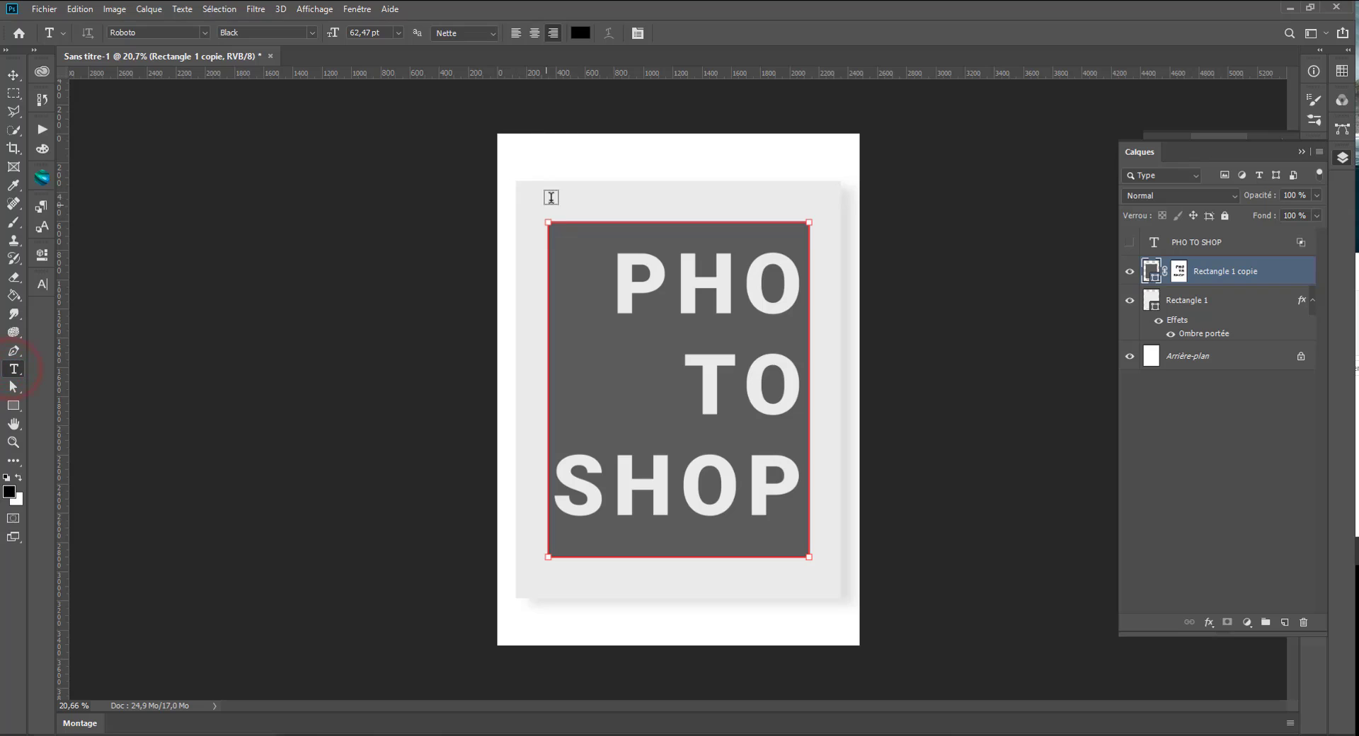
click(538, 172)
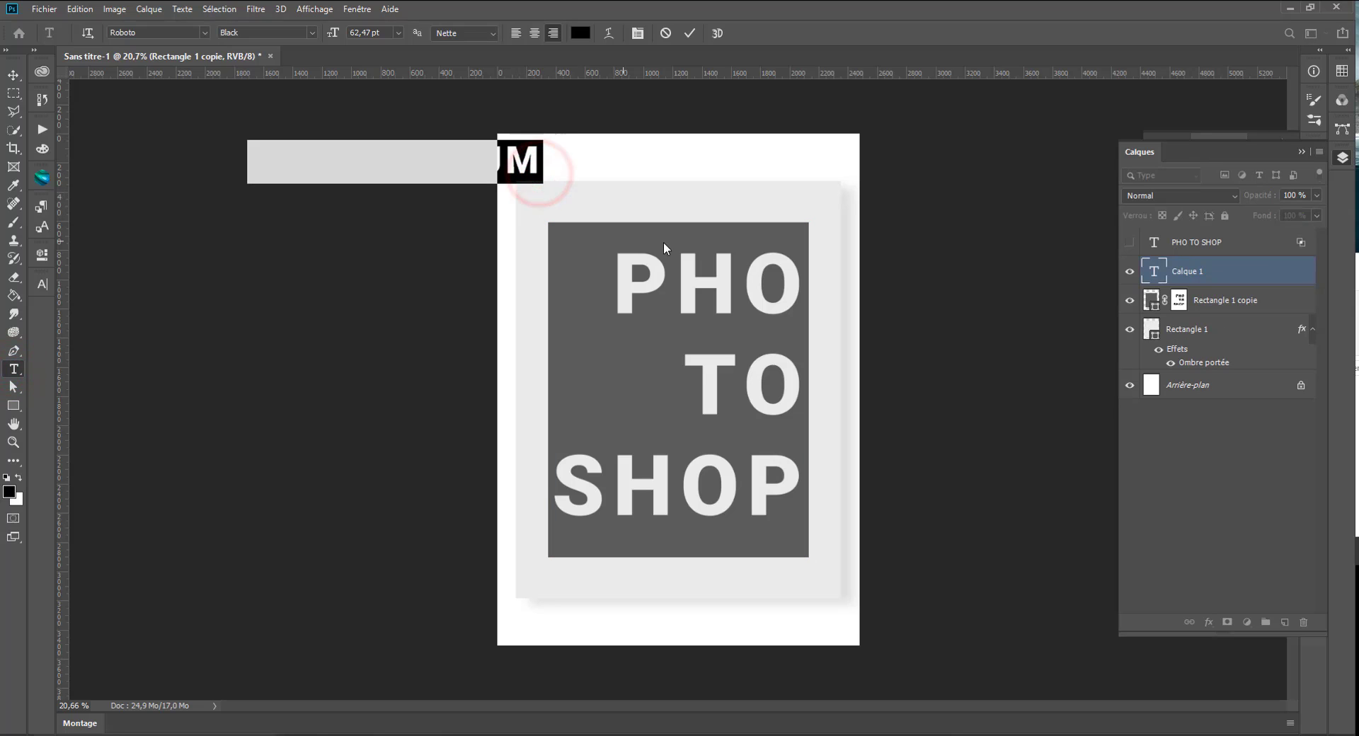
key(Escape)
- Show the PHO TO SHOP text layer again and scale it to 108.77% over the enlarged cut-out letters
click(1192, 242)
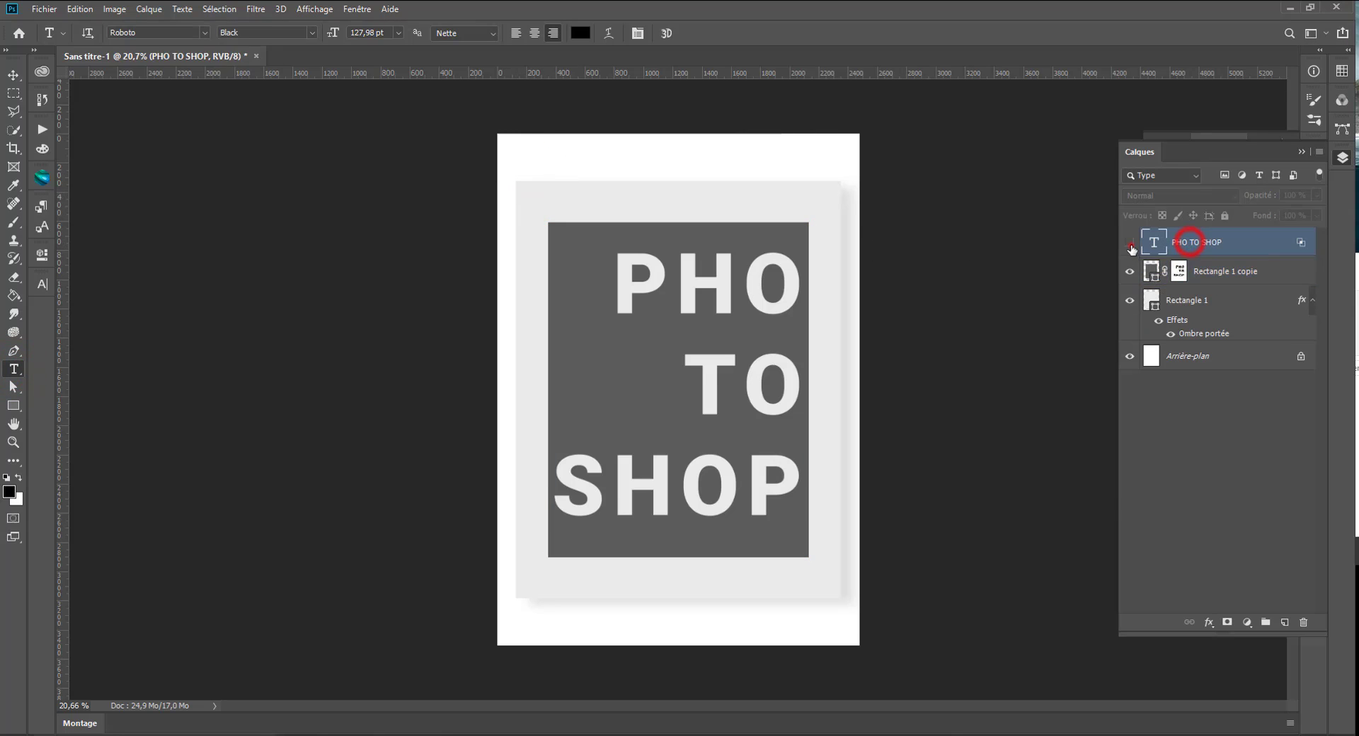
click(1129, 242)
click(1199, 242)
click(13, 74)
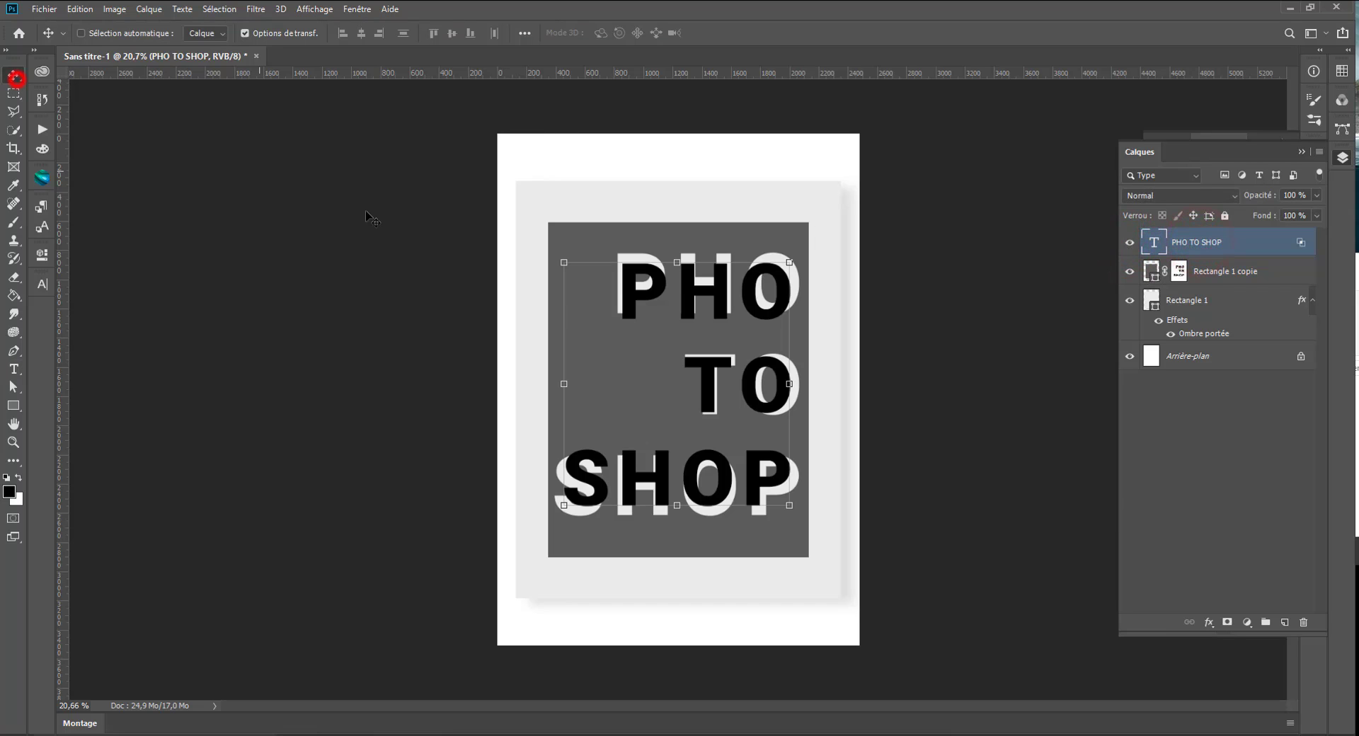
drag(772, 310, 742, 298)
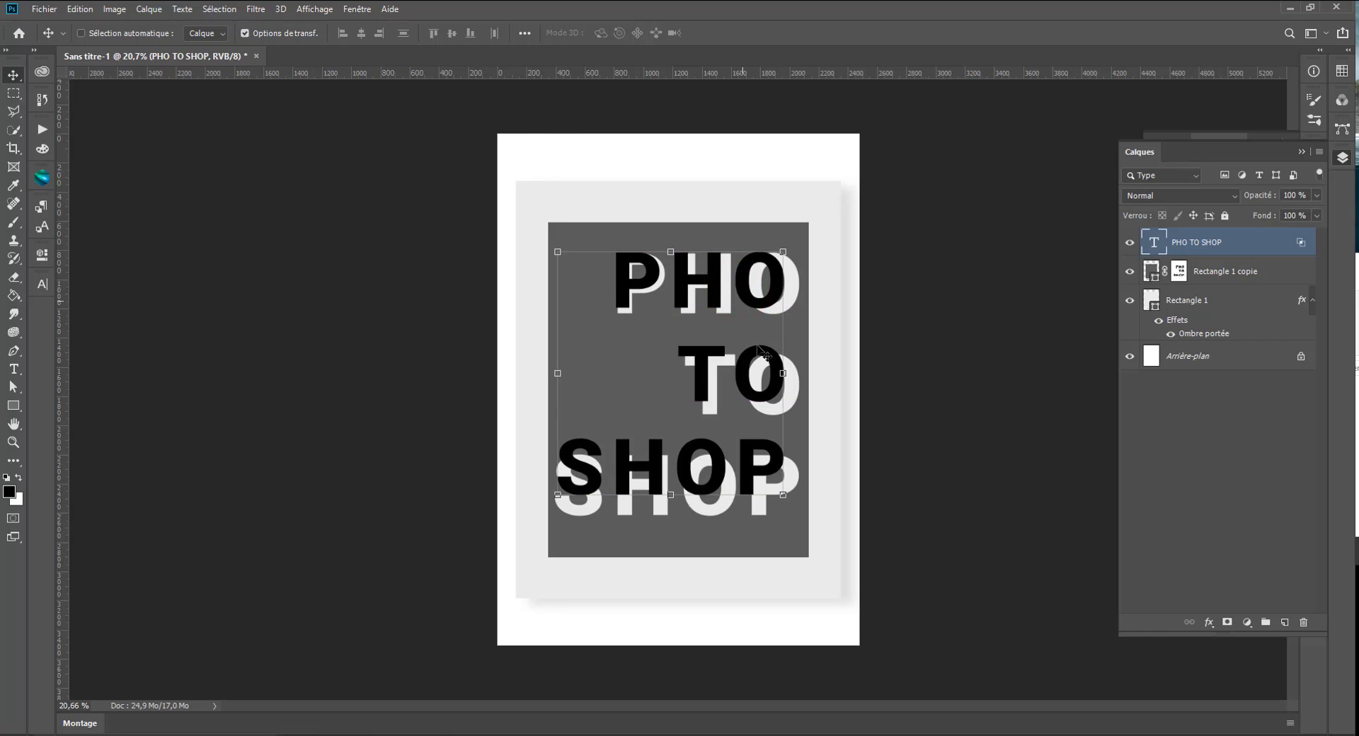
drag(785, 492, 785, 500)
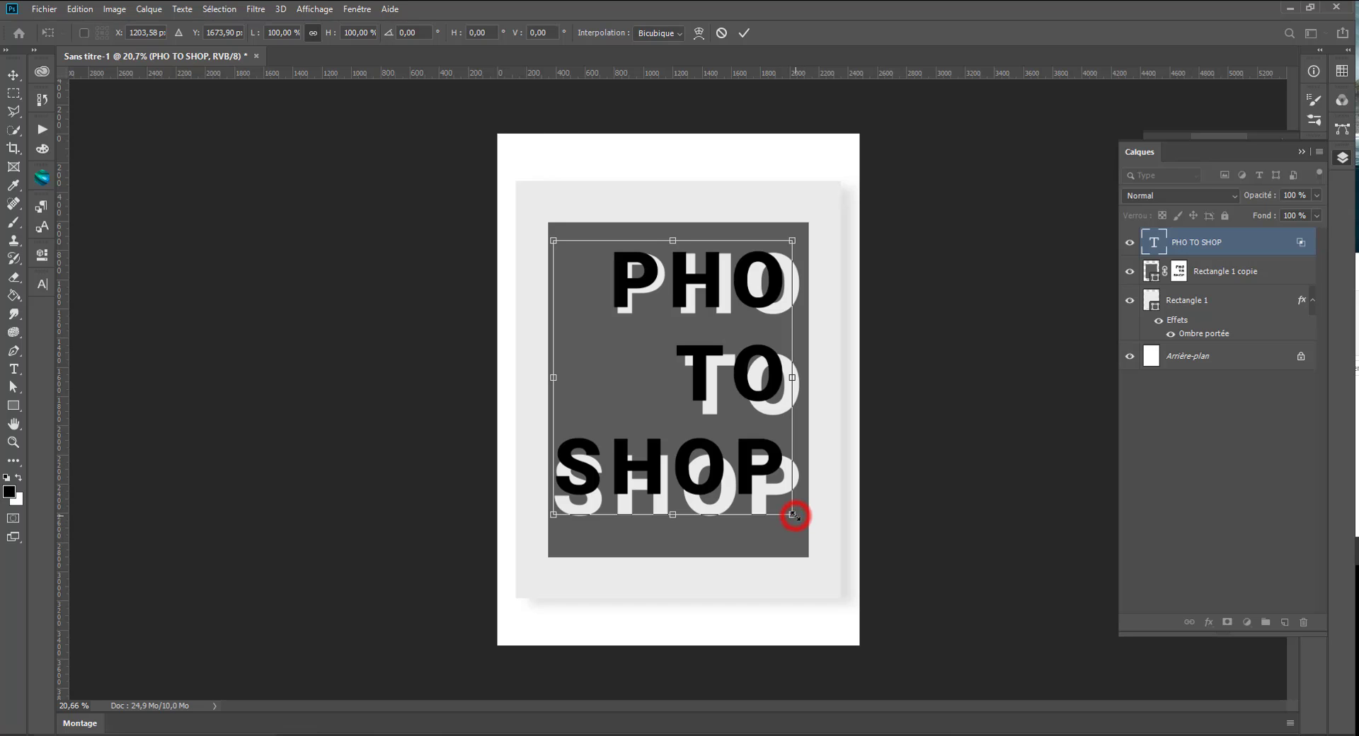
drag(793, 515, 812, 539)
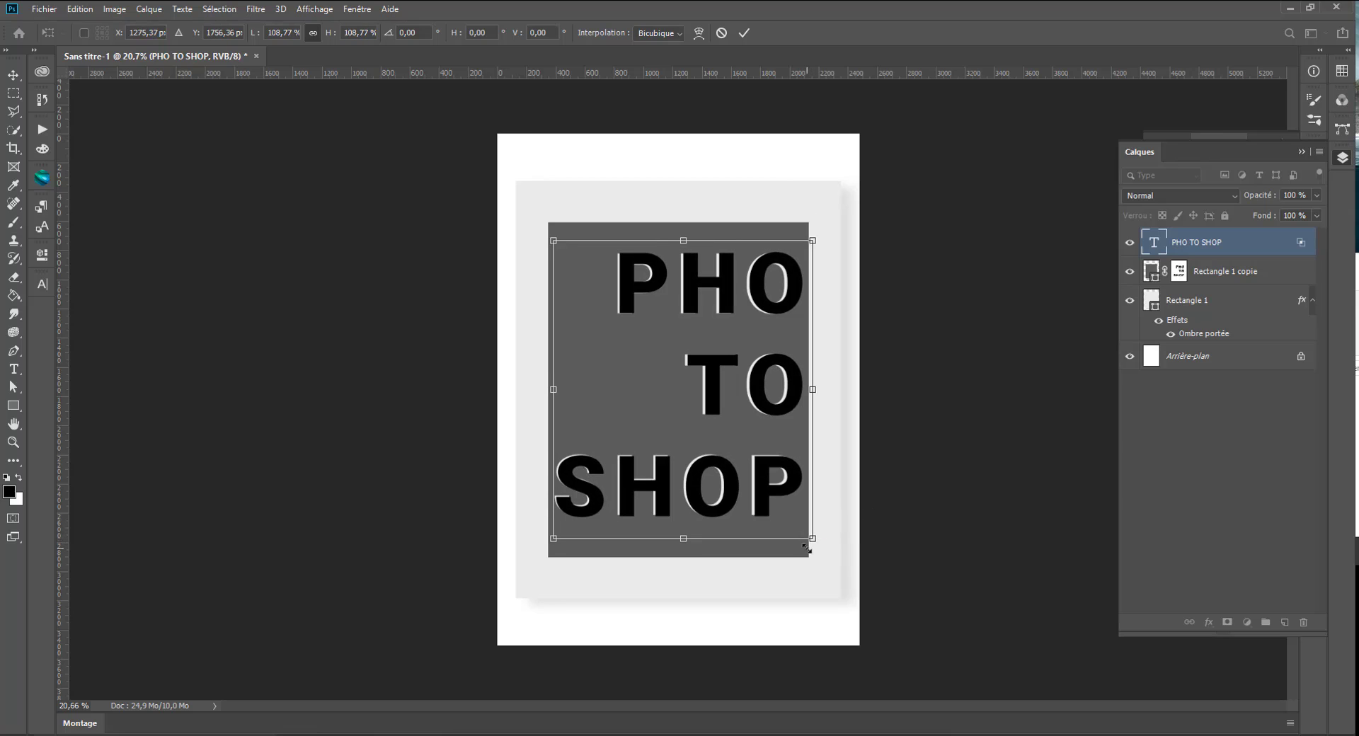
- Nudge the PHO TO SHOP text slightly up and left to cover the cut-out letters, and apply the transformation
key(Up)
key(Left)
key(Left)
key(Left)
key(Left)
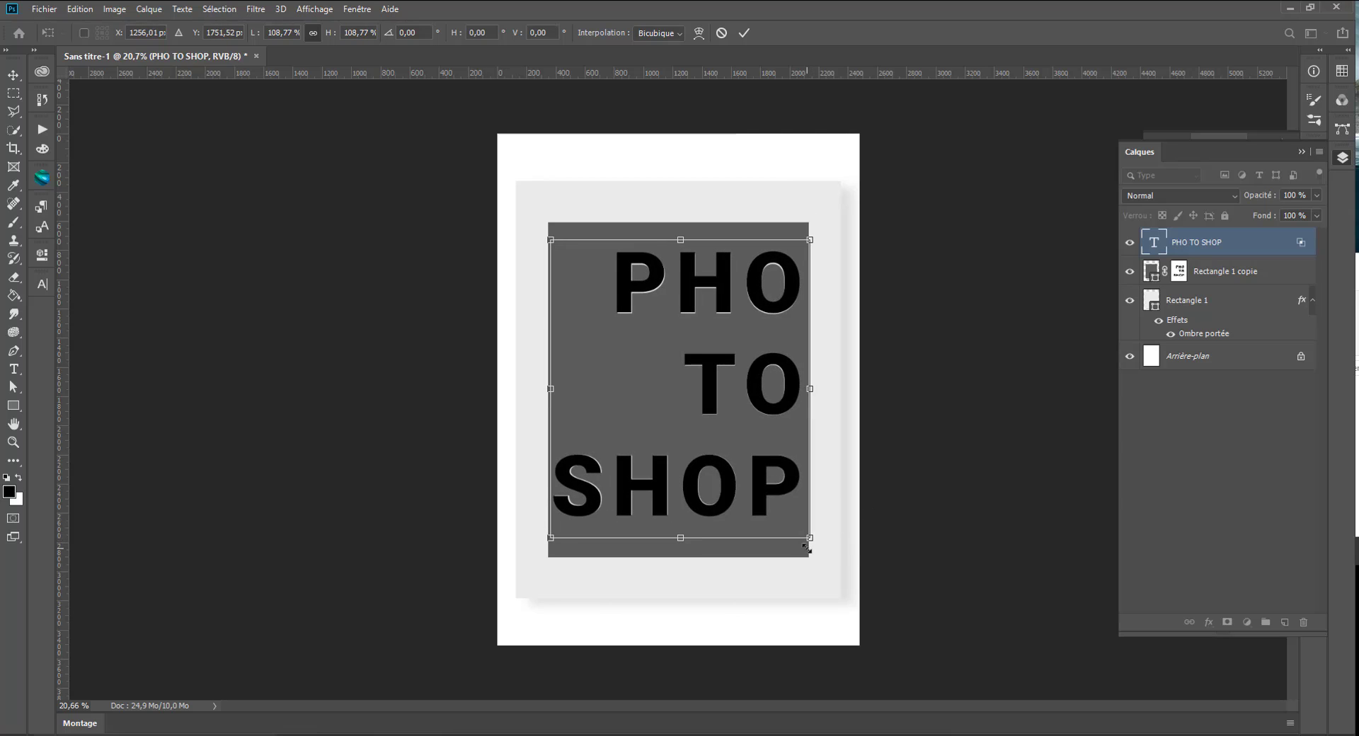
key(Down)
key(Return)
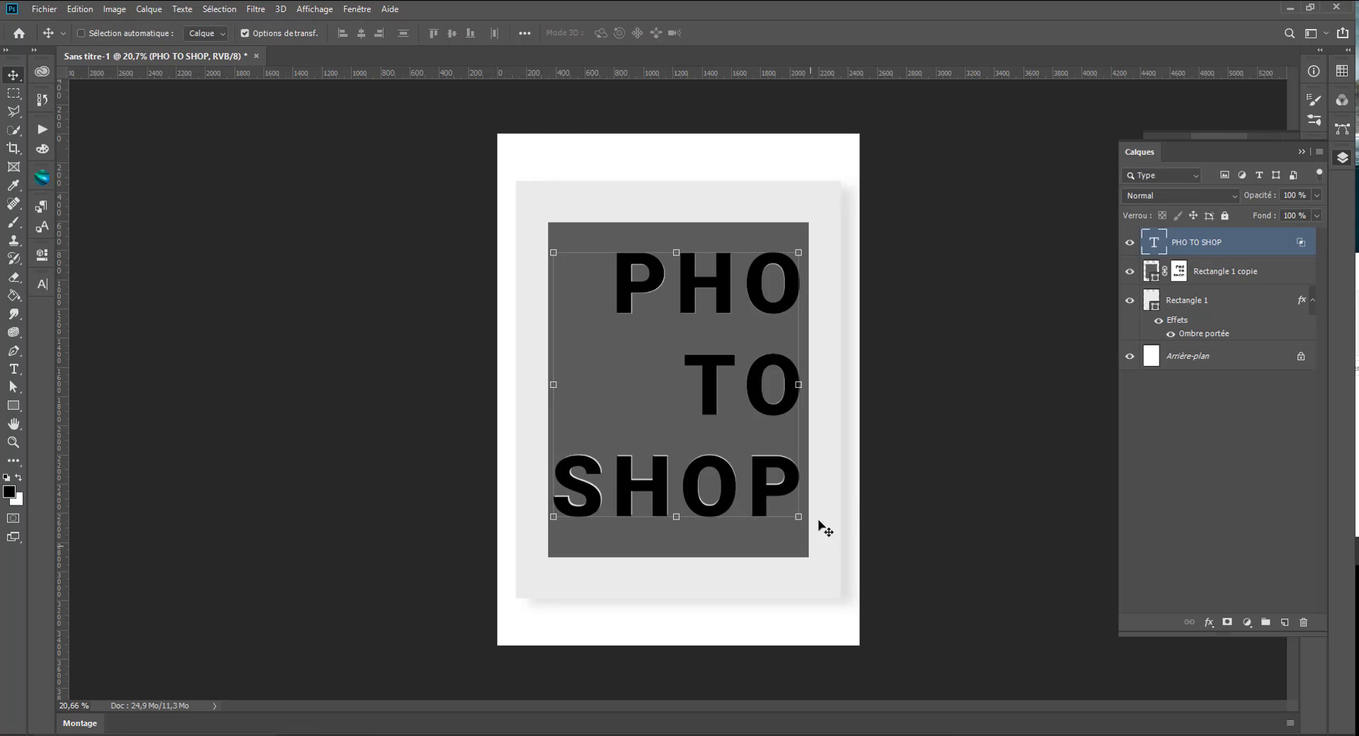
- Rasterize the PHO TO SHOP text layer and copy its letter P in the first row to a separate layer
right_click(1238, 244)
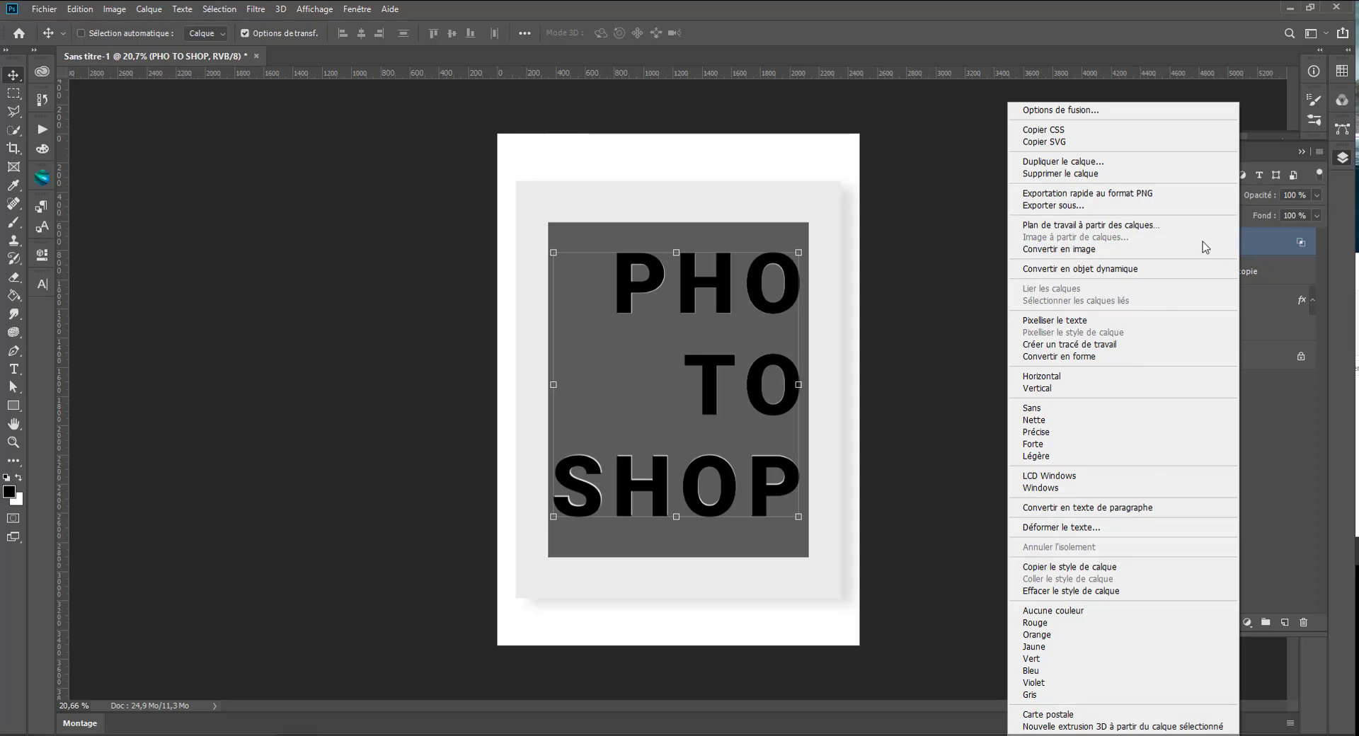
click(1056, 320)
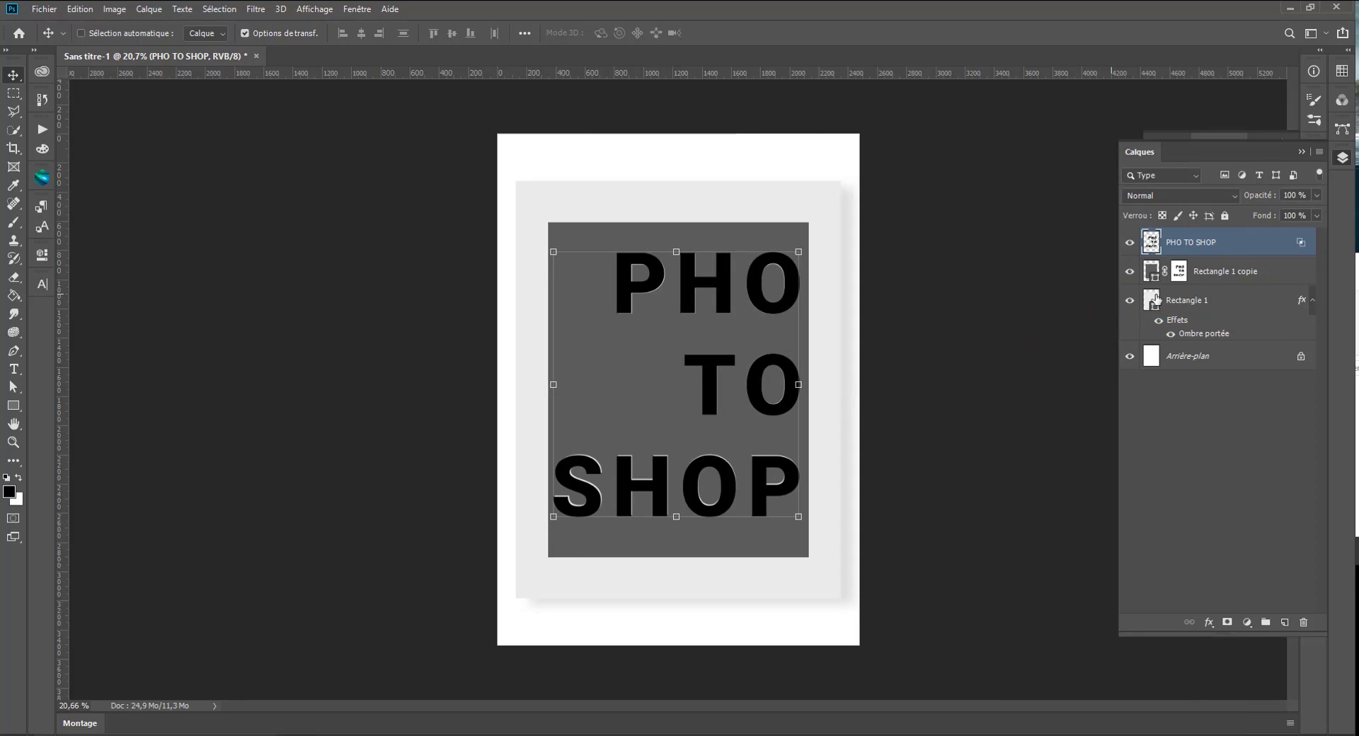
click(14, 91)
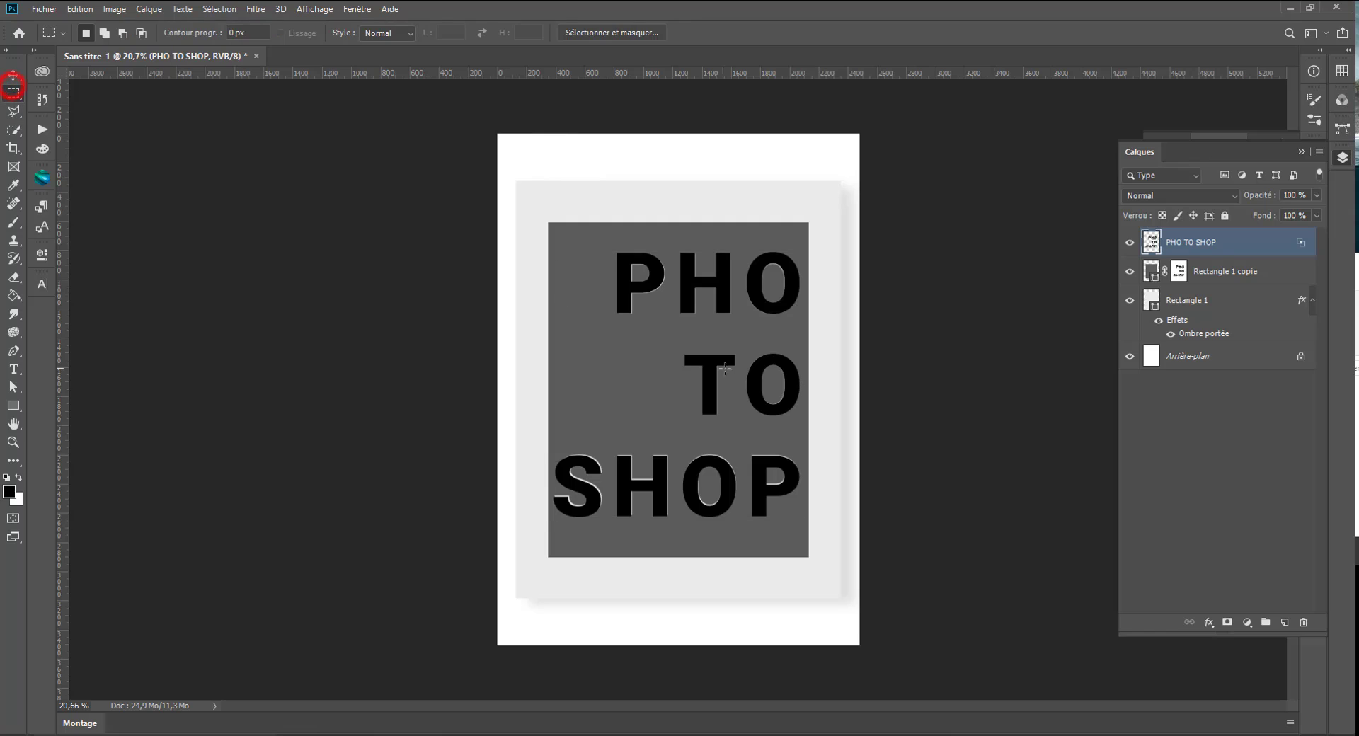
drag(598, 255, 666, 325)
click(579, 252)
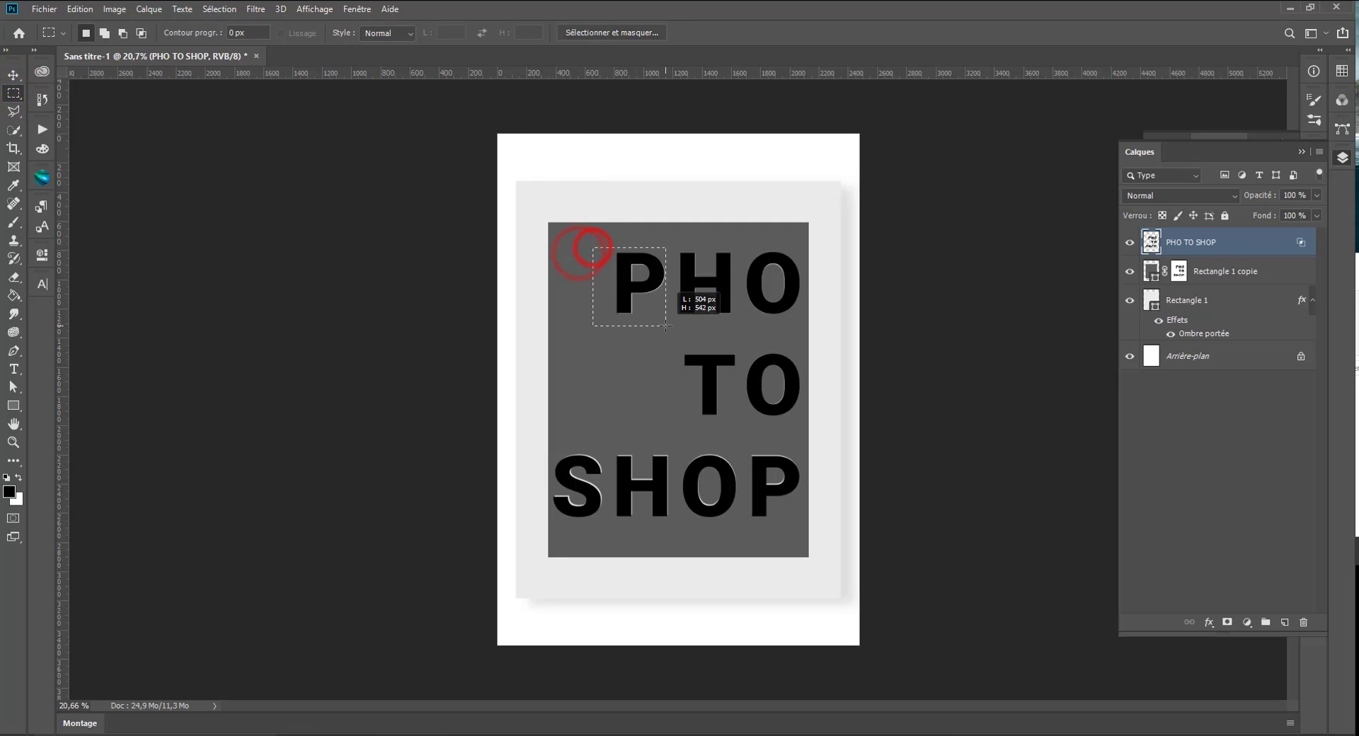
key(ctrl+j)
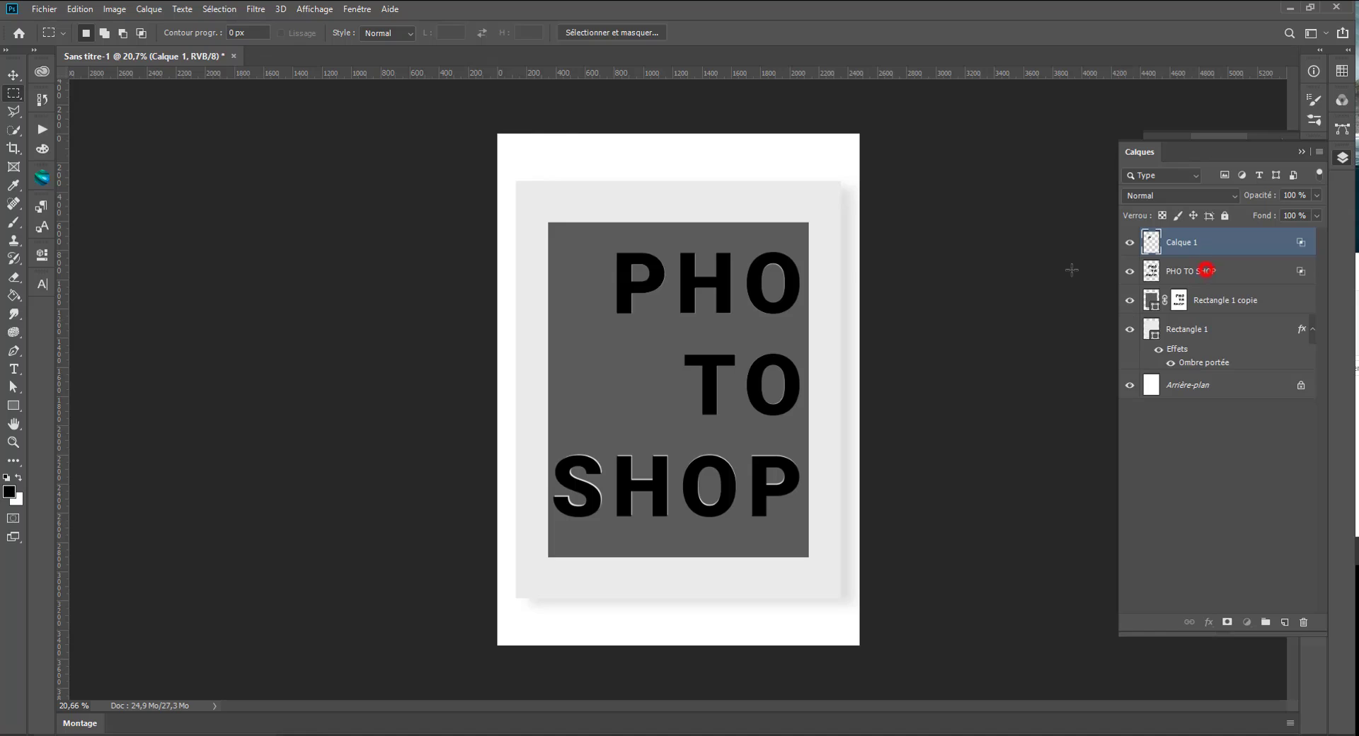
- Copy the letters H and O of the first row from the PHO TO SHOP layer to one separate layer each
click(1205, 270)
click(669, 243)
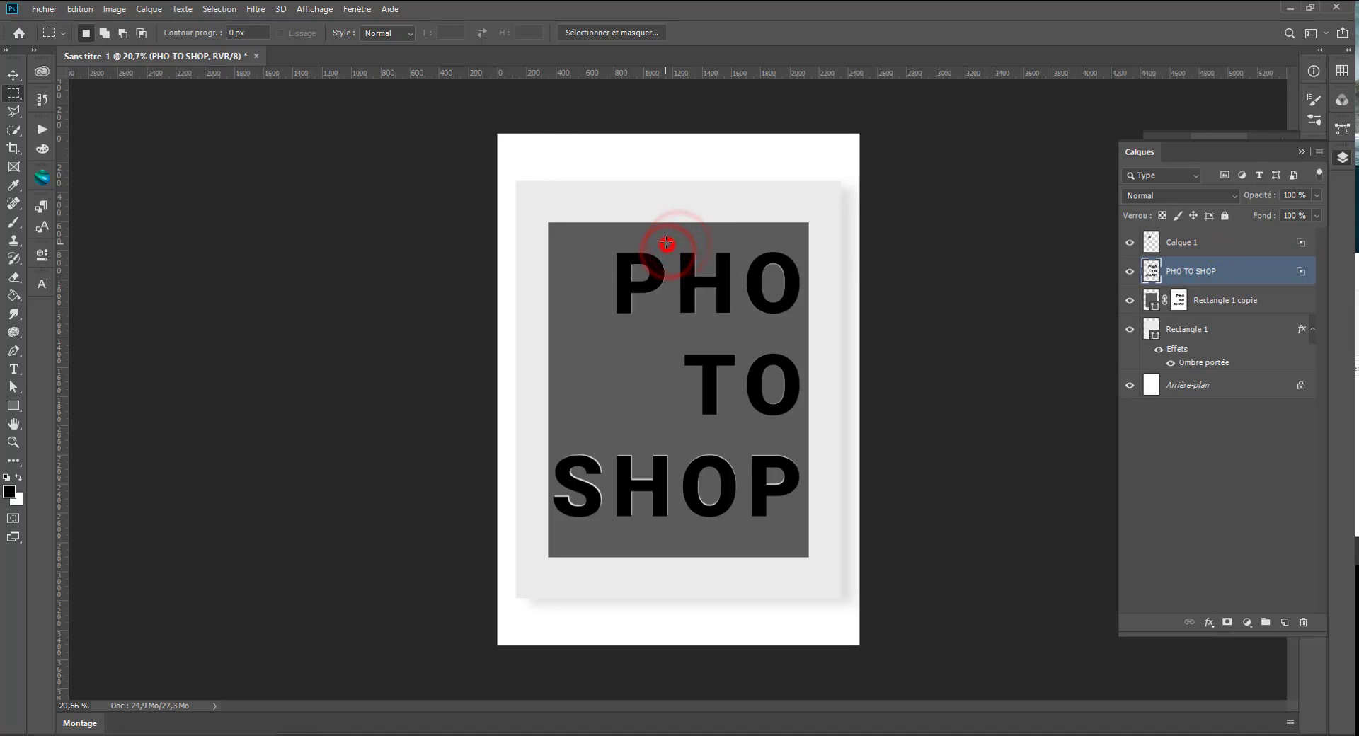
drag(667, 243, 736, 291)
key(ctrl+j)
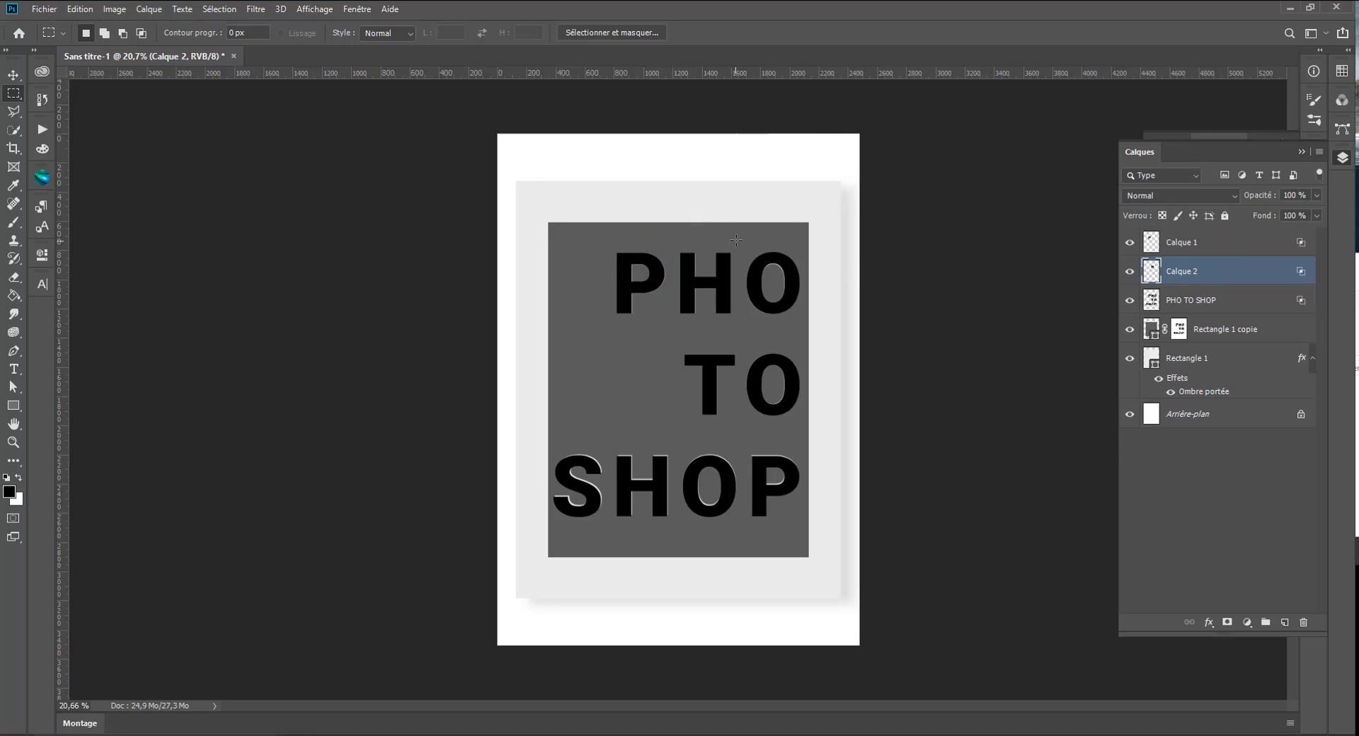
drag(736, 240, 800, 330)
key(ctrl+j)
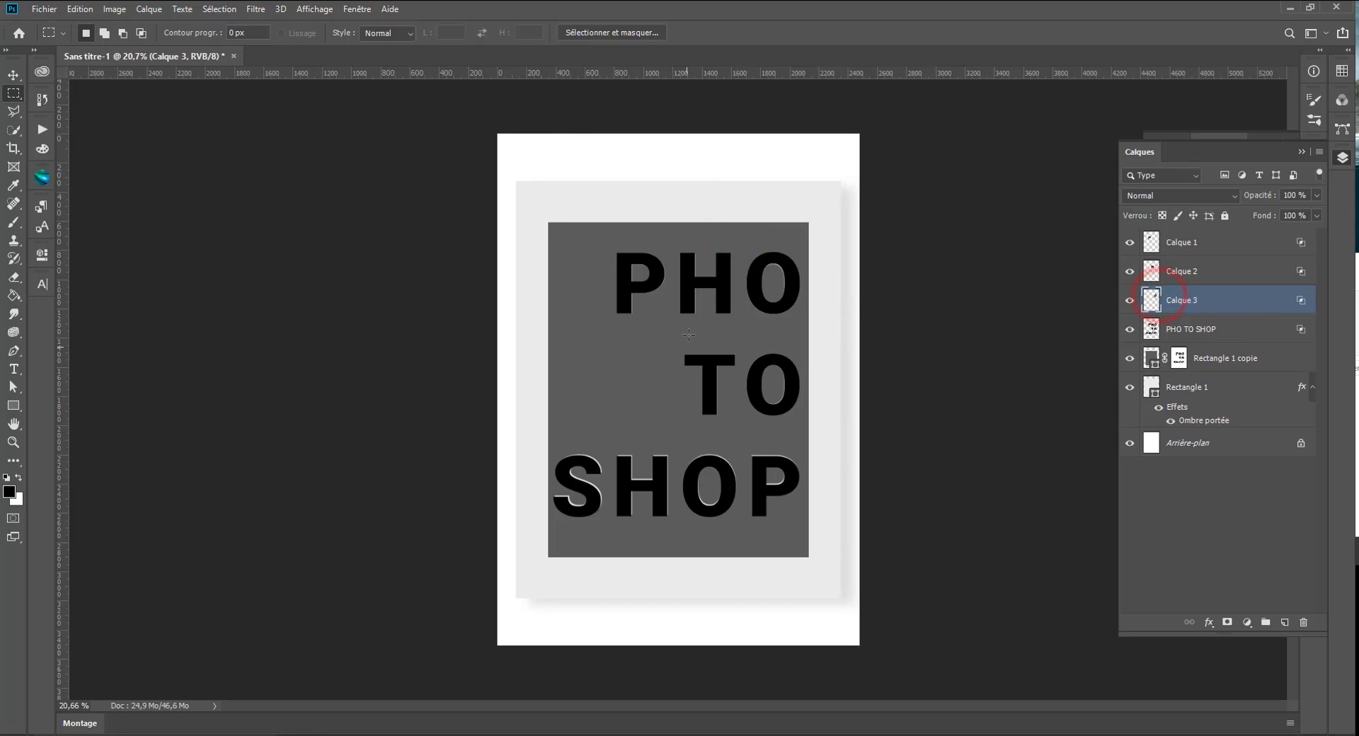
- Copy the letters T and O of the middle row from the PHO TO SHOP layer to one separate layer each
drag(670, 339, 734, 423)
key(ctrl+j)
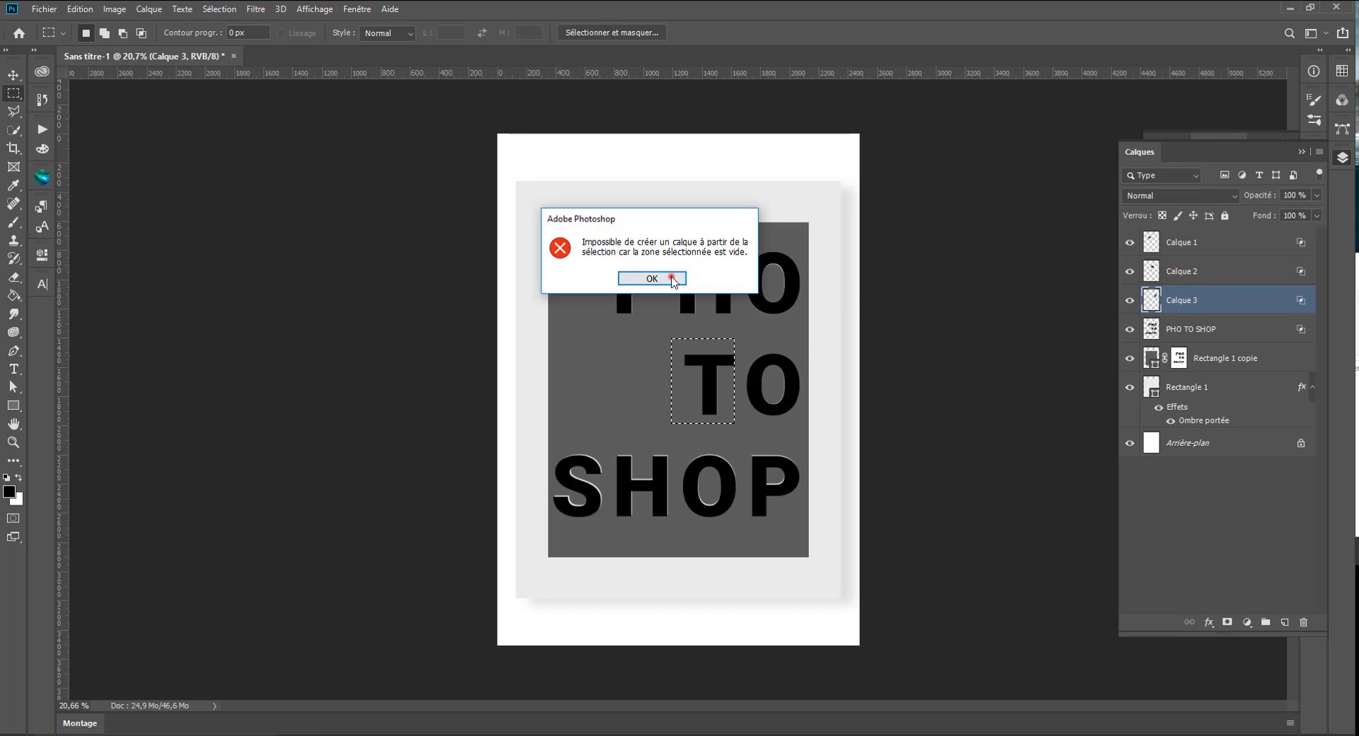
click(672, 278)
click(1139, 329)
key(ctrl+j)
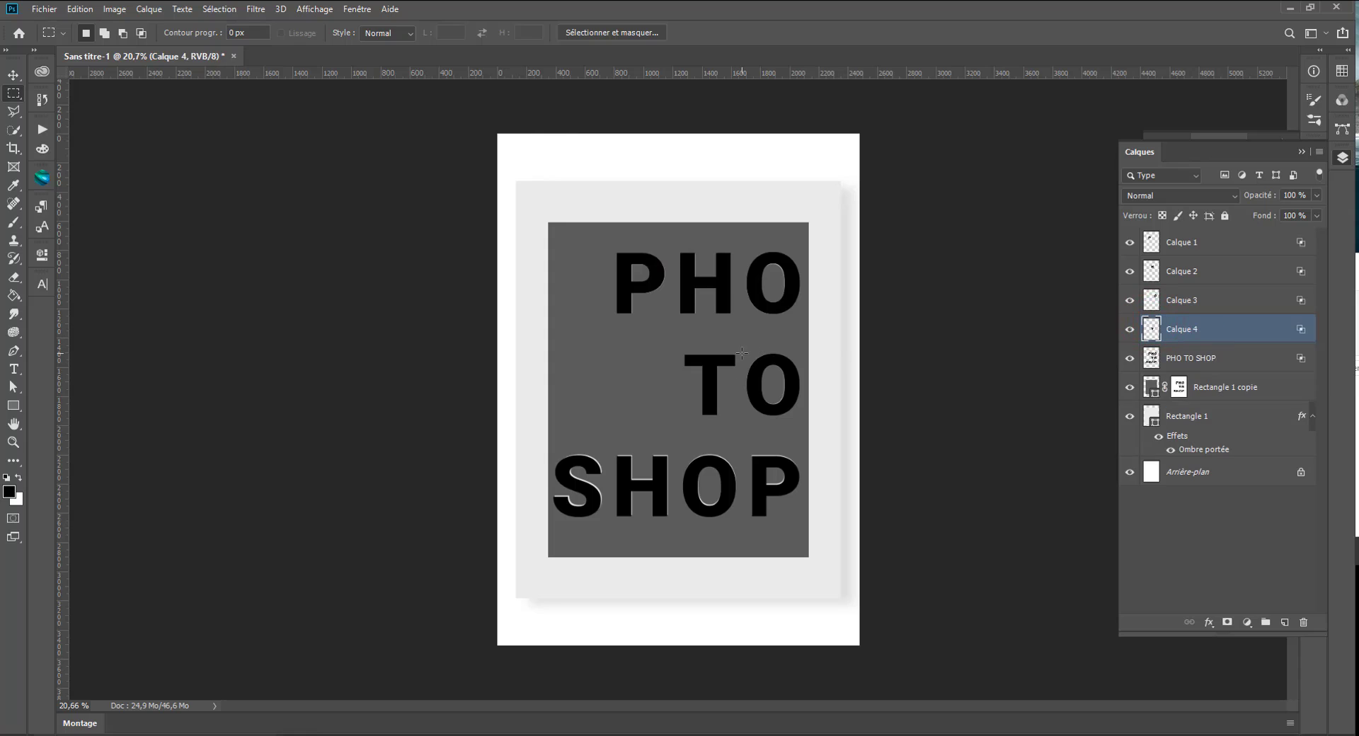
drag(738, 339, 809, 431)
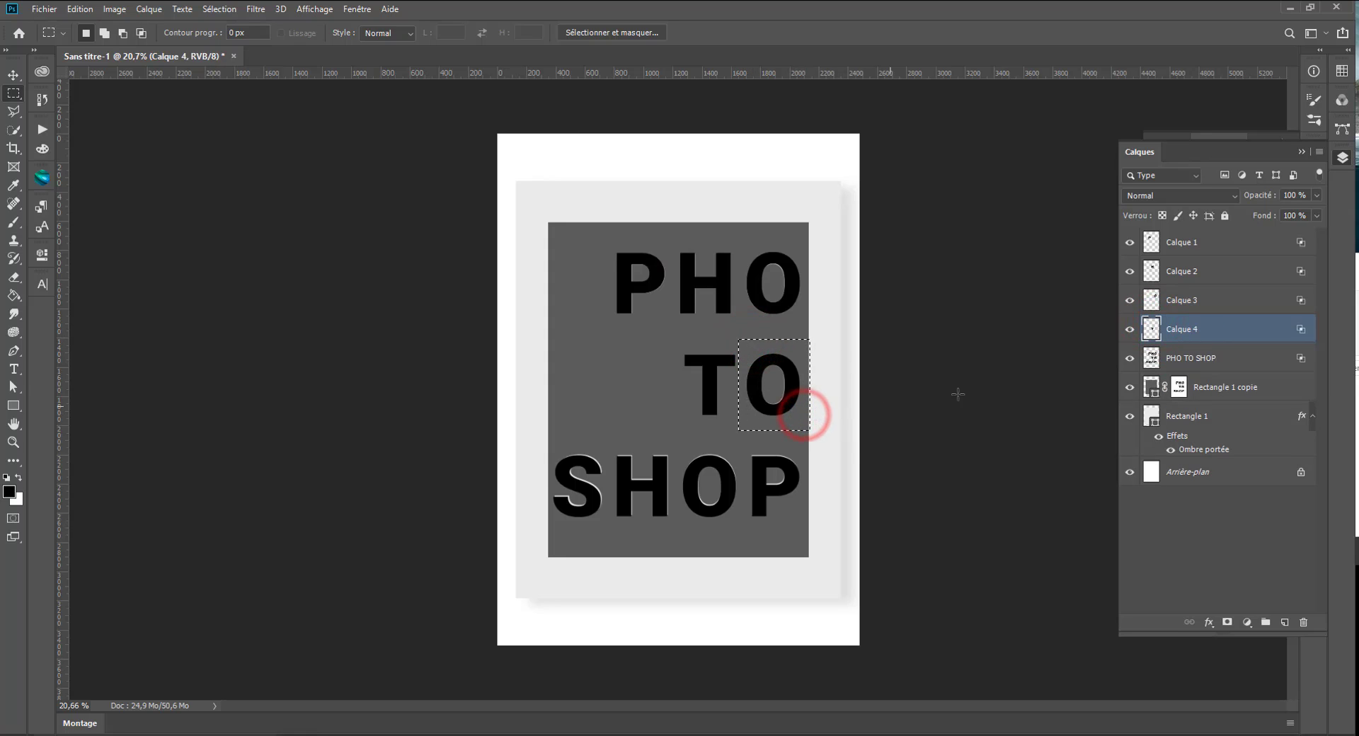
click(1189, 358)
key(ctrl+j)
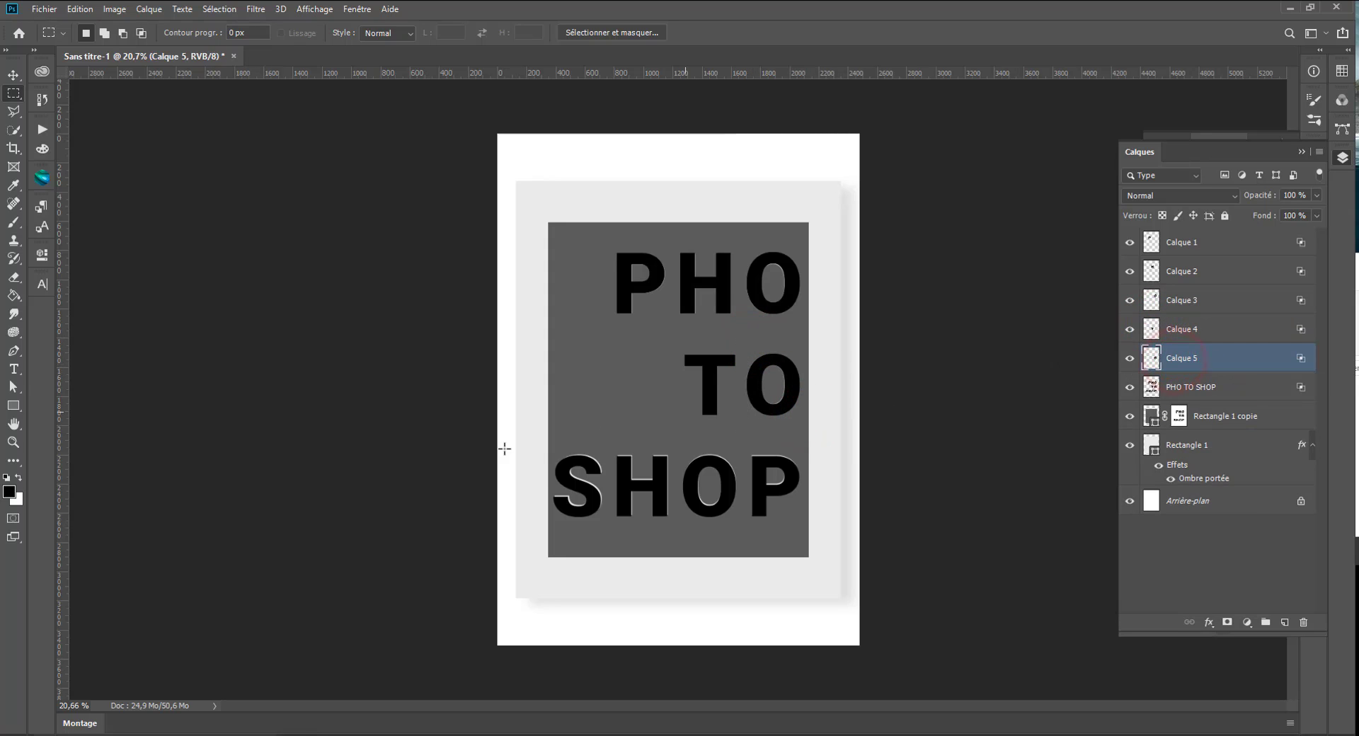
click(555, 455)
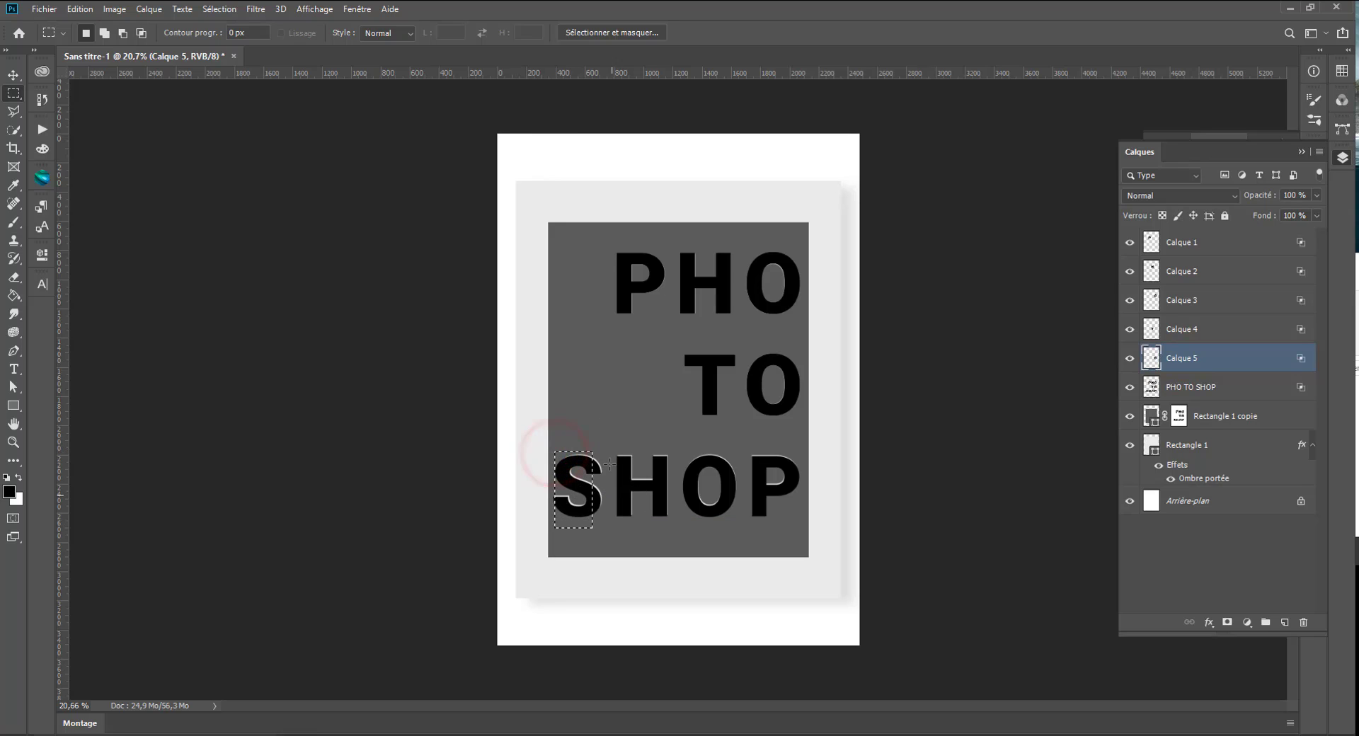
click(595, 398)
drag(523, 439, 607, 532)
key(ctrl+j)
click(646, 276)
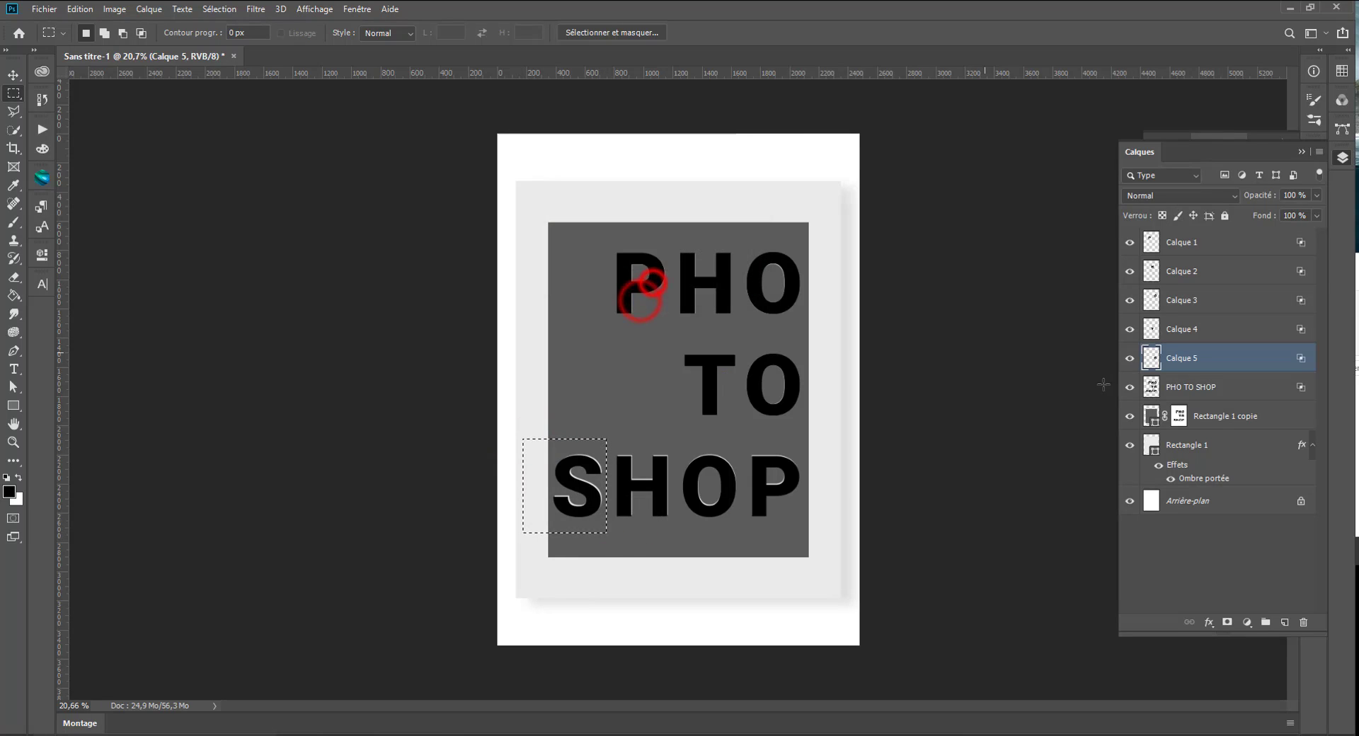
click(1185, 389)
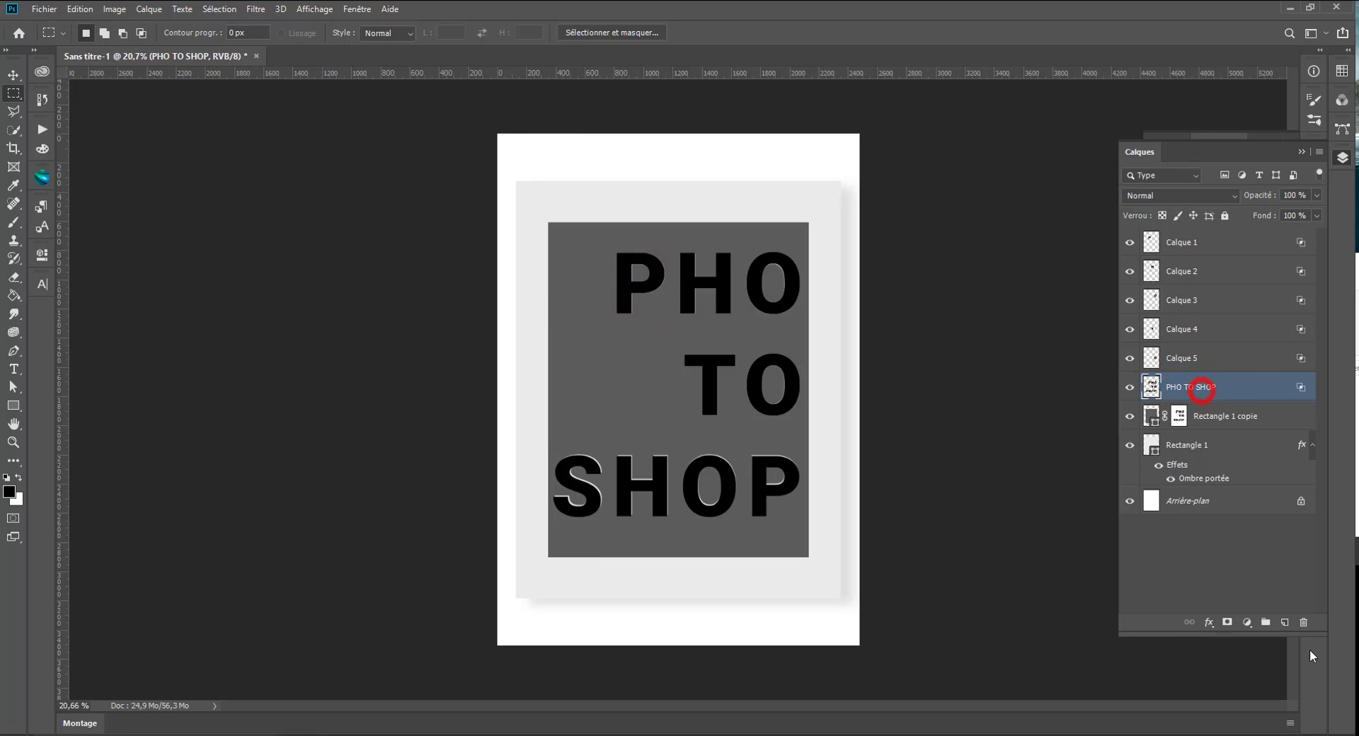
click(1303, 622)
key(Return)
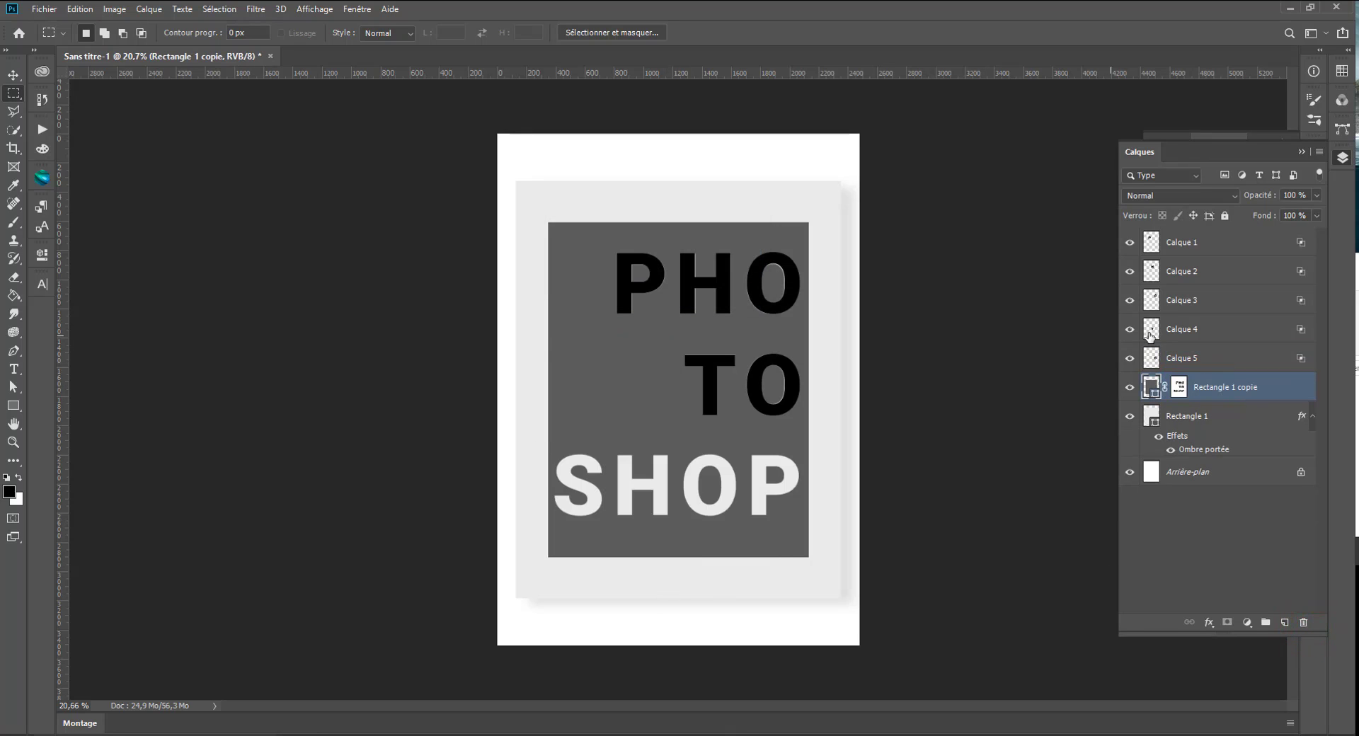
click(1164, 358)
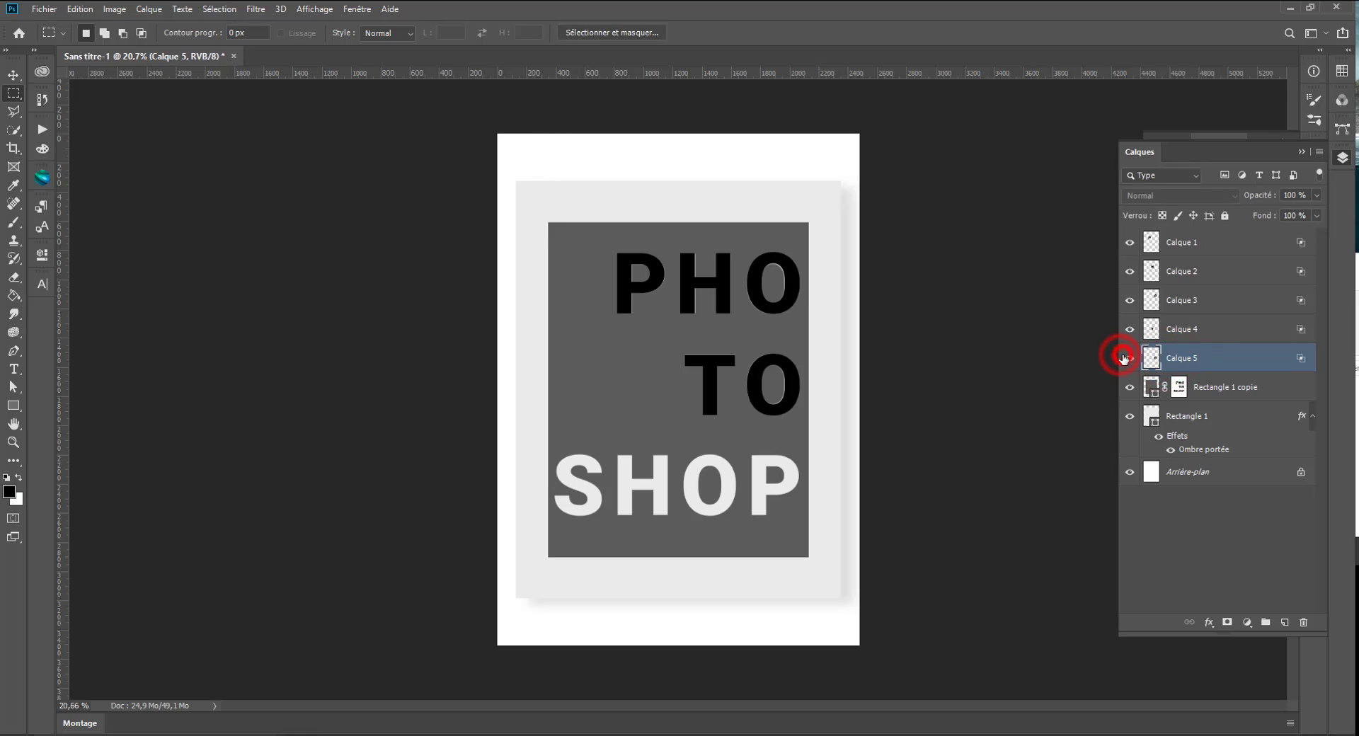
key(ctrl+z)
key(ctrl+shift+z)
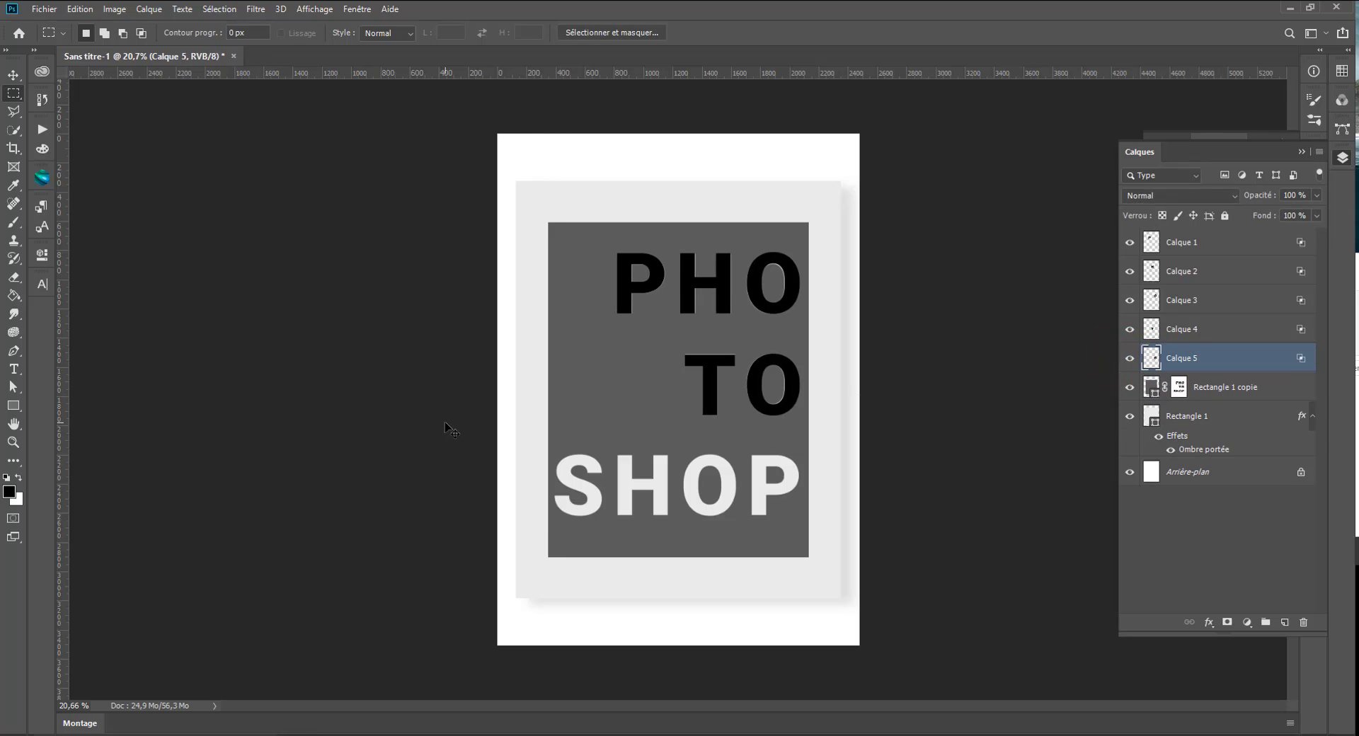
key(ctrl+z)
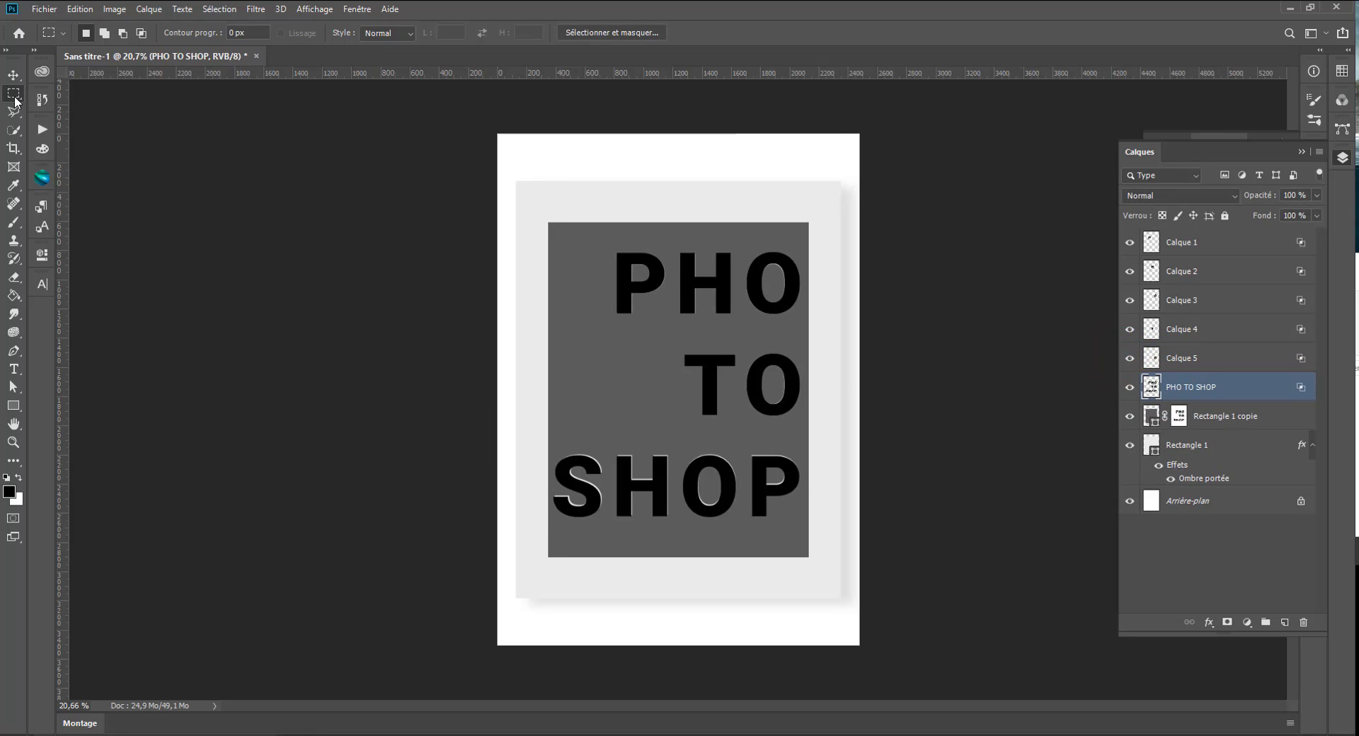
- Copy the letter S of the bottom row to its own layer and delete the remaining PHO TO SHOP layer
mouse_move(540, 447)
mouse_down()
mouse_move(612, 532)
mouse_move(541, 448)
mouse_up()
key(ctrl+d)
key(ctrl+j)
click(1239, 416)
key(Delete)
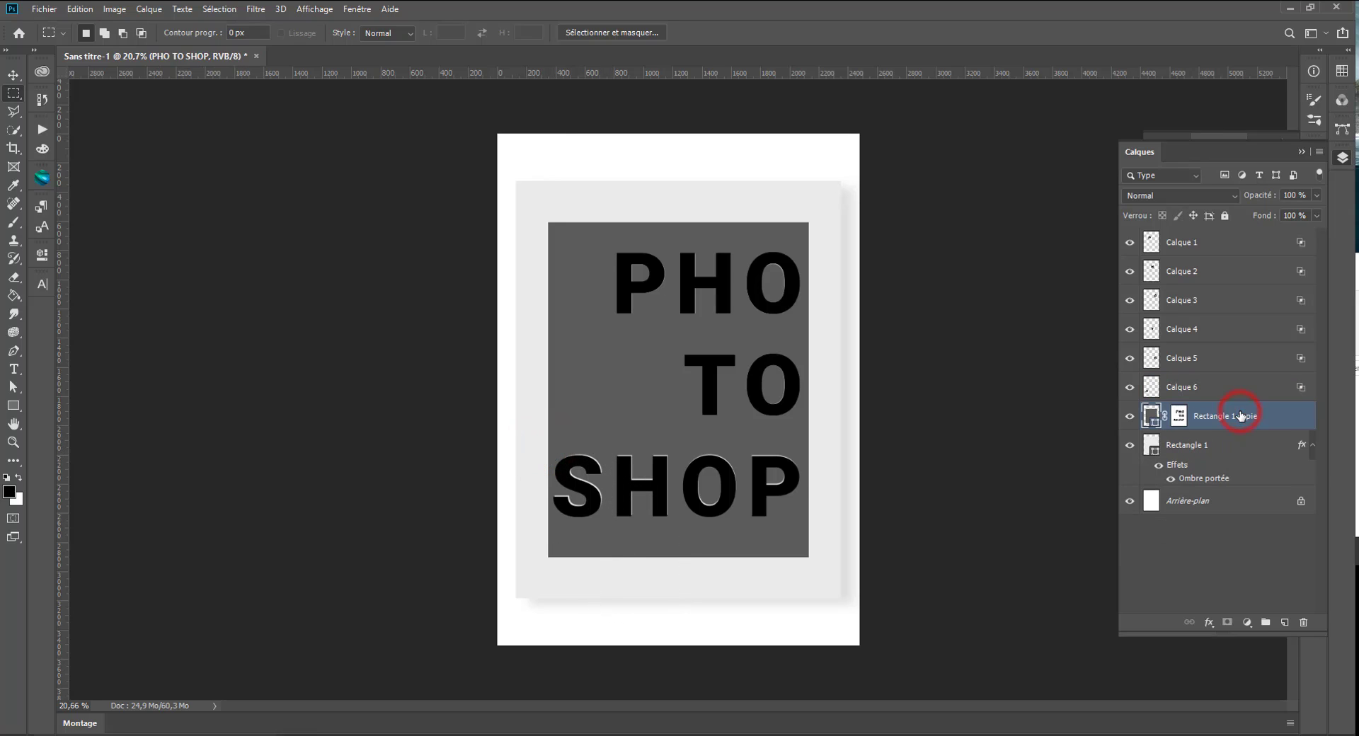
- Move the letter O of the middle row right and slightly down so it overhangs the dark rectangle's edge
click(1167, 358)
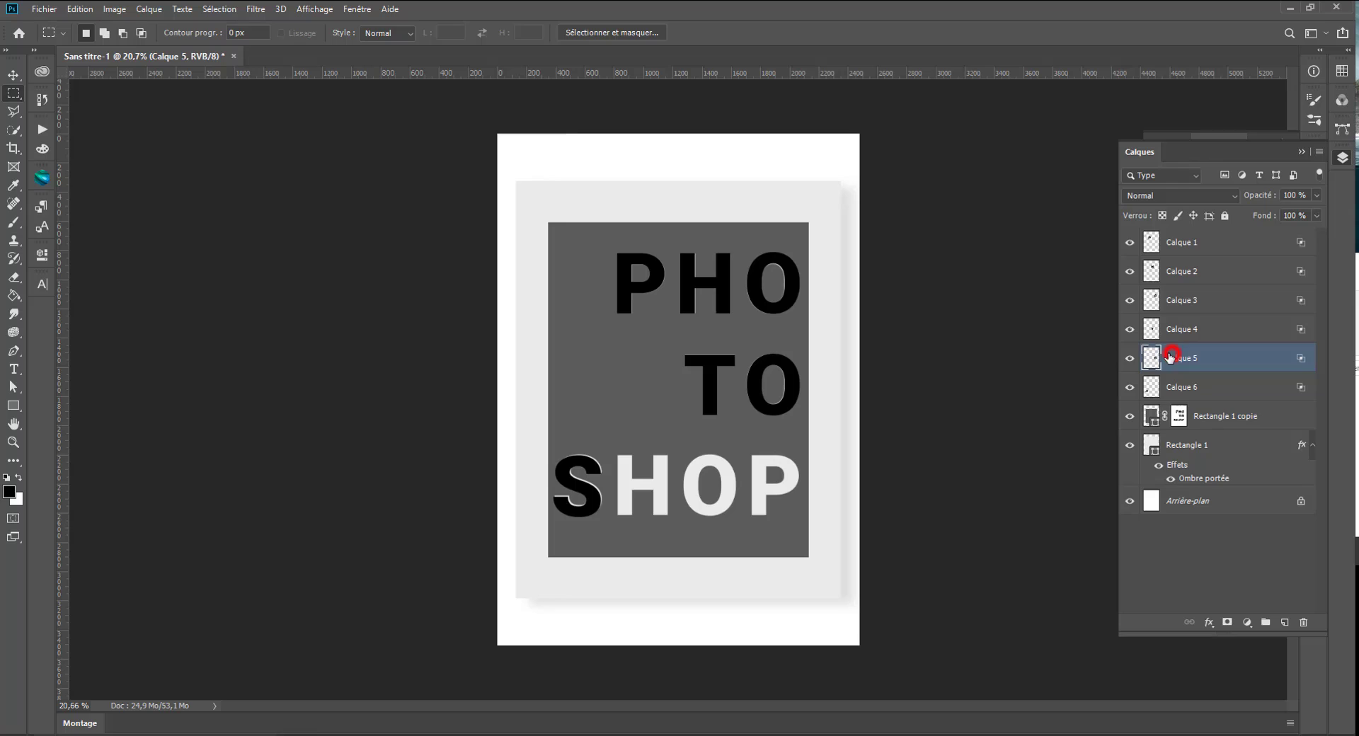
click(10, 72)
click(1196, 332)
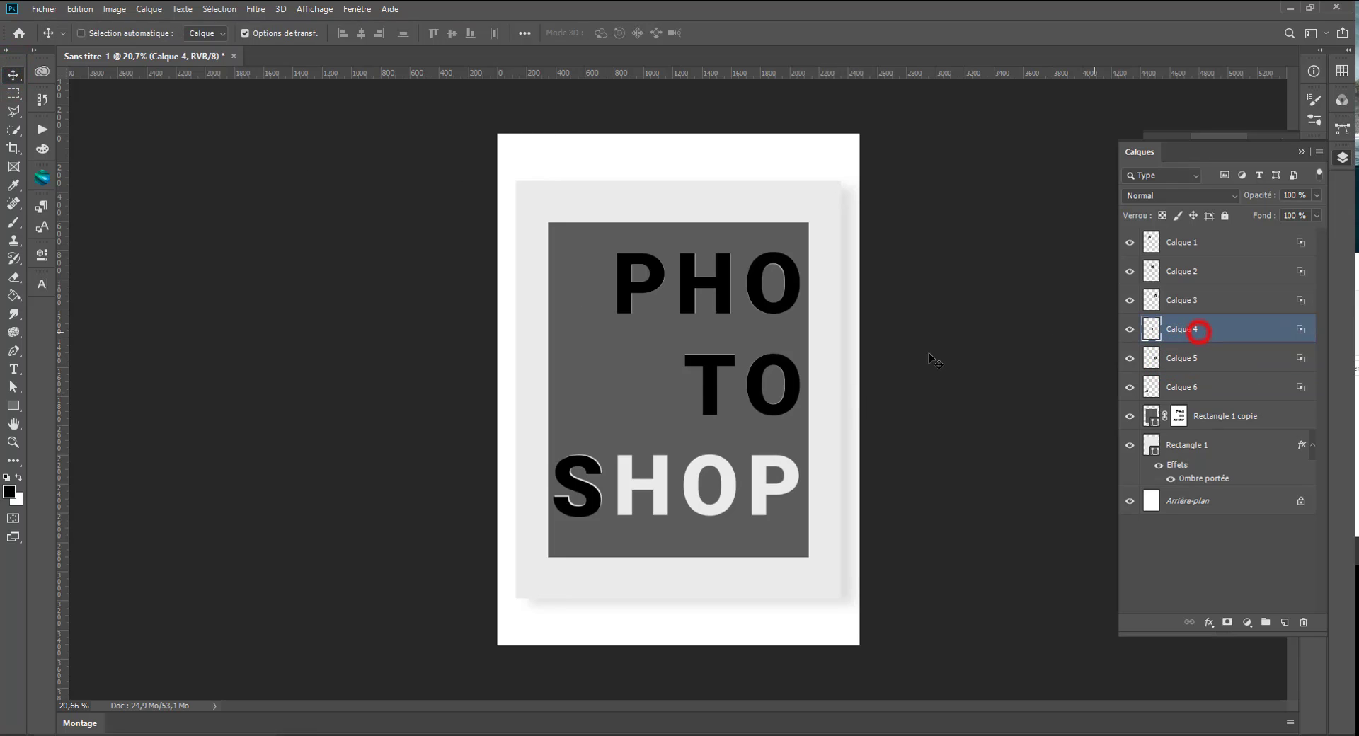
click(784, 366)
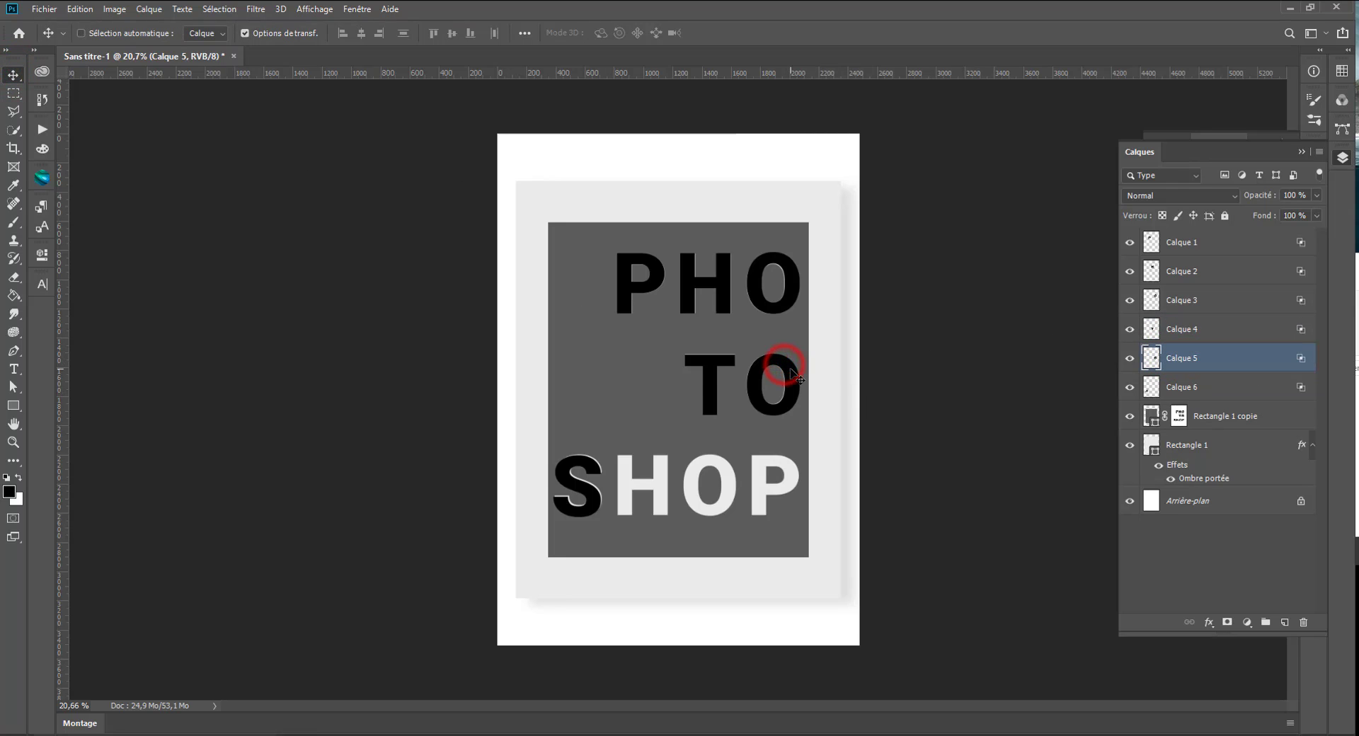
drag(791, 373, 819, 382)
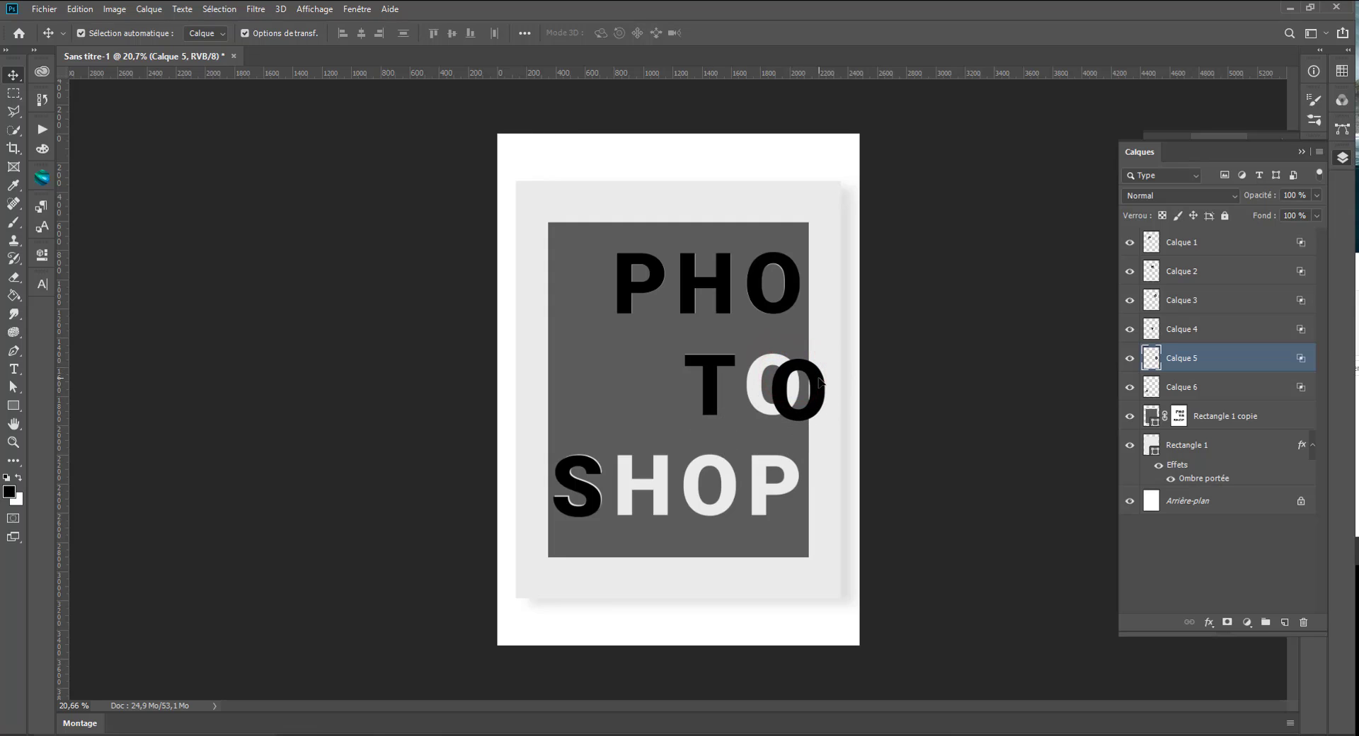
- Duplicate the letter layers Calque 5, Calque 2 and Calque 1
key(ctrl+j)
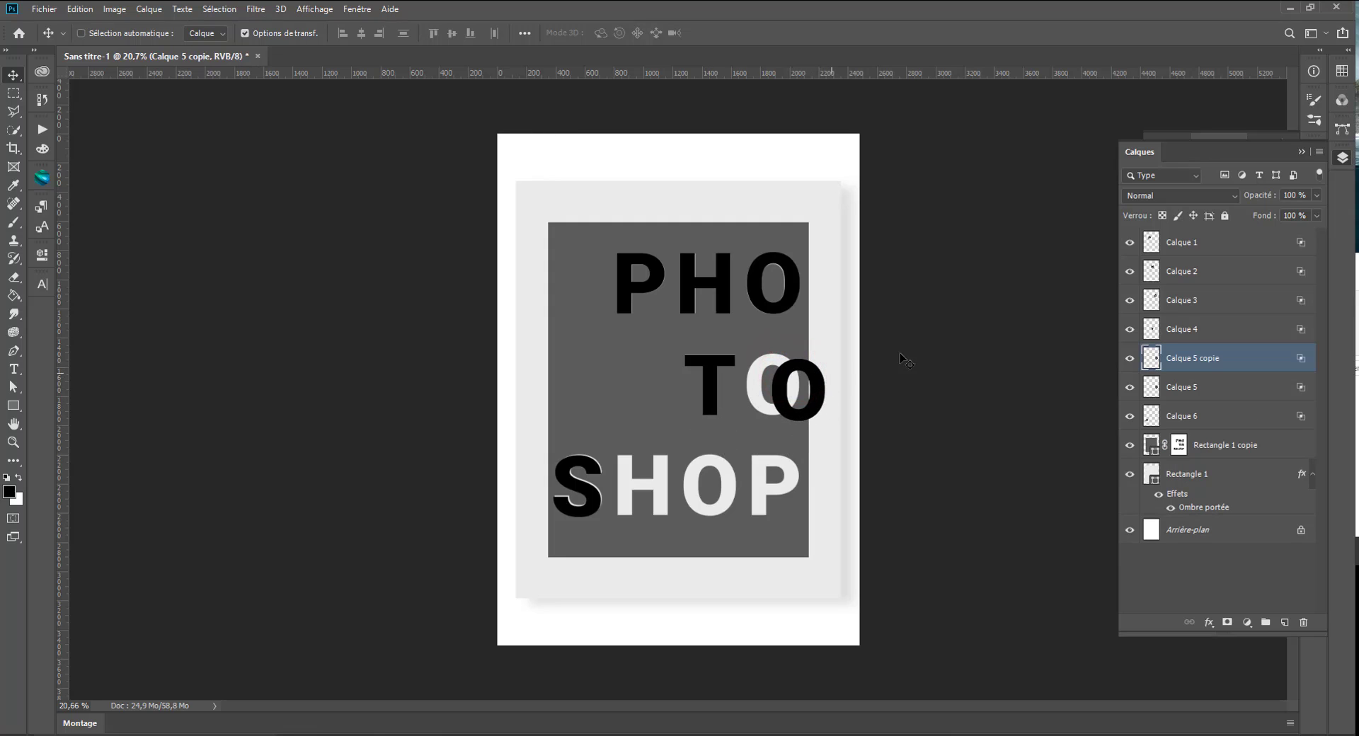
click(1203, 312)
click(1188, 330)
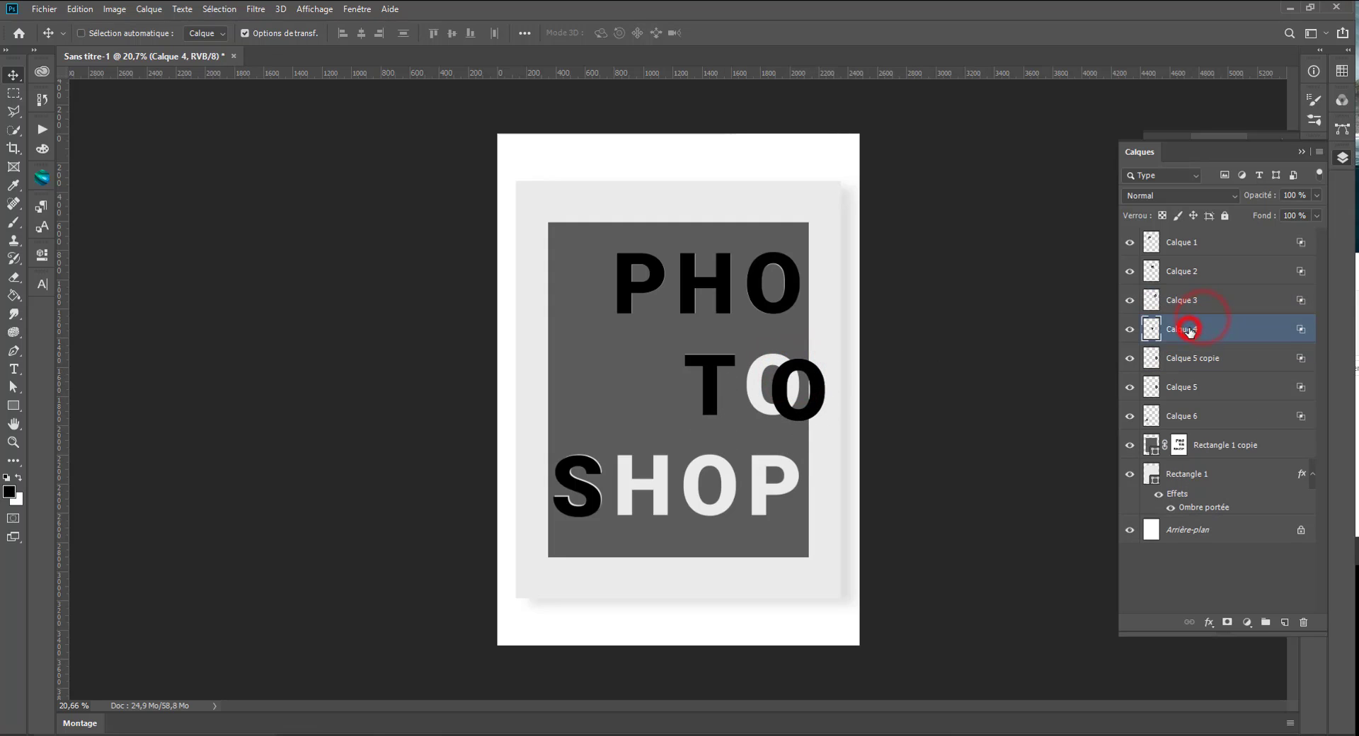
click(1173, 279)
key(ctrl+j)
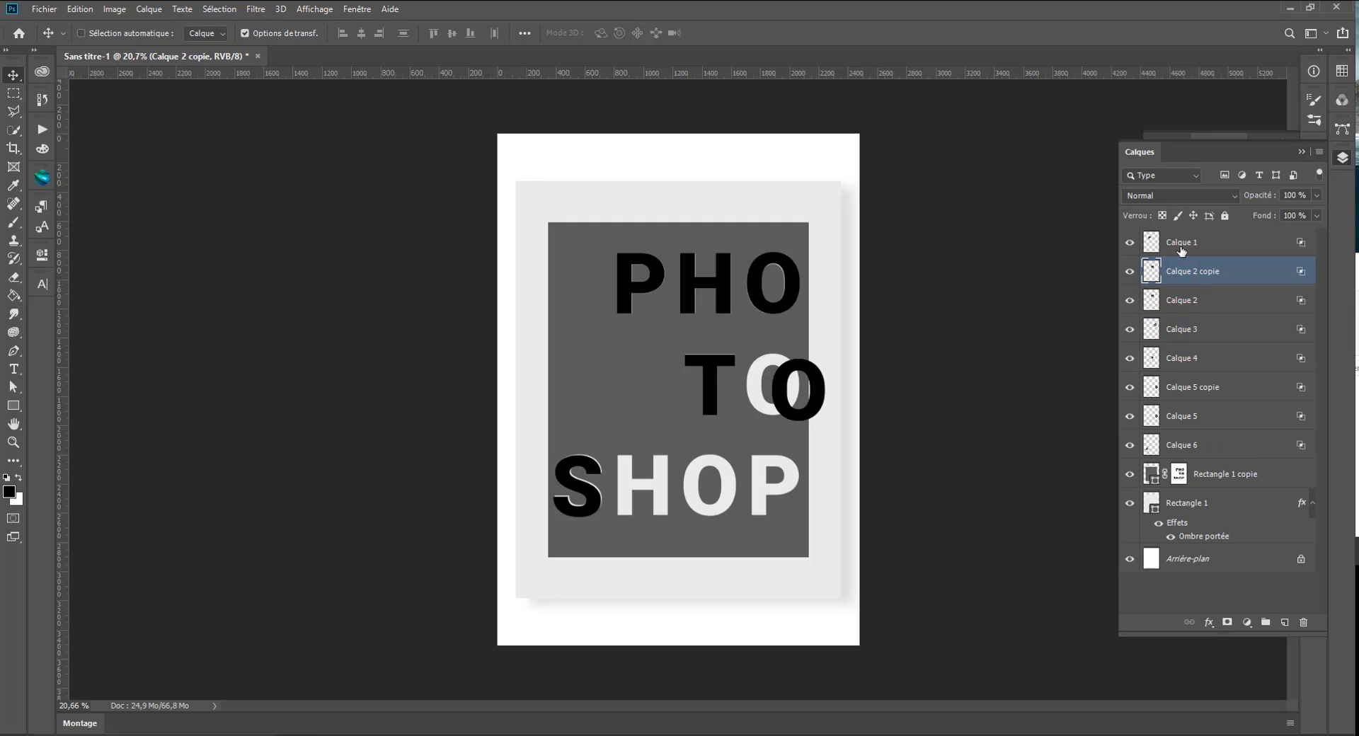
click(1181, 244)
key(ctrl+j)
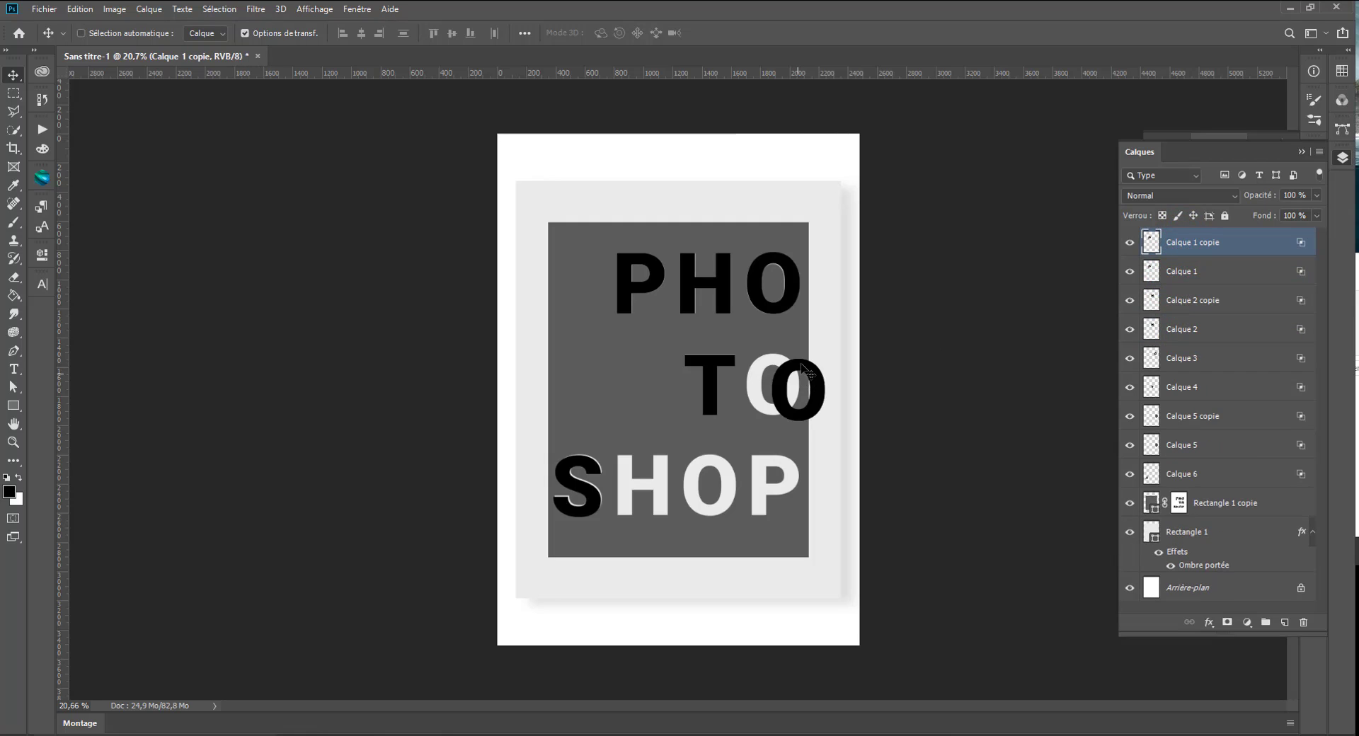
- Group all letter layers from Calque 6 up to Calque 1 copie
click(1198, 478)
shift+click(1192, 242)
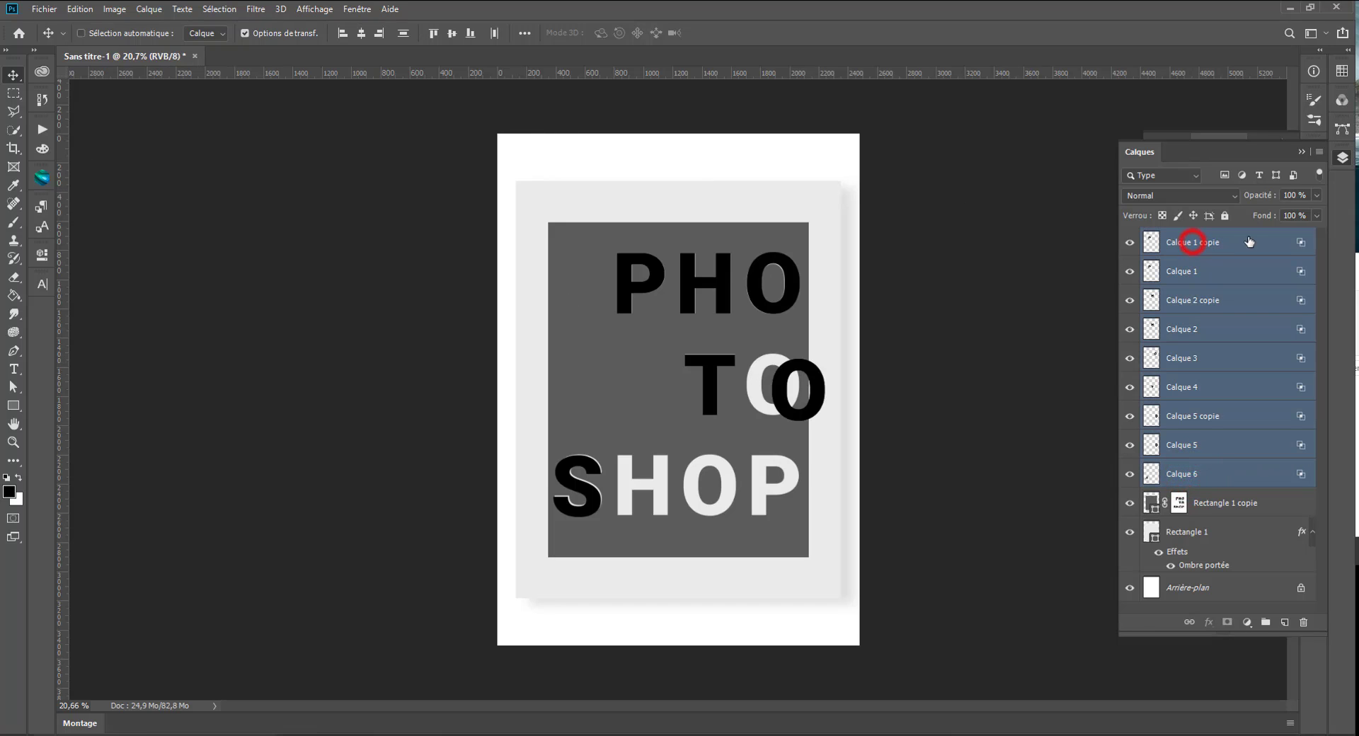
right_click(1309, 244)
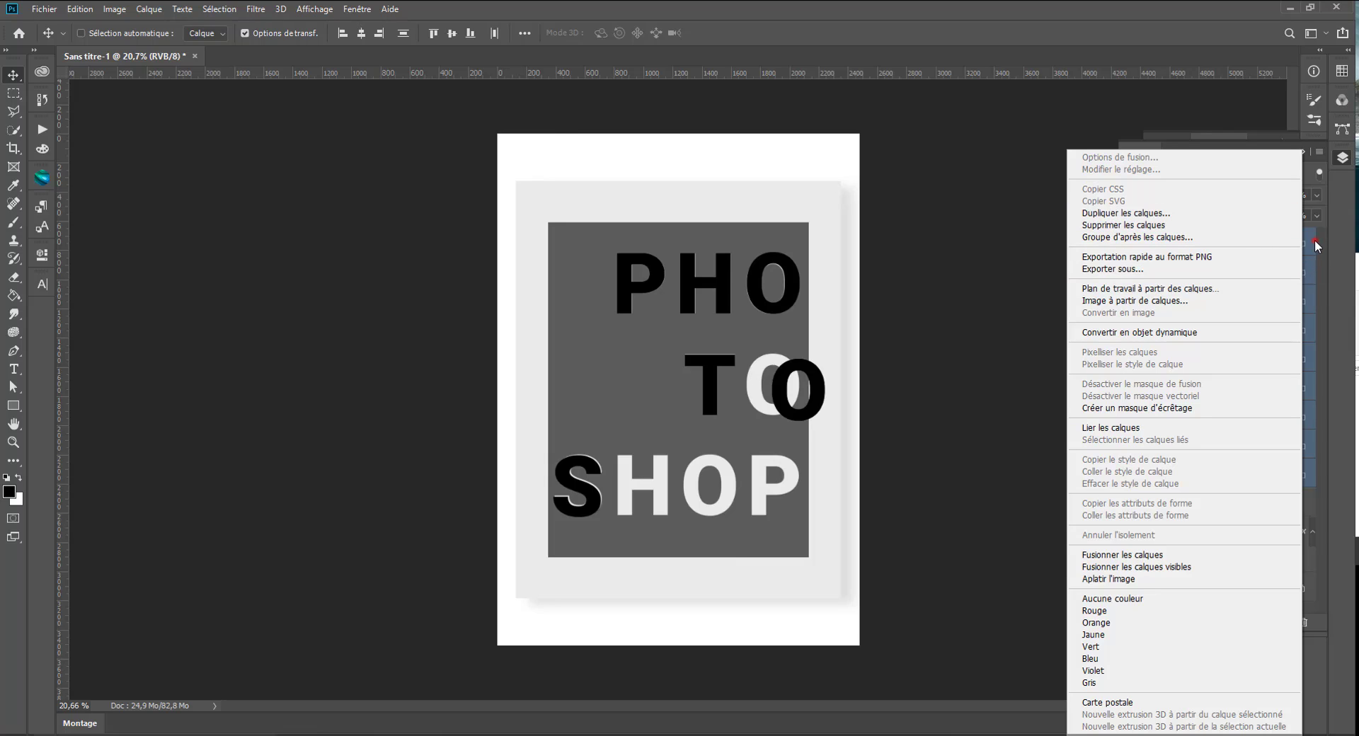
click(1315, 243)
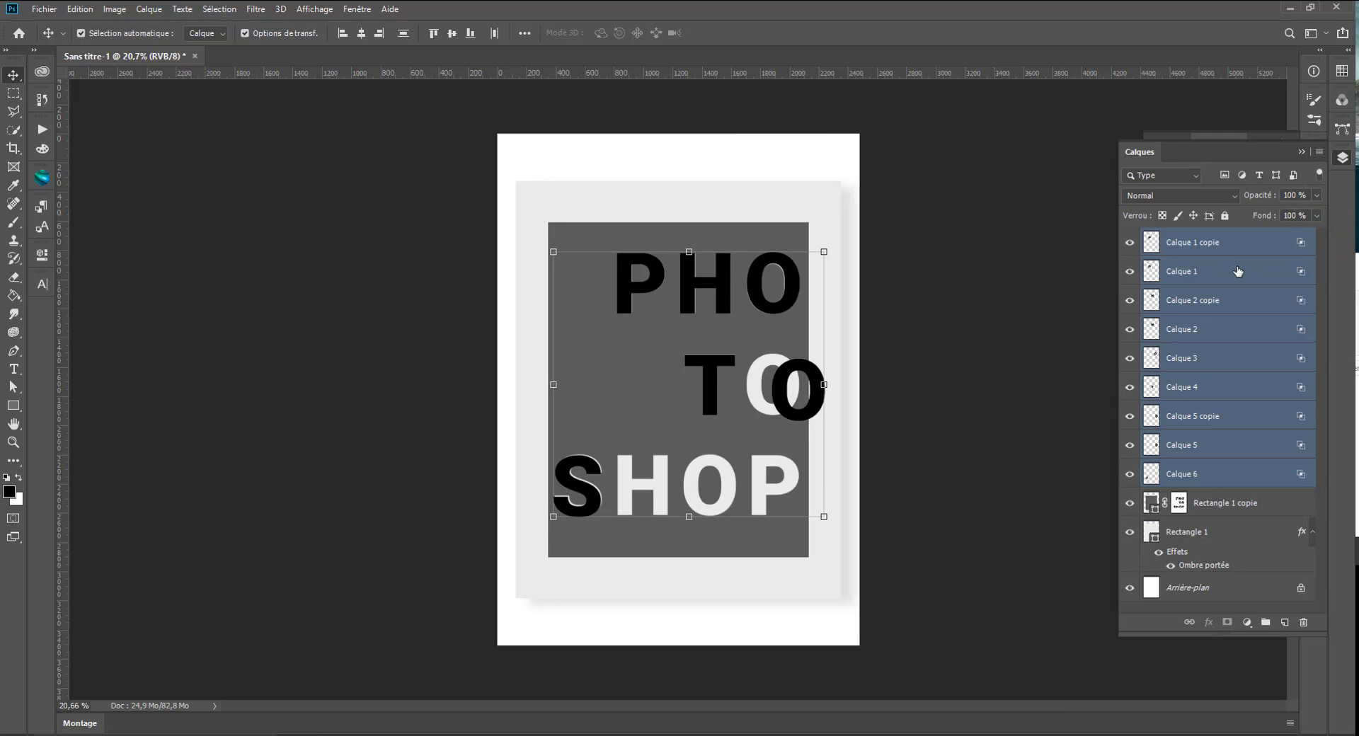
key(ctrl+g)
- Apply a turquoise colour overlay (56e1e3) in Normal mode at 100 % opacity to the group of letters
right_click(1207, 243)
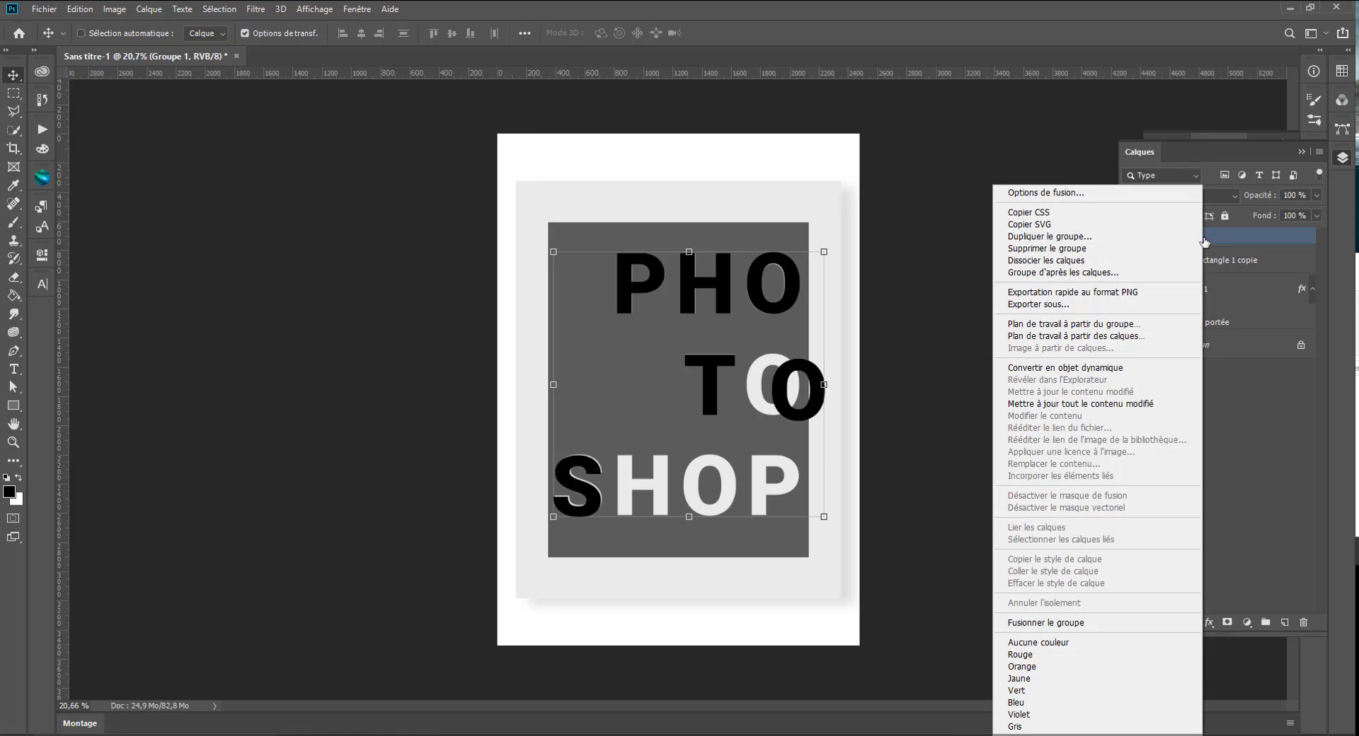
click(1064, 192)
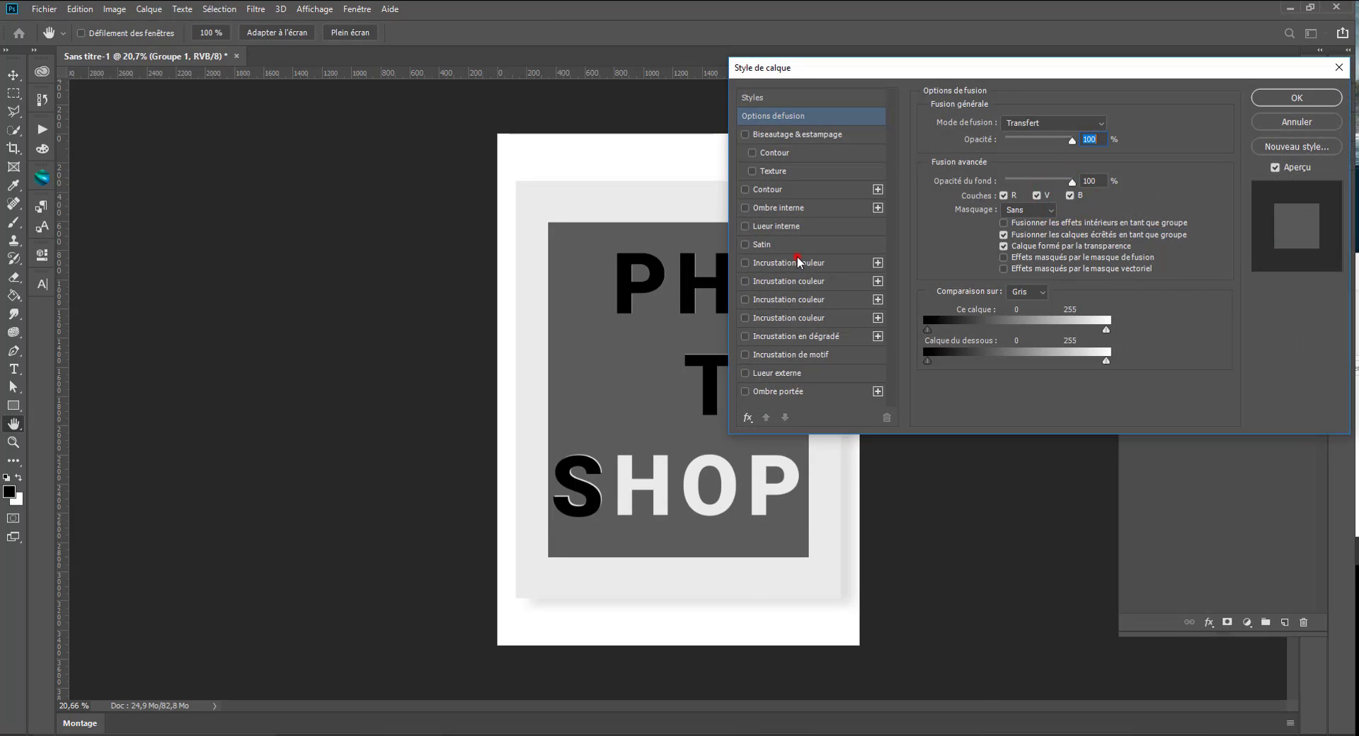
click(796, 262)
drag(956, 80, 1066, 144)
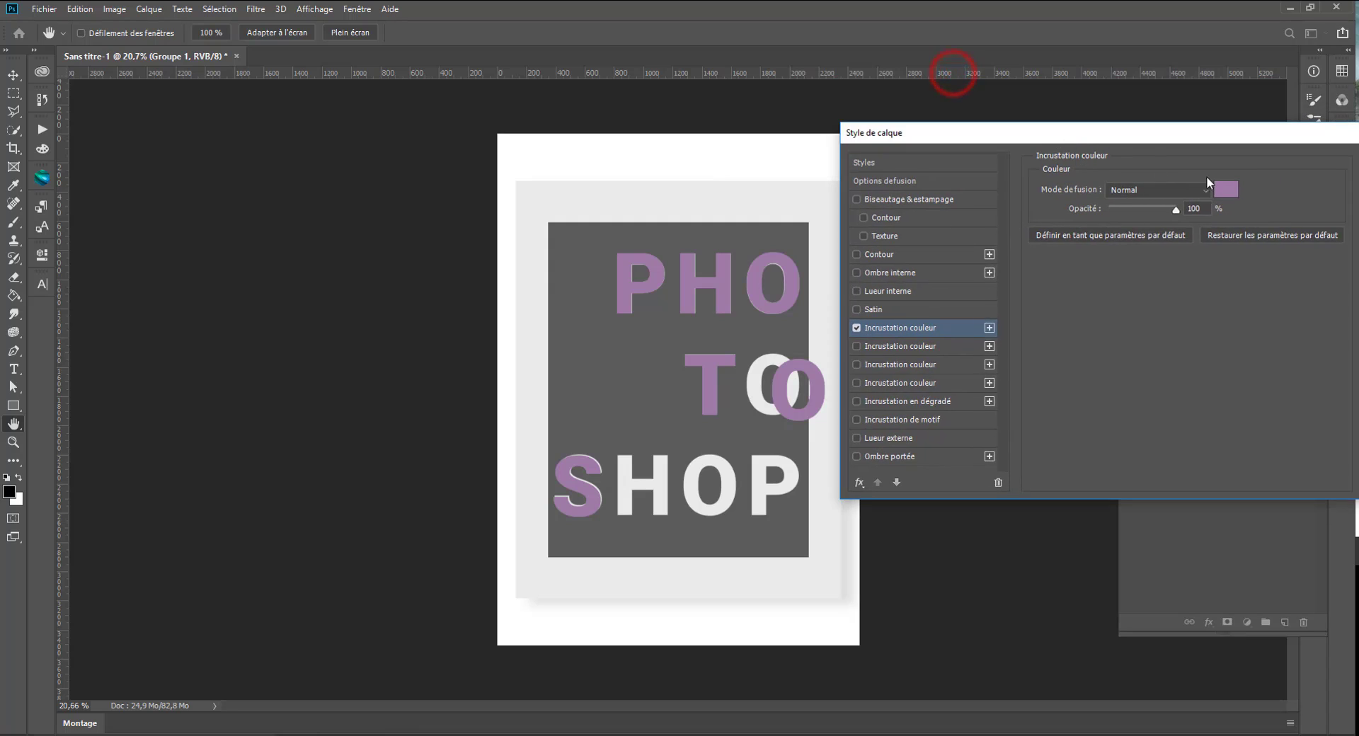
click(1226, 189)
mouse_move(1145, 373)
mouse_down()
mouse_move(1083, 338)
mouse_move(1097, 341)
mouse_move(1095, 278)
mouse_move(1073, 308)
mouse_move(1057, 293)
mouse_up()
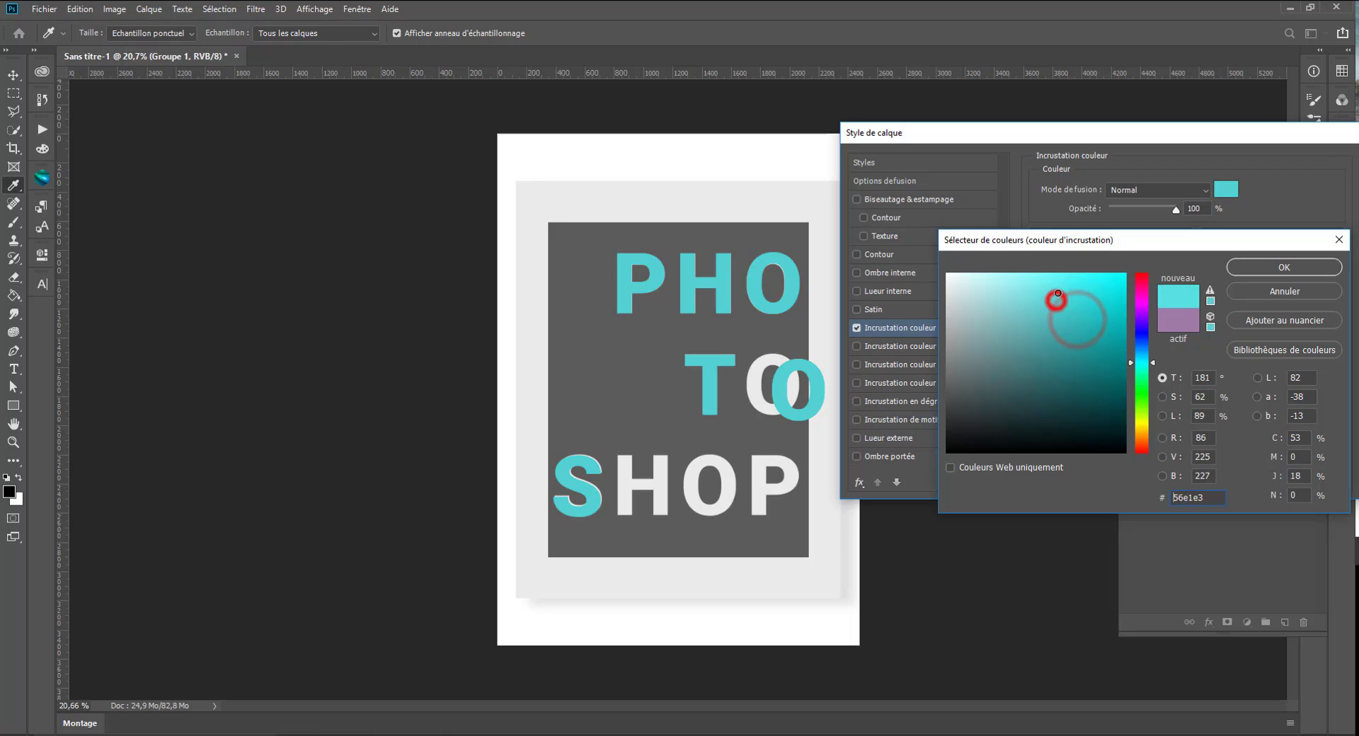
click(1285, 267)
key(Return)
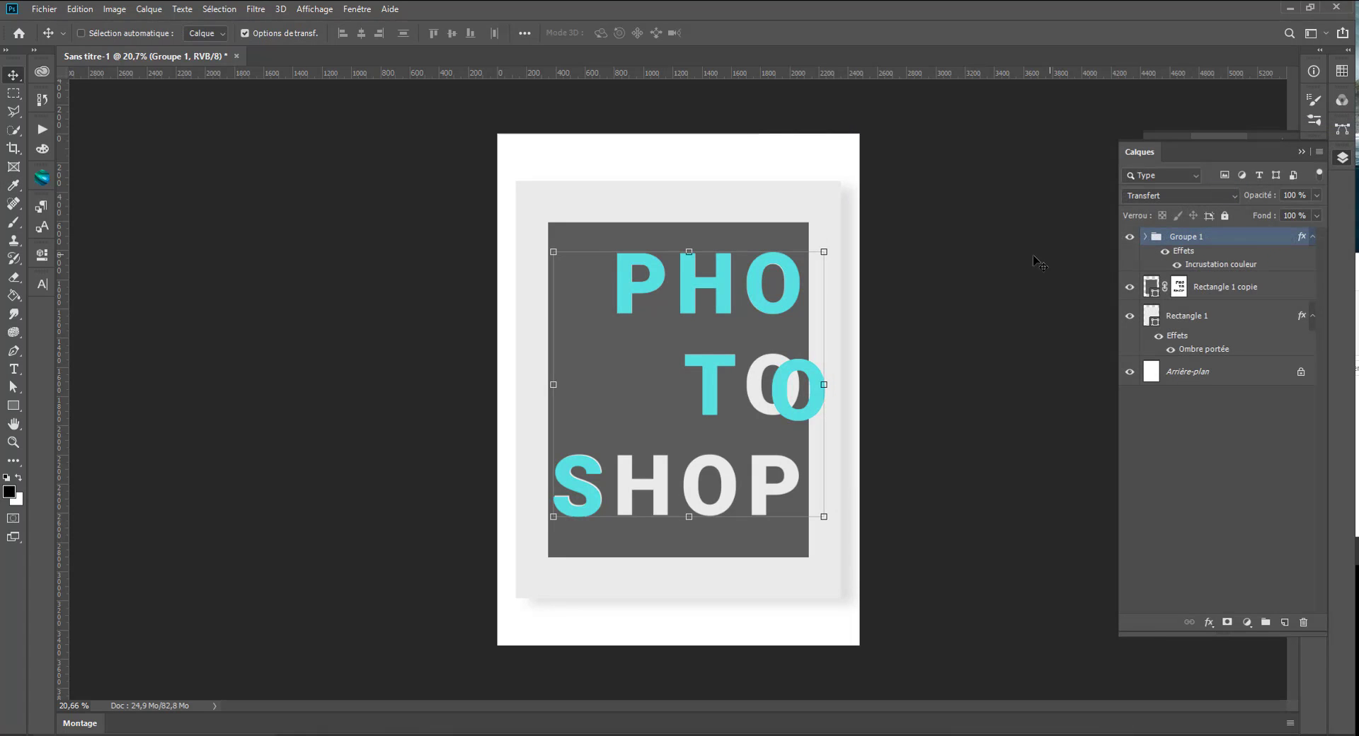
- Move the duplicated letter P on Calque 1 copie to the upper-left corner of the dark rectangle
click(1144, 239)
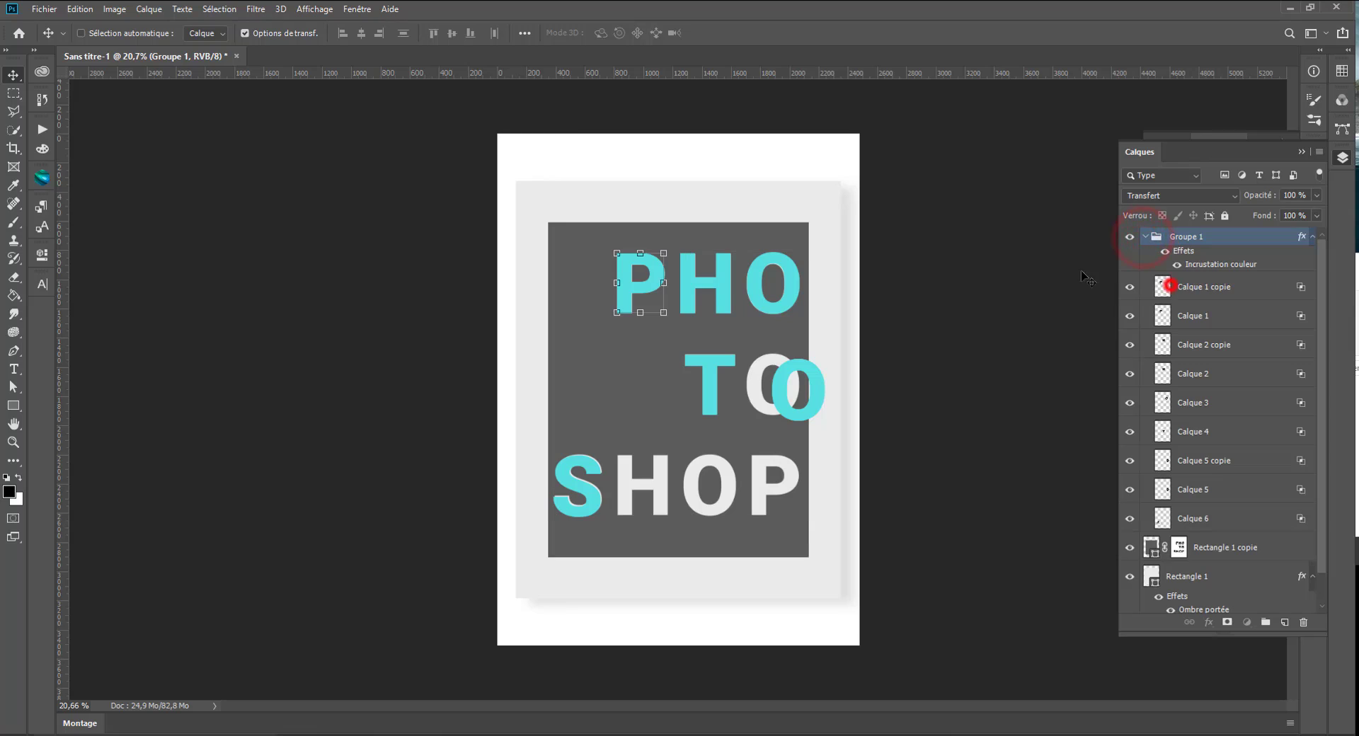
click(1161, 287)
drag(622, 276, 544, 229)
- Place the letter group below Rectangle 1 copie in the layer stack and collapse the group
drag(1164, 238, 1210, 562)
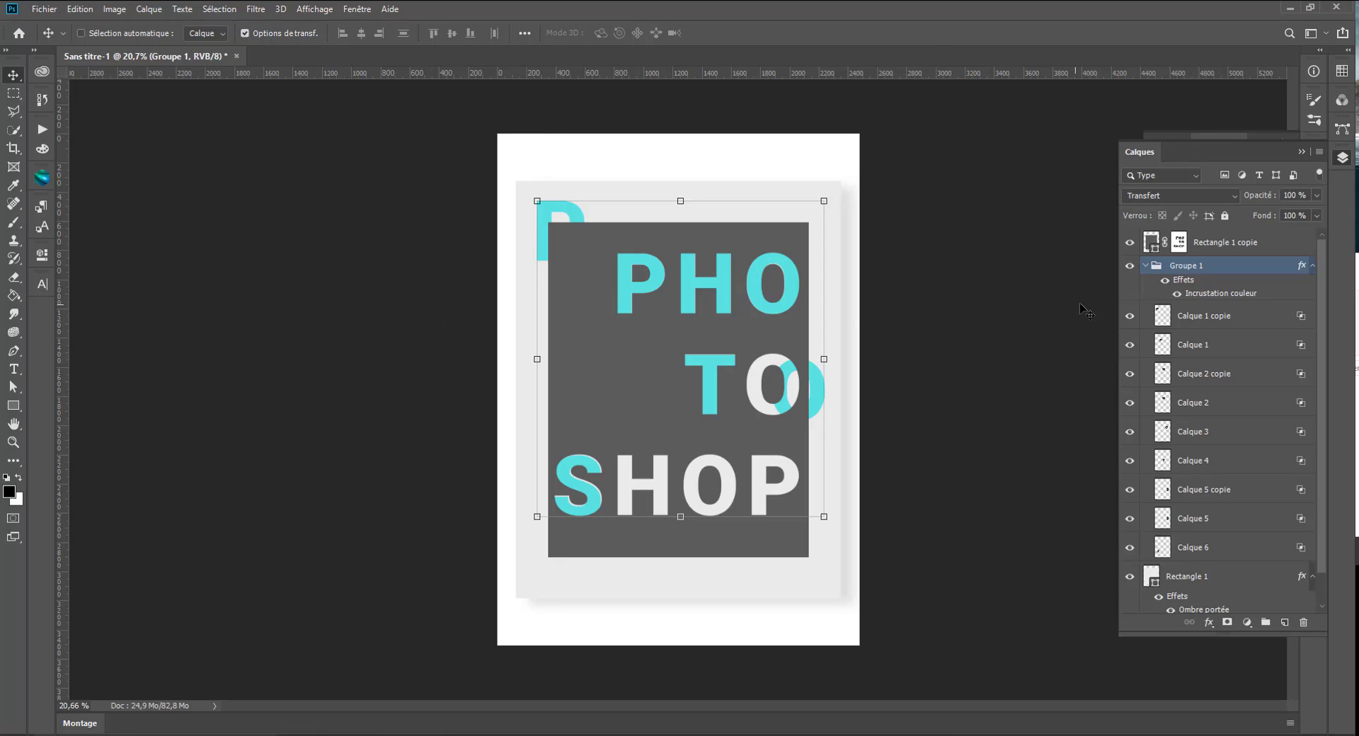
click(1198, 313)
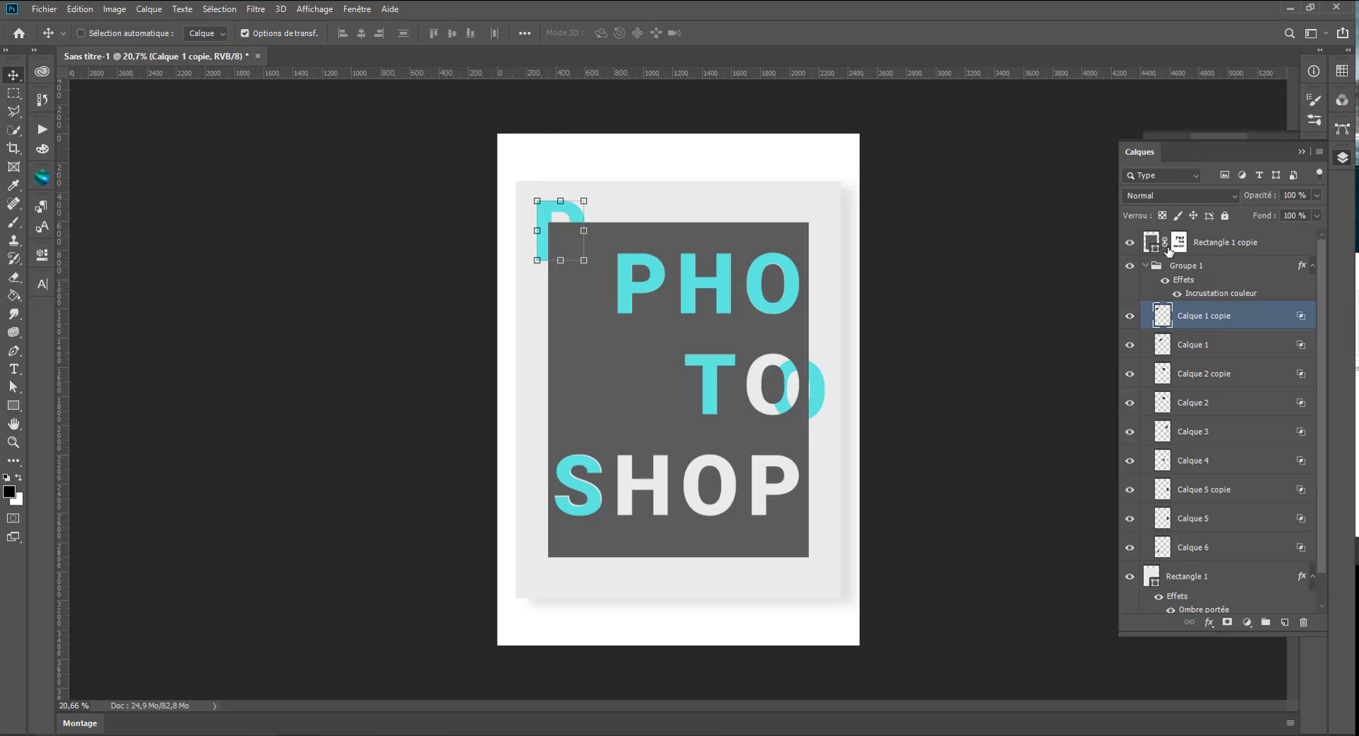
click(1147, 266)
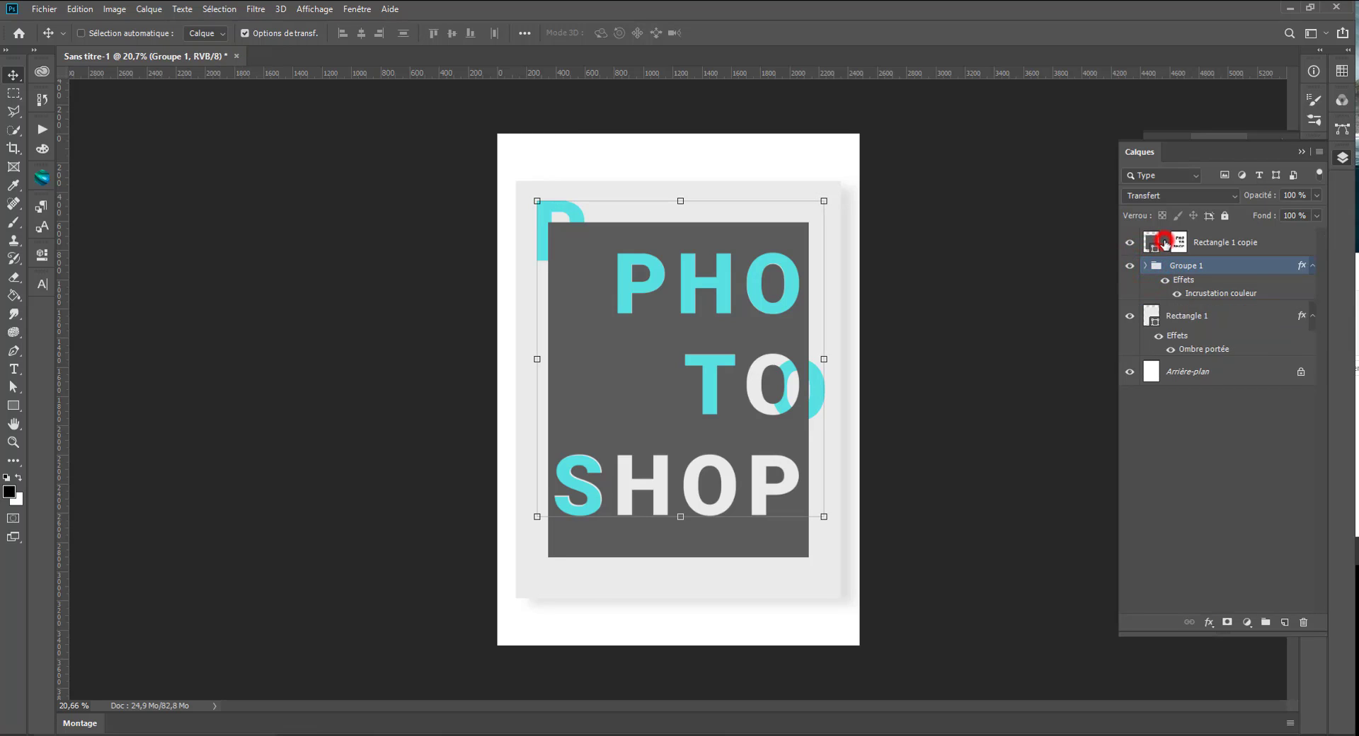
- Unlink the mask of Rectangle 1 copie from its shape and try transforming the whole mask
click(1179, 242)
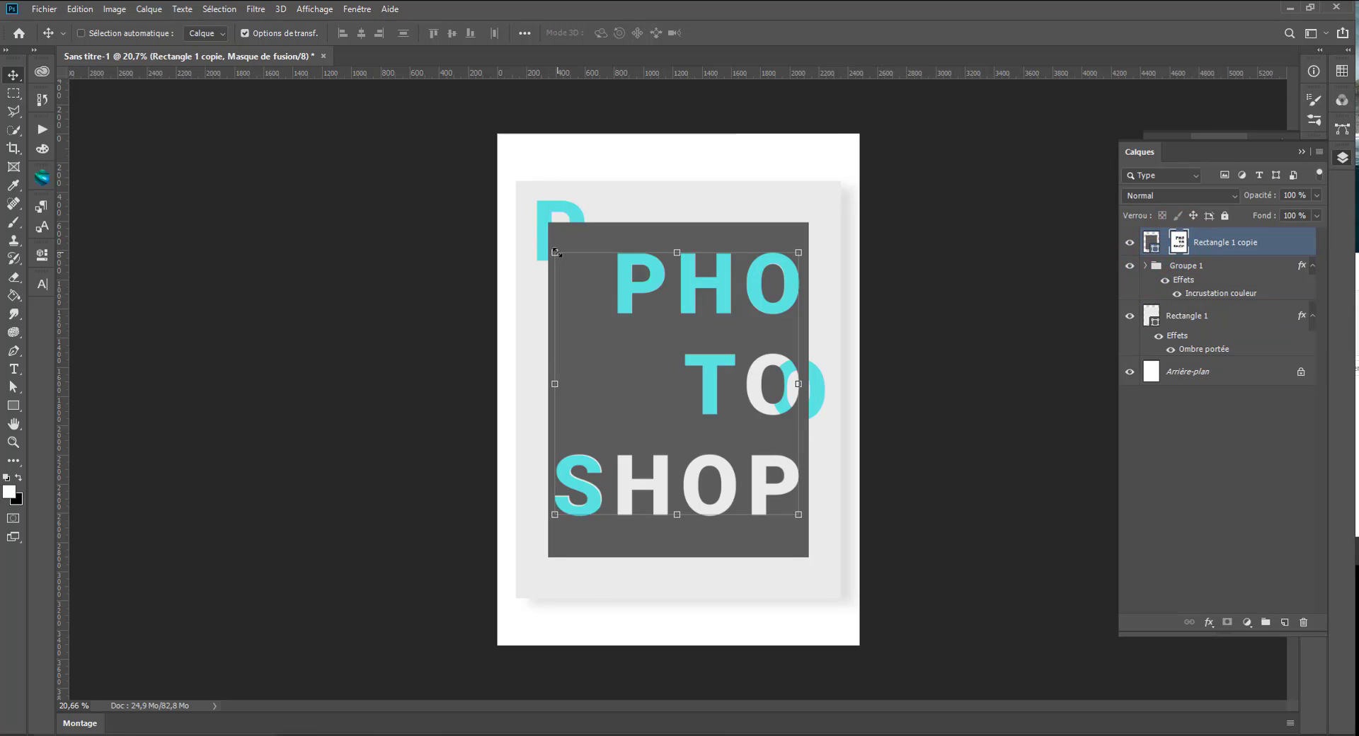
mouse_move(554, 252)
mouse_down()
mouse_move(379, 238)
mouse_move(575, 260)
mouse_move(555, 253)
mouse_up()
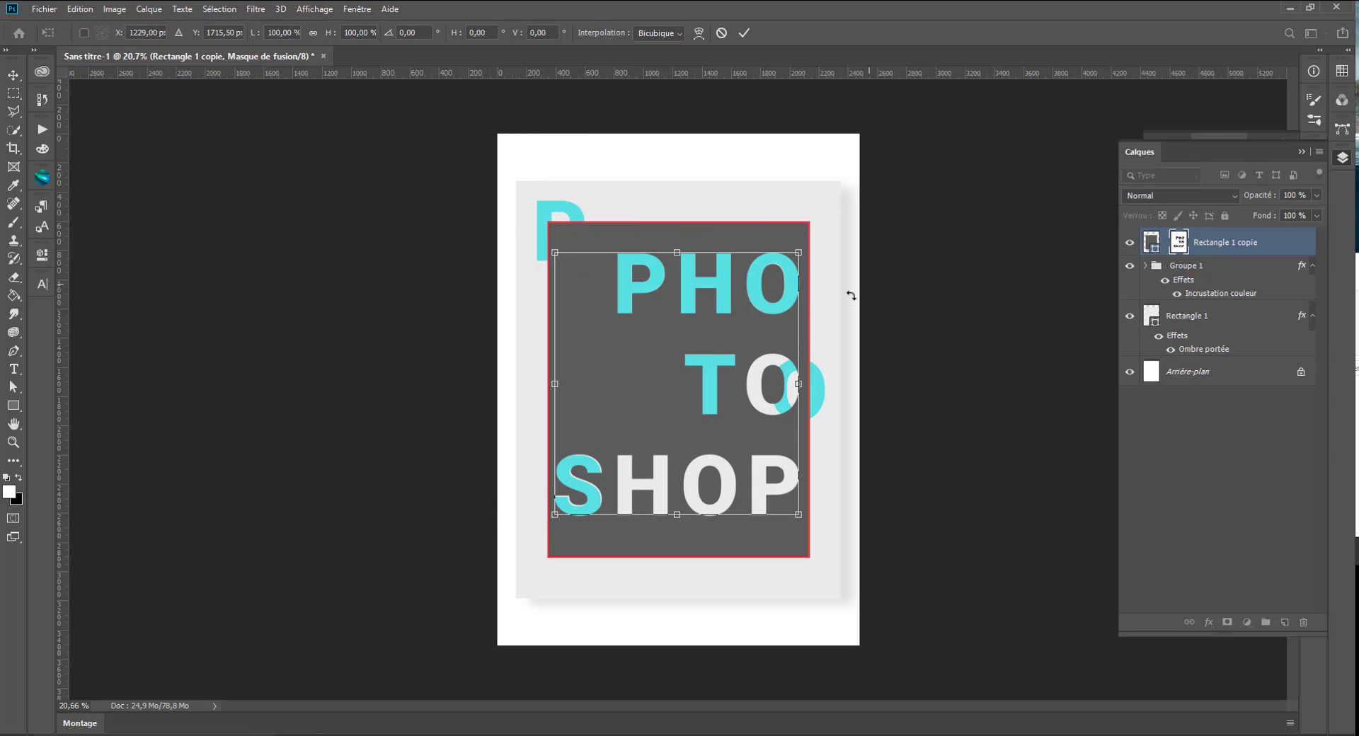
click(1240, 242)
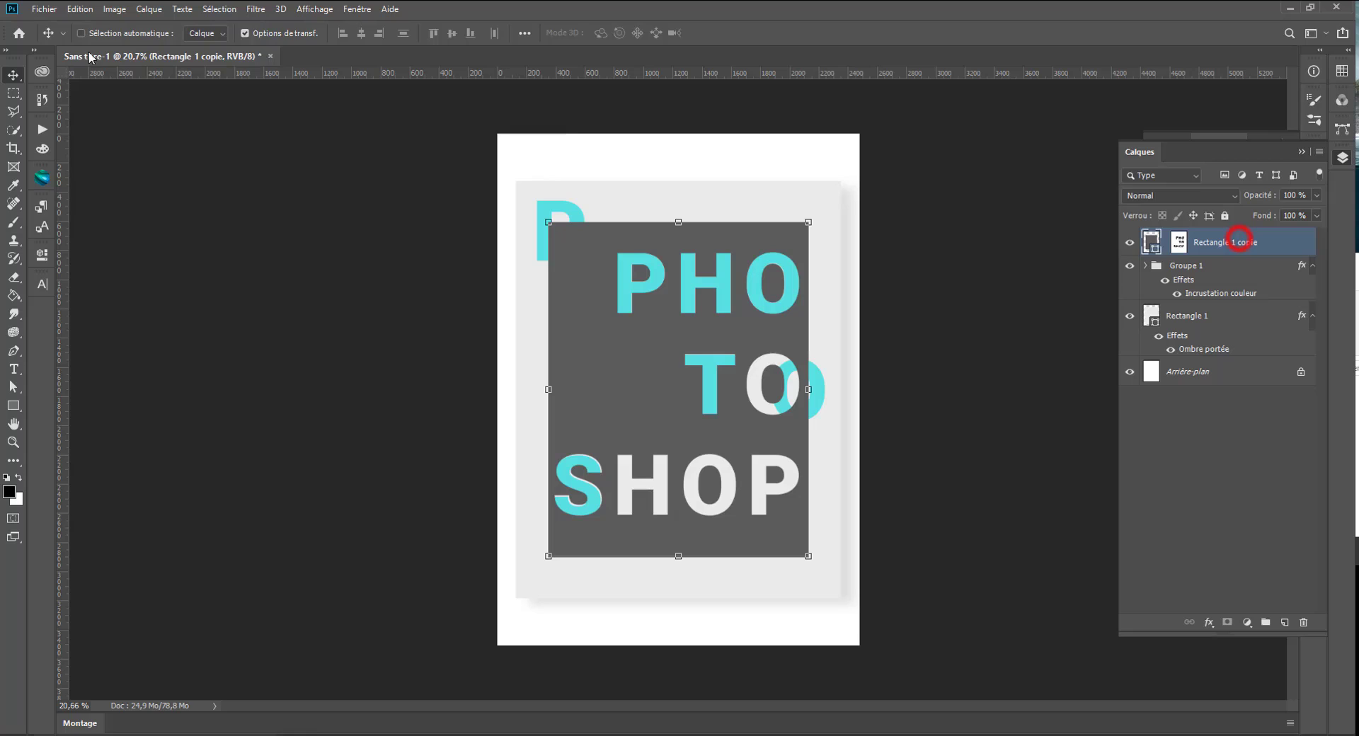
- Select the PHO and TO rows on the mask of Rectangle 1 copie and scale them to about 139 % toward the upper left
click(13, 93)
drag(577, 225, 804, 430)
click(804, 431)
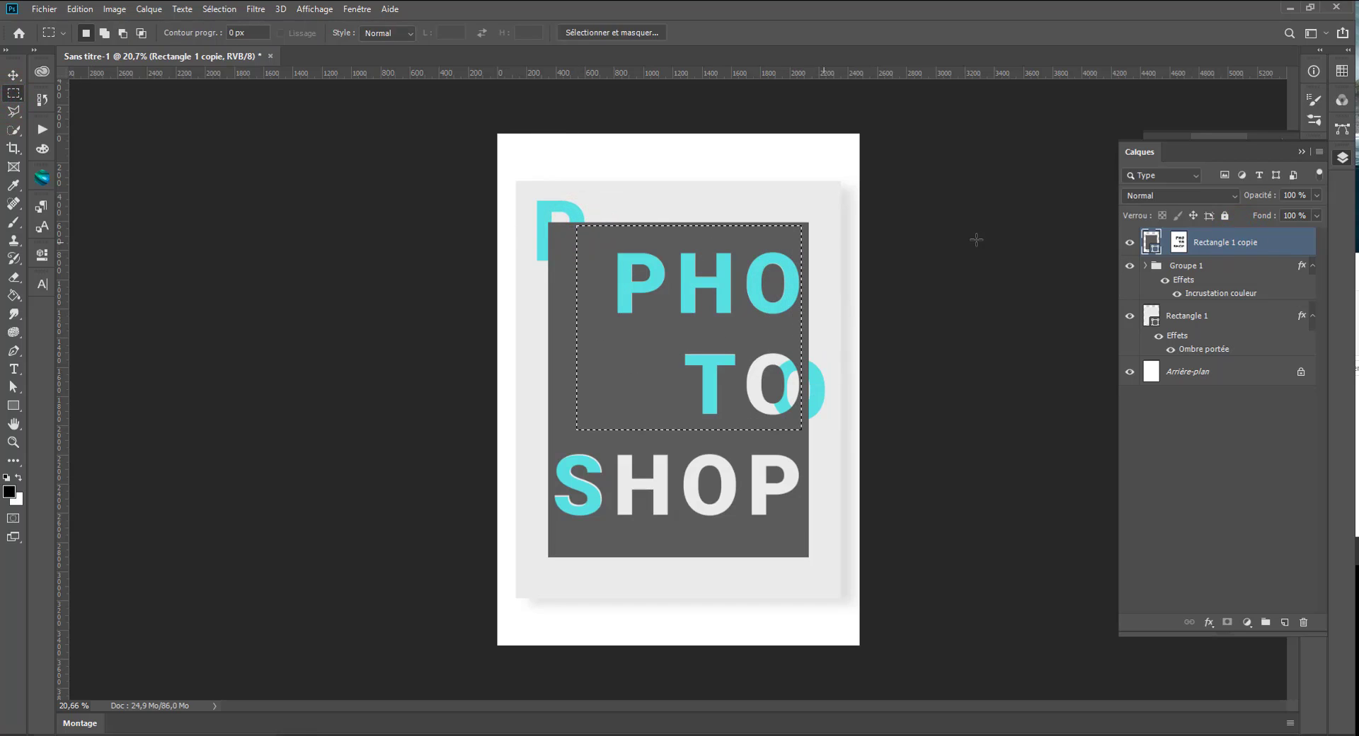
click(1178, 242)
click(13, 75)
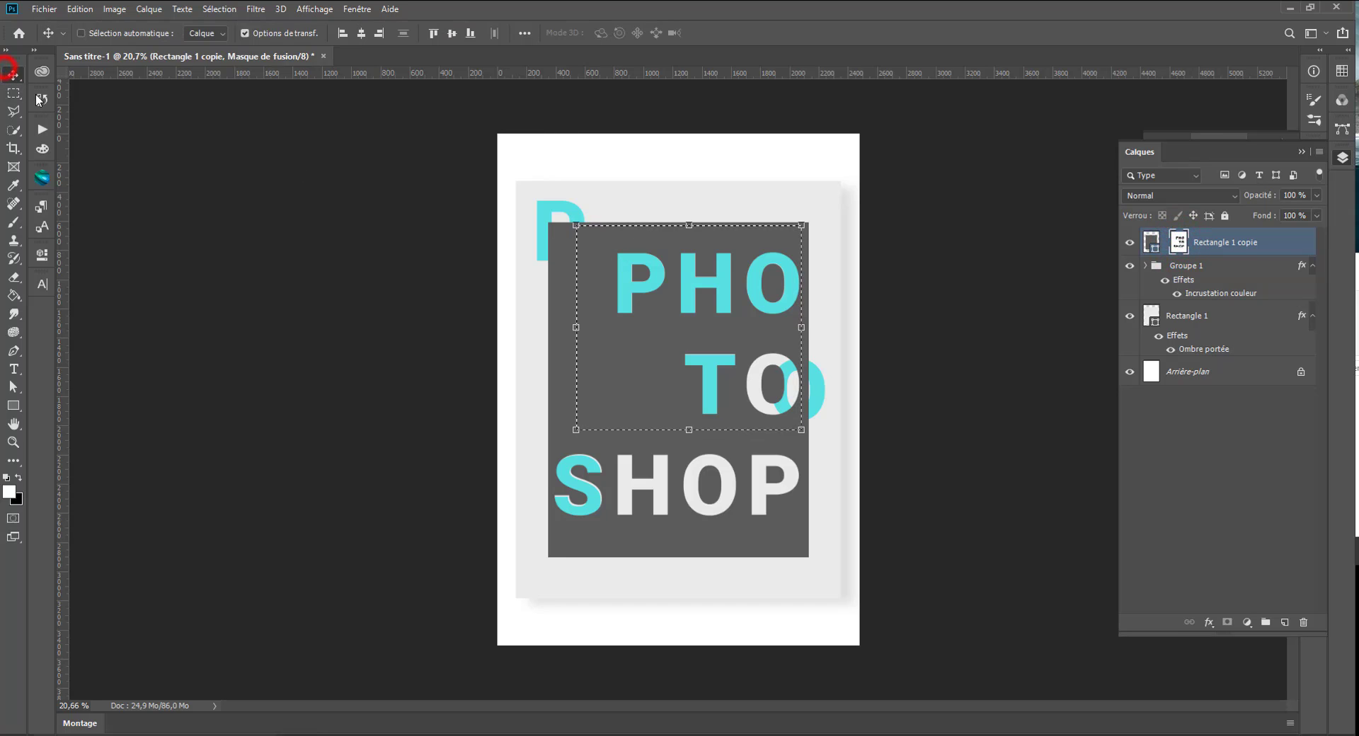
drag(574, 220, 487, 144)
drag(788, 248, 805, 297)
key(ctrl+z)
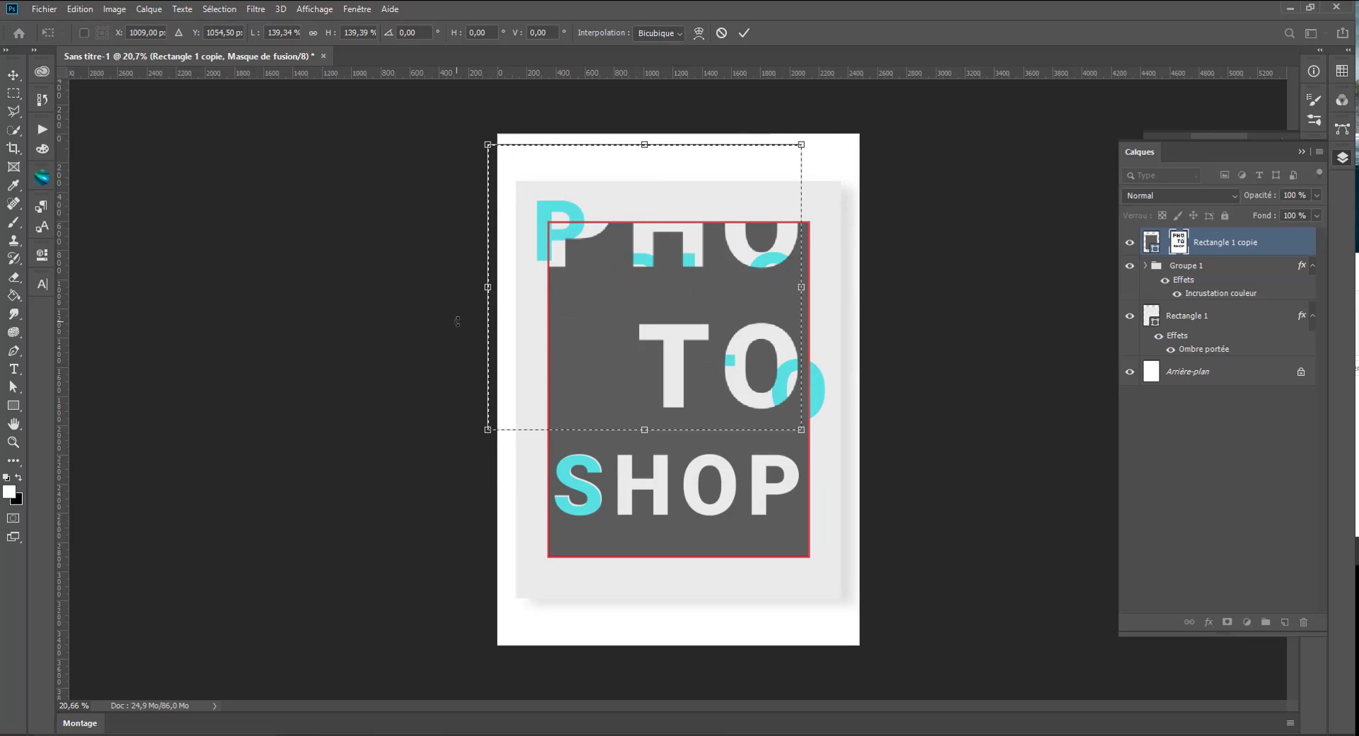
click(13, 92)
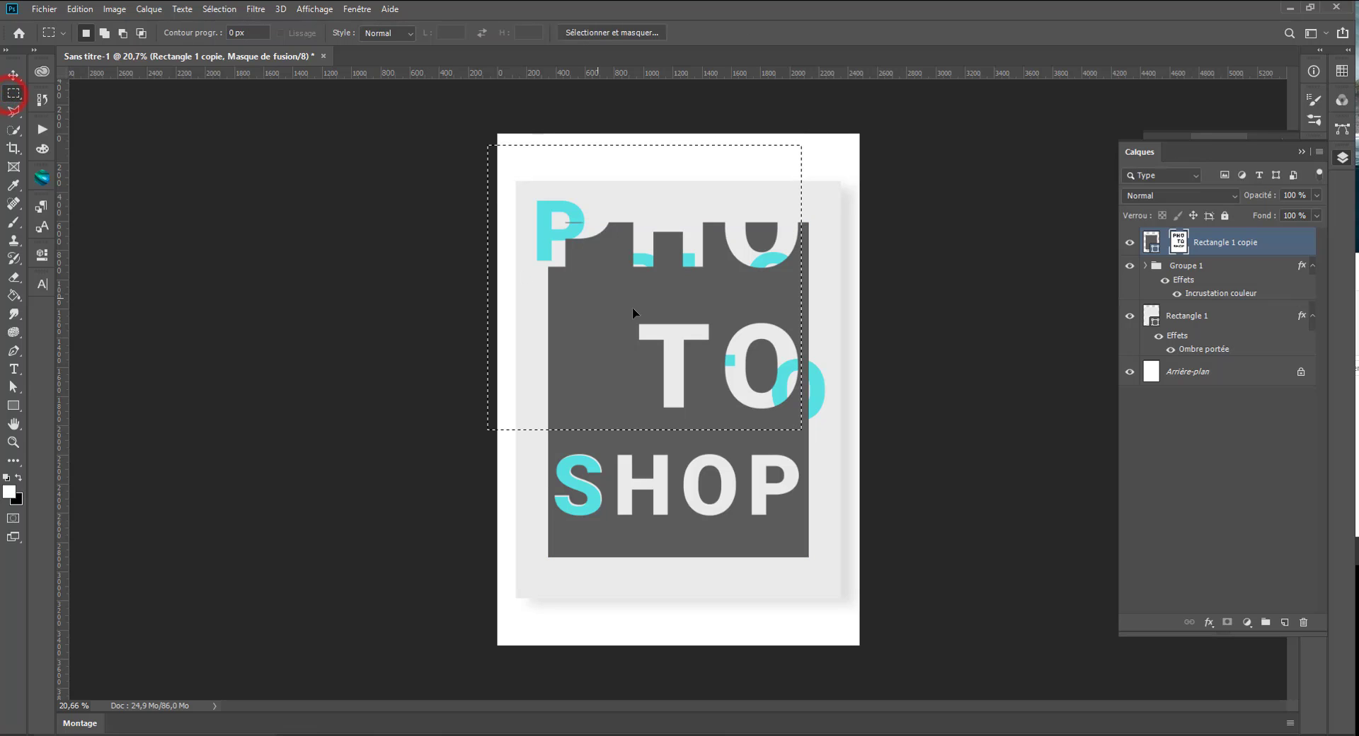
- Try to move the enlarged PHO and TO rows down within the dark rectangle on the mask
click(743, 405)
key(ctrl+z)
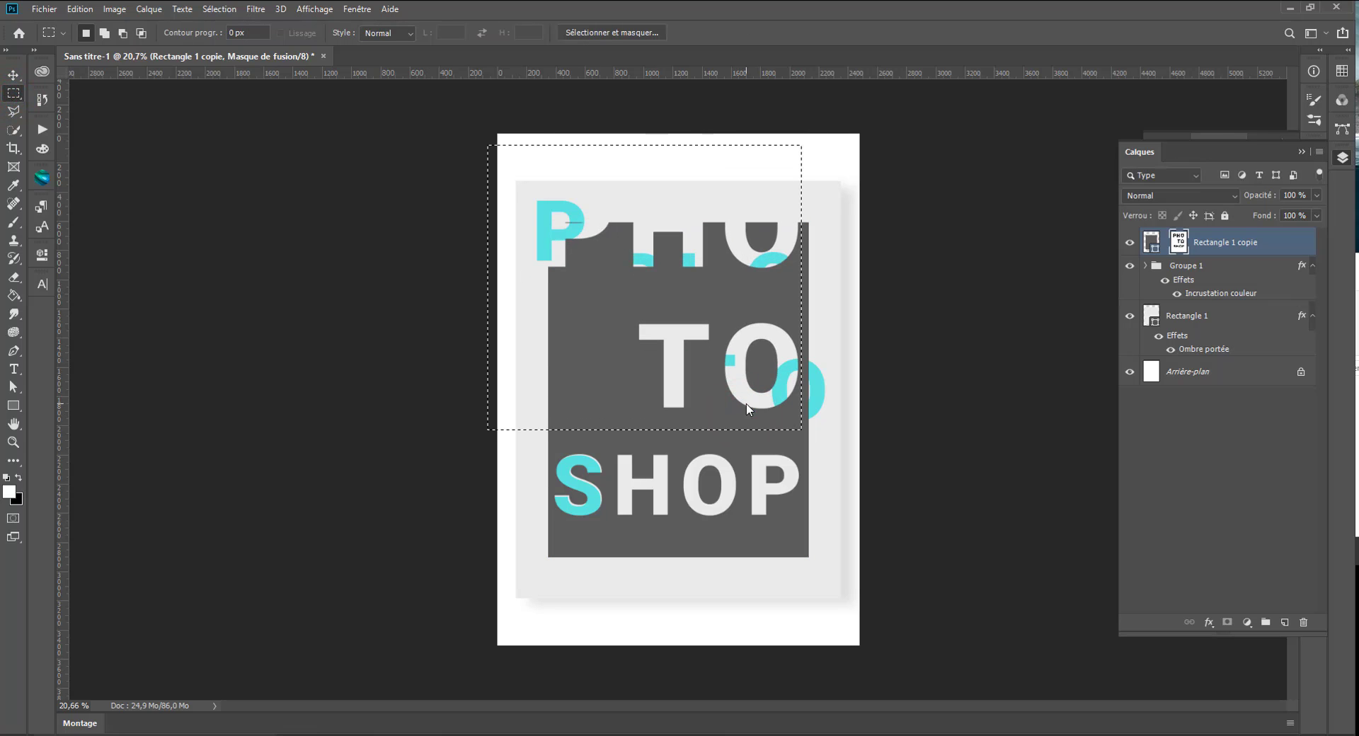
right_click(710, 327)
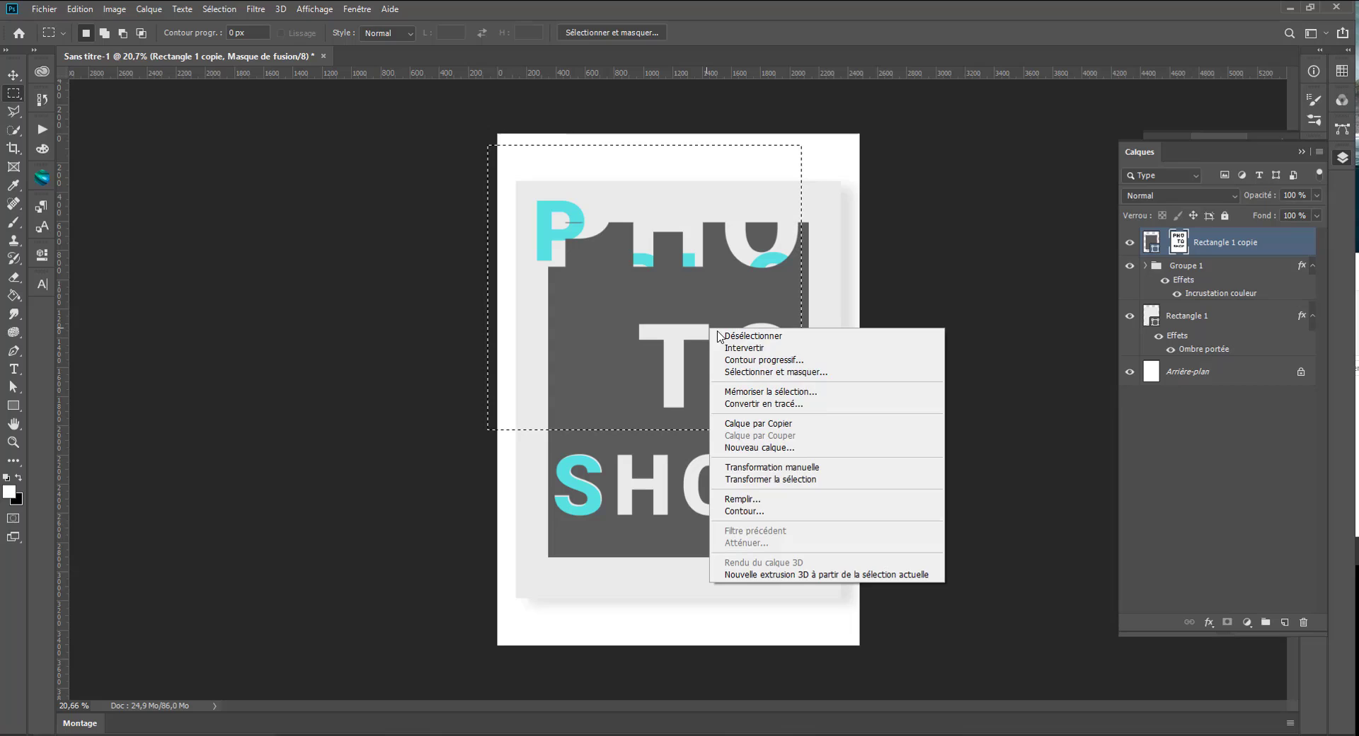
click(787, 486)
mouse_move(734, 400)
mouse_down()
mouse_move(758, 373)
mouse_move(738, 395)
mouse_up()
key(Return)
click(13, 74)
drag(702, 286, 711, 324)
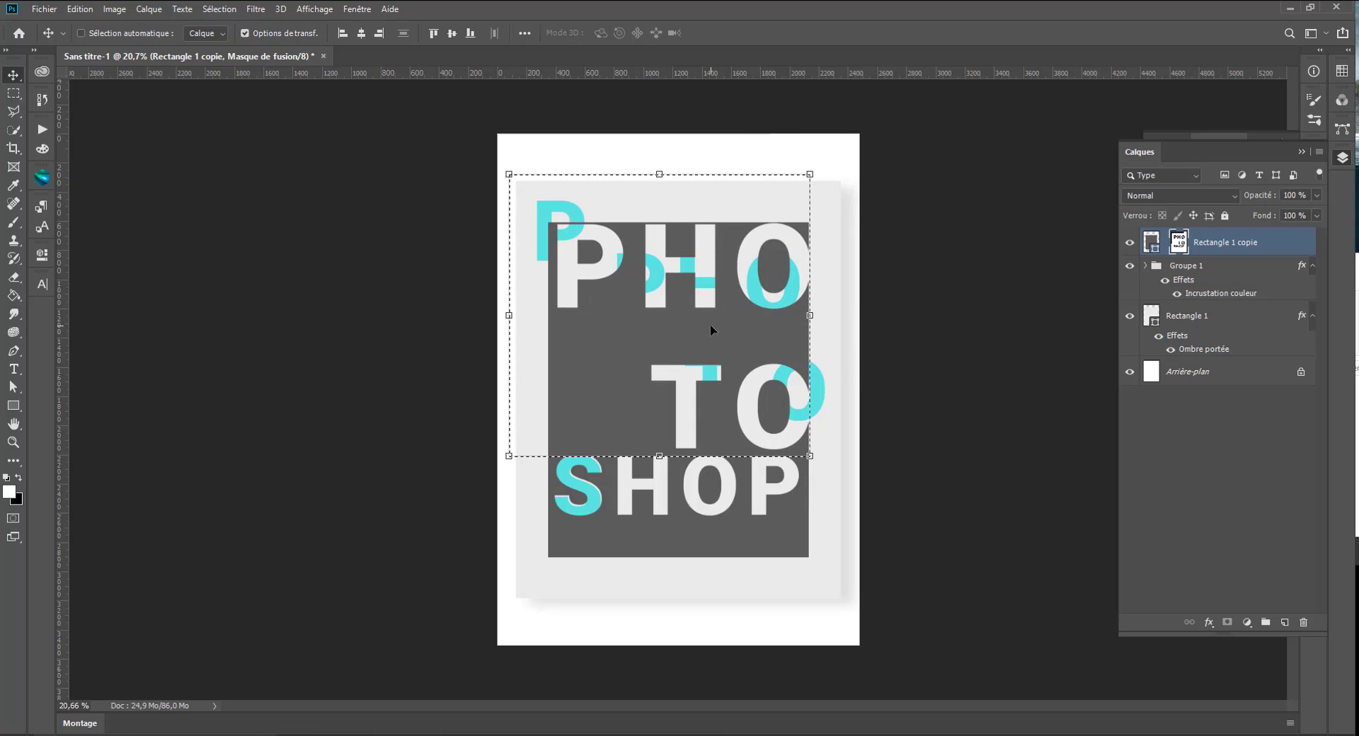
click(14, 93)
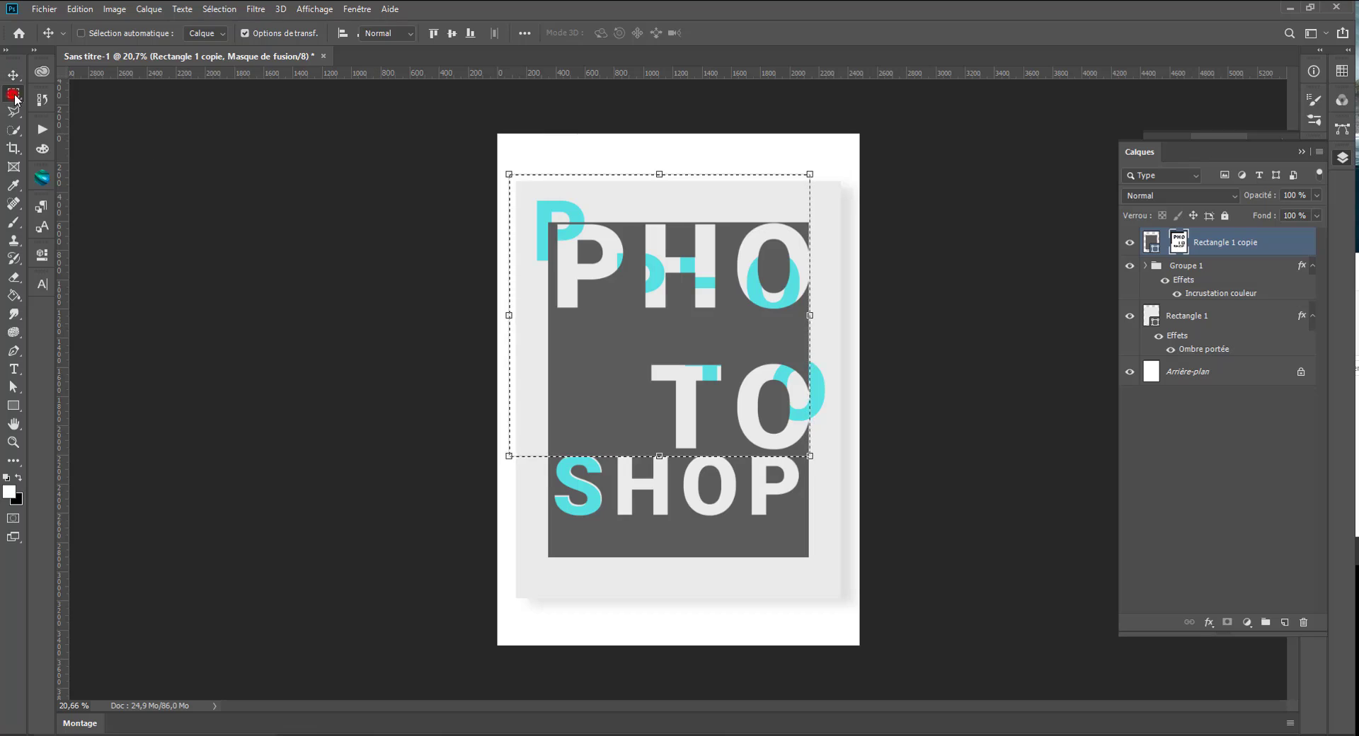
click(534, 547)
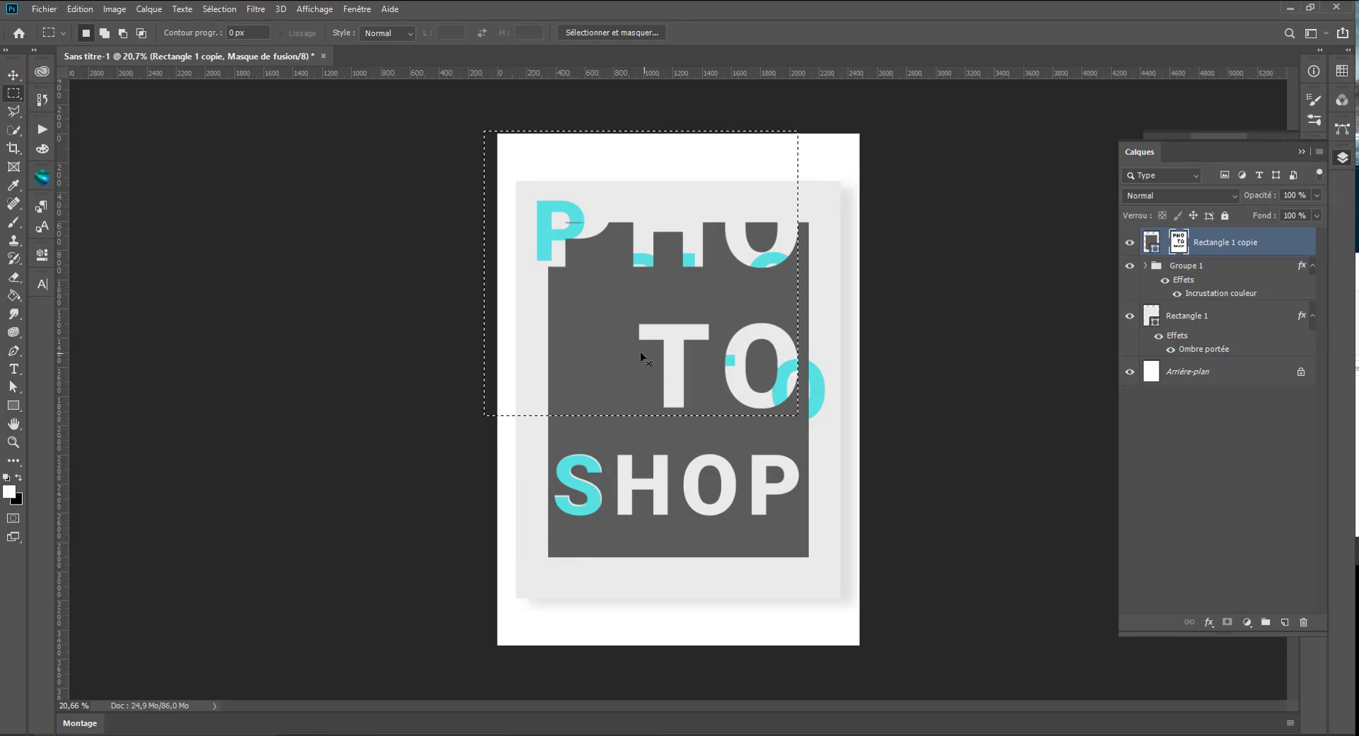
- Select the original PHO and TO rows closely on the mask of Rectangle 1 copie and scale them to about 134 %
drag(577, 225, 802, 429)
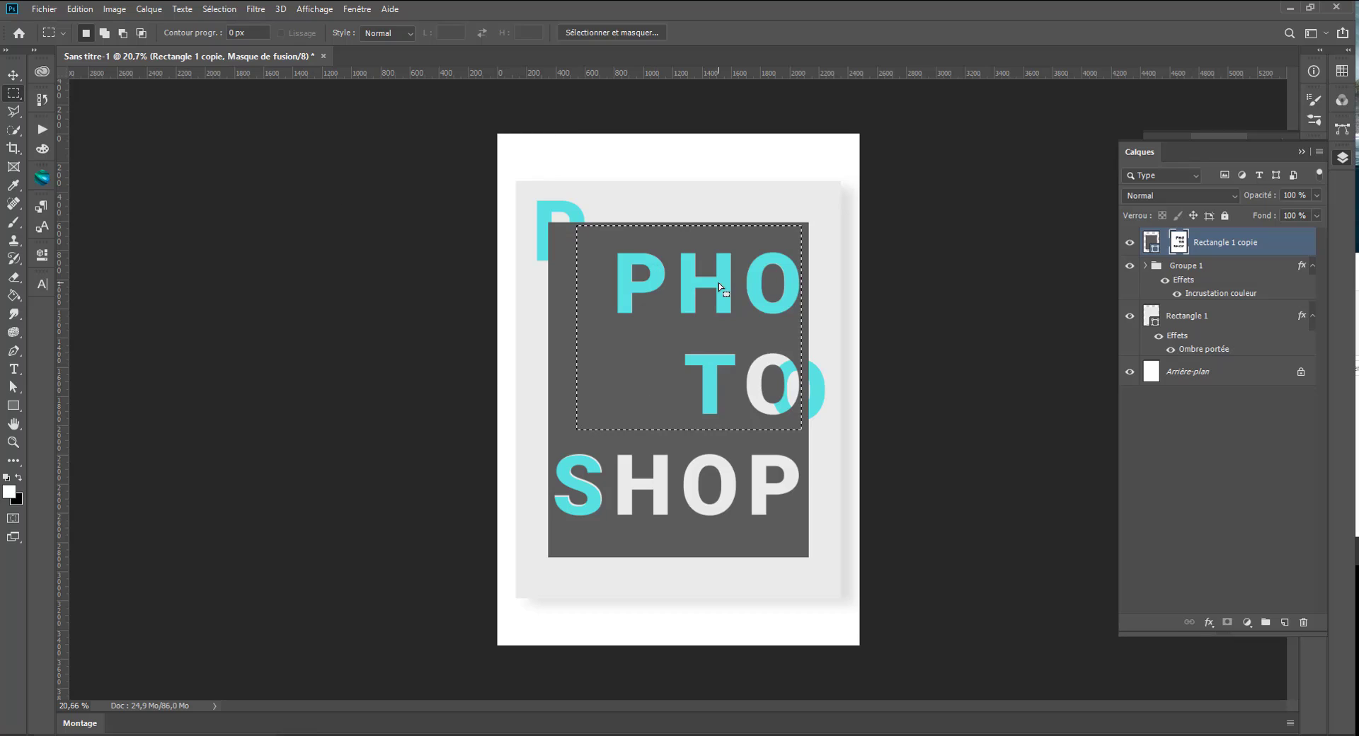
drag(610, 248, 802, 416)
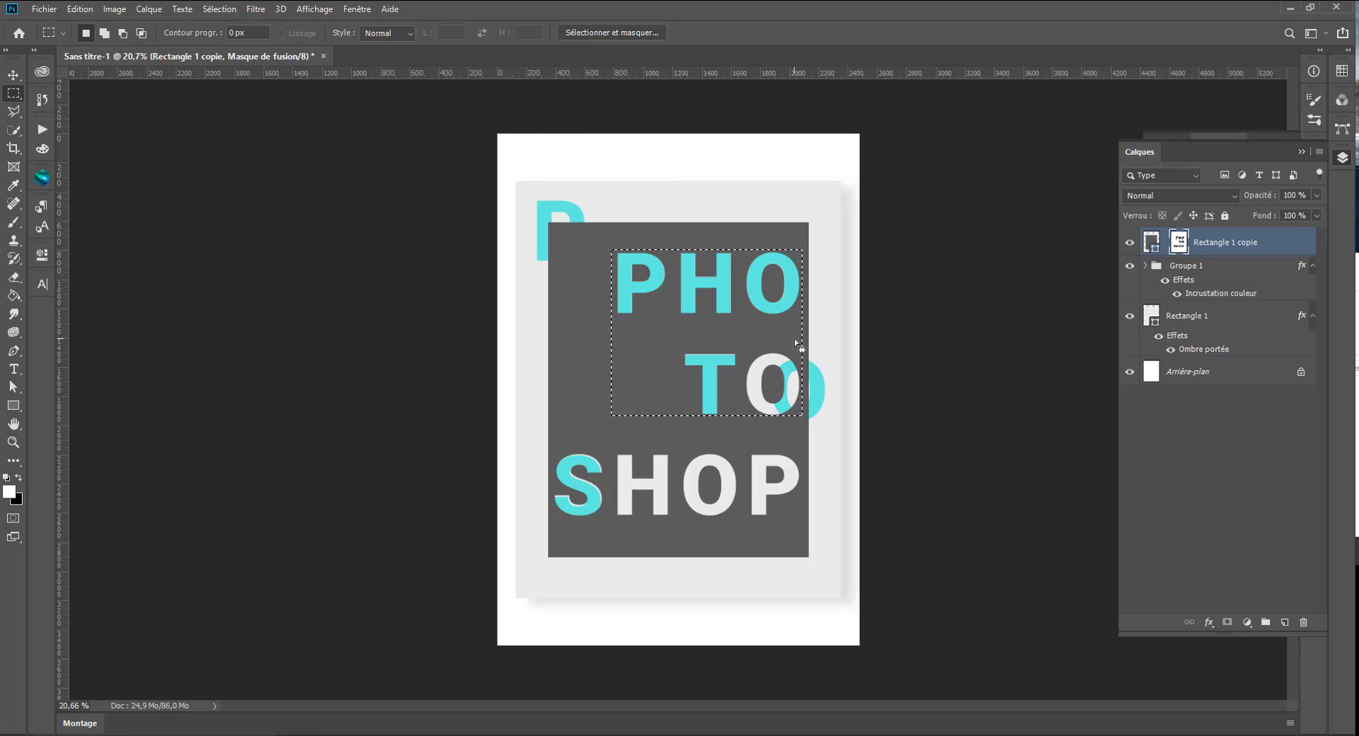
key(ctrl+t)
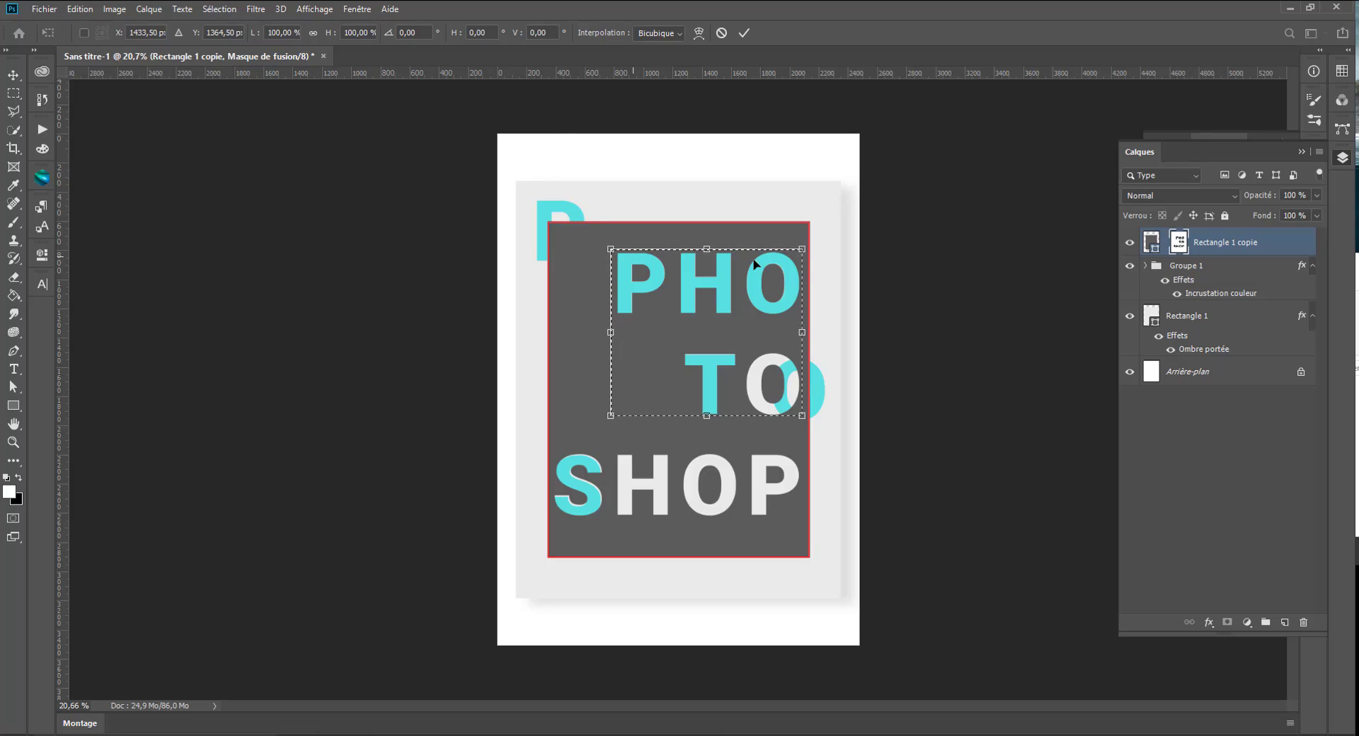
drag(606, 244, 557, 175)
- Move the enlarged PHO and TO rows down inside the dark rectangle and nudge them right to line up with the SHOP row
drag(697, 268, 698, 306)
key(Right)
key(Right)
key(Right)
key(Right)
key(Right)
key(Right)
key(Right)
key(Right)
key(Right)
key(Right)
key(Right)
key(Right)
key(Right)
key(Right)
key(Right)
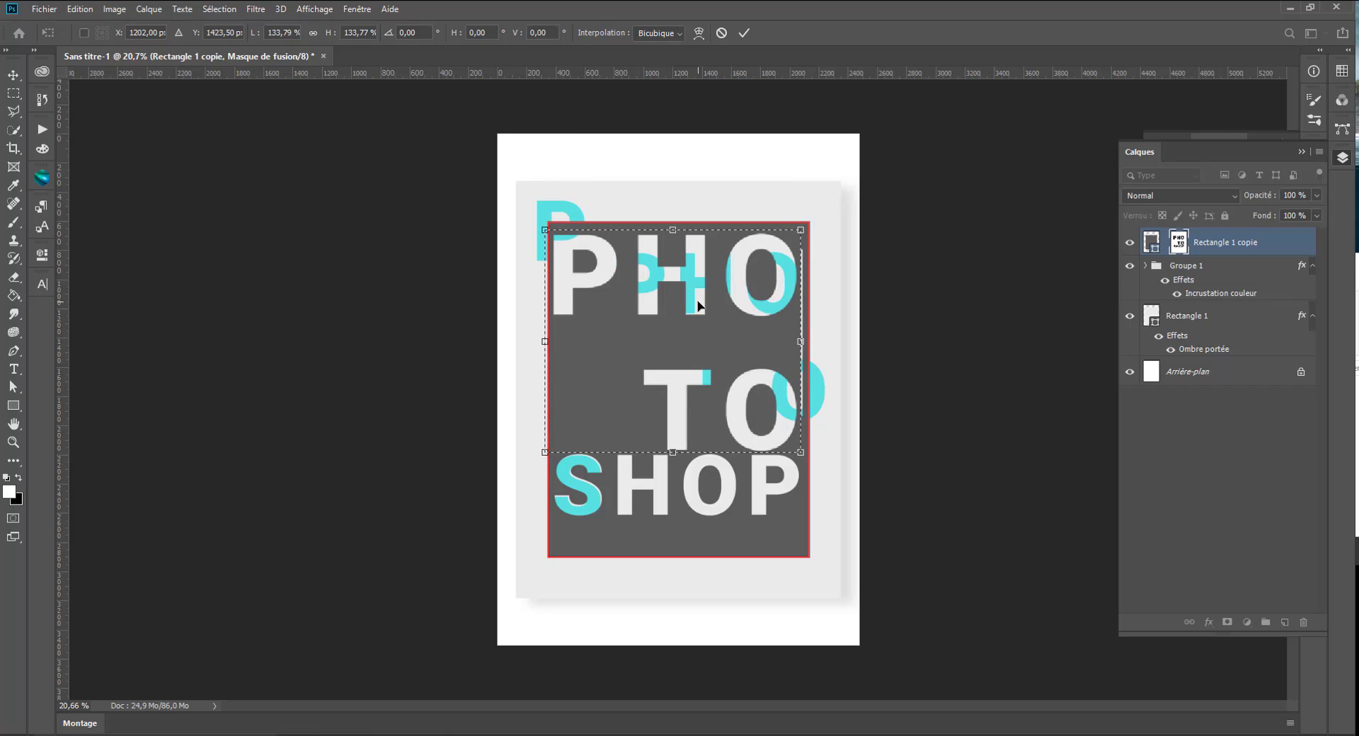
key(Return)
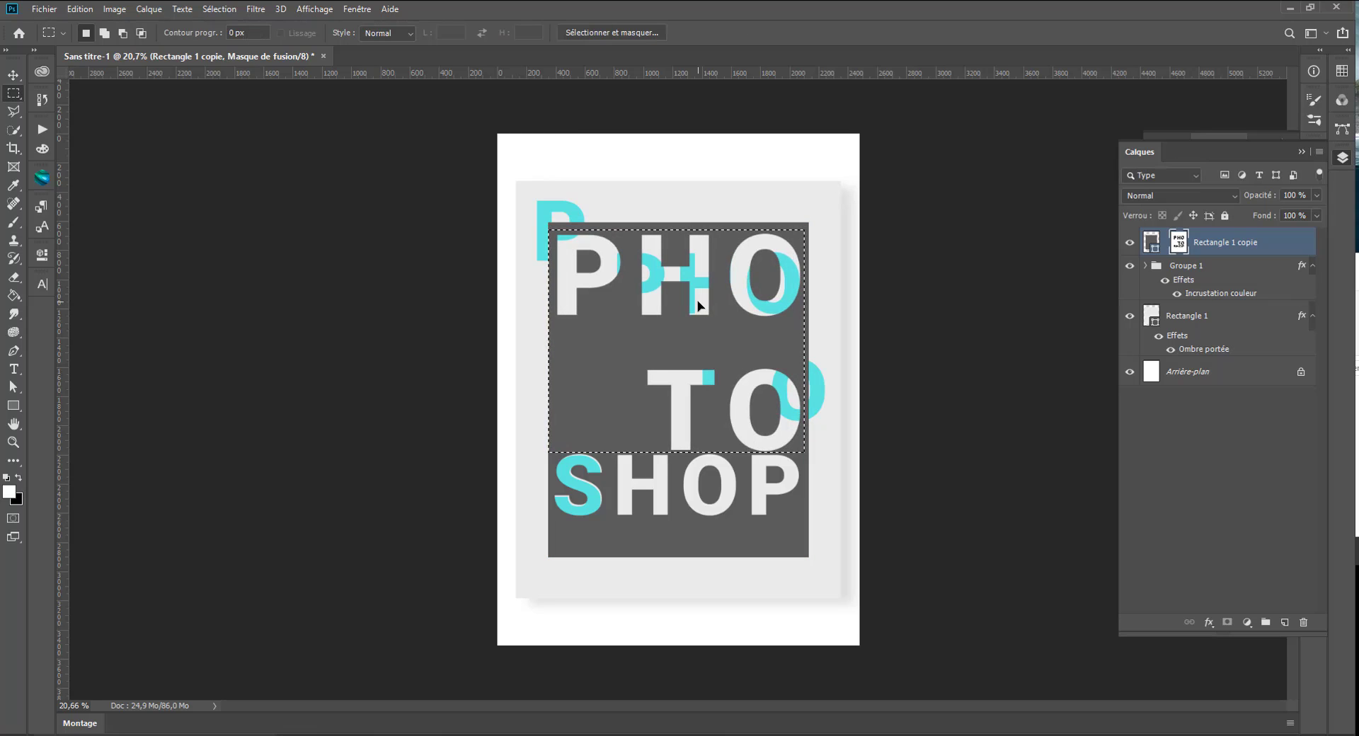
- Select the SHOP row on the mask, move it about 70 px down below the TO row, and deselect
click(183, 176)
drag(557, 536, 801, 451)
click(13, 75)
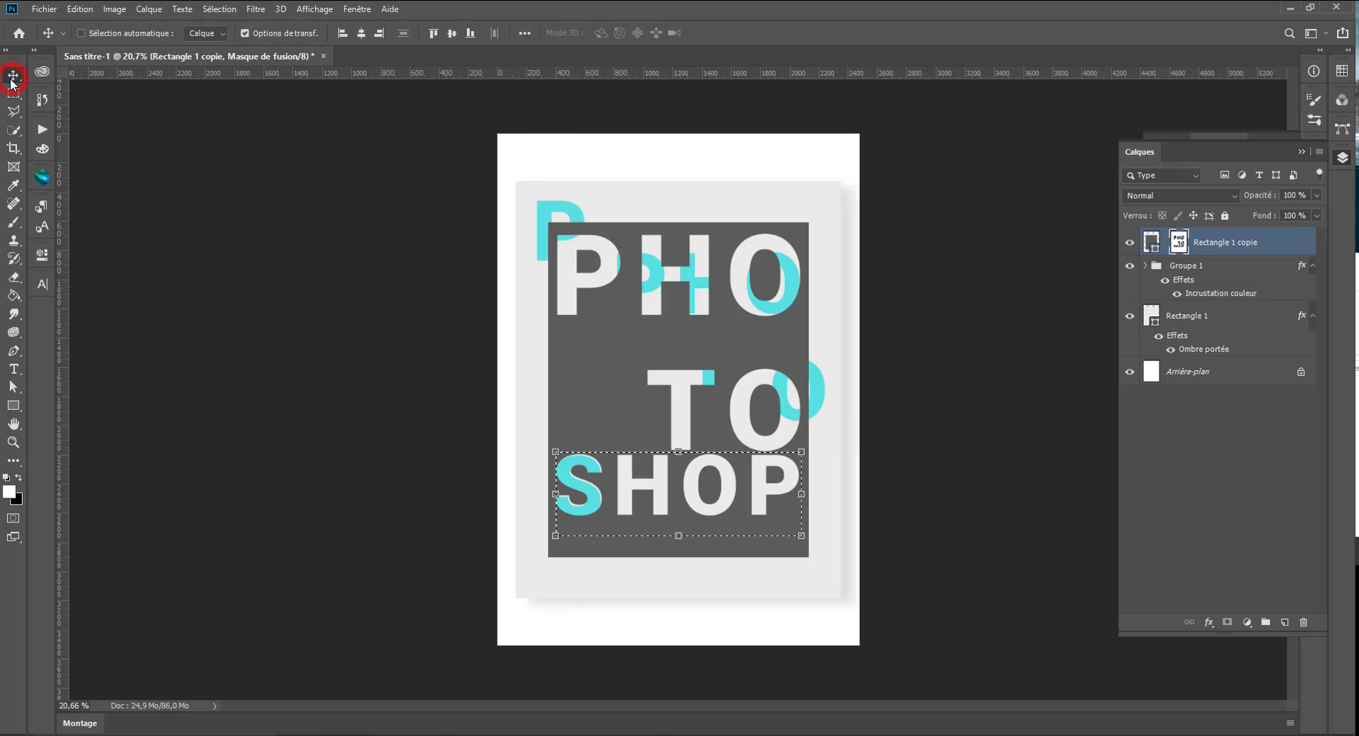
key(shift+Down)
key(shift+Down)
key(shift+Down)
key(shift+Down)
key(shift+Down)
key(shift+Down)
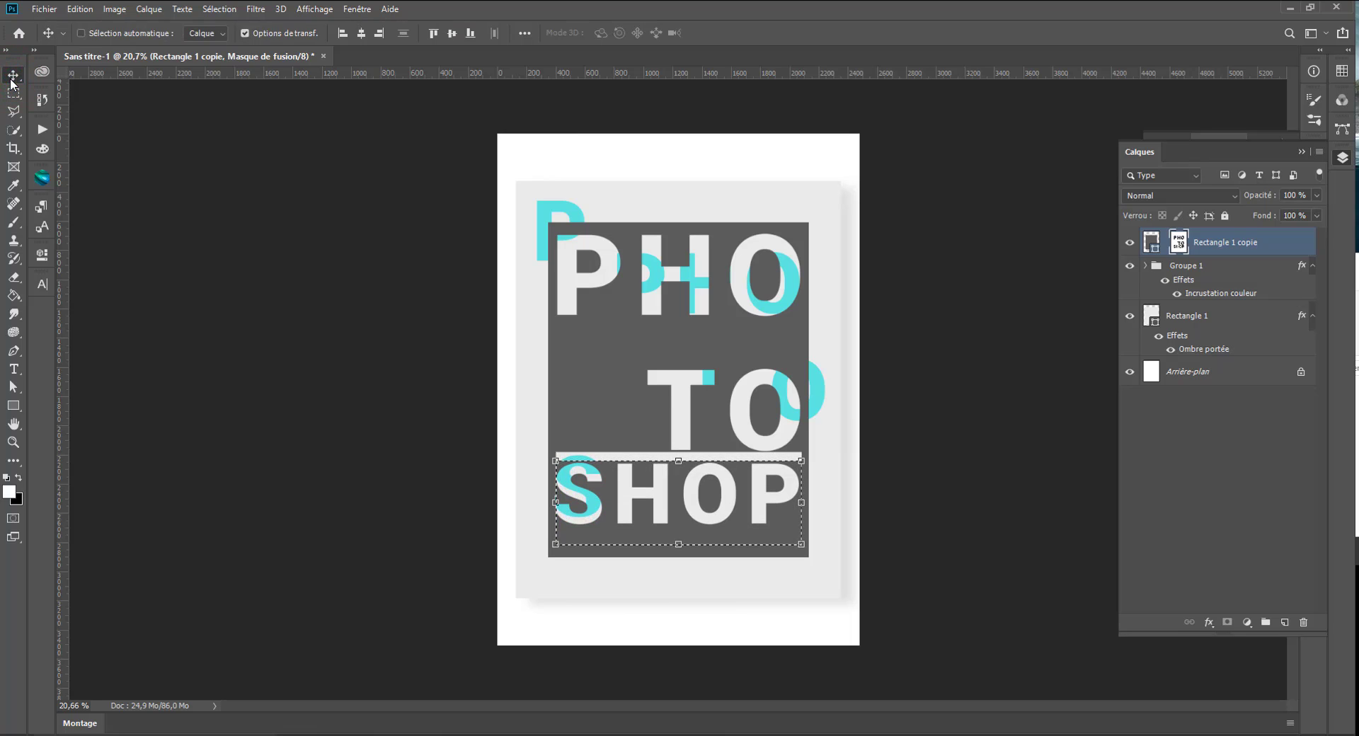
key(shift+Down)
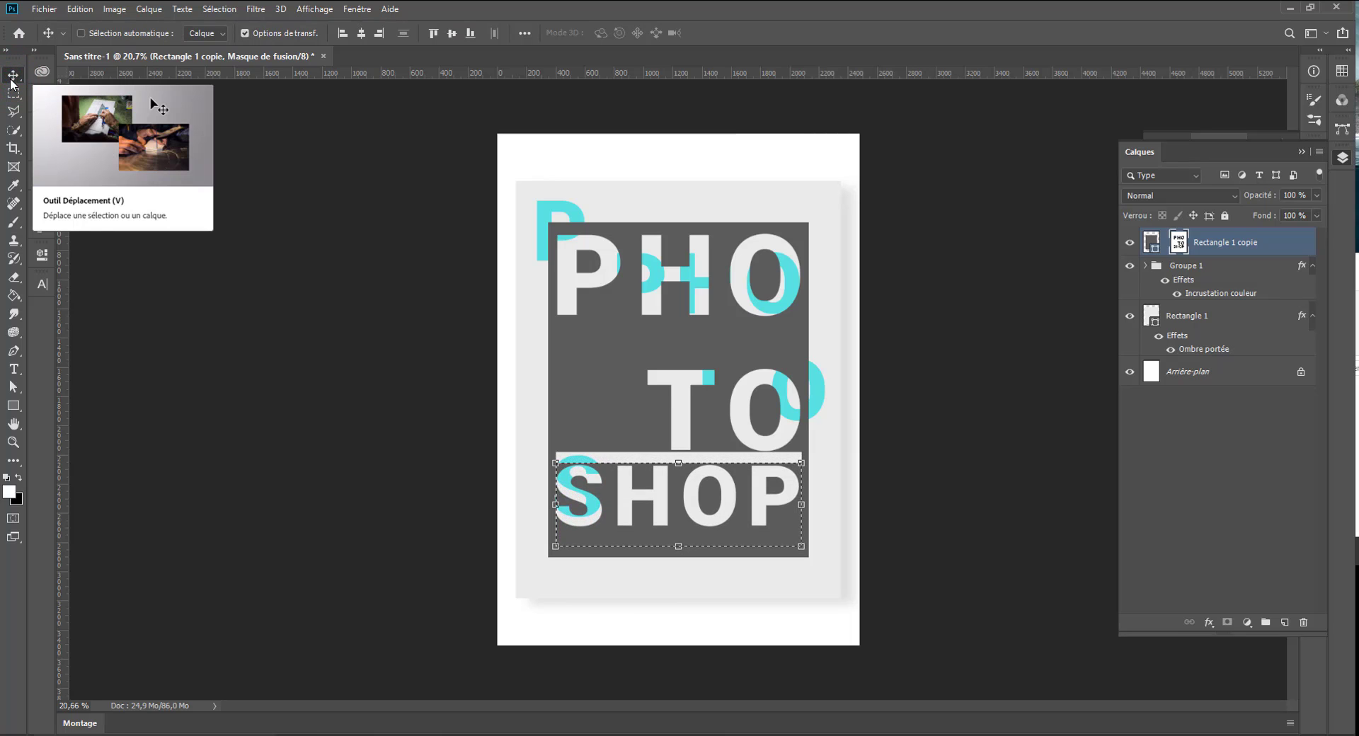
click(14, 92)
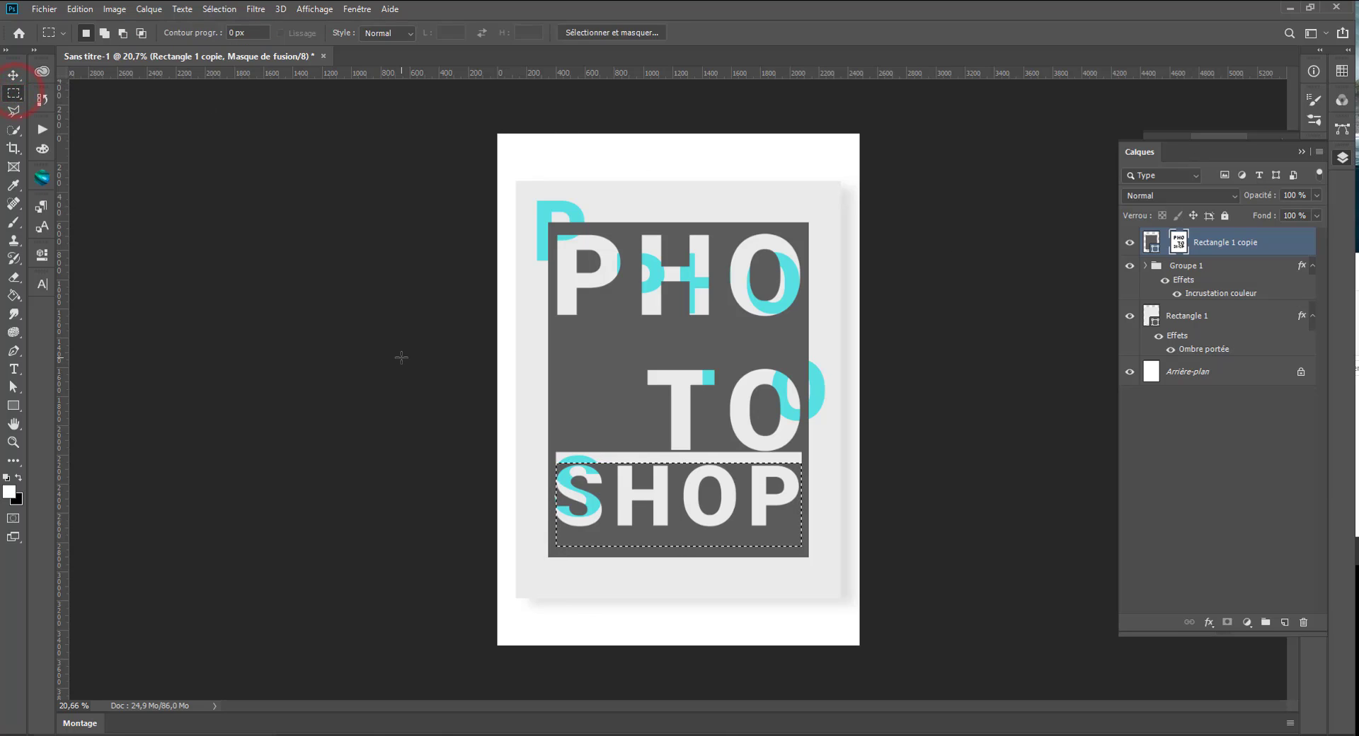
key(ctrl+d)
- Check the mask of Rectangle 1 copie on its own and select the thin light strip between the TO and SHOP rows
shift+click(1178, 242)
shift+click(1179, 242)
alt+click(1179, 242)
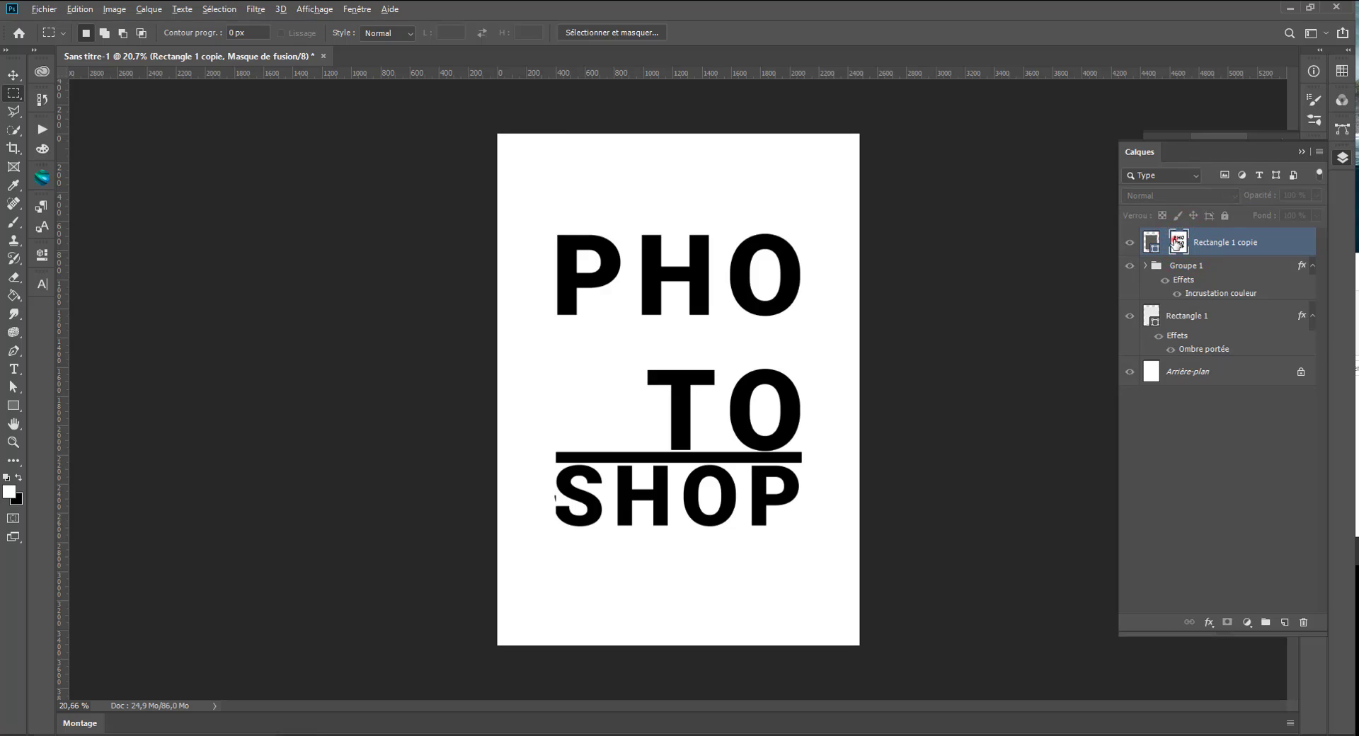
alt+click(1177, 241)
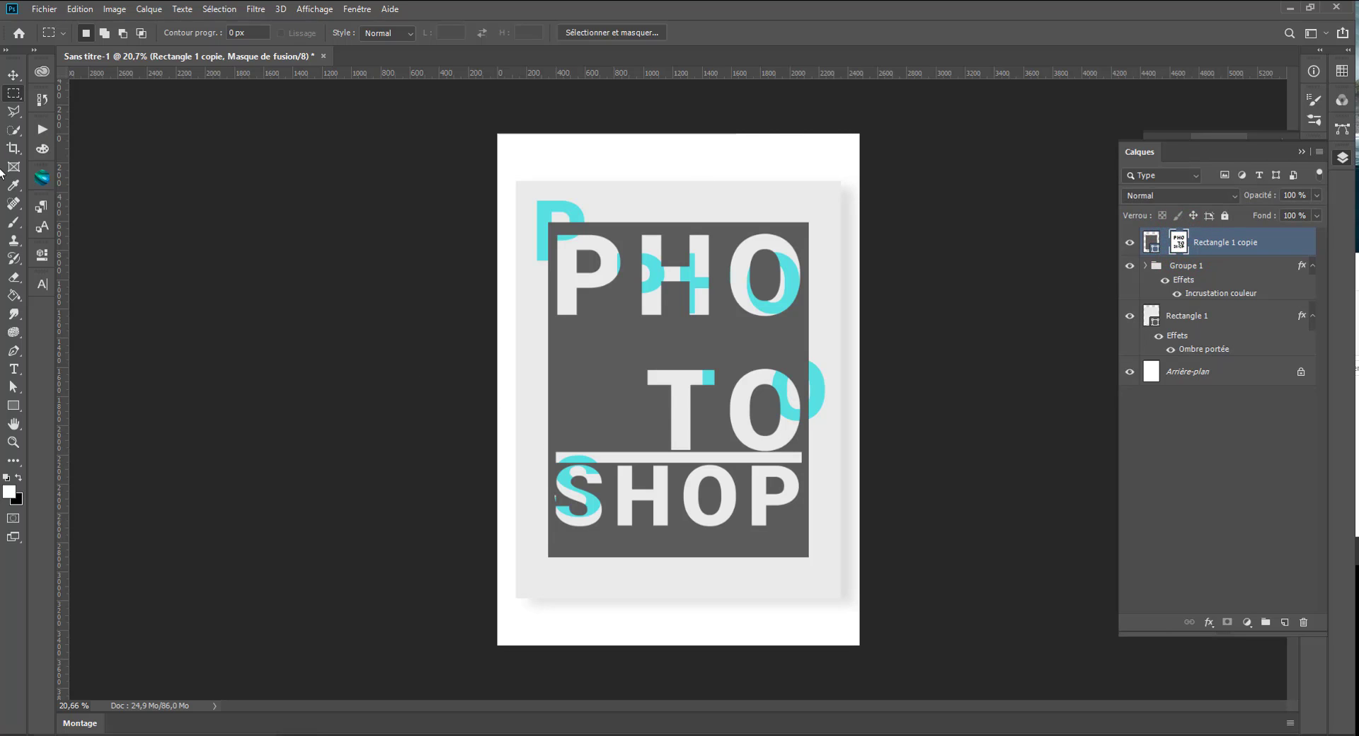
drag(659, 454, 803, 465)
key(Return)
key(BackSpace)
text(xxx)
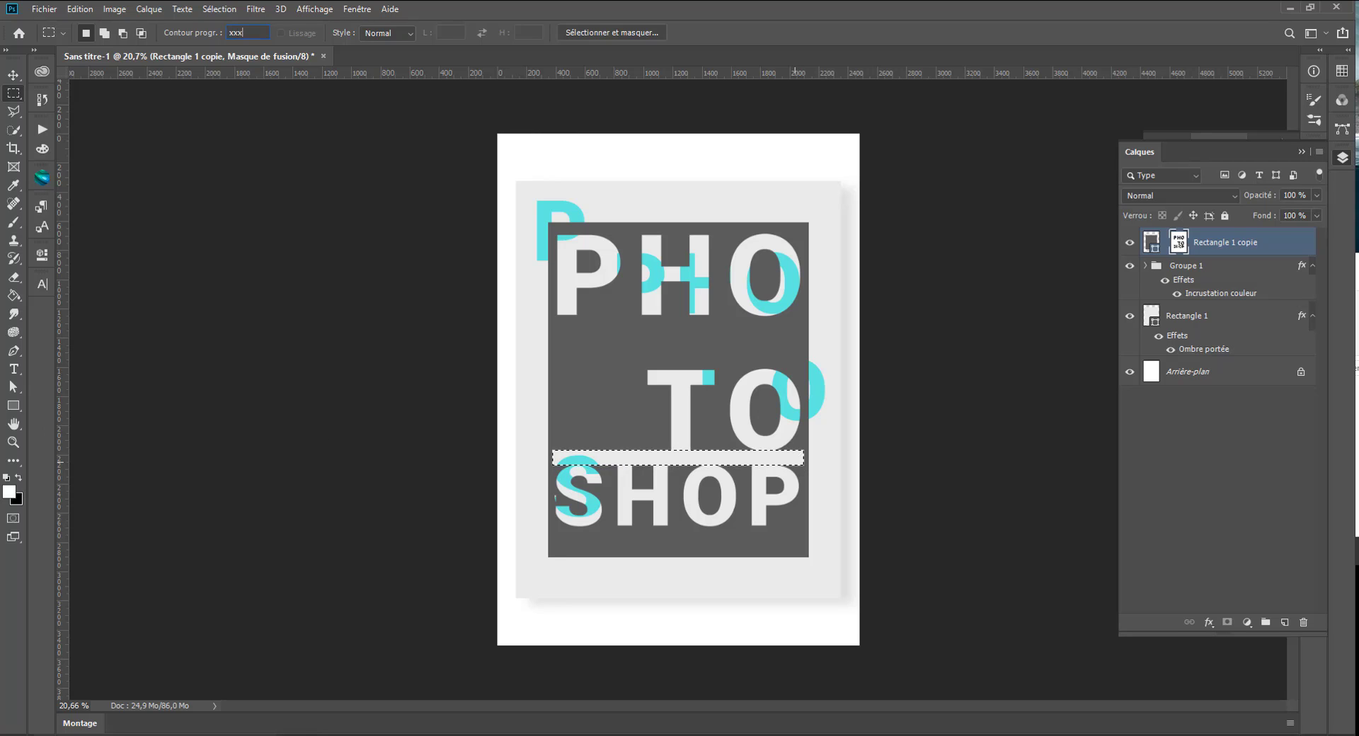
click(18, 481)
click(696, 291)
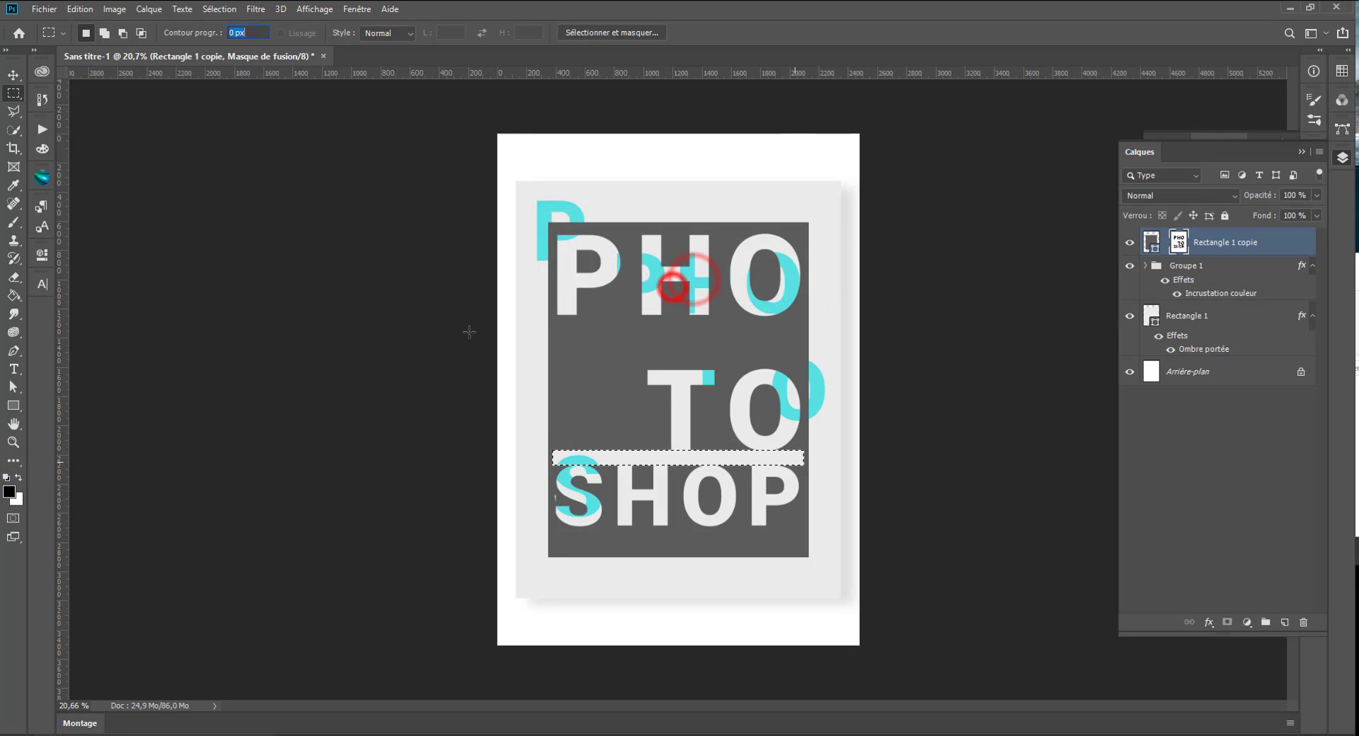
click(18, 480)
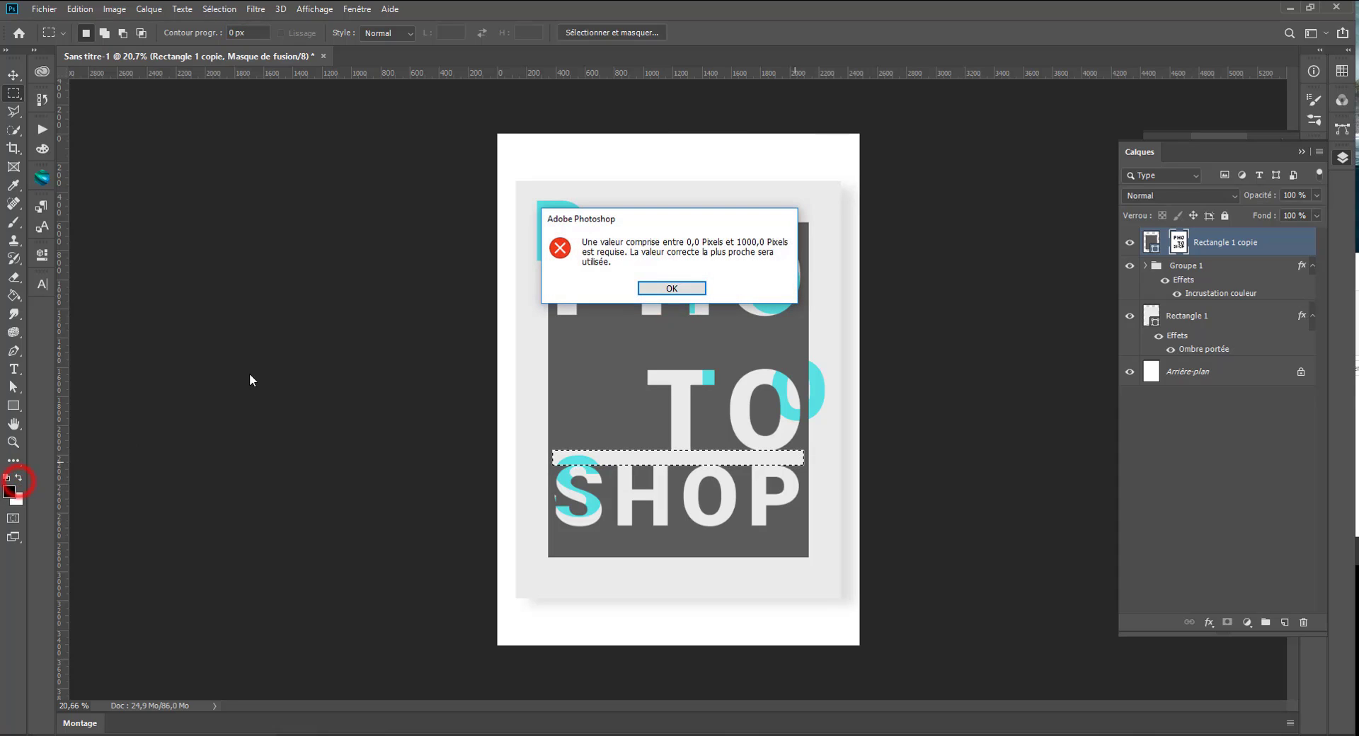
click(691, 287)
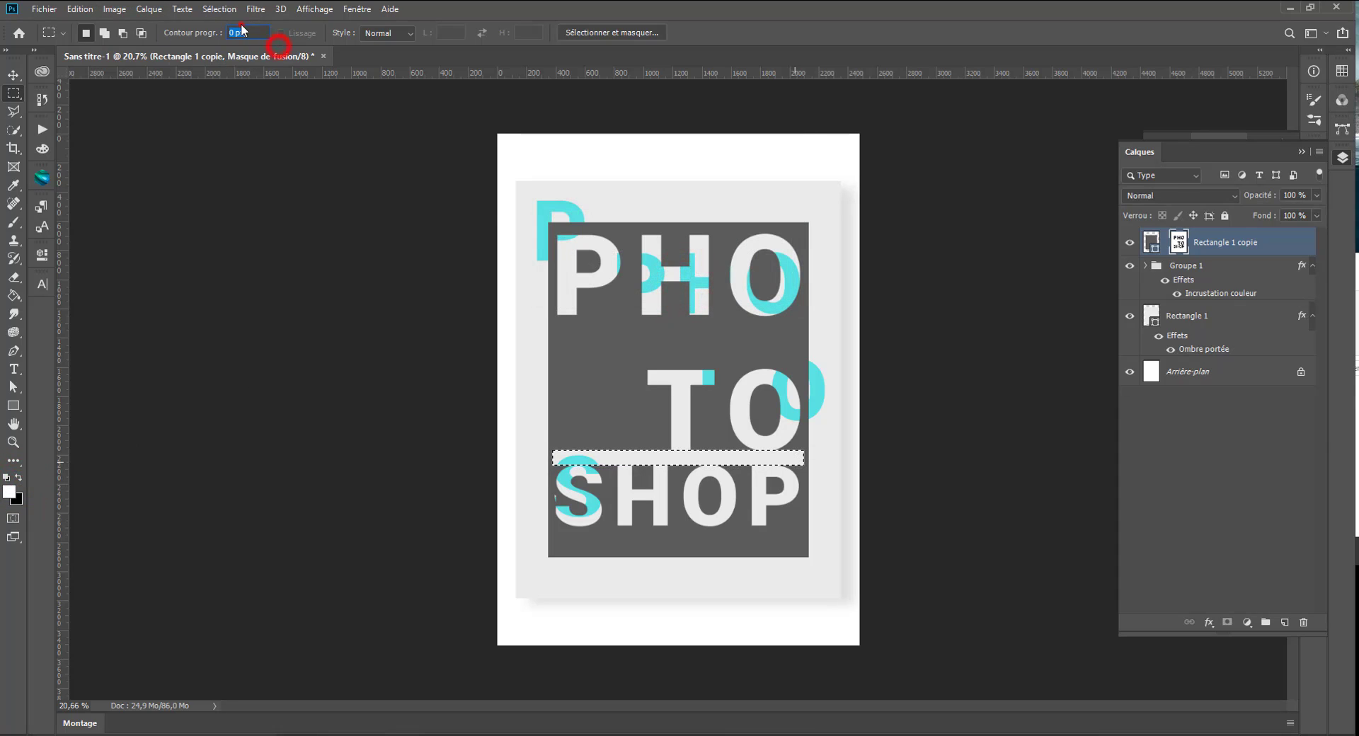
click(241, 32)
click(255, 249)
- Fill the strip between the TO and SHOP rows with white on the mask and deselect
click(17, 479)
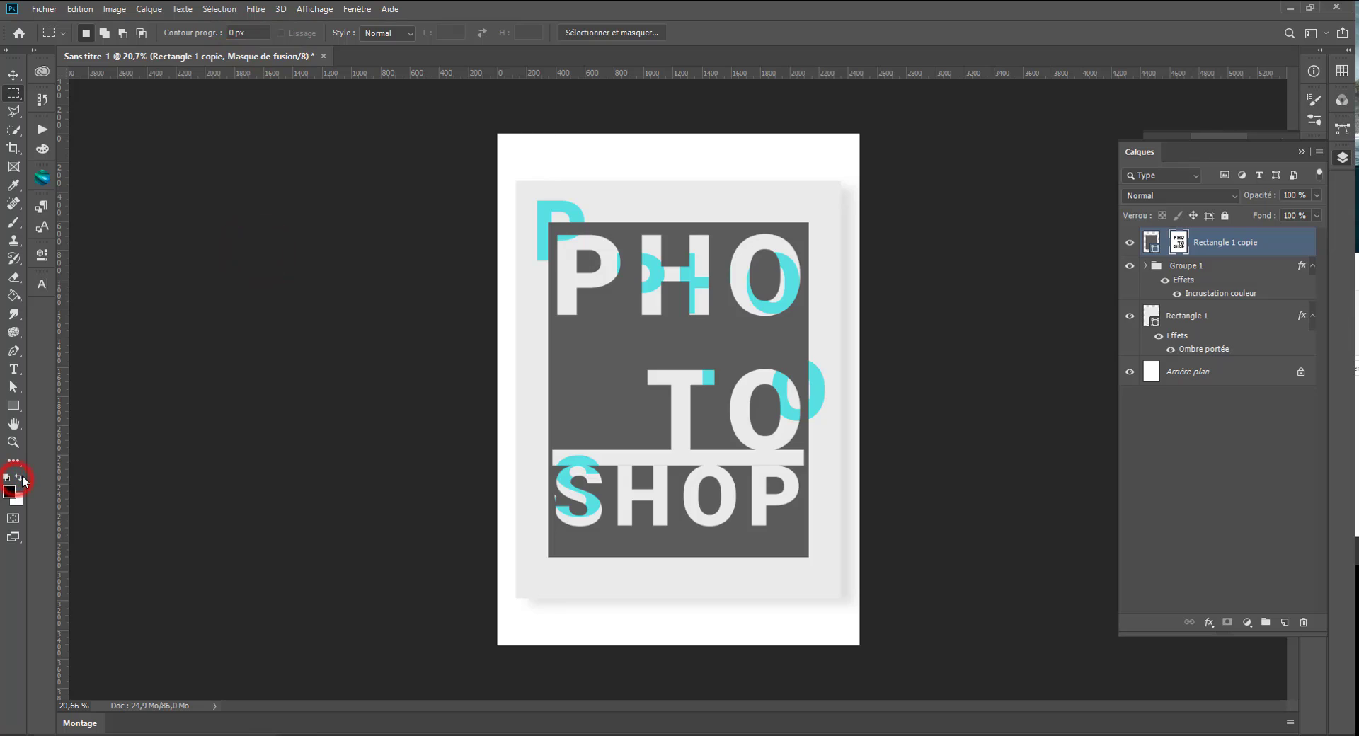
key(Delete)
key(ctrl+z)
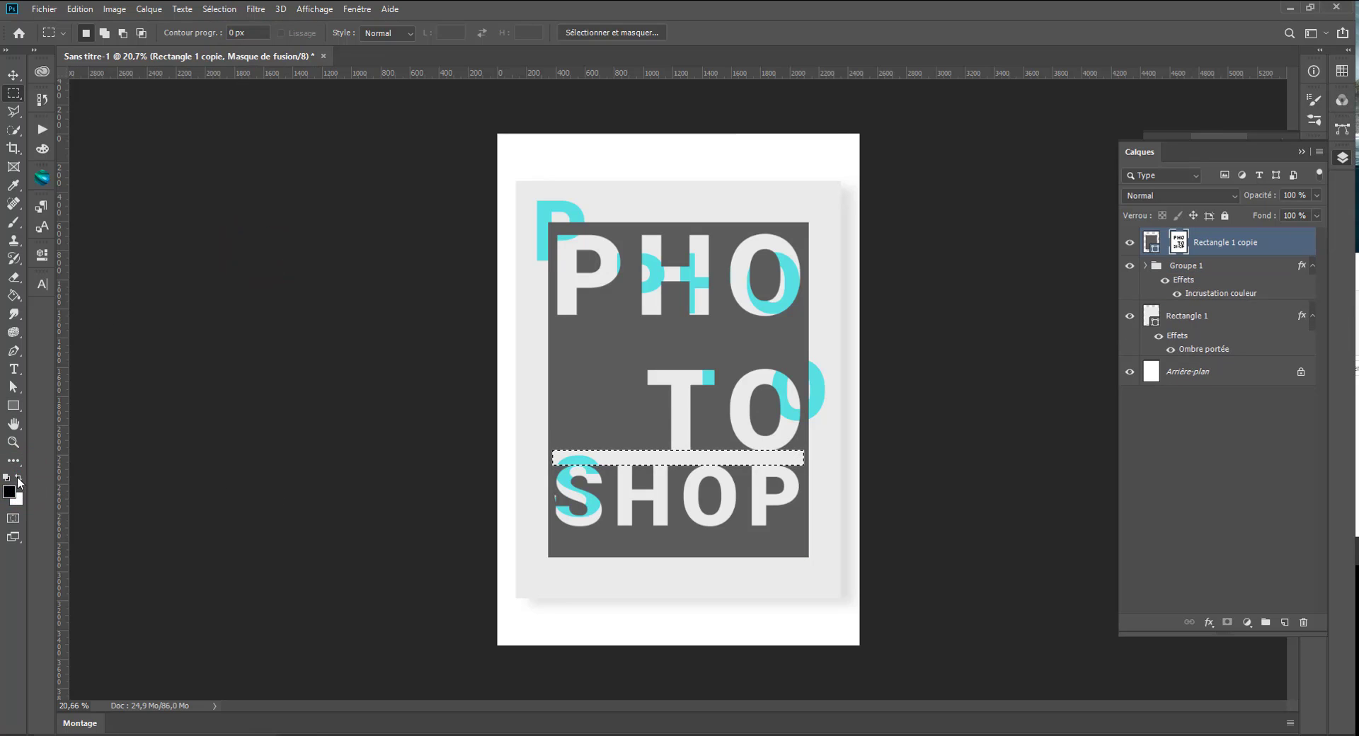
click(282, 500)
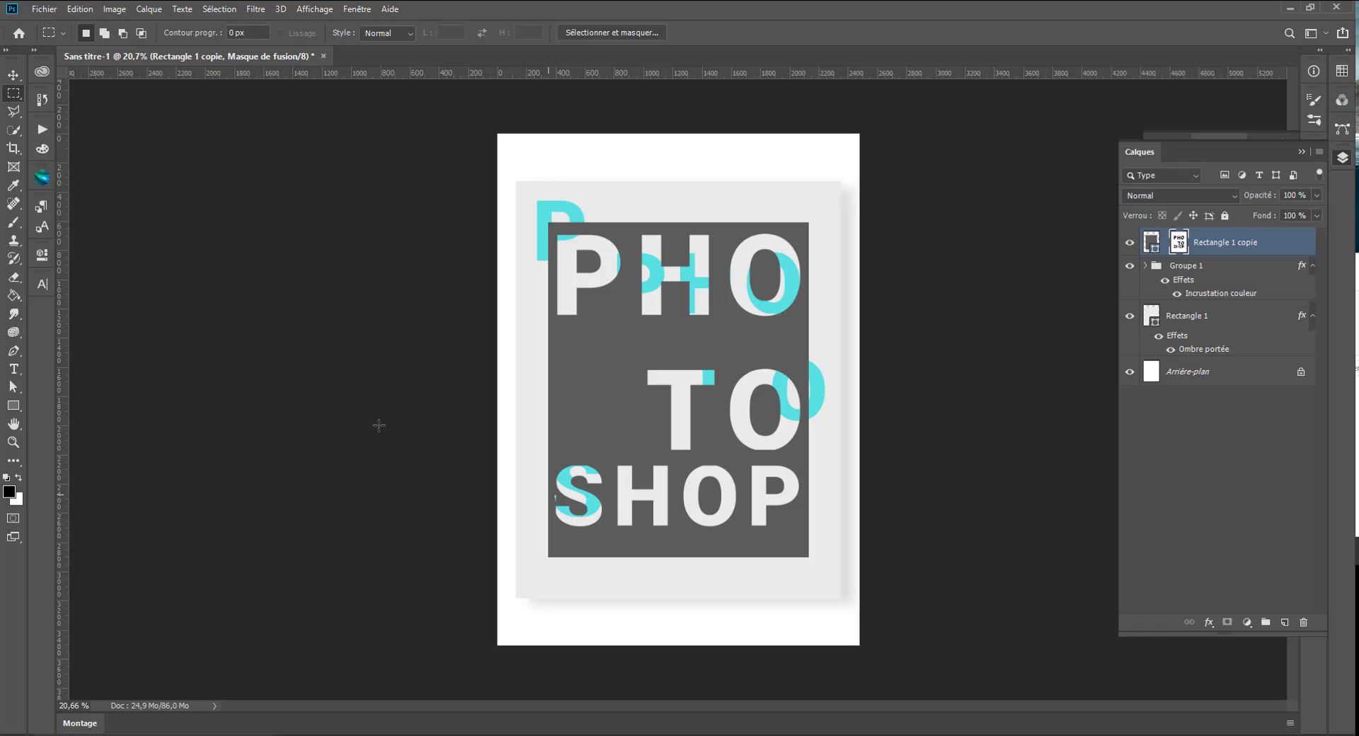
- Paint white over the small leftover speck beside the S of SHOP on the mask using a hard round 26 px brush
key(ctrl+plus)
key(ctrl+plus)
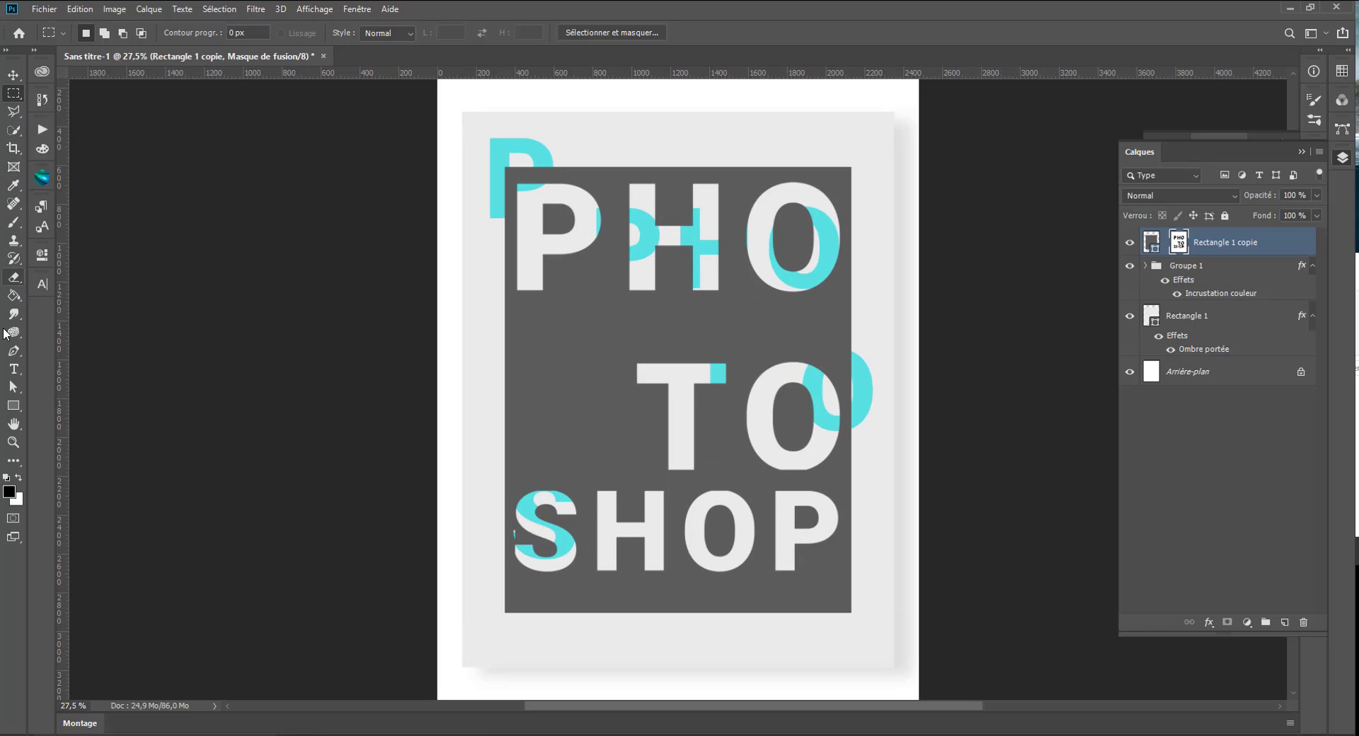
click(13, 278)
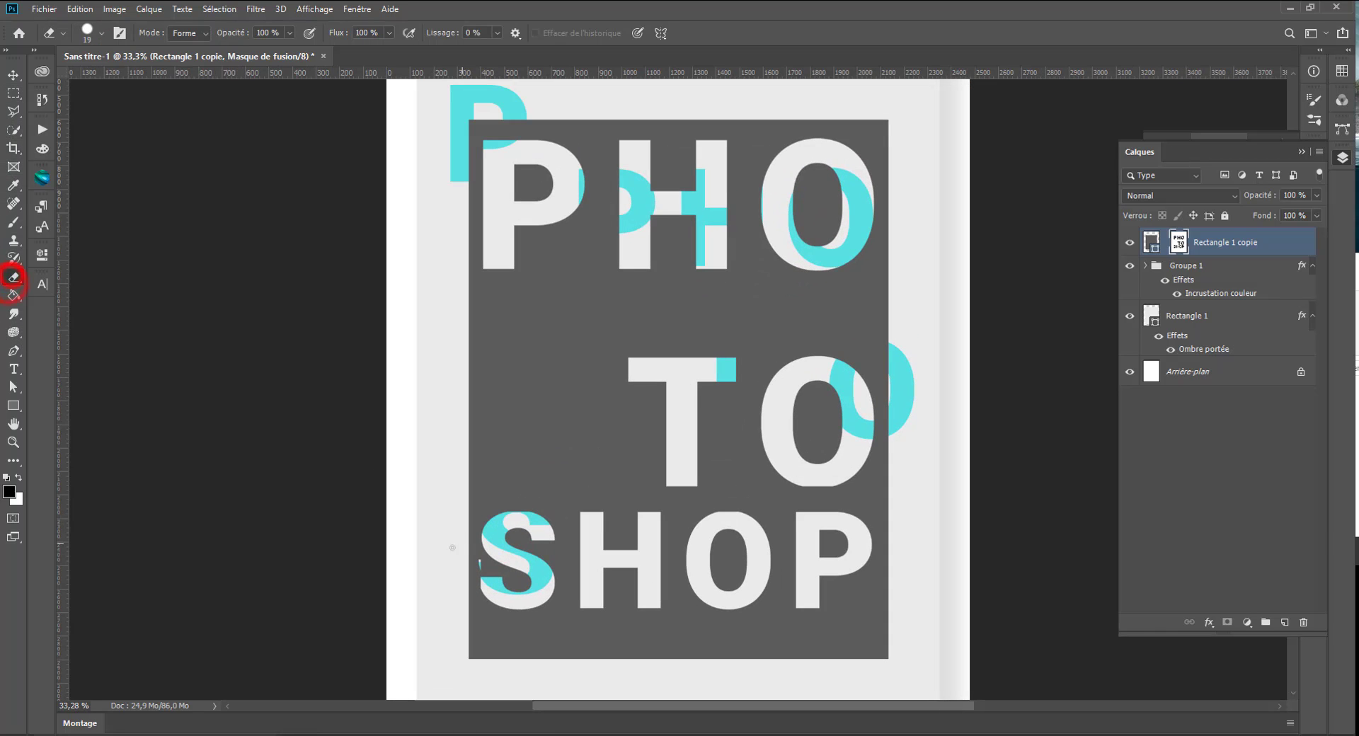
click(14, 223)
right_click(429, 549)
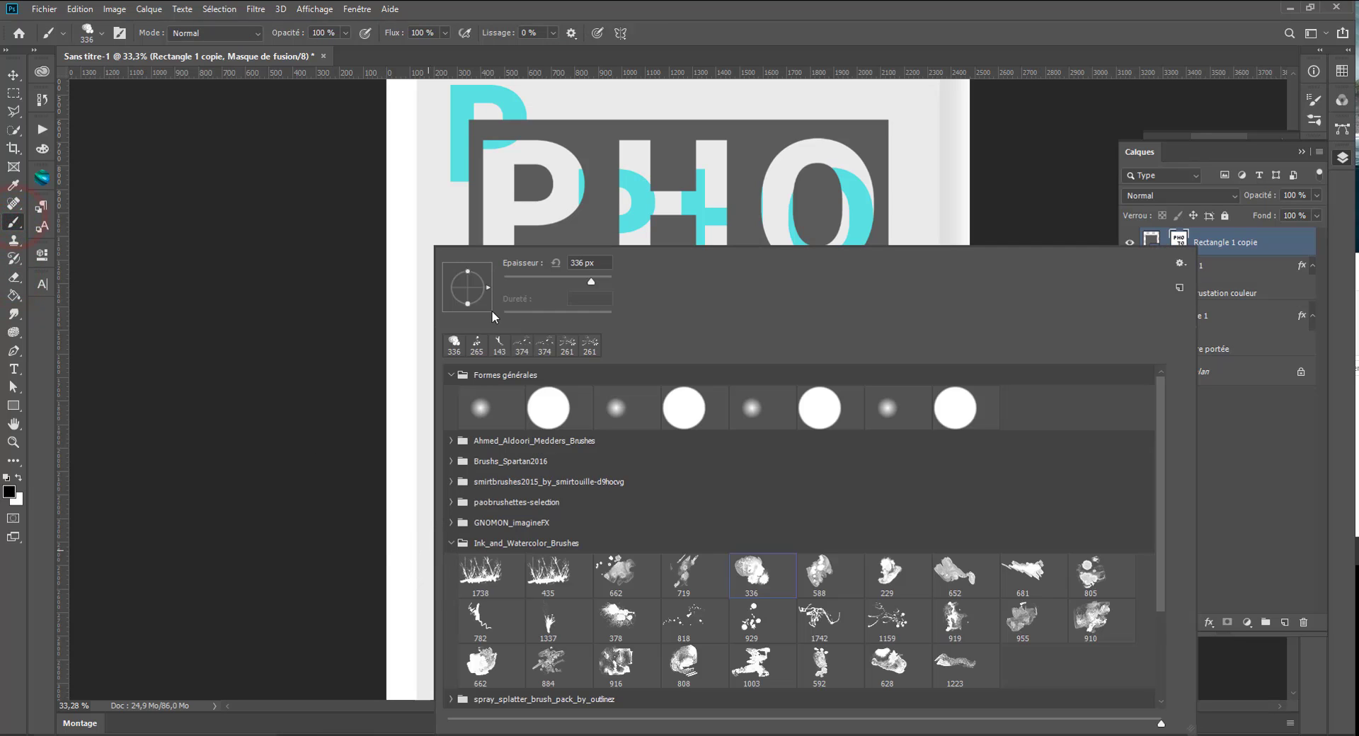
click(535, 398)
click(518, 281)
click(235, 367)
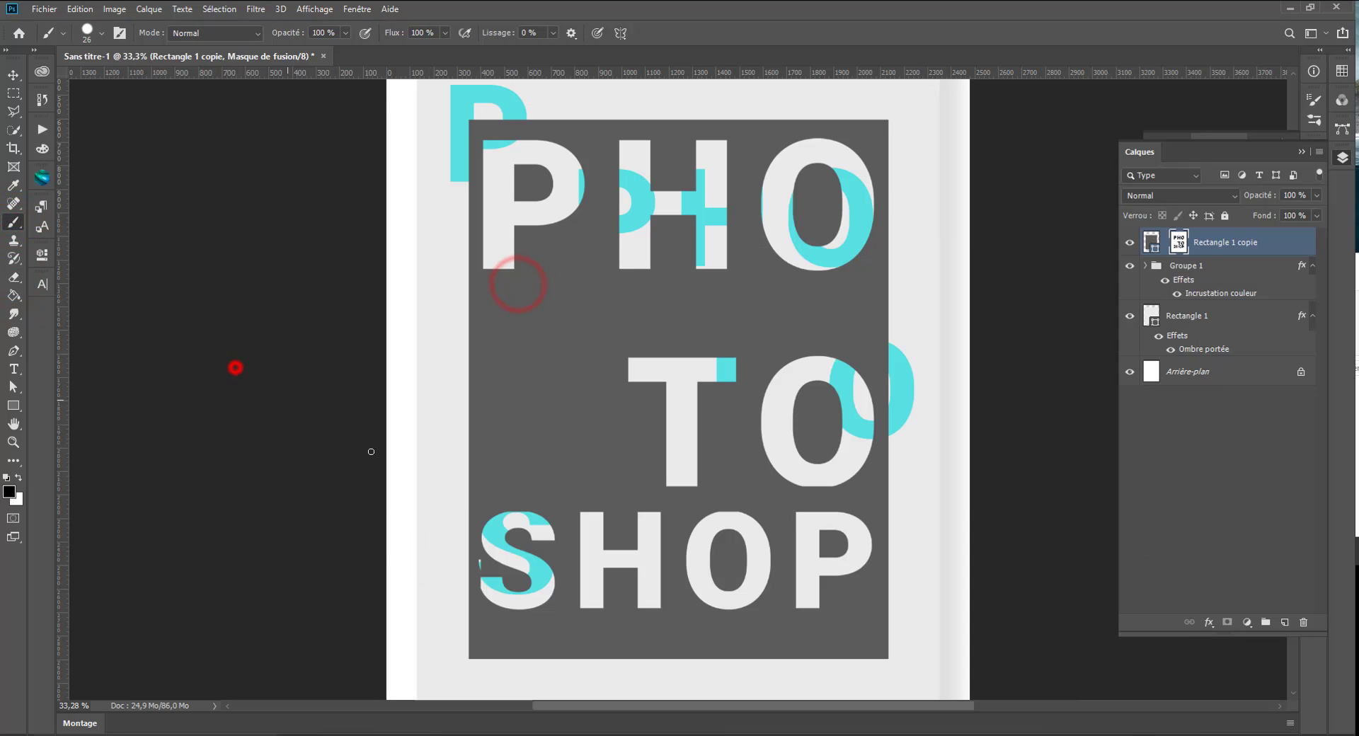
click(472, 564)
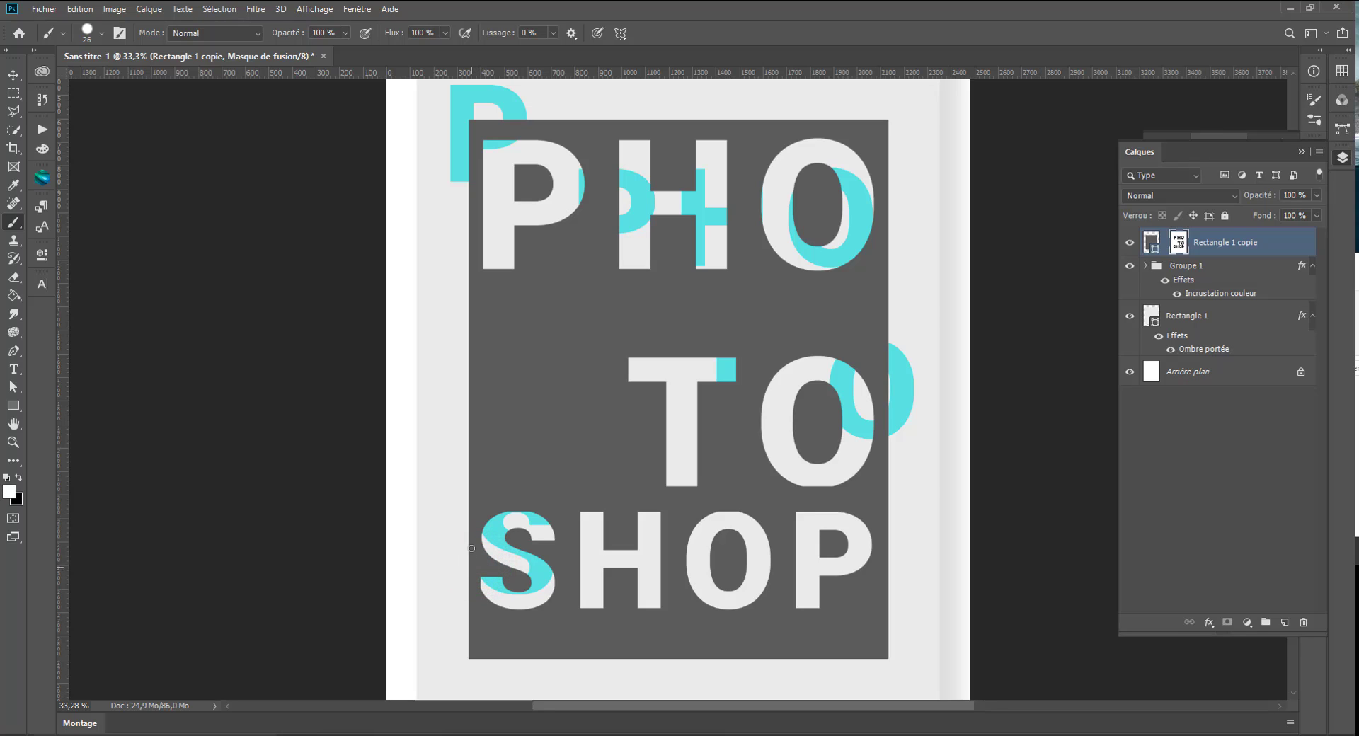
scroll(464, 566, down, 3)
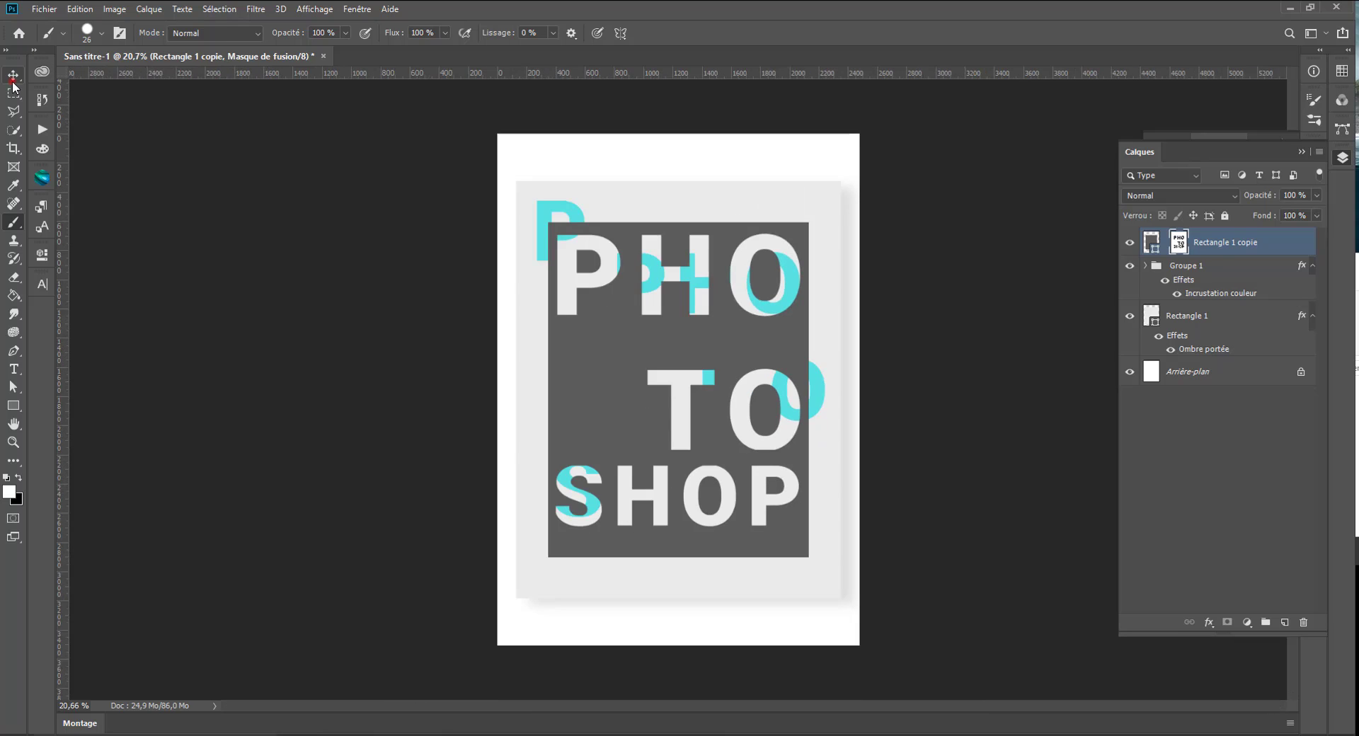
- Enlarge the turquoise P on Calque 1 copie to about 150 % and rotate it counter-clockwise at the dark rectangle's upper-left corner
click(13, 76)
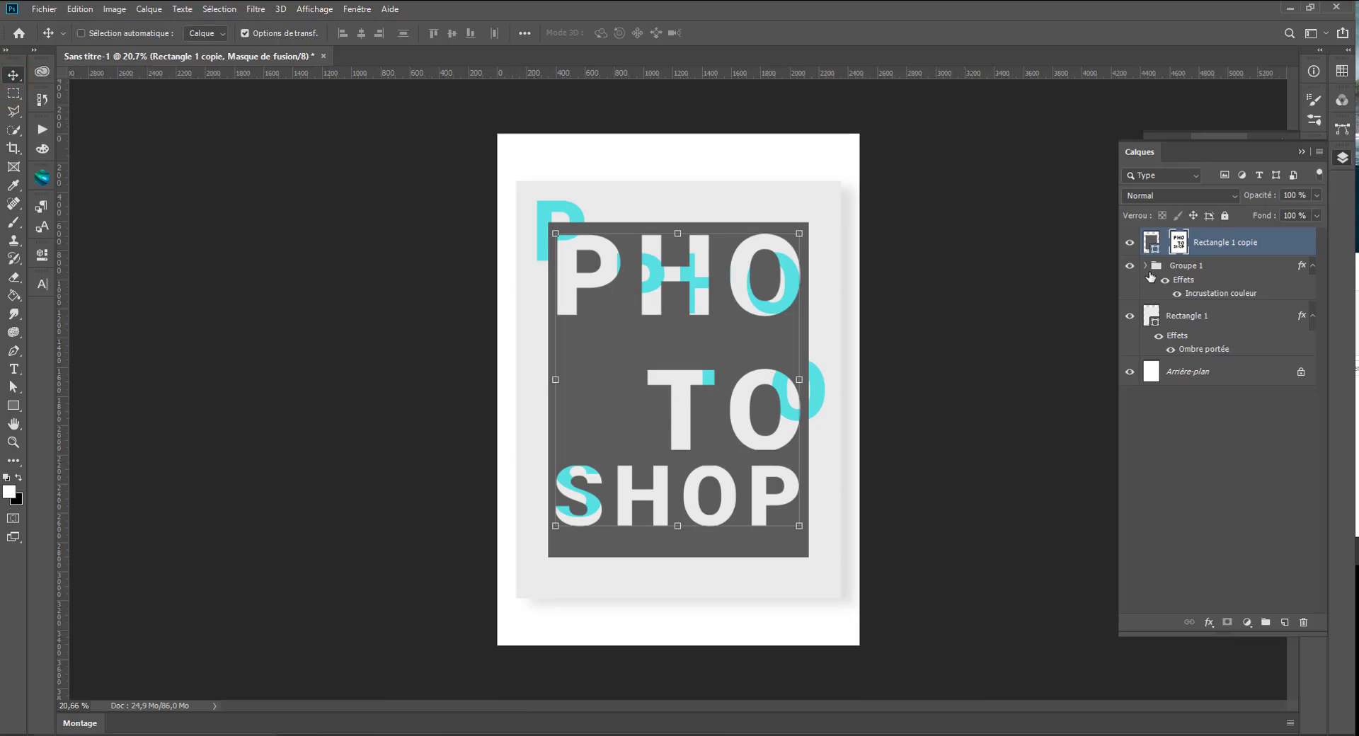
click(1148, 266)
click(1197, 315)
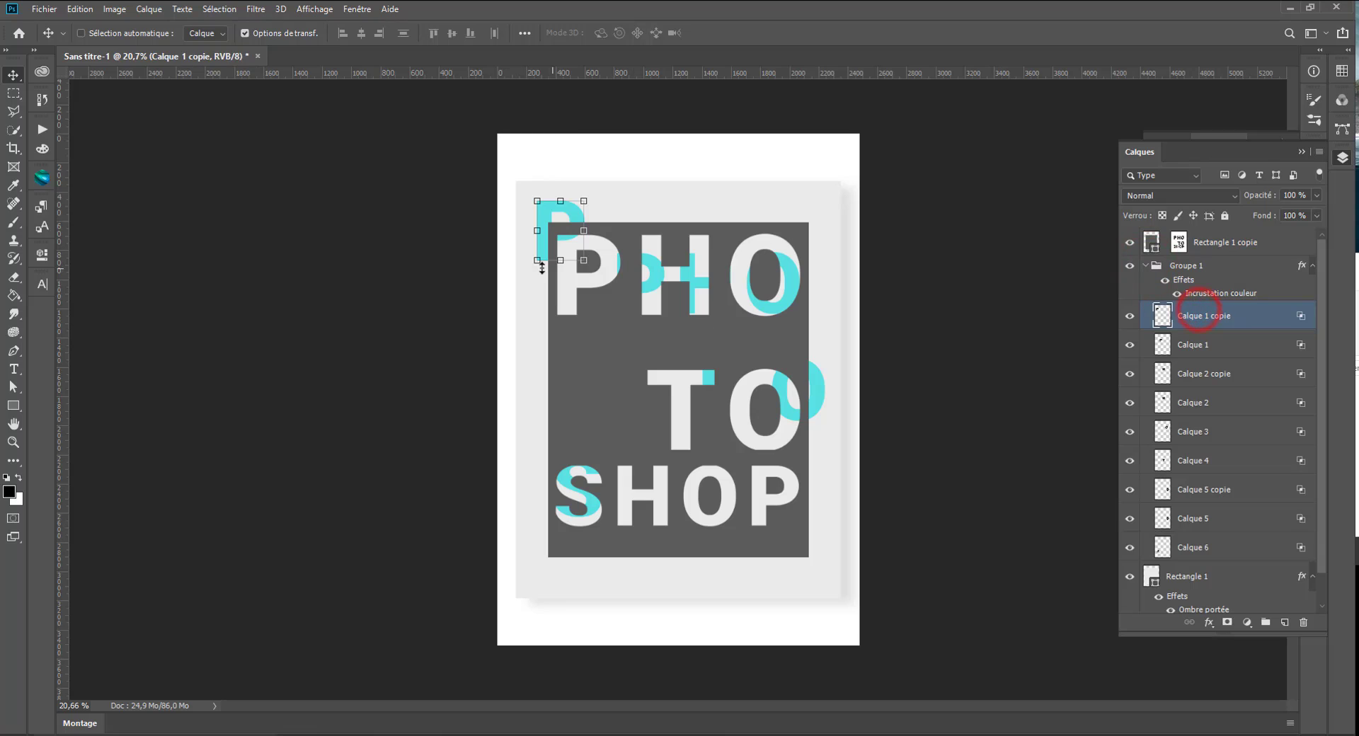
drag(583, 260, 603, 285)
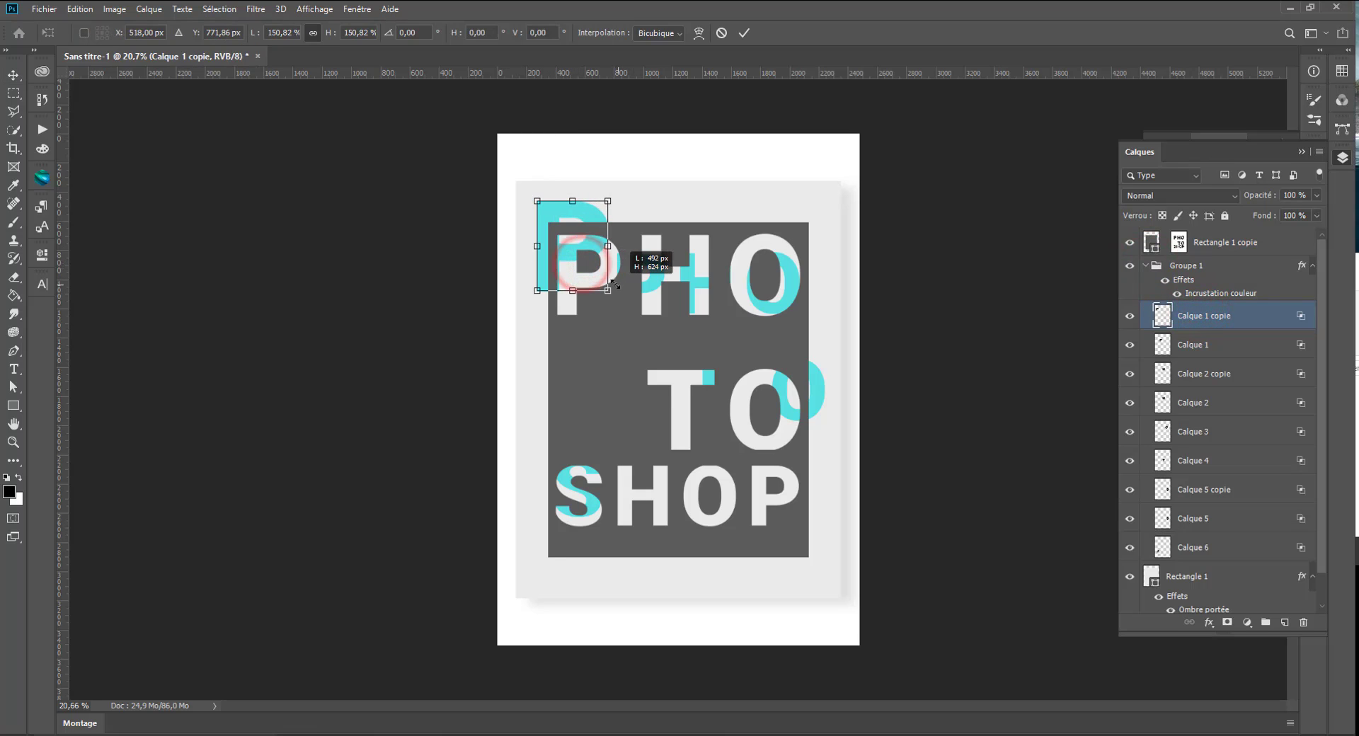
drag(626, 200, 600, 179)
key(Return)
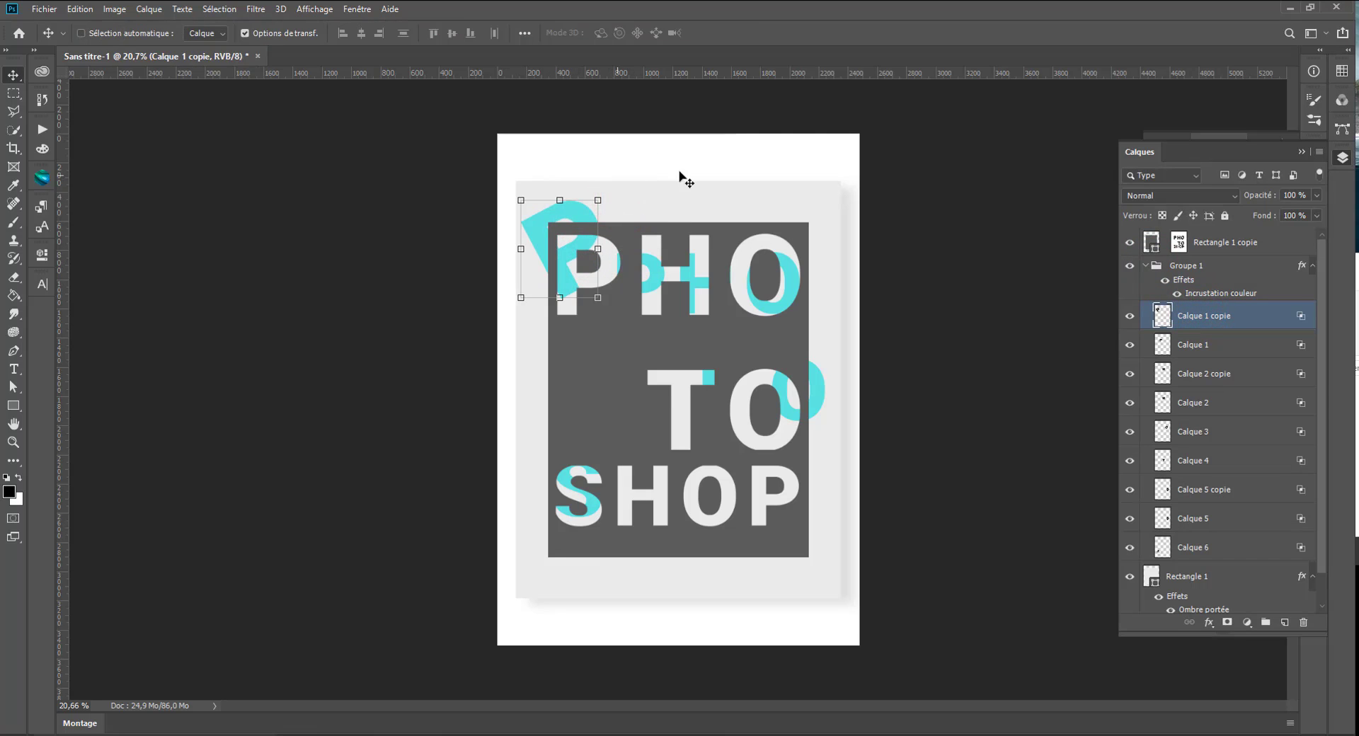
- Place the P on Calque 1 across the dark rectangle's lower edge, scaled to about 148 % and rotated about -39°
click(1174, 345)
drag(649, 284, 745, 607)
drag(673, 583, 682, 572)
double_click(682, 574)
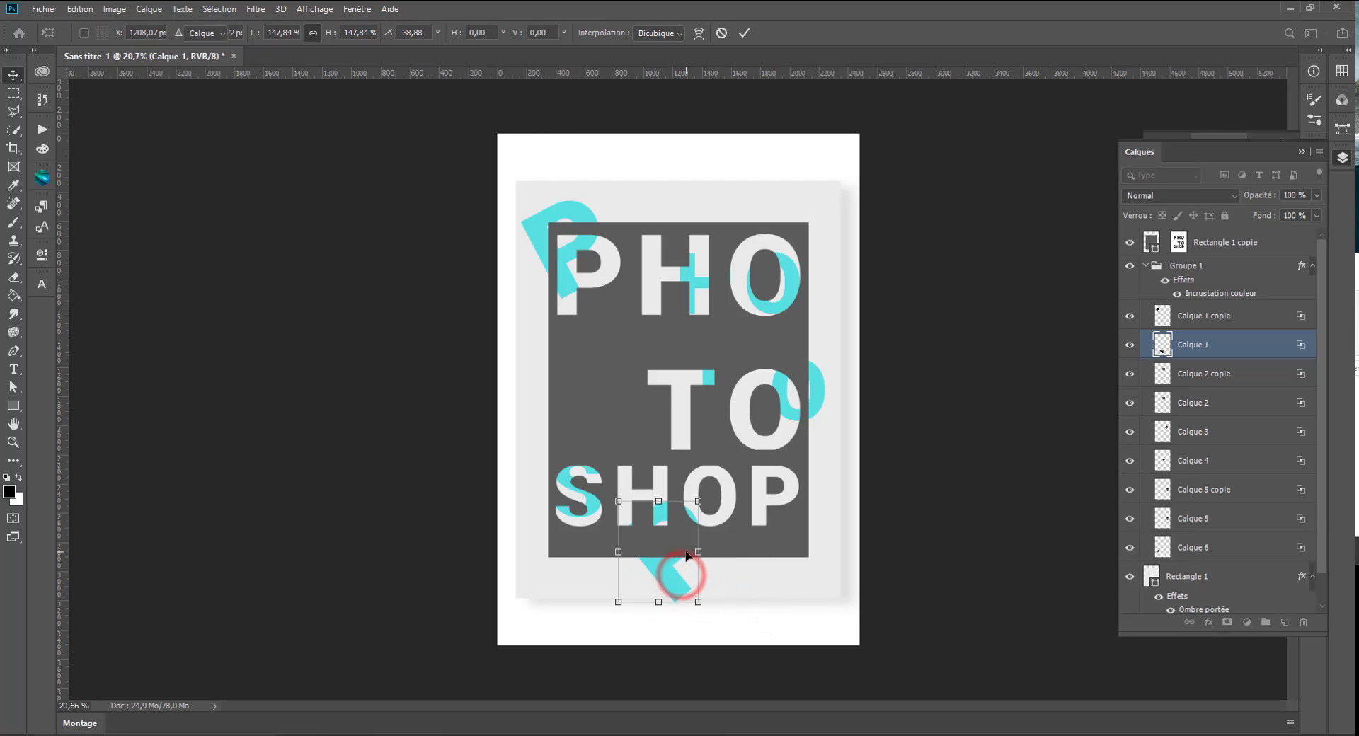
- Enlarge the turquoise H on Calque 2 copie, rotate it clockwise and place it across the dark rectangle's upper edge behind PHO
click(1202, 376)
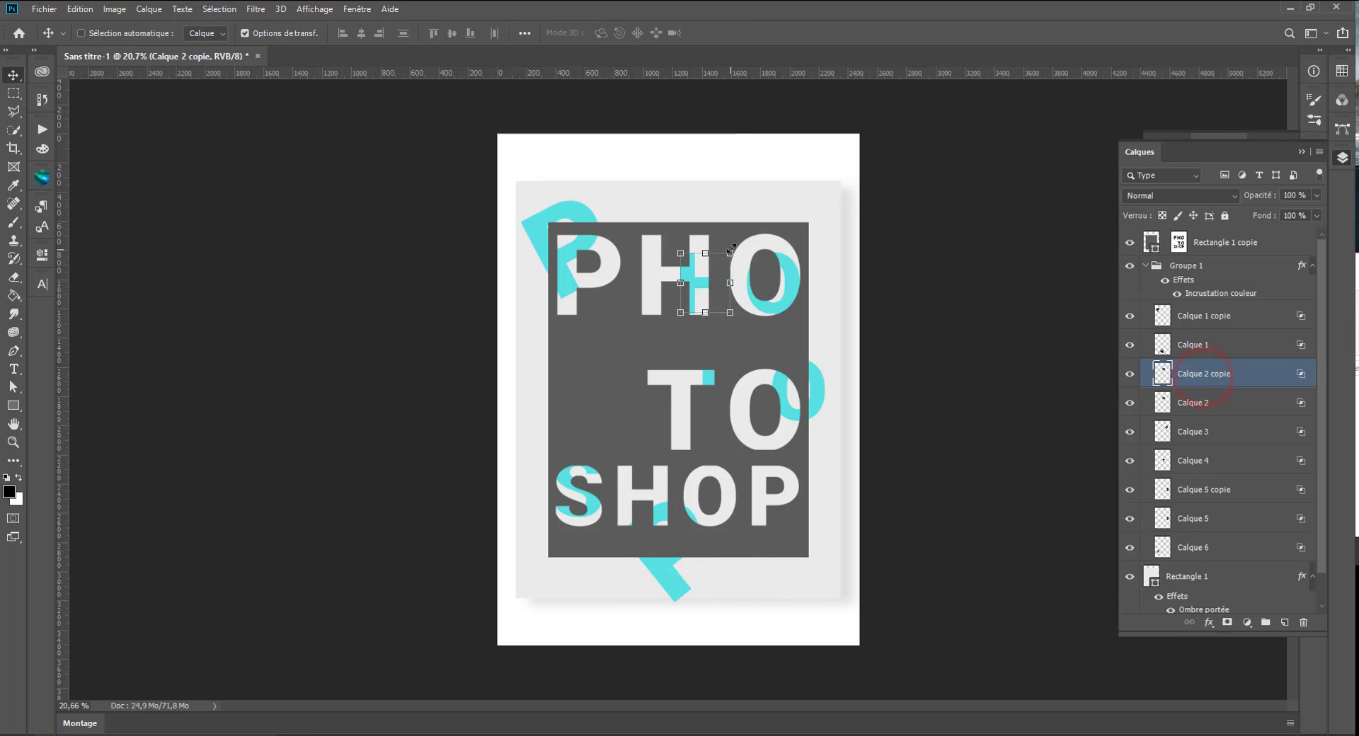
drag(731, 249, 679, 220)
double_click(693, 252)
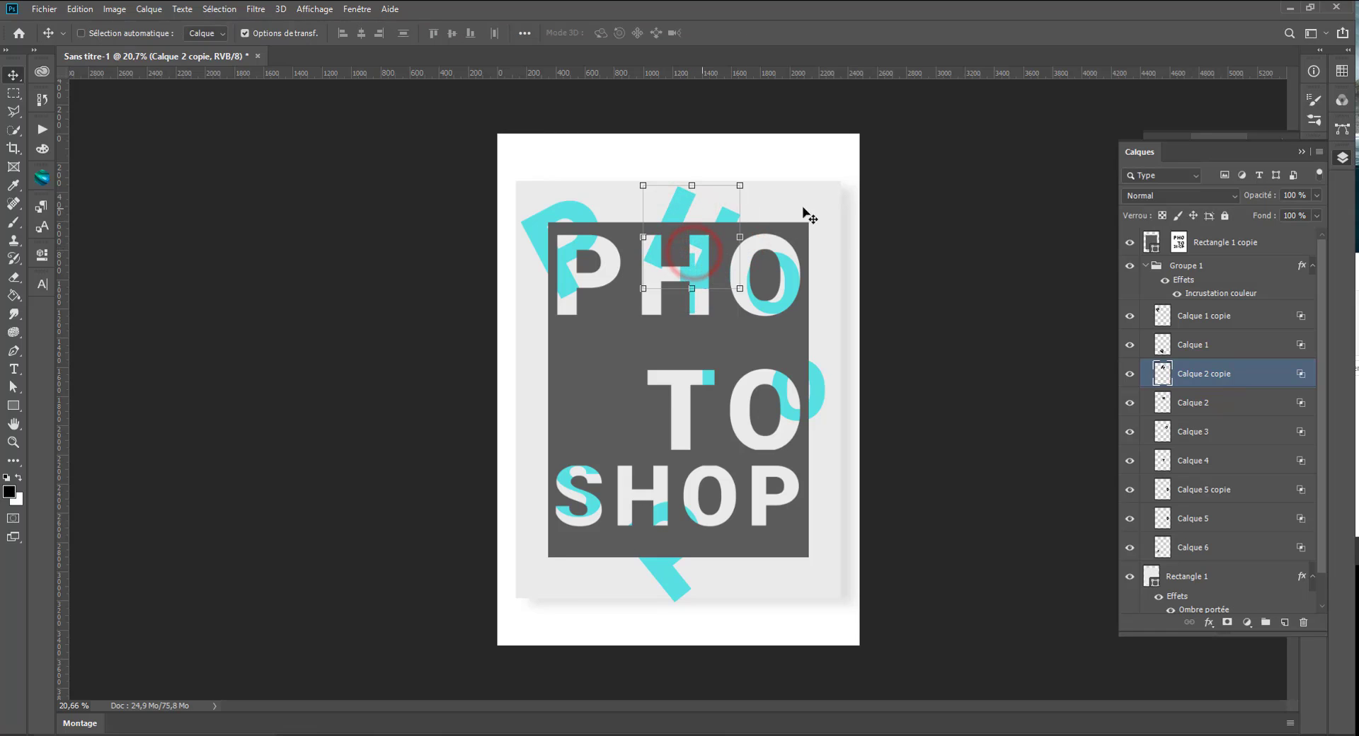
- Move the H on Calque 2 to the dark rectangle's left edge beside TO, then enlarge and rotate it clockwise
click(1166, 409)
drag(692, 297, 532, 429)
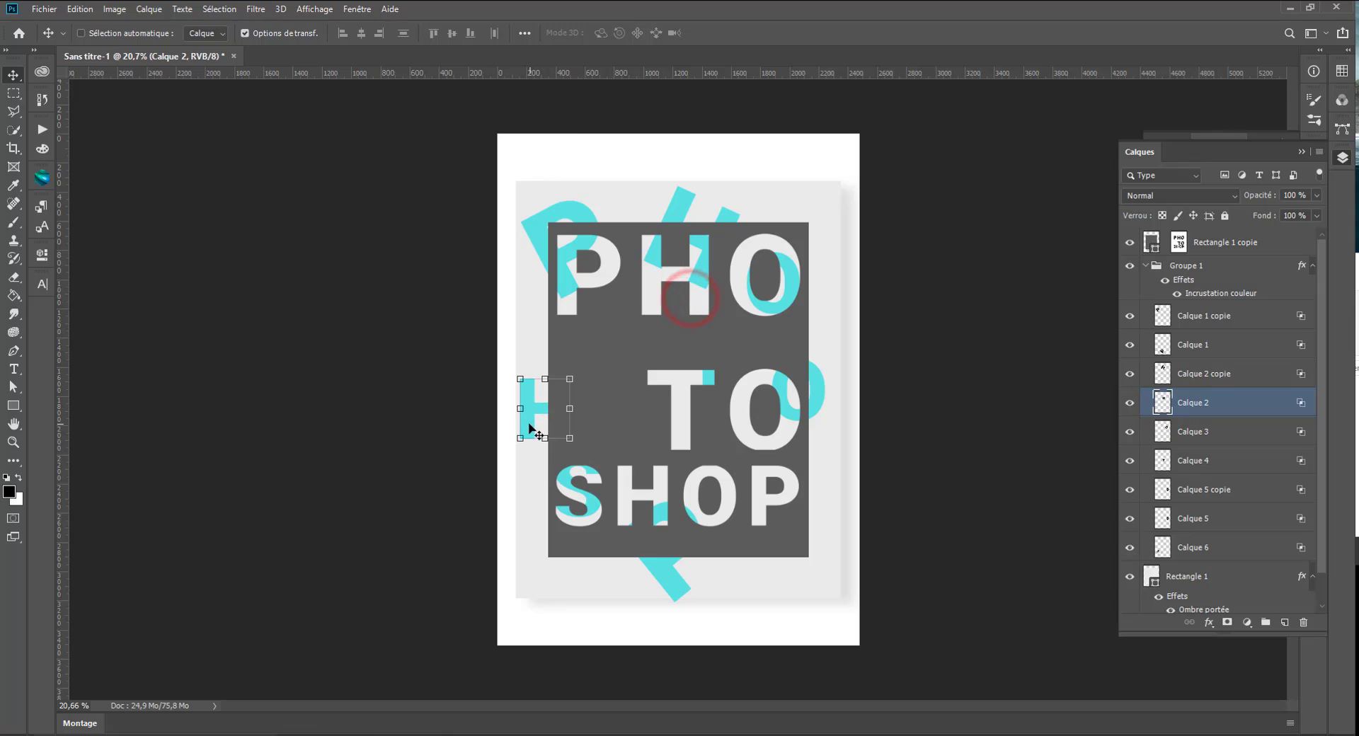
drag(578, 370, 663, 348)
key(Return)
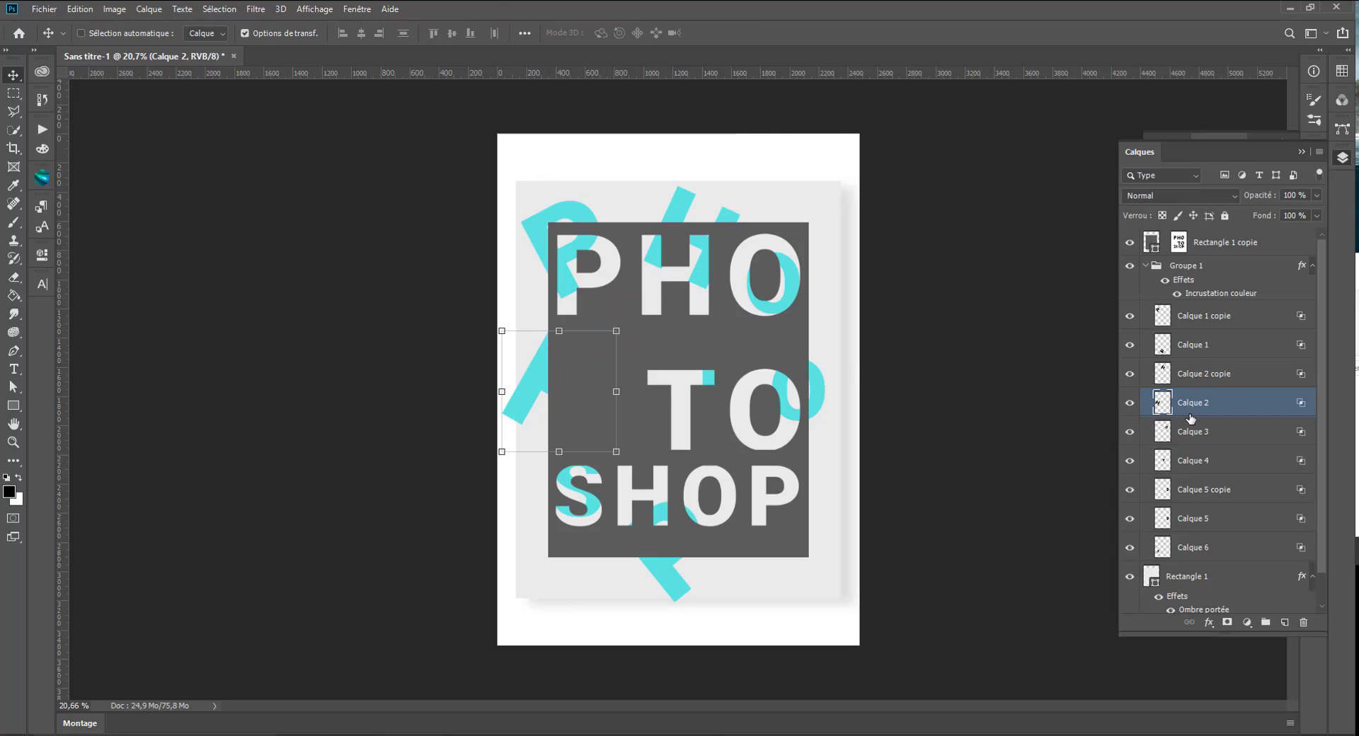
- Enlarge the turquoise O on Calque 3 to about 140 % and rotate it about 22° behind the O of PHO
click(1191, 434)
mouse_move(772, 314)
mouse_down()
mouse_move(817, 345)
mouse_move(778, 337)
mouse_up()
drag(828, 227, 856, 228)
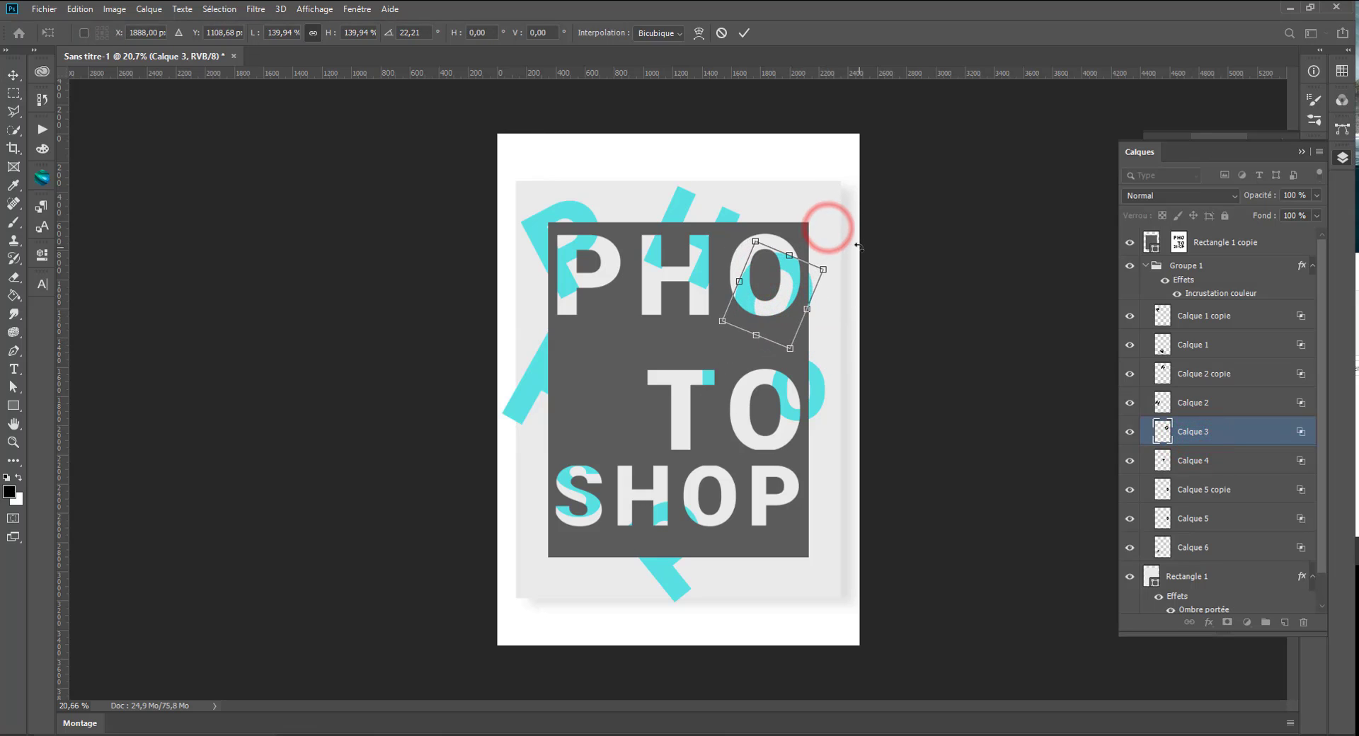
key(Return)
- Place the T on Calque 4 at the dark rectangle's lower-right corner, scaled to about 124 % and rotated about 127°
click(1189, 461)
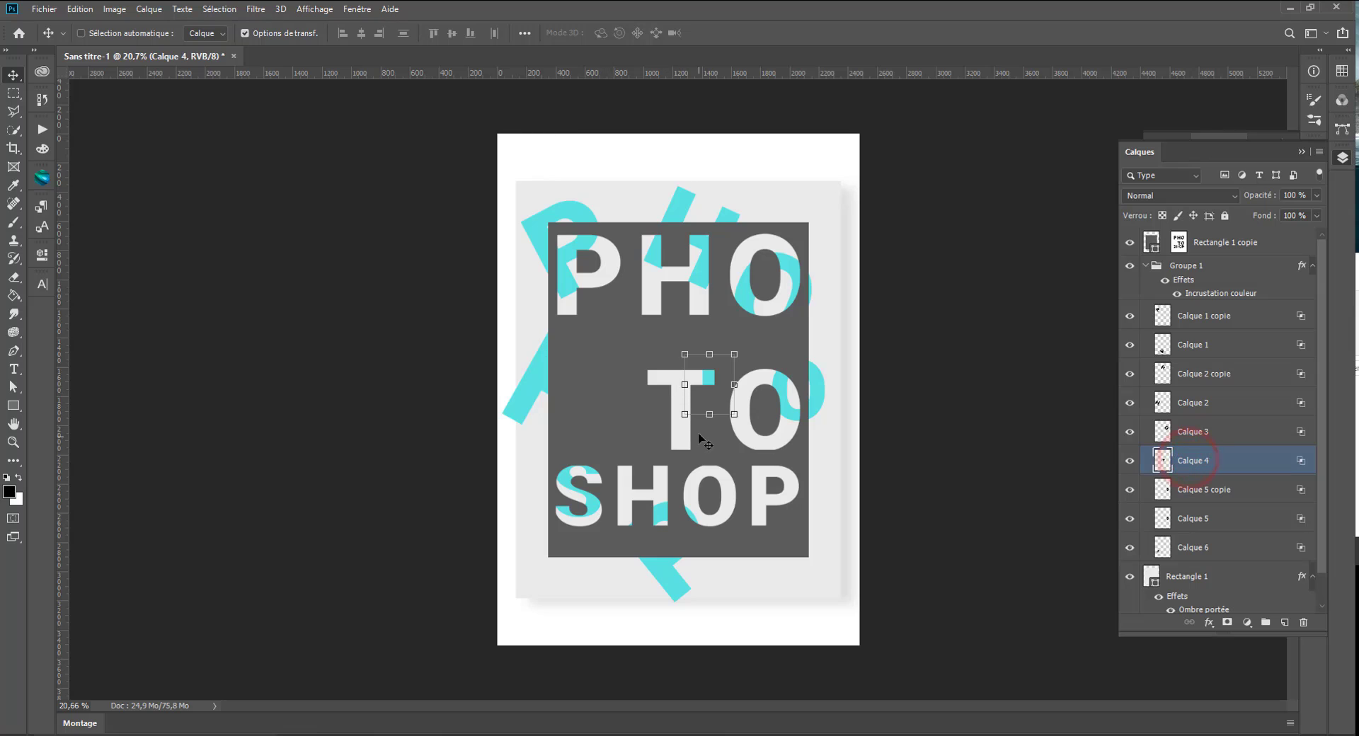
drag(667, 444, 665, 532)
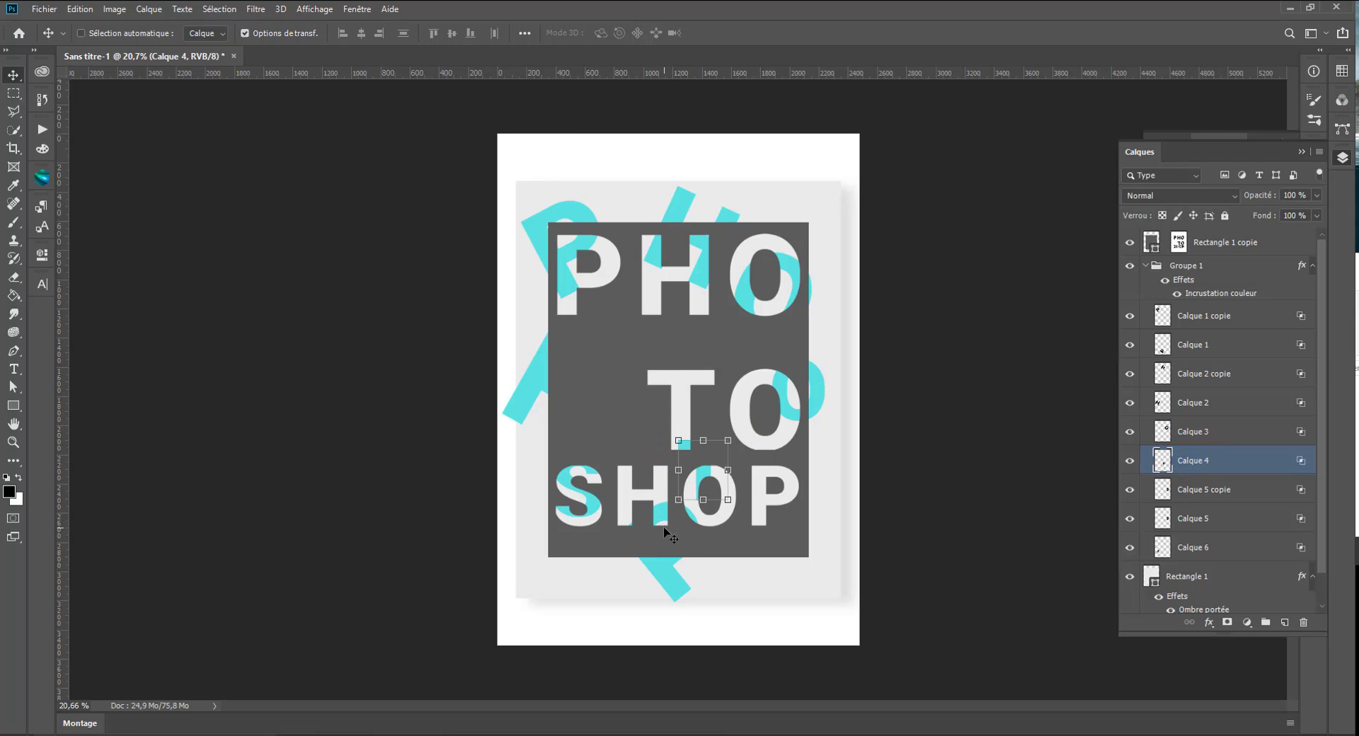
drag(671, 433, 617, 407)
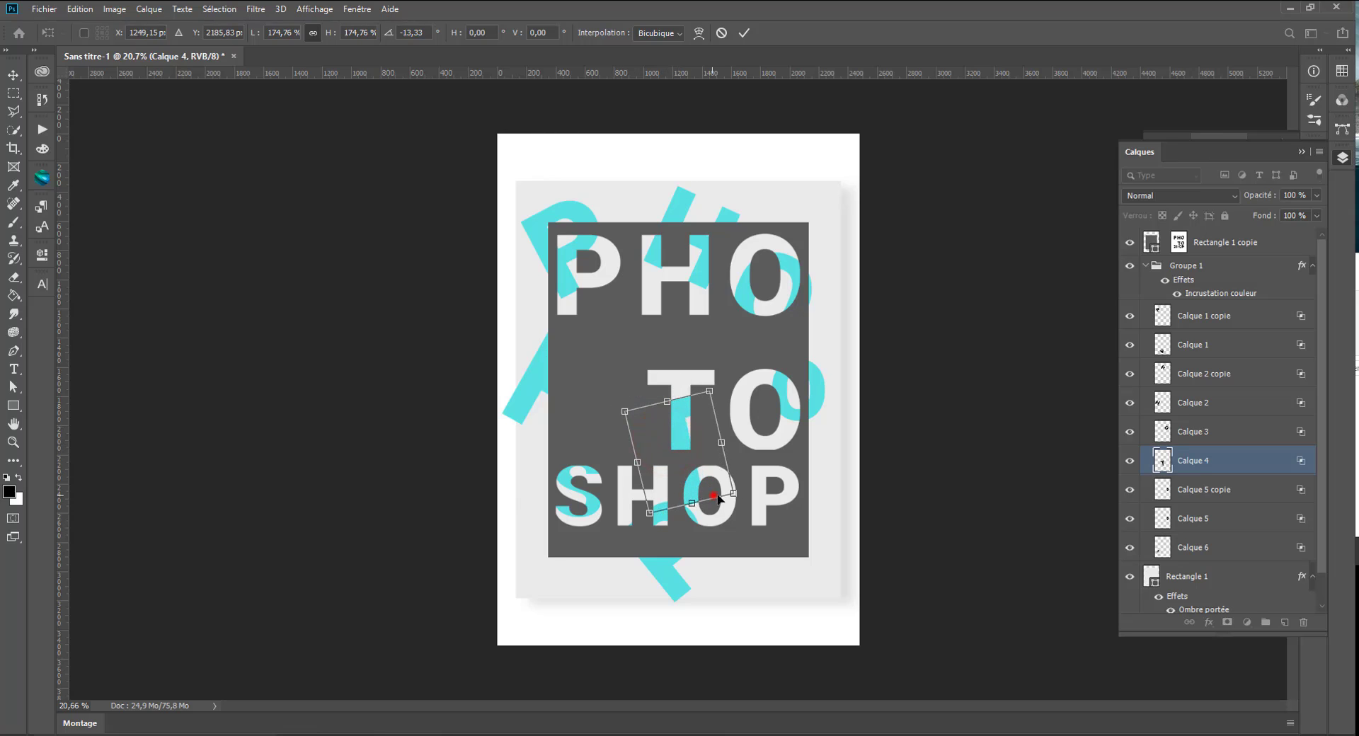
drag(711, 495, 804, 587)
drag(769, 458, 777, 536)
double_click(786, 537)
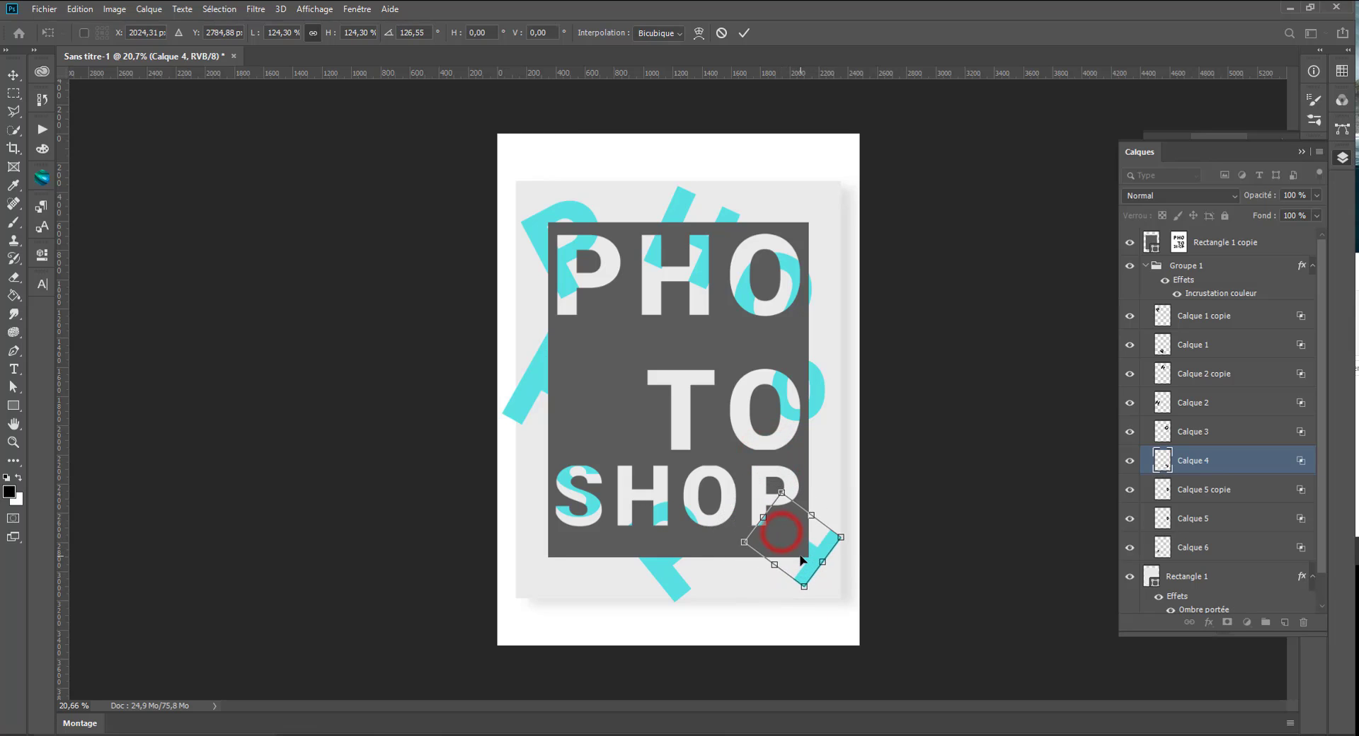
- Move the Calque 5 copie O behind the T of TO, and the slightly enlarged Calque 5 O between TO's O and SHOP's P
click(1205, 489)
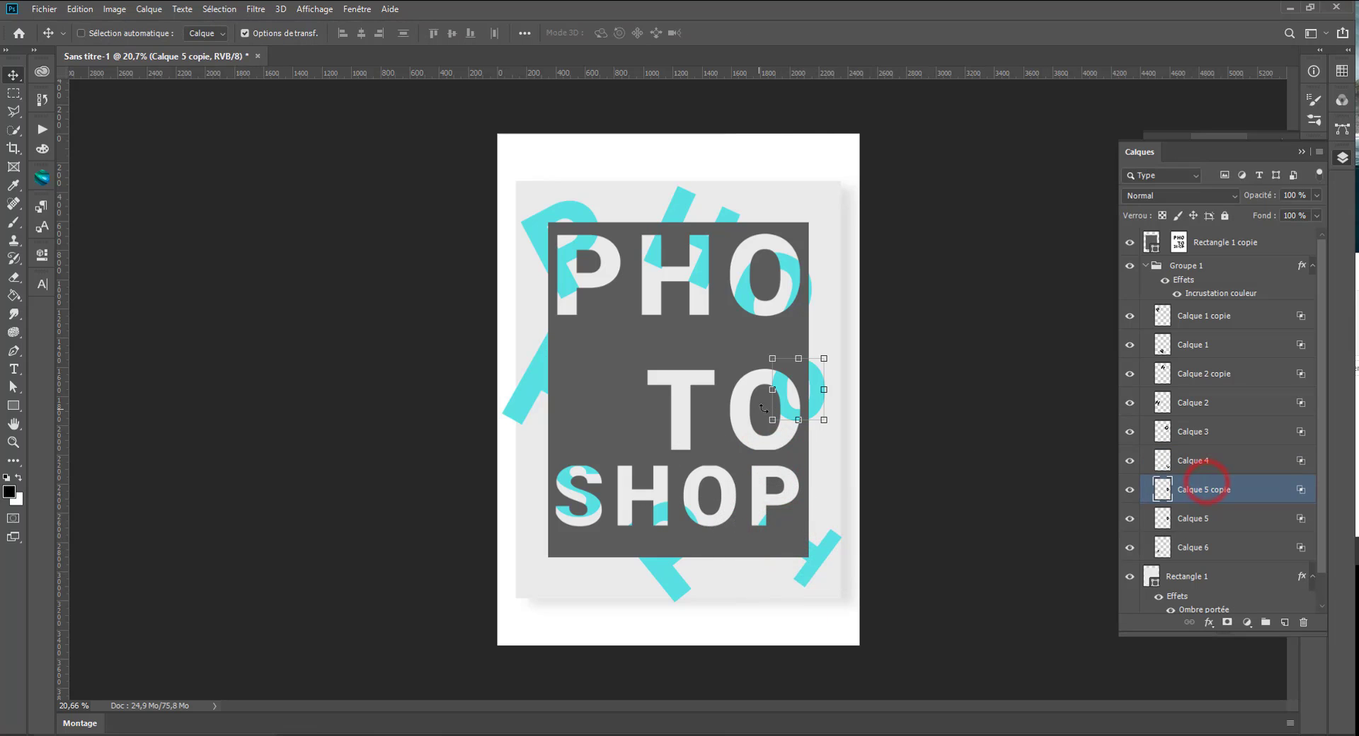
drag(798, 417, 656, 427)
click(1186, 518)
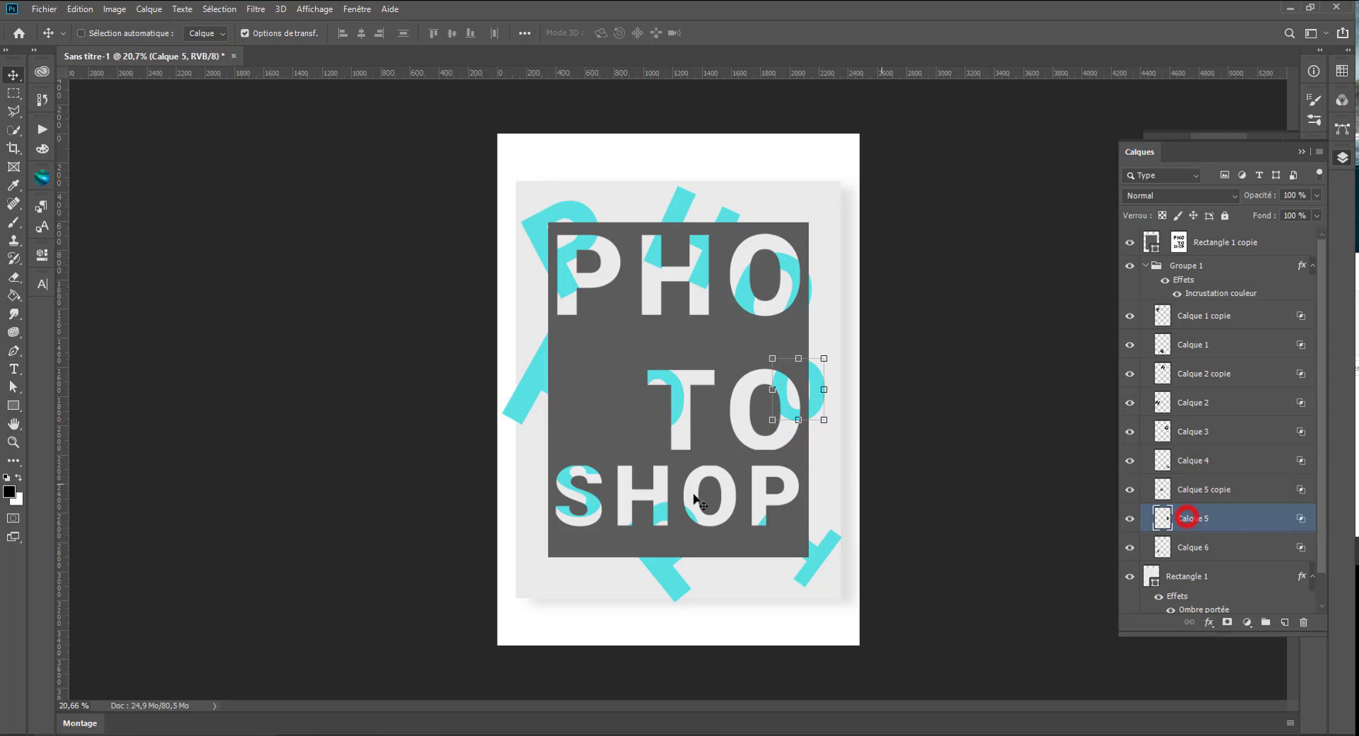
drag(790, 413, 790, 416)
drag(776, 458, 736, 495)
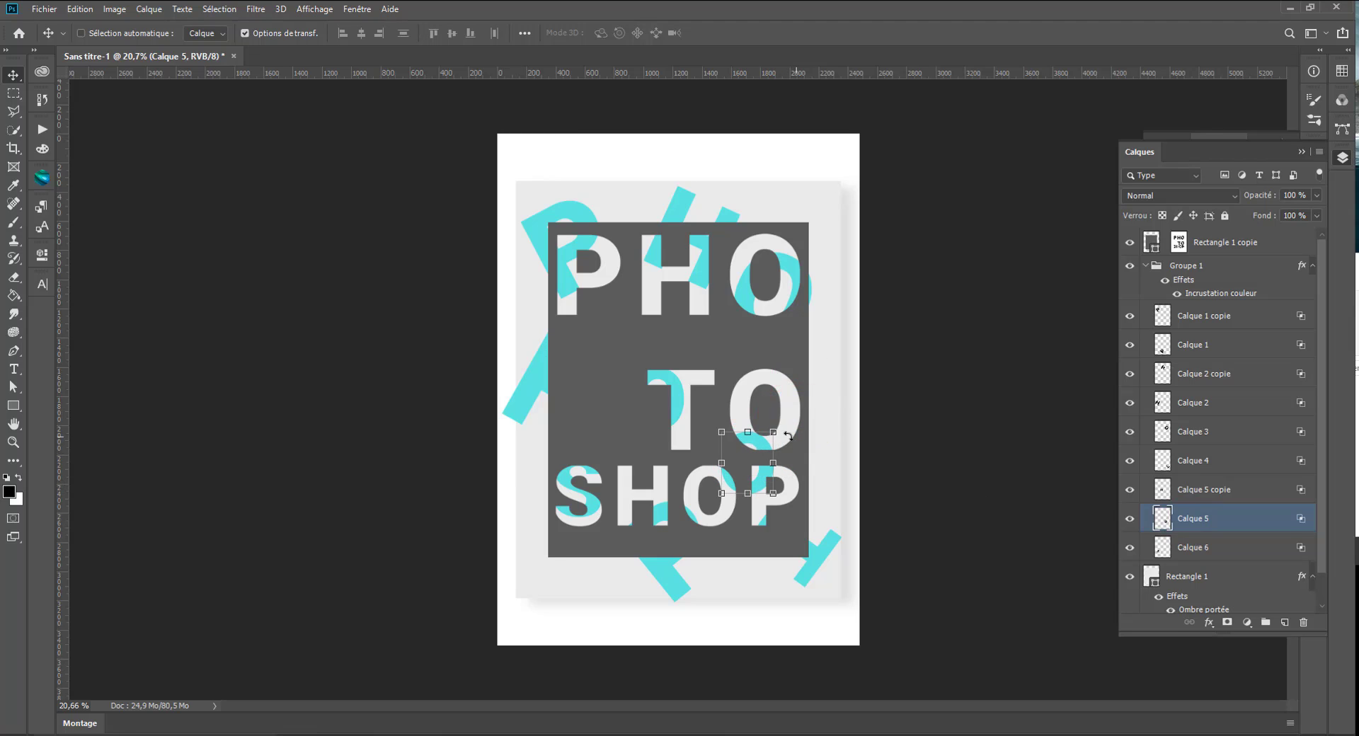
drag(773, 431, 786, 417)
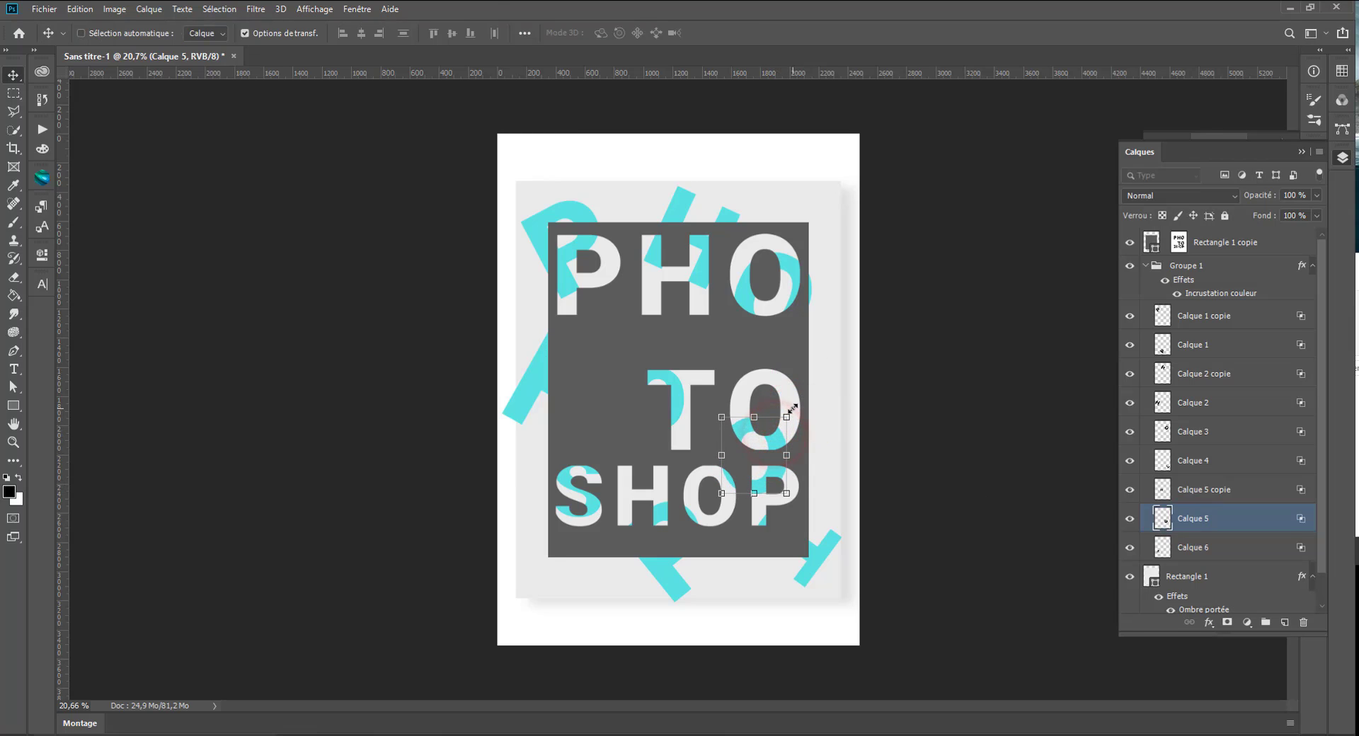
- Shift the turquoise P on Calque 1 slightly upward at the dark rectangle's lower edge
click(1166, 541)
ctrl+click(669, 587)
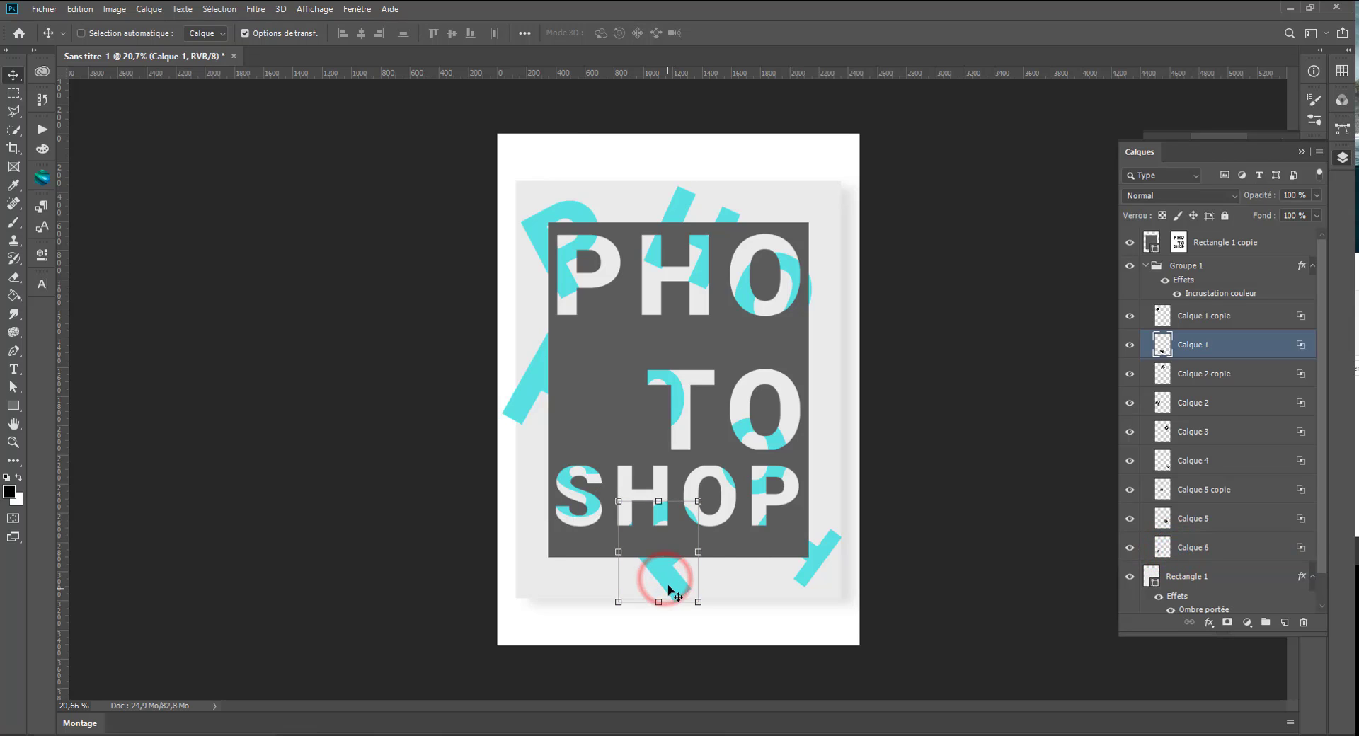
drag(669, 588, 668, 579)
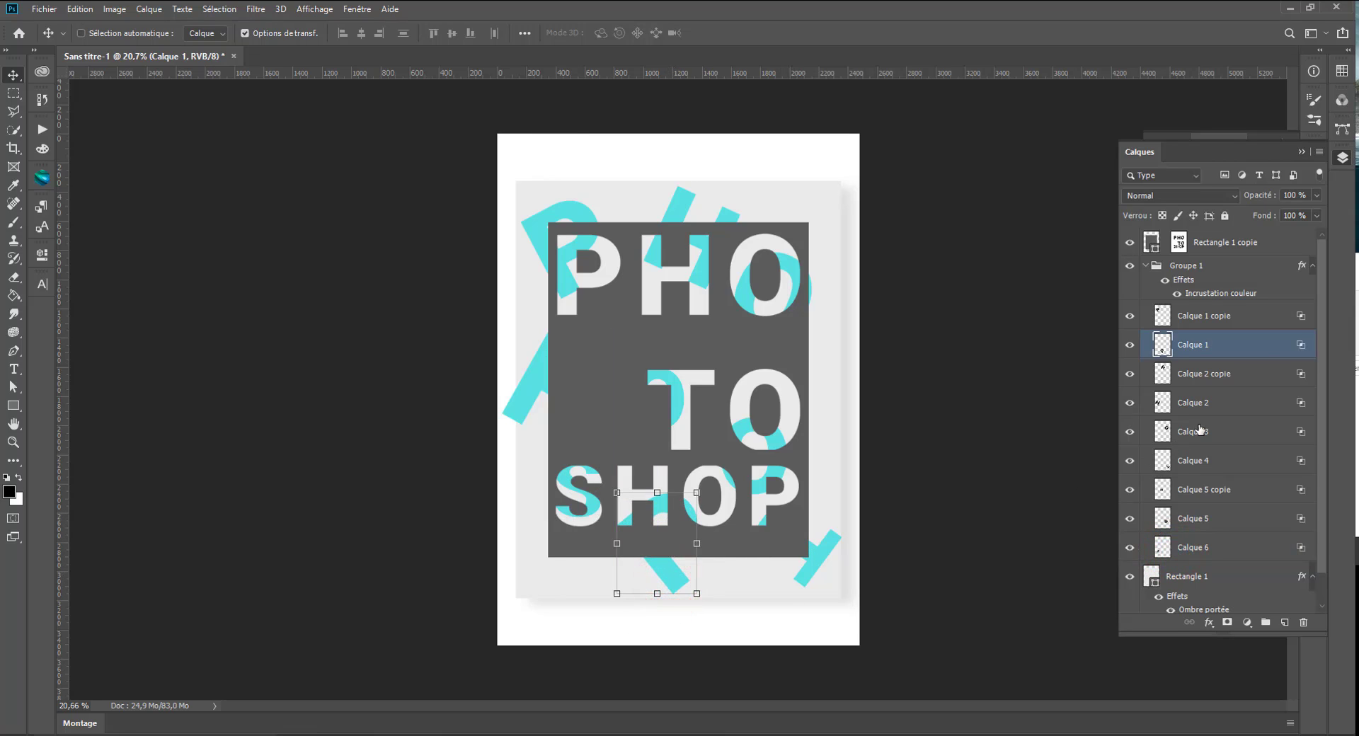
- Mask Groupe 1 to the outline of Rectangle 1 so the turquoise letters stay inside the light panel
click(1233, 315)
click(1164, 266)
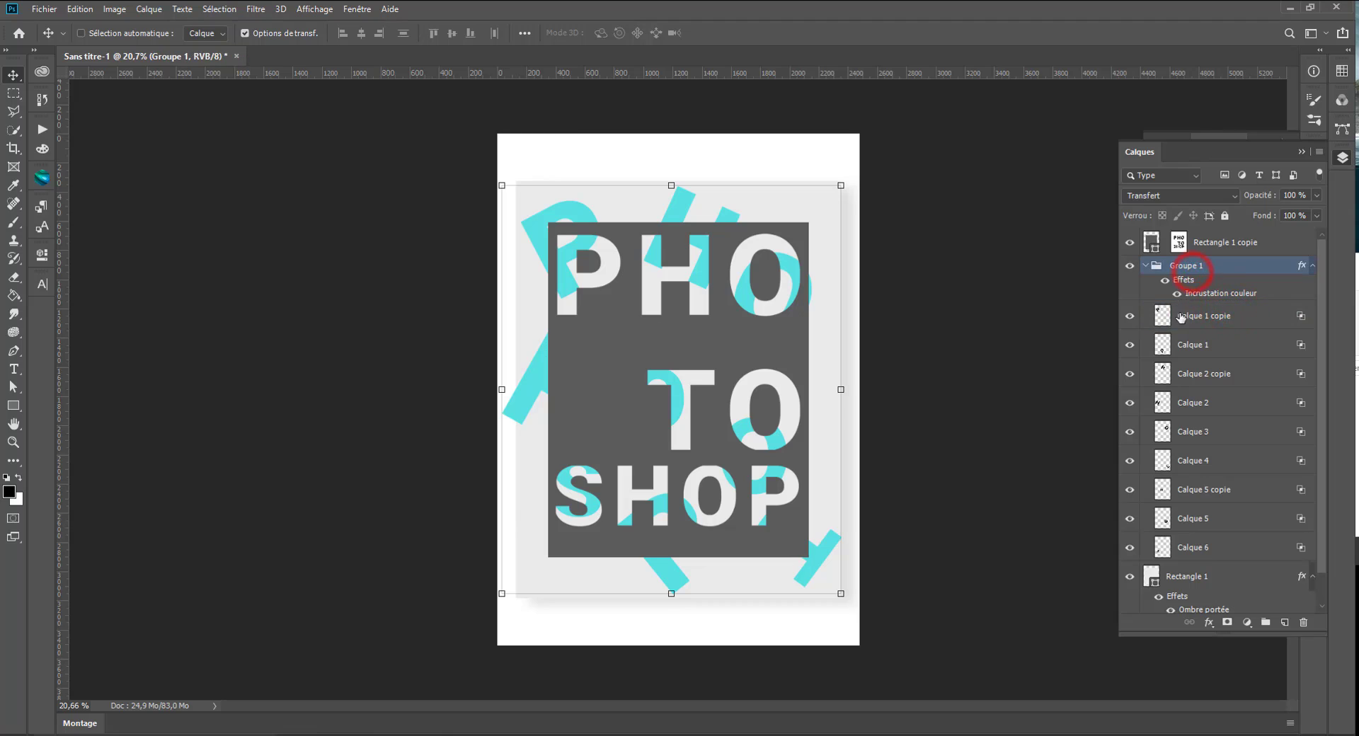
click(1145, 267)
ctrl+click(1151, 242)
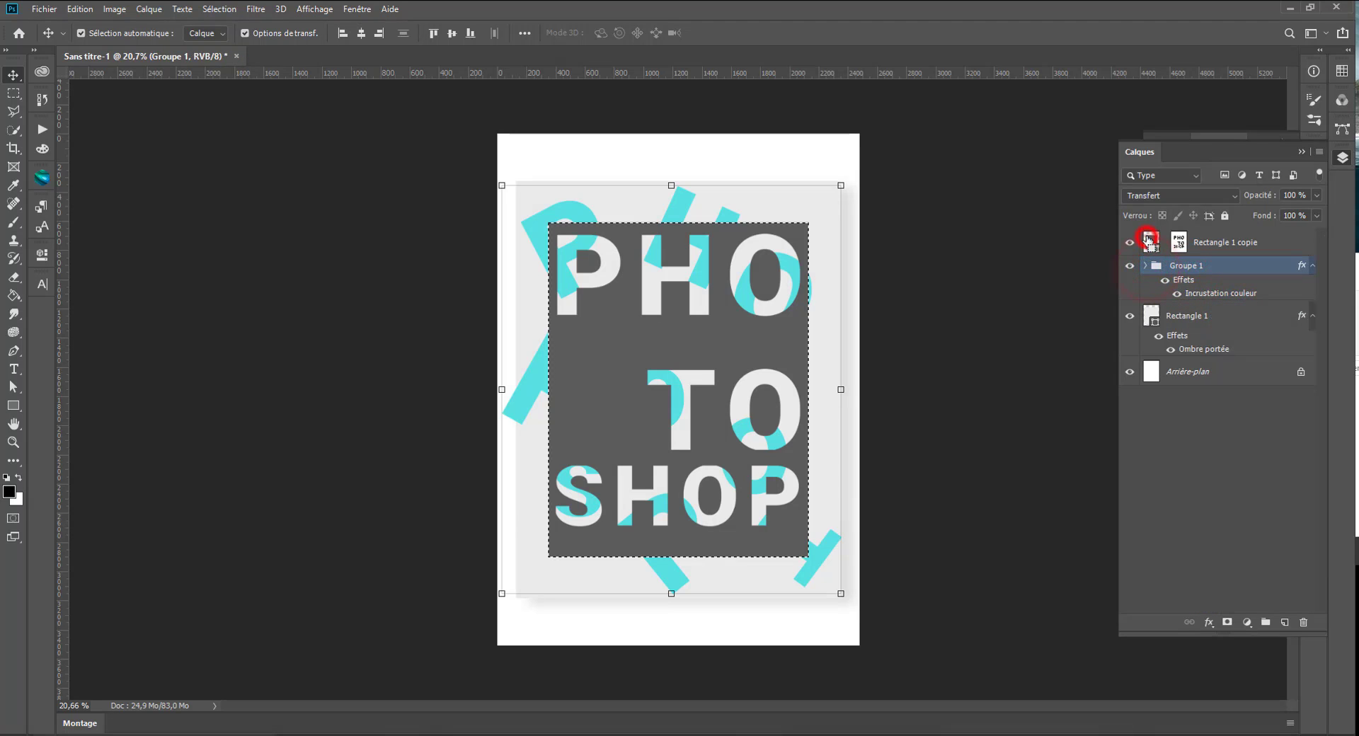
ctrl+click(1153, 320)
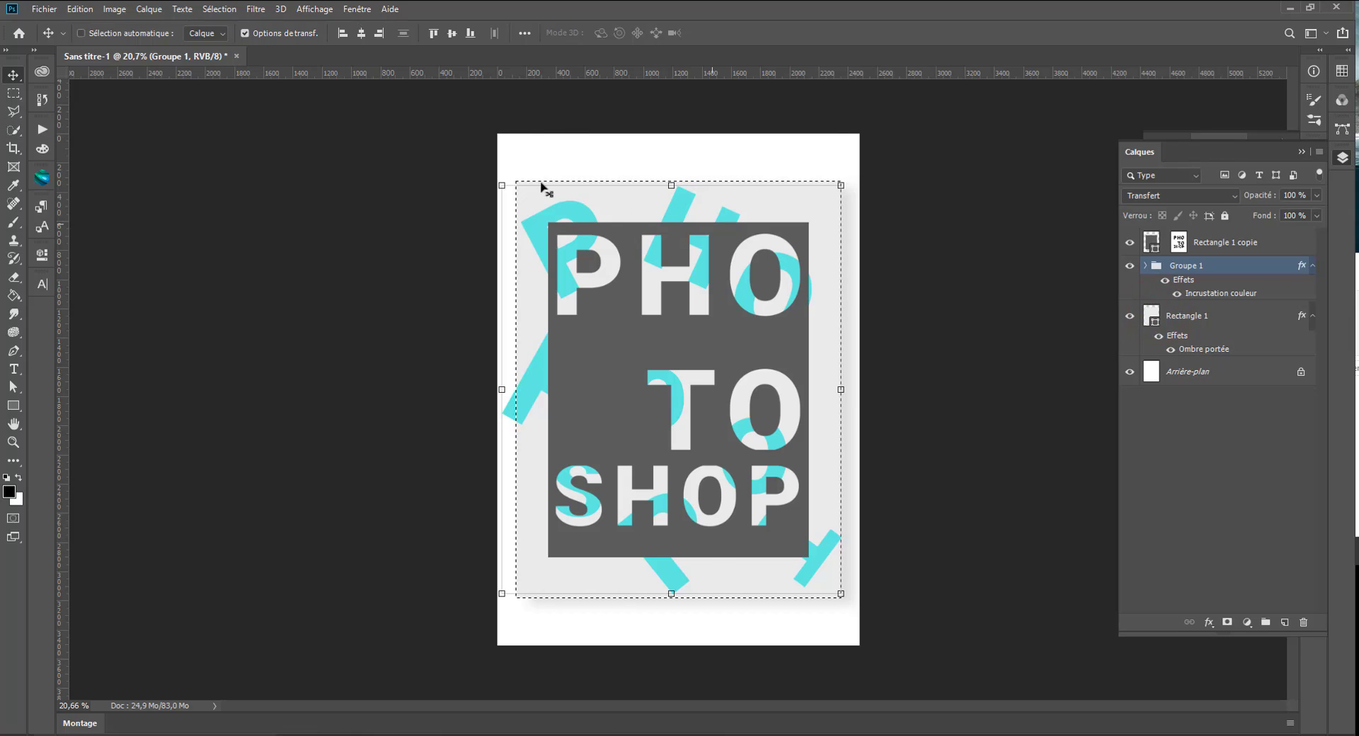
click(1191, 267)
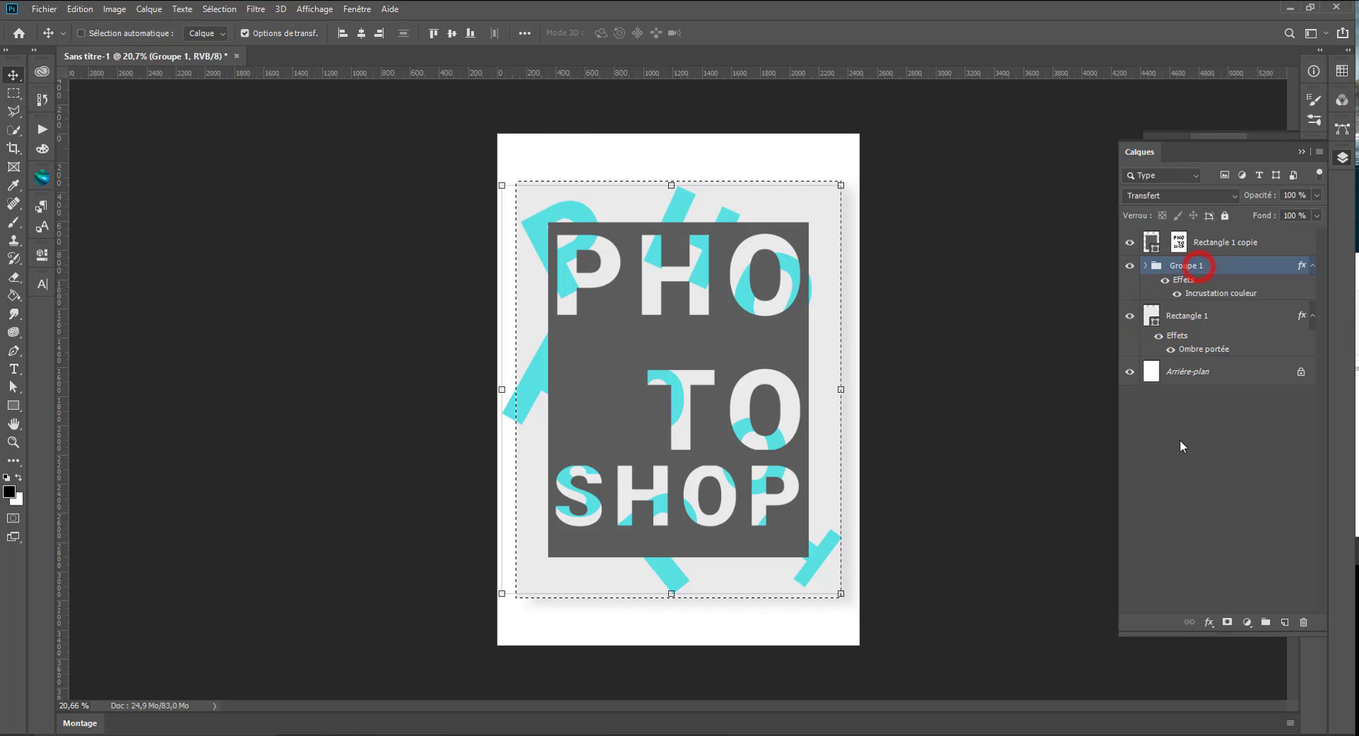
click(1226, 622)
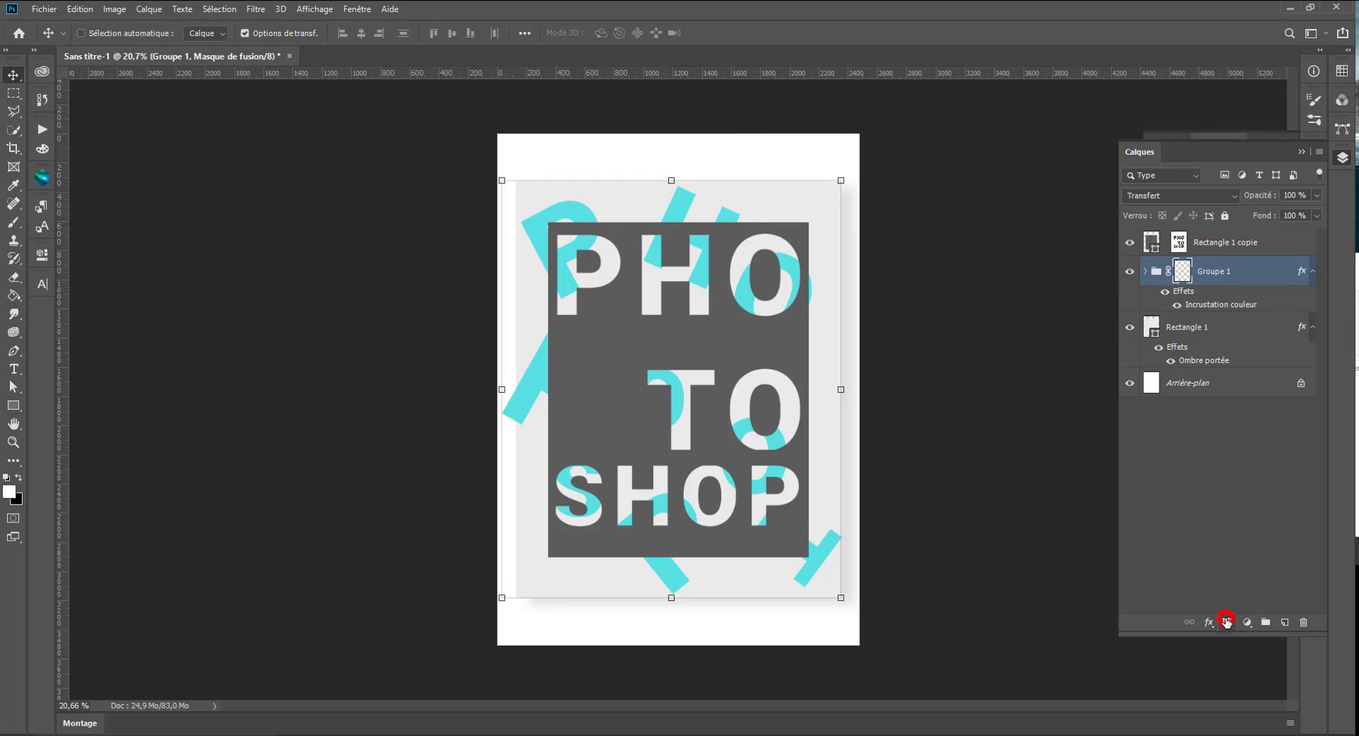
click(14, 92)
click(398, 303)
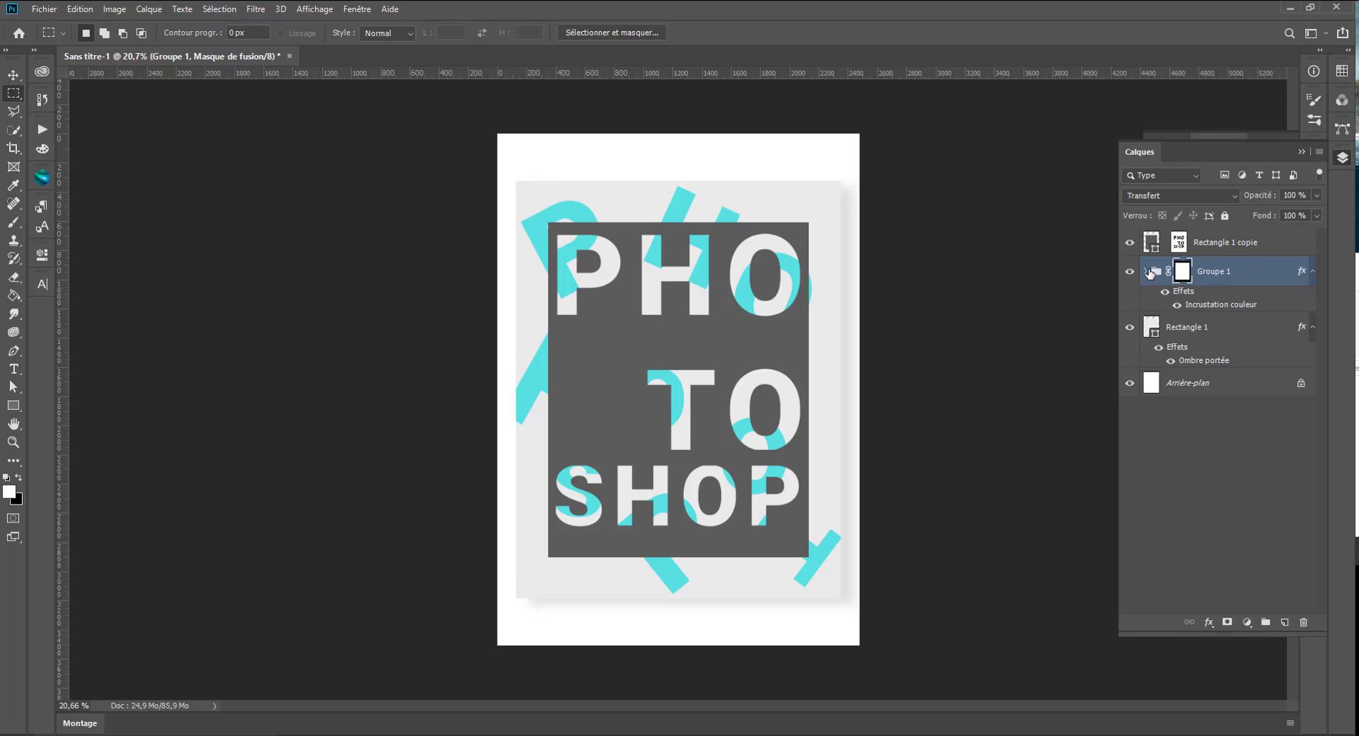
click(1145, 271)
click(1145, 272)
click(1151, 242)
click(1130, 242)
click(1130, 242)
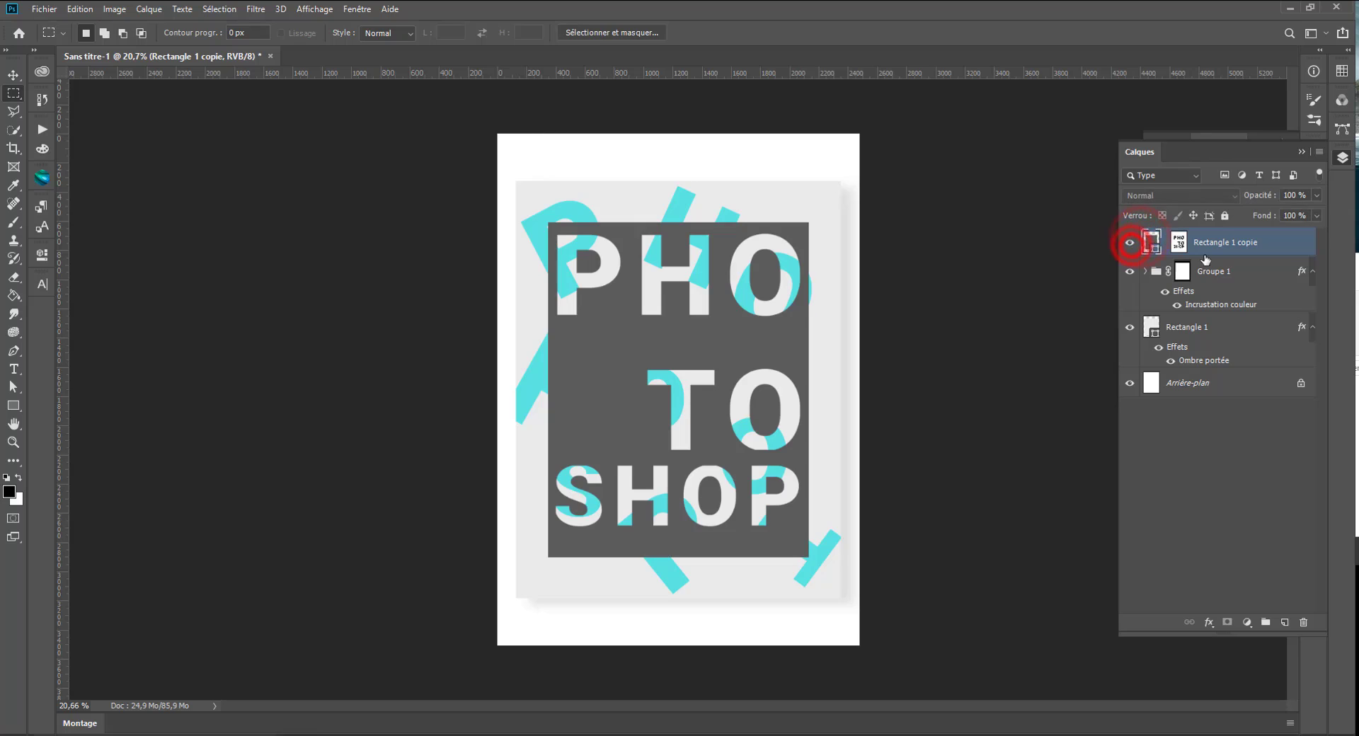
right_click(1211, 246)
click(1061, 157)
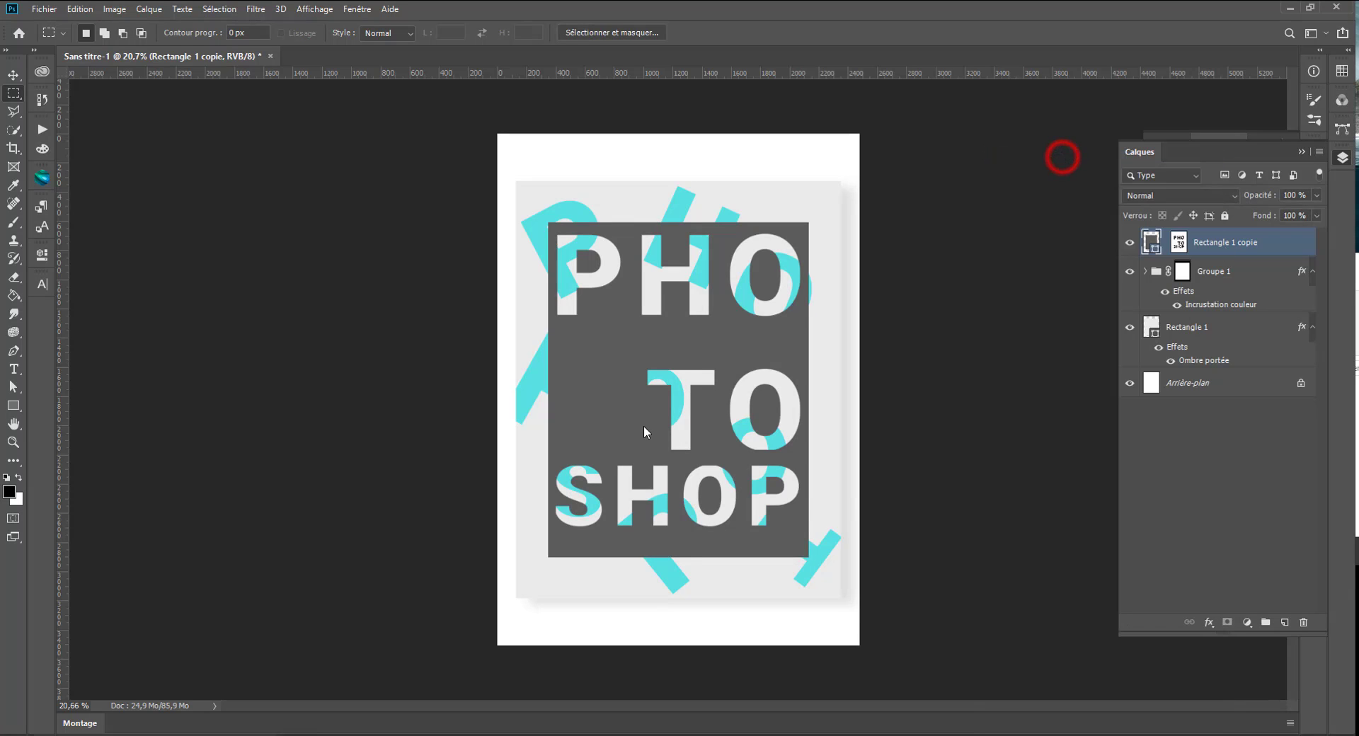
click(768, 456)
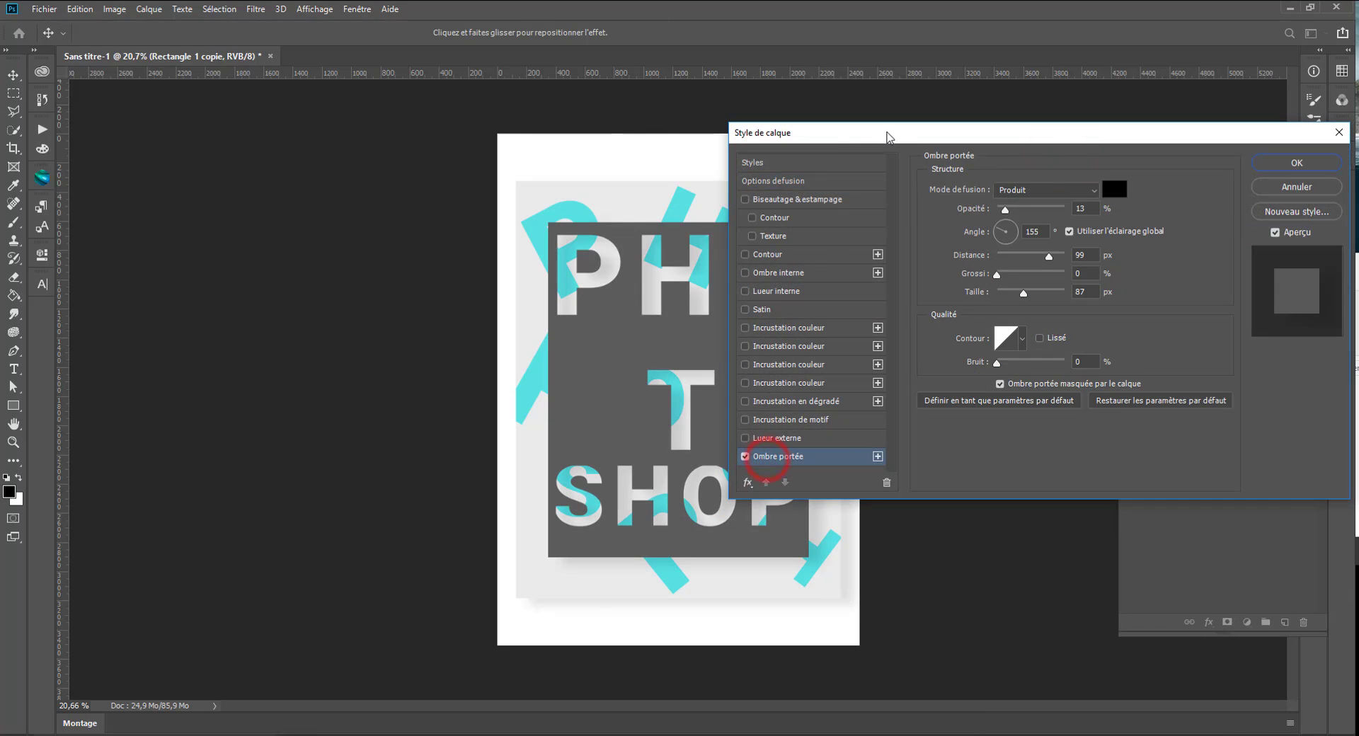
drag(889, 136, 1020, 132)
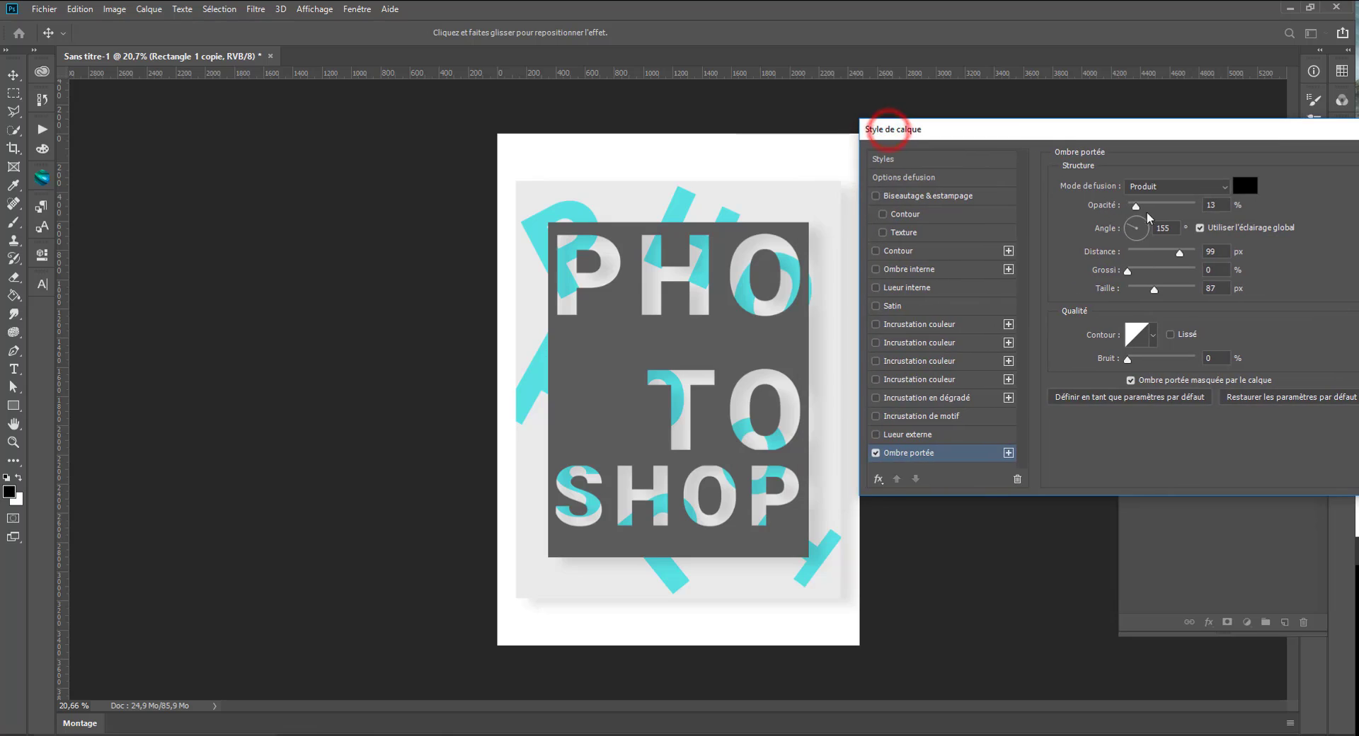
click(1145, 252)
drag(1145, 288, 1125, 287)
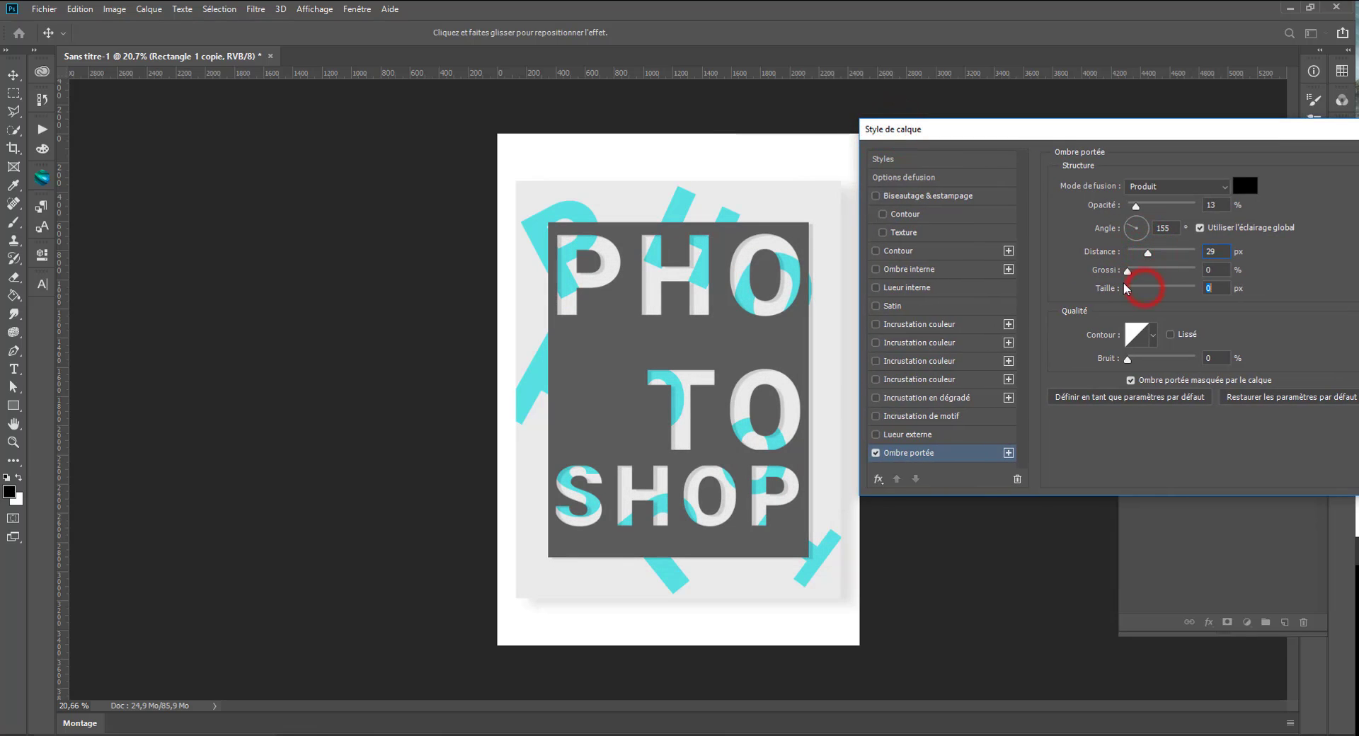
drag(773, 290, 769, 297)
text(87)
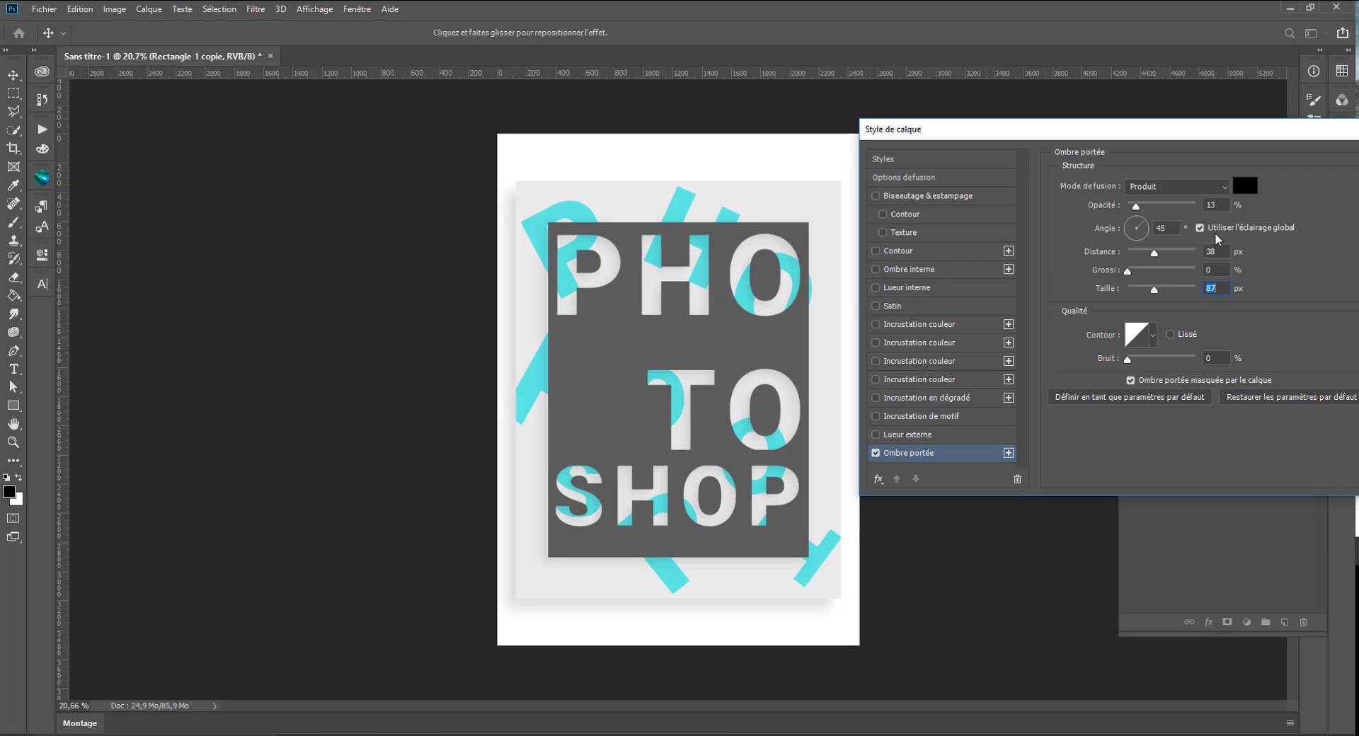
key(Return)
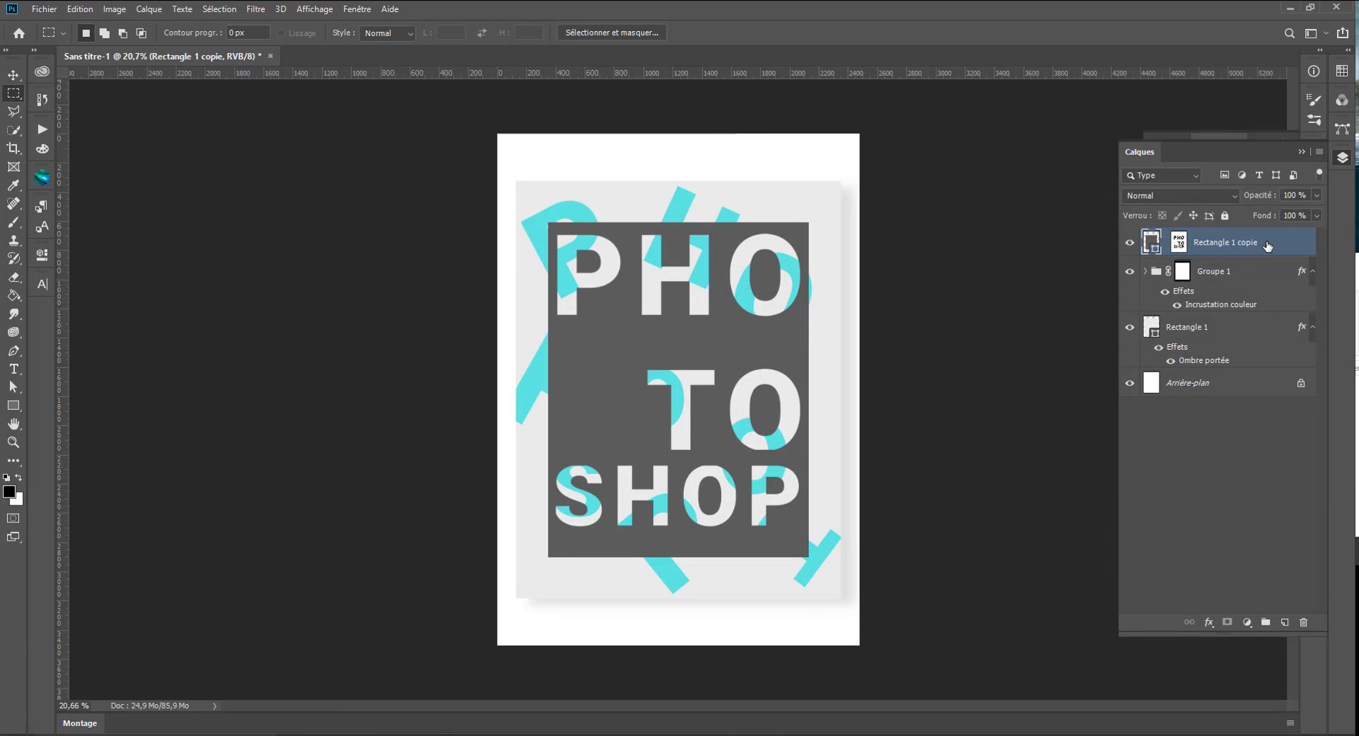
- Add a drop shadow to Rectangle 1 copie with global lighting off and the opacity set to 28 %
right_click(1264, 242)
click(1164, 156)
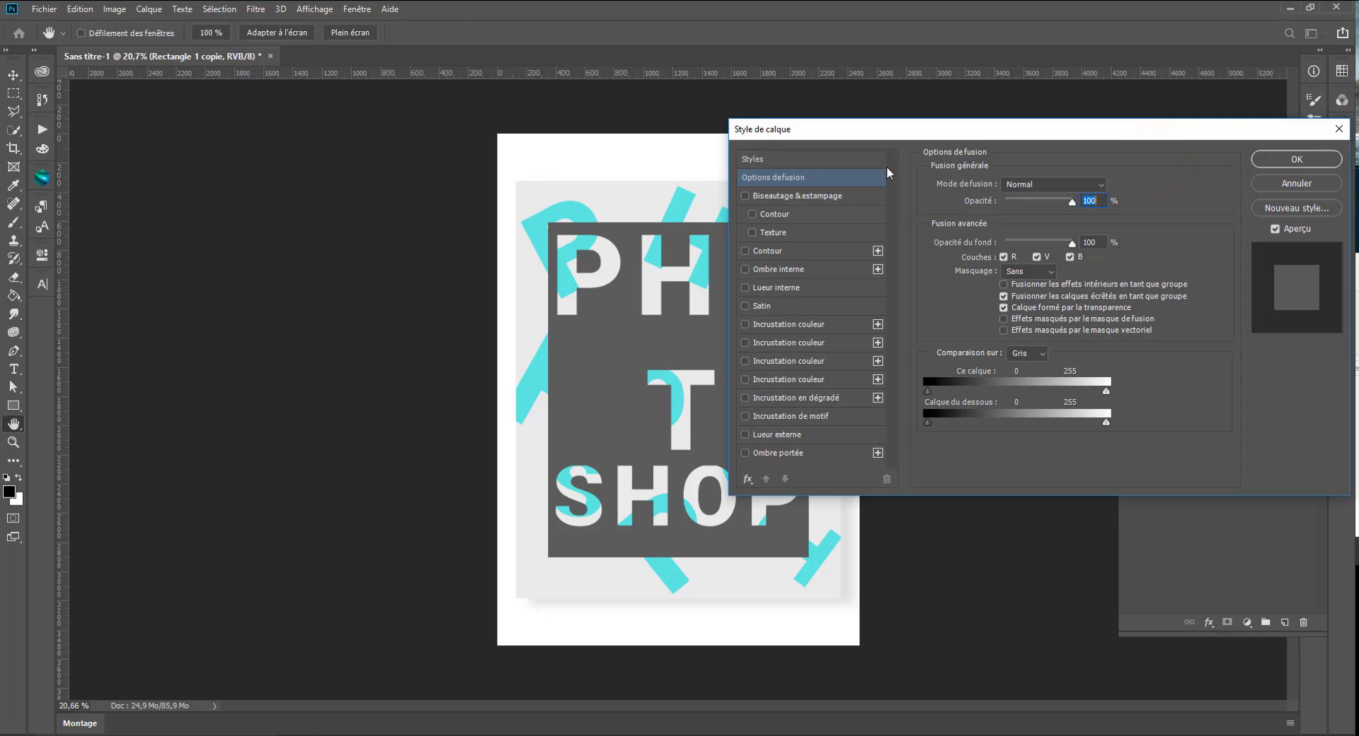
click(770, 456)
click(1069, 227)
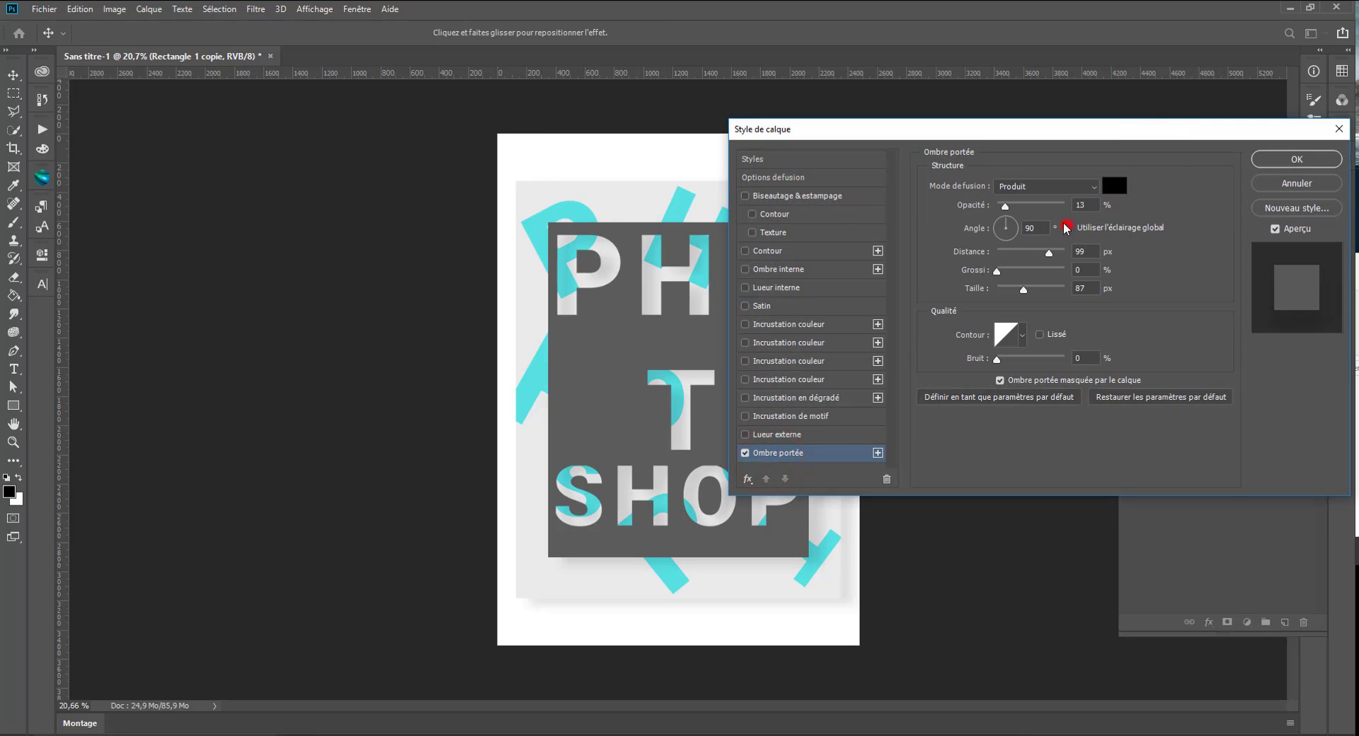
drag(909, 134, 1004, 129)
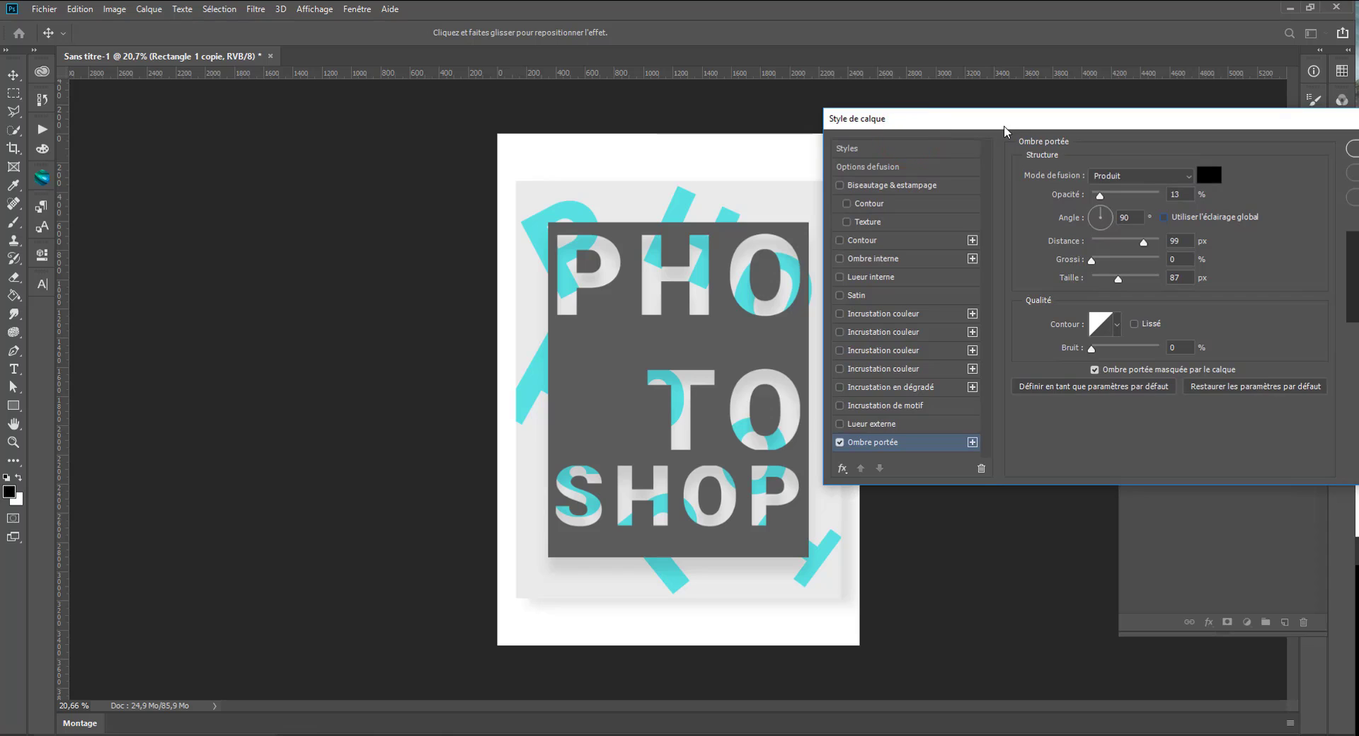
drag(729, 425, 766, 487)
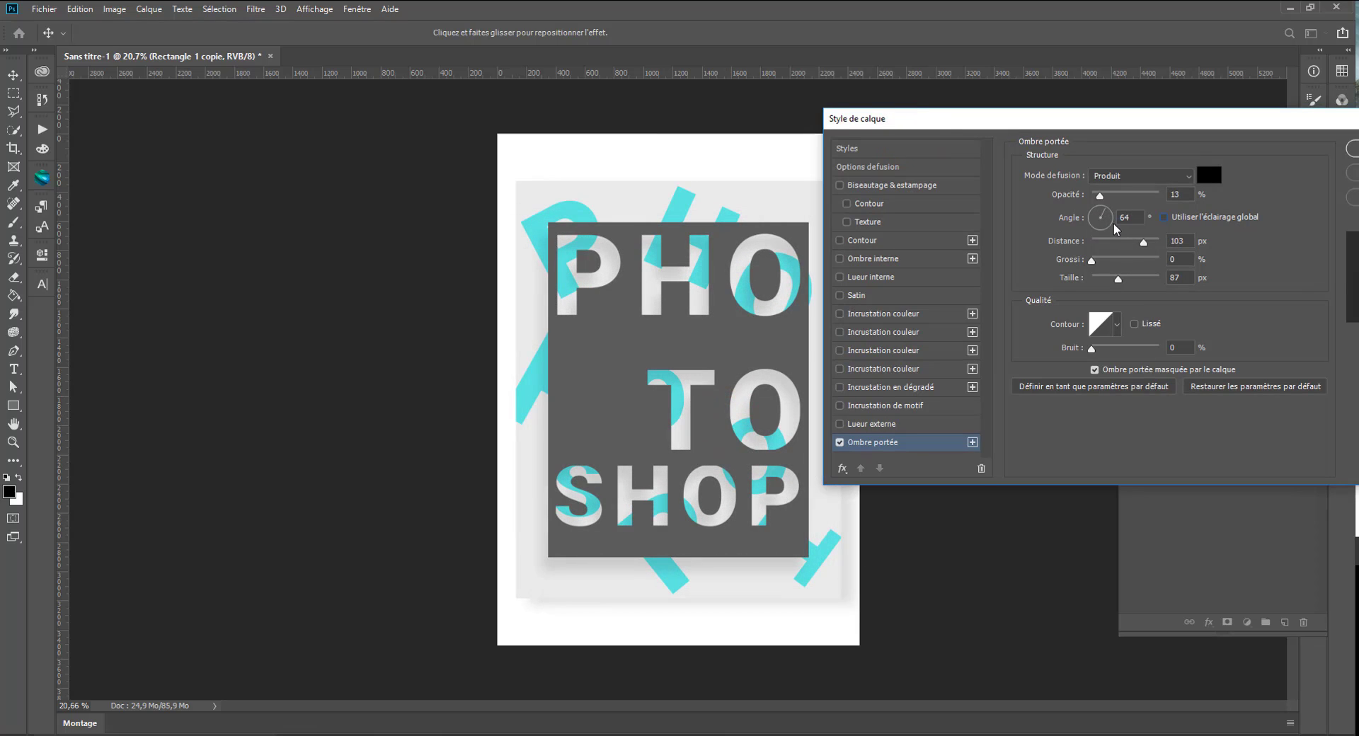
drag(1115, 192, 1113, 196)
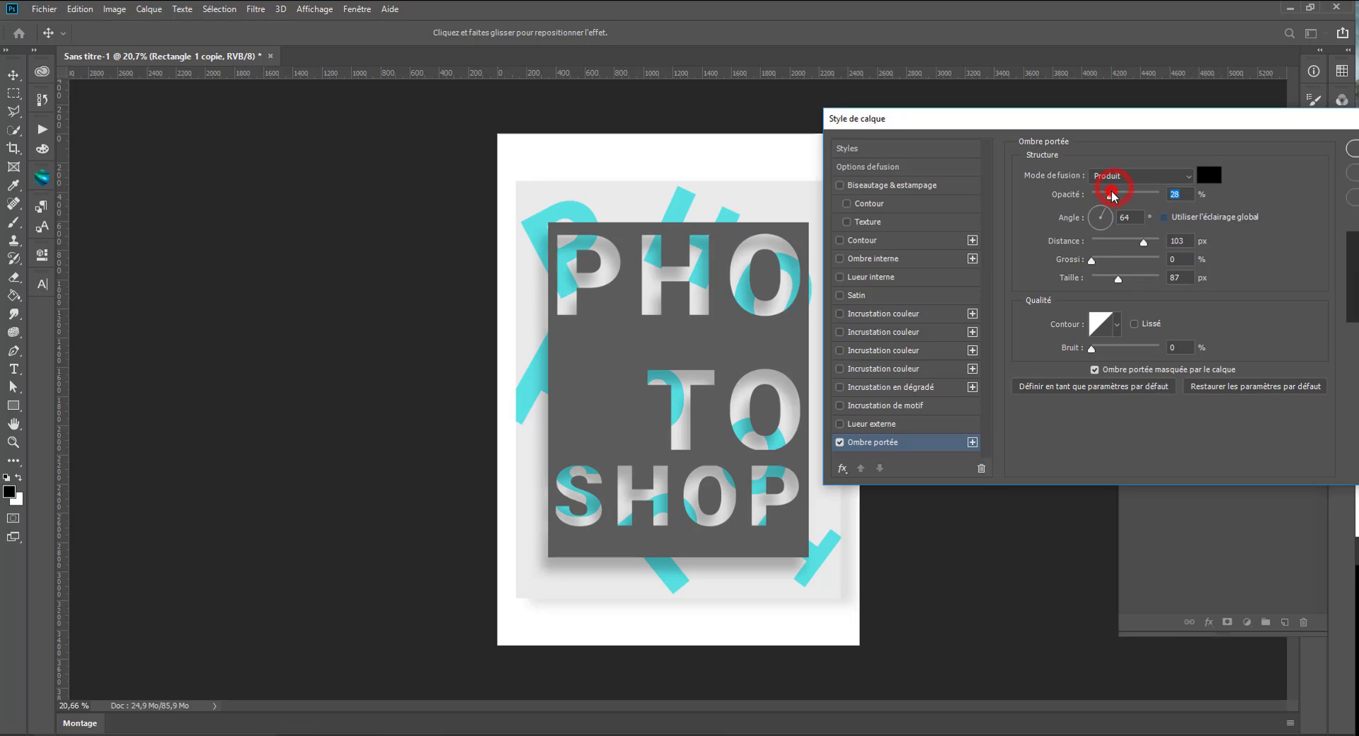
- Refine the dark rectangle's drop shadow to 18 % opacity, 72° angle, 24 px distance and 16 px size
drag(1124, 243, 1099, 278)
drag(774, 286, 782, 294)
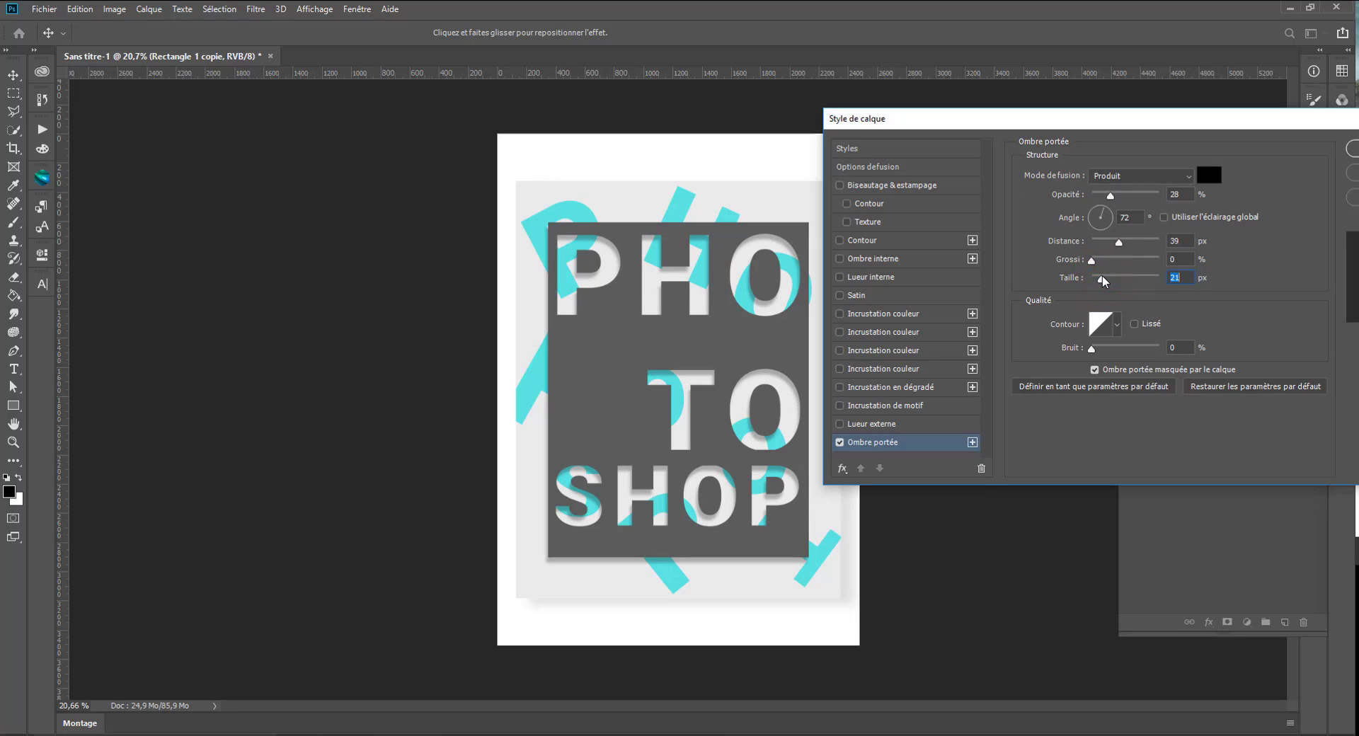
mouse_move(1121, 242)
mouse_down()
mouse_move(1098, 263)
mouse_move(1111, 247)
mouse_up()
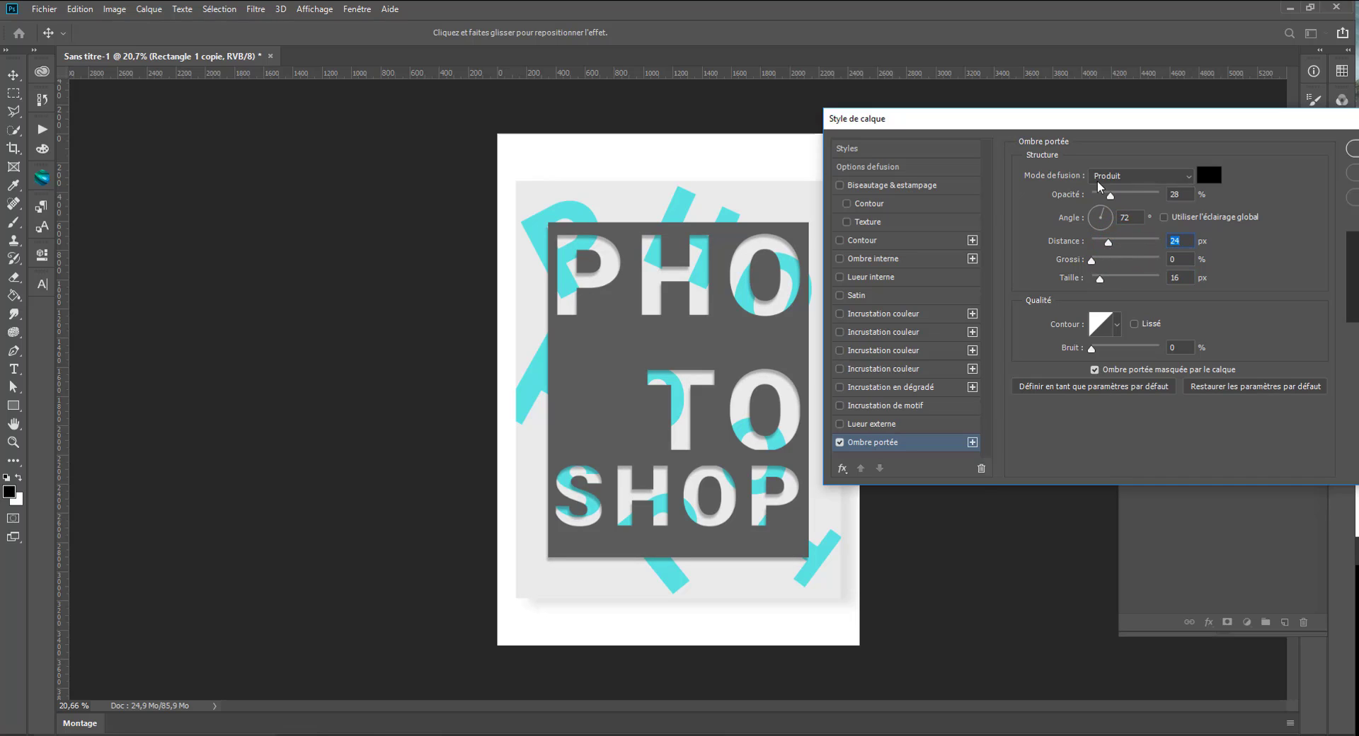
drag(1109, 195, 1105, 202)
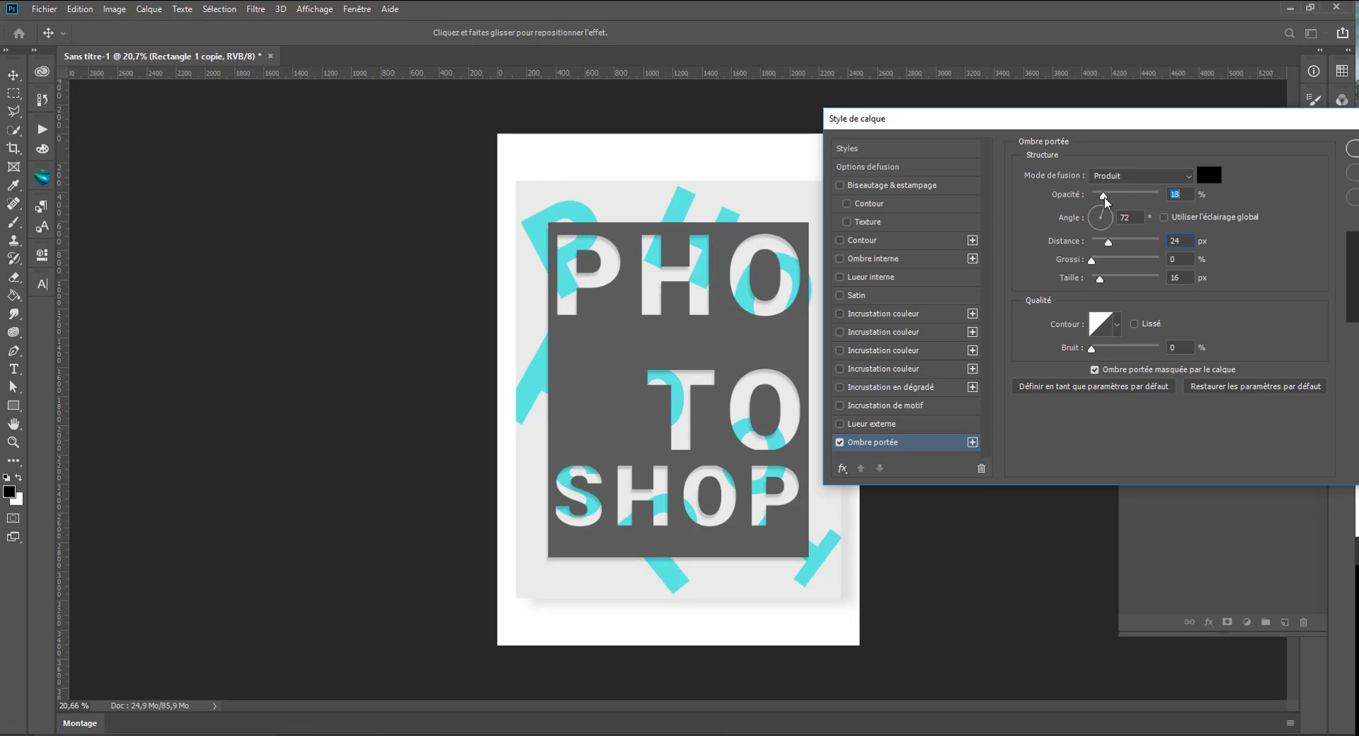
key(Return)
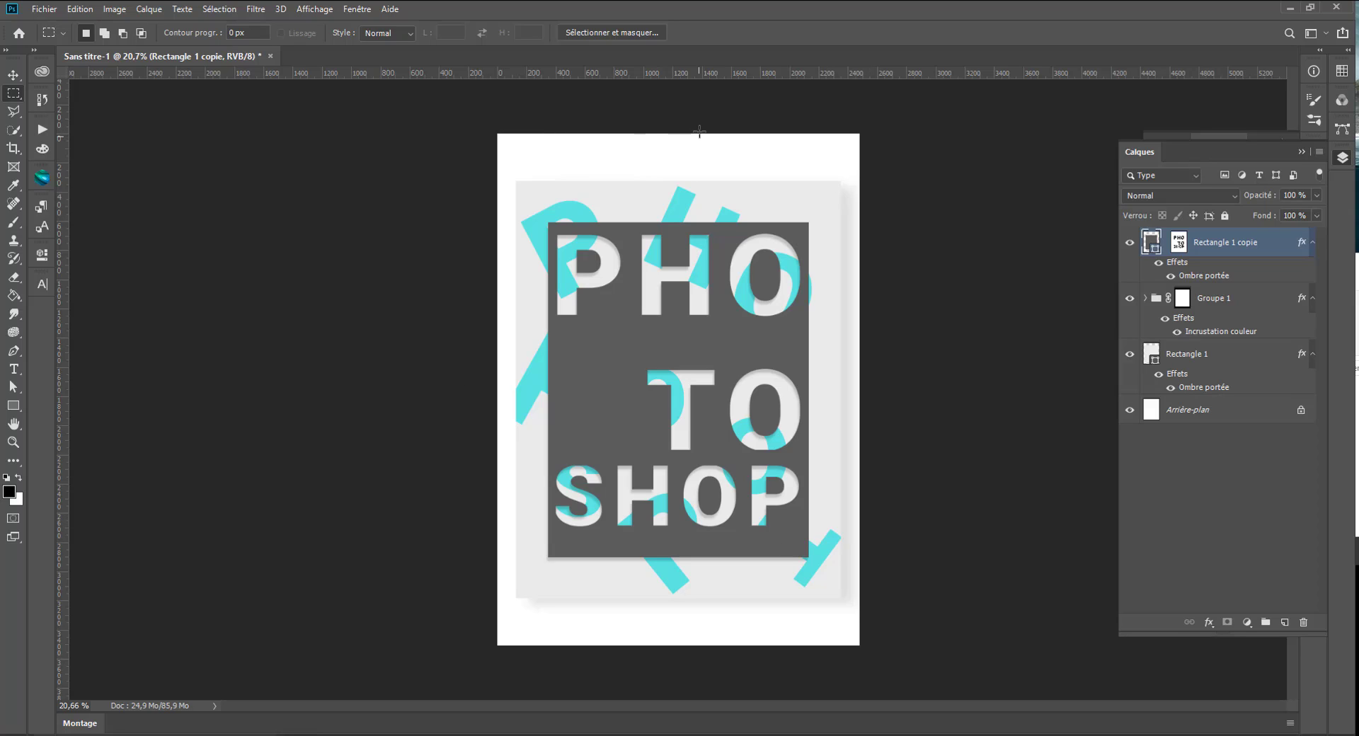
- Add a text line with the author's full name in capitals above the dark rectangle
click(13, 357)
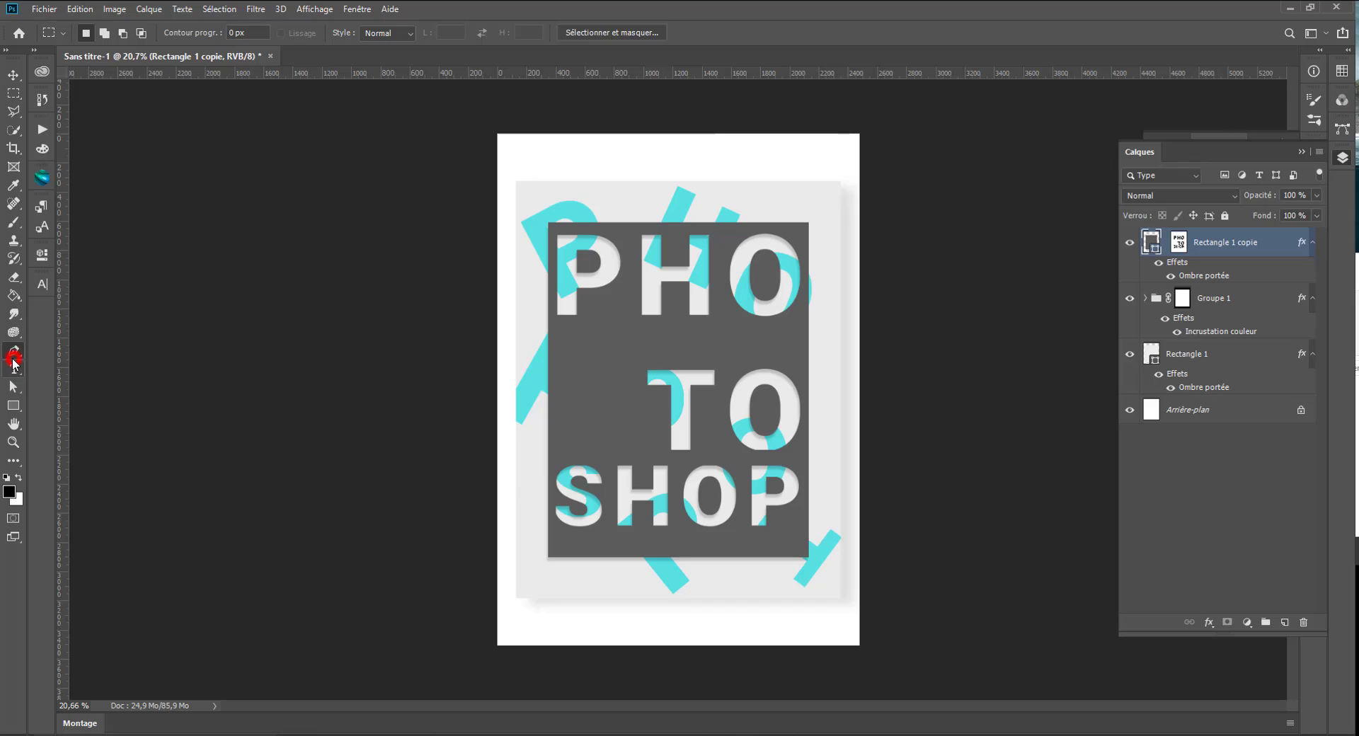
click(12, 367)
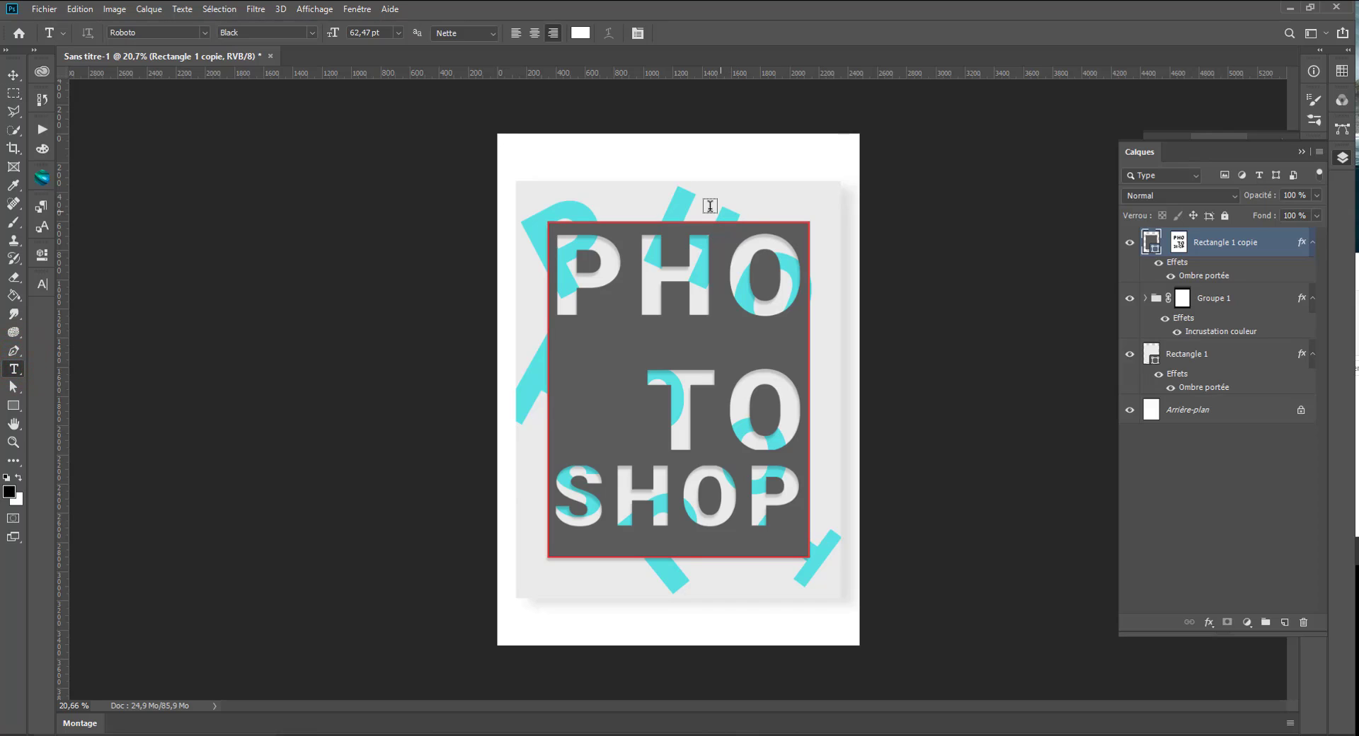
click(709, 207)
text(OLI)
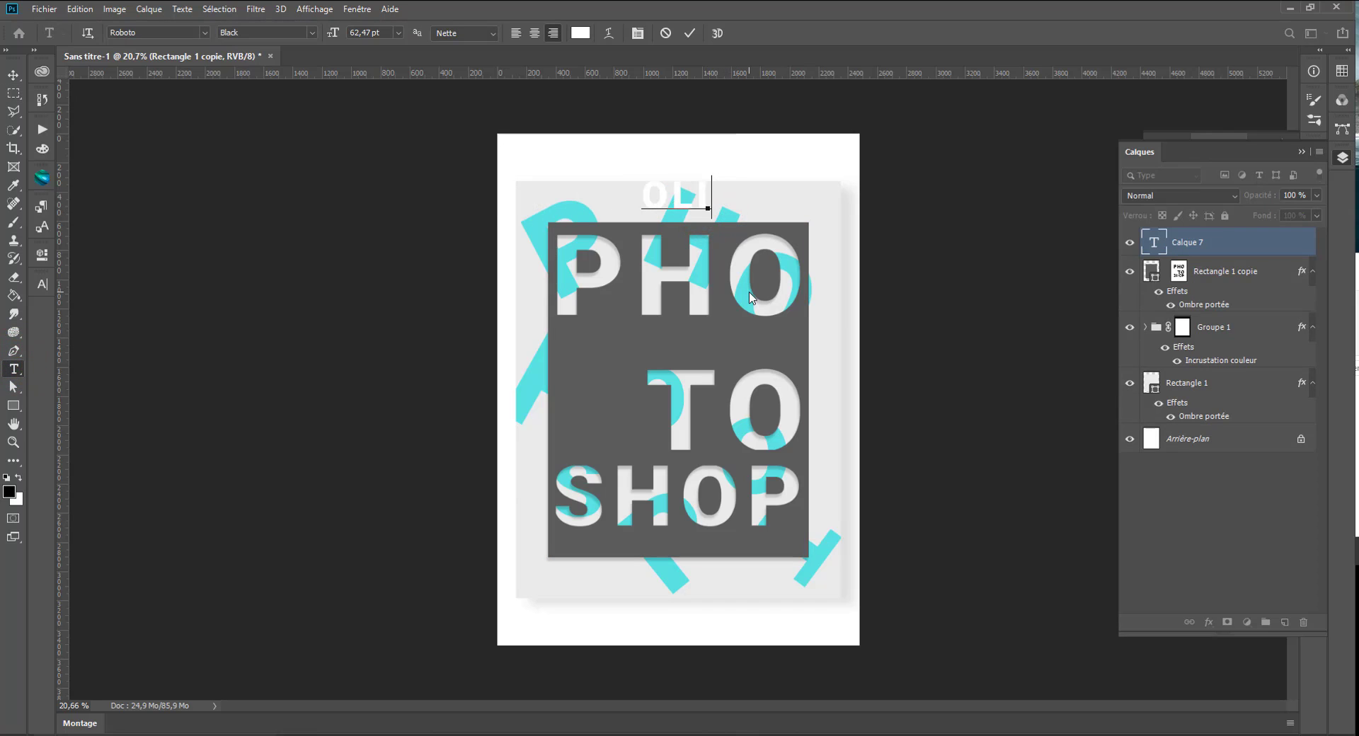
text(VIER KRAK)
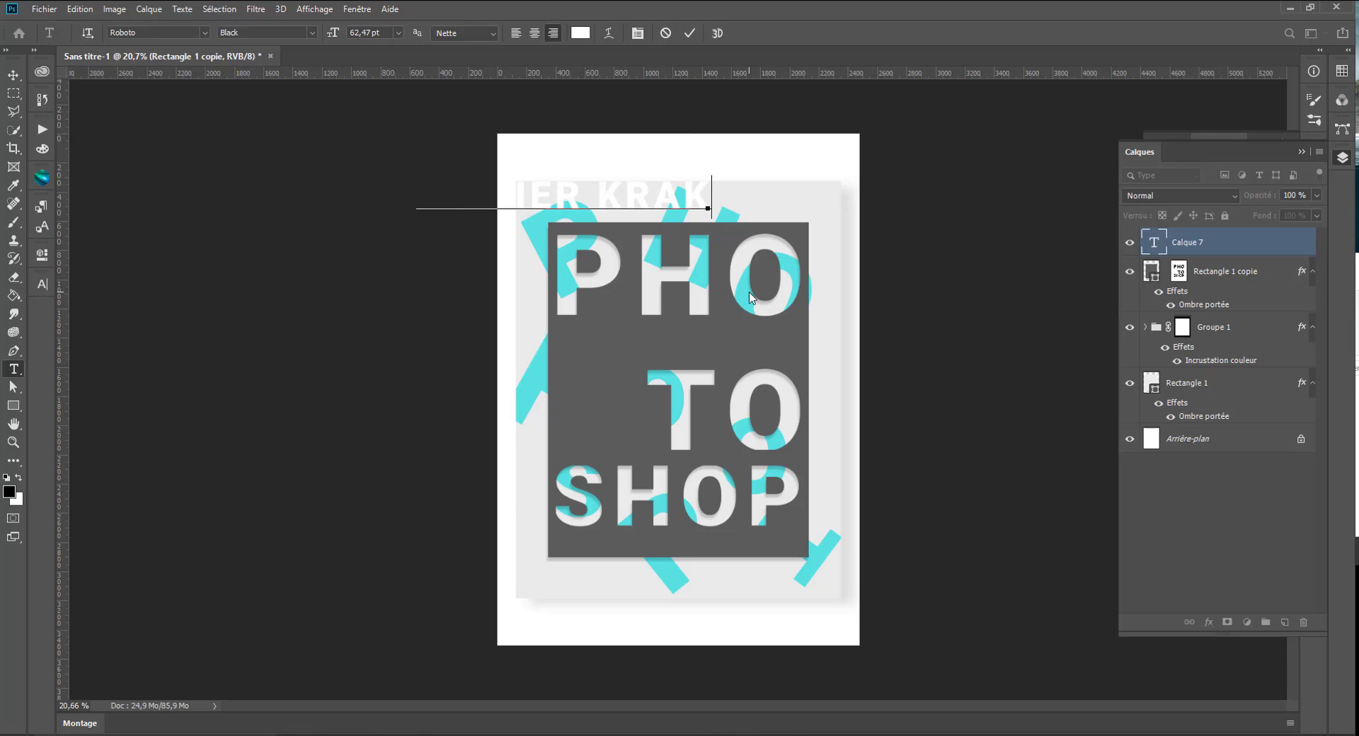
text(US)
- Set the whole author name text to Roboto Light in black
key(ctrl+a)
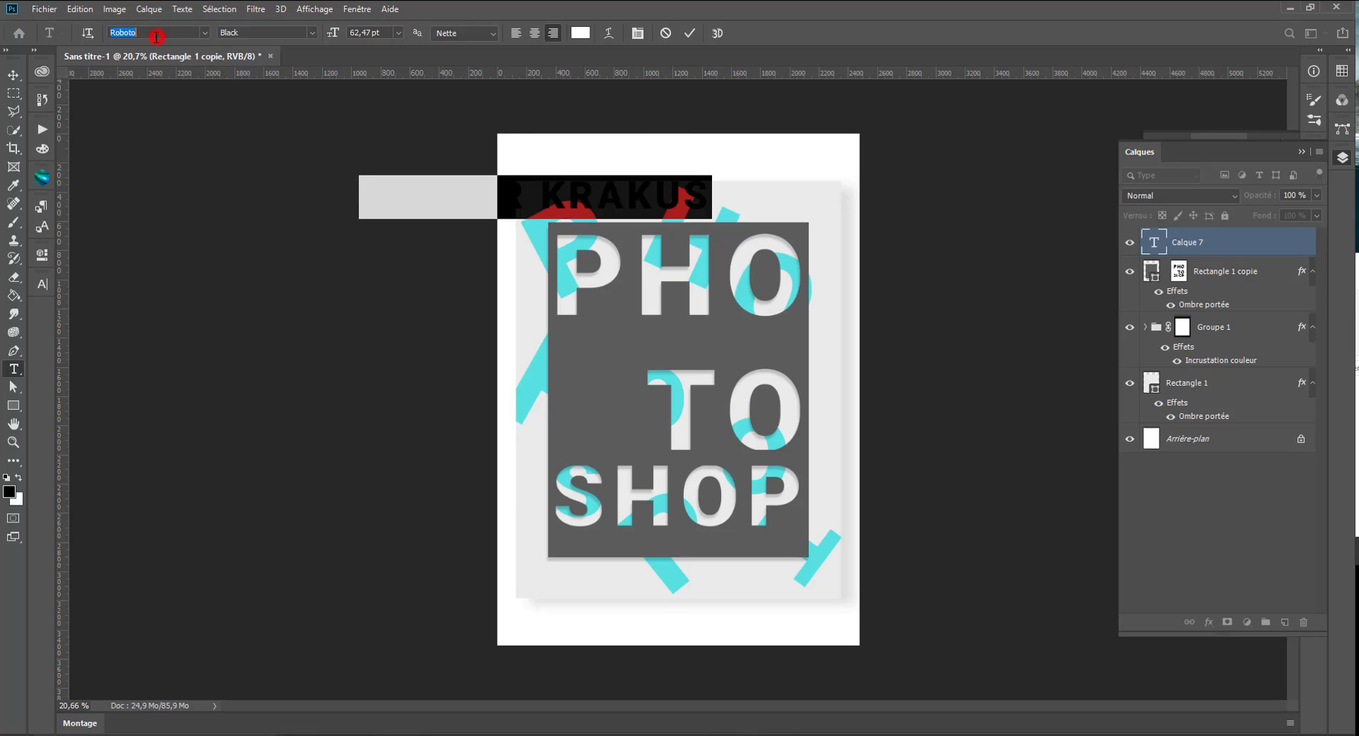
click(311, 33)
click(248, 77)
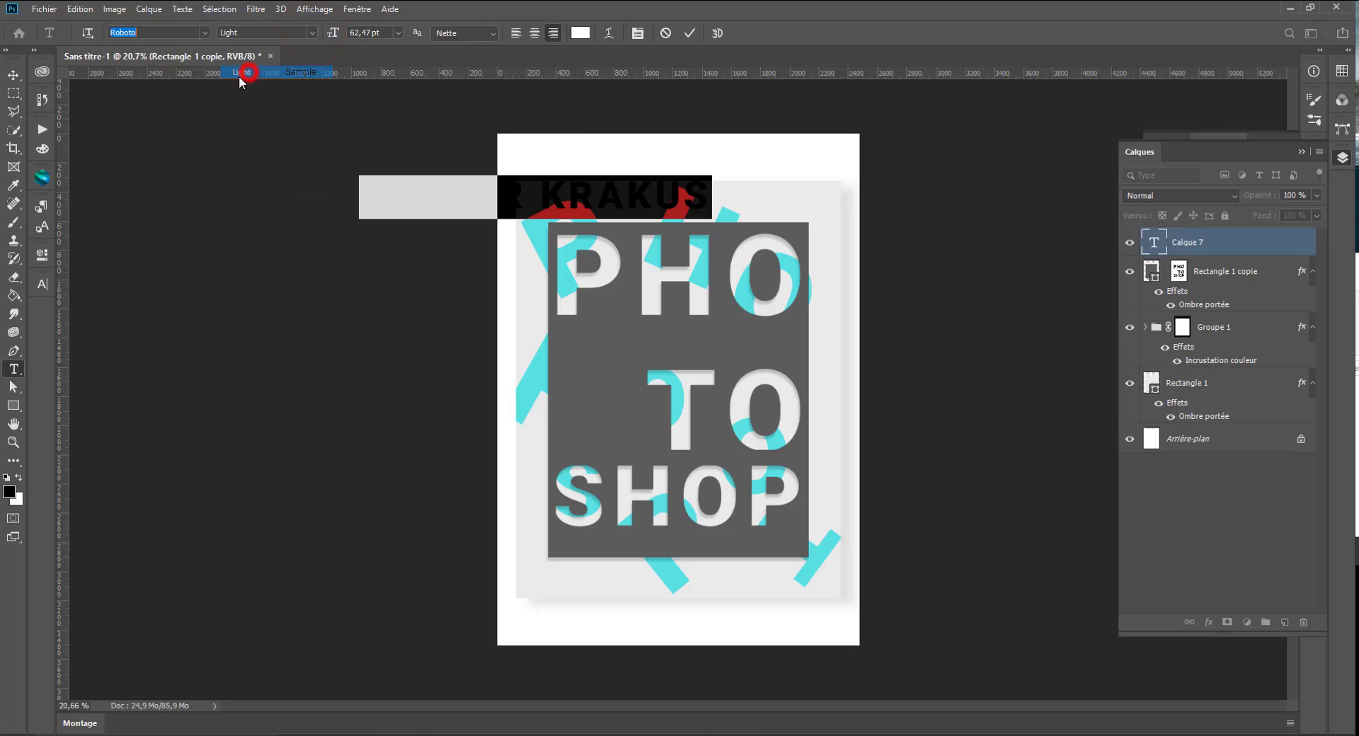
click(19, 480)
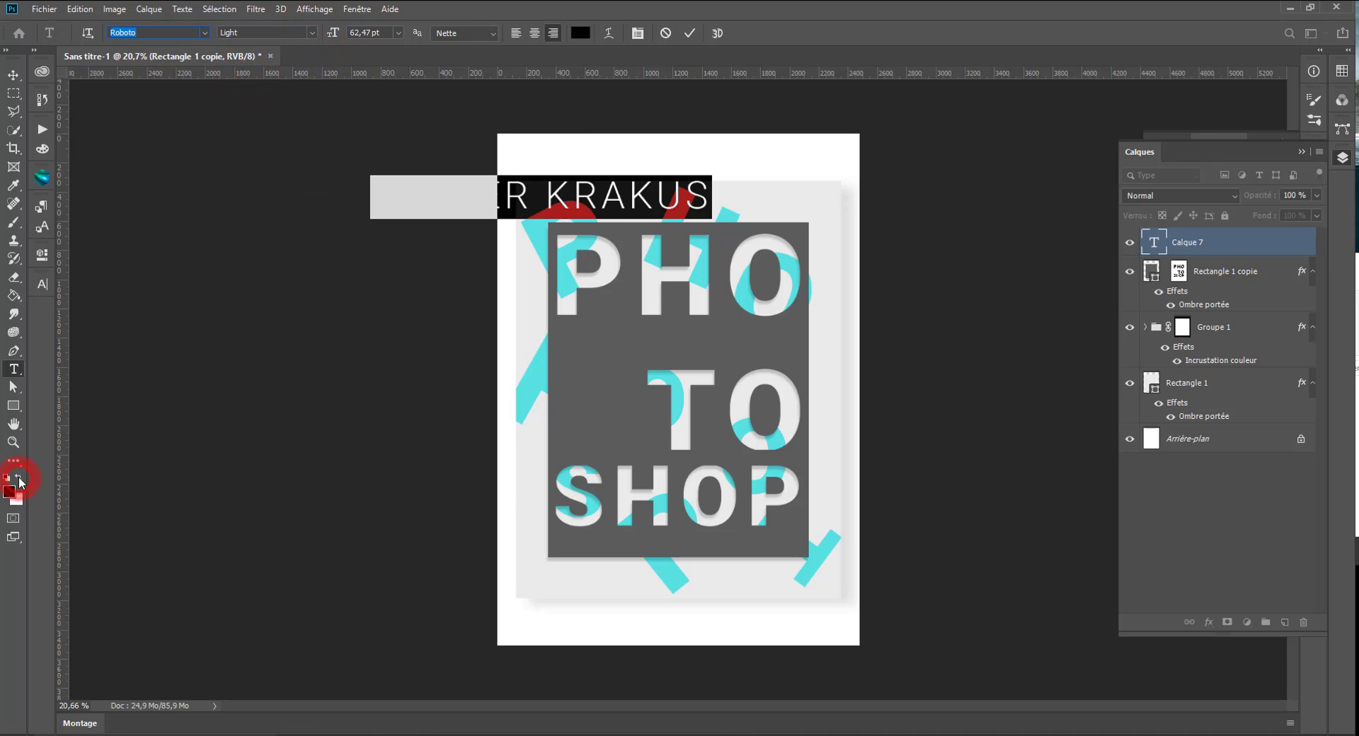
- Shrink the name text to 16,92 pt above the dark rectangle's upper-right corner and place a copy below its lower-left corner
click(13, 74)
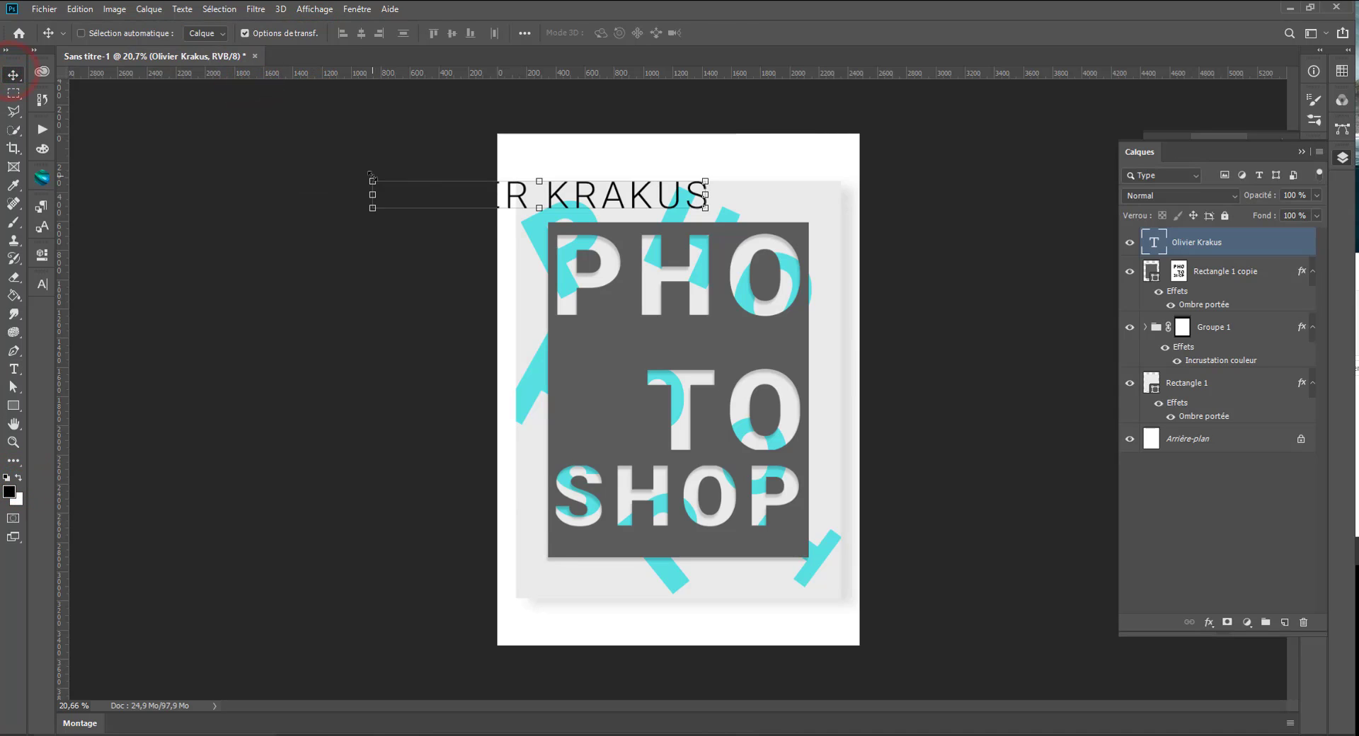
drag(373, 181, 582, 572)
key(Return)
key(shift+Up)
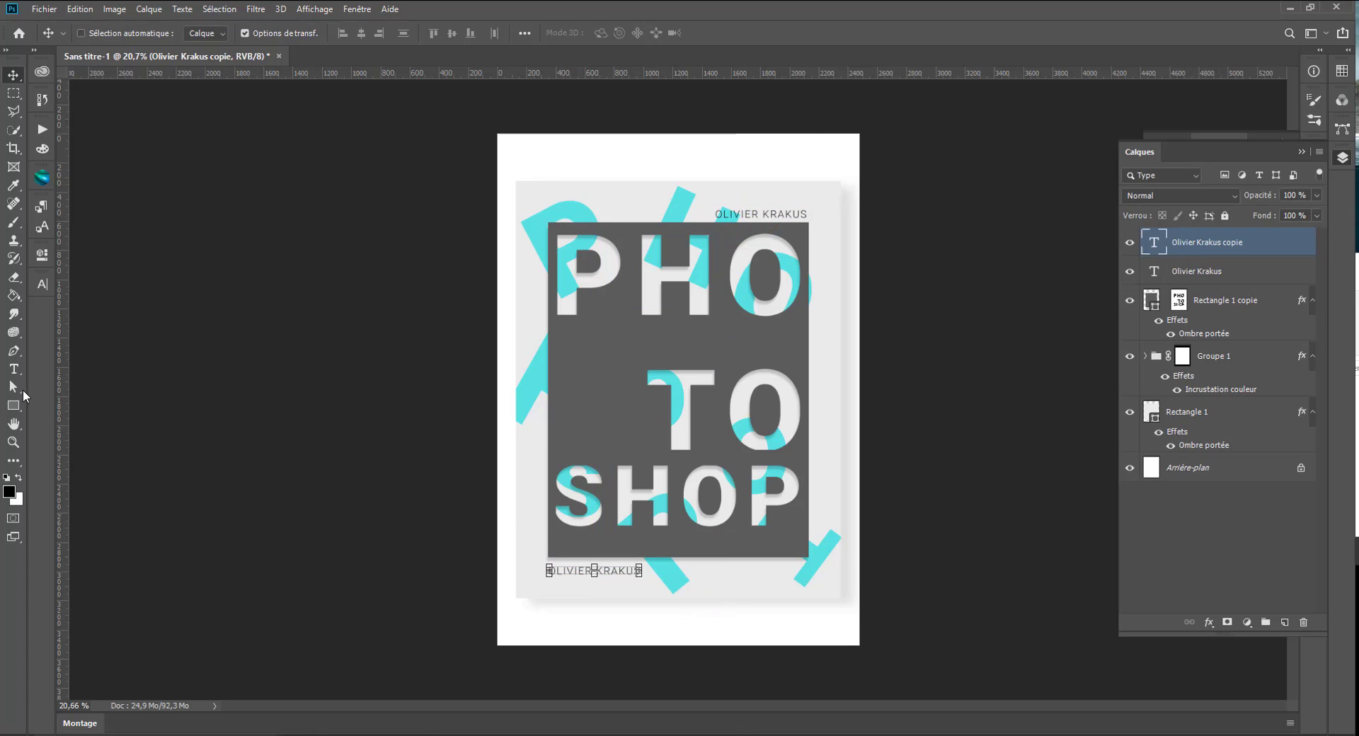
- Replace the copied name below the dark rectangle with the text LOREM IPSUM DOLORES
key(t)
triple_click(598, 569)
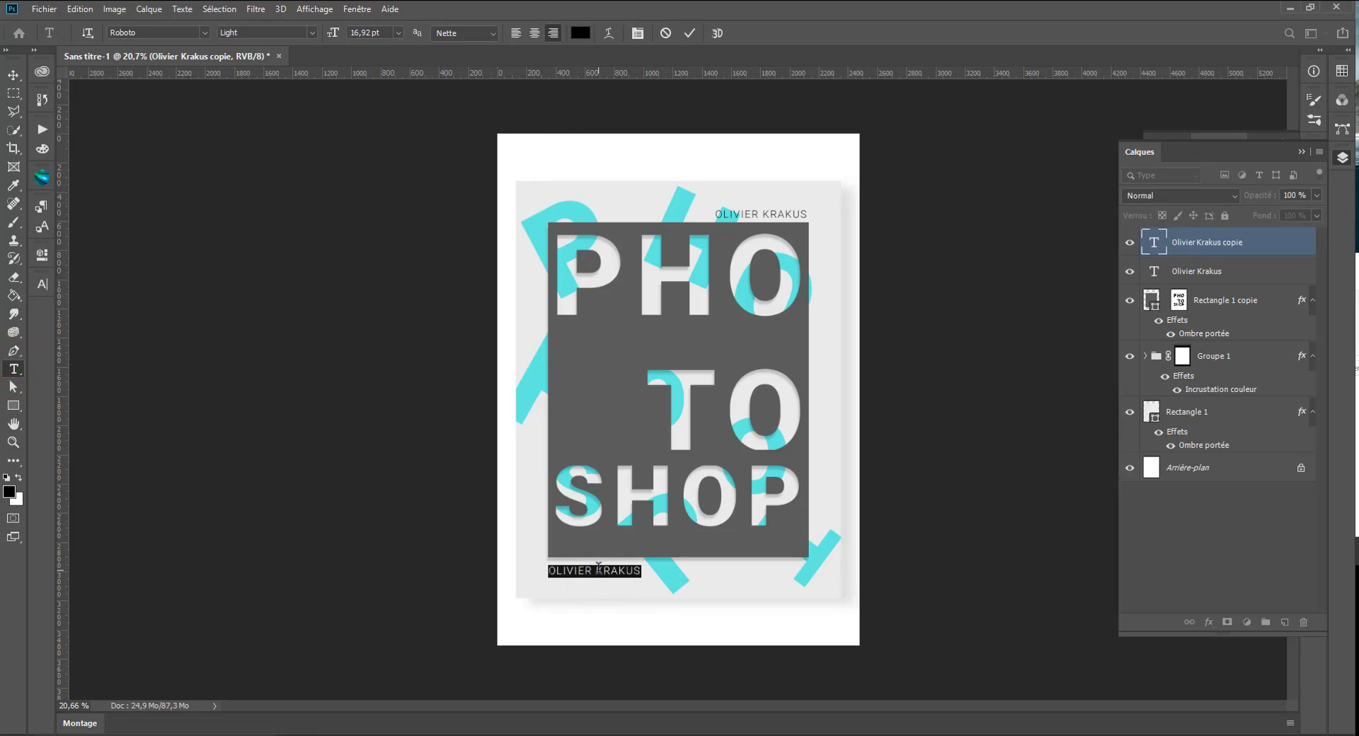
key(BackSpace)
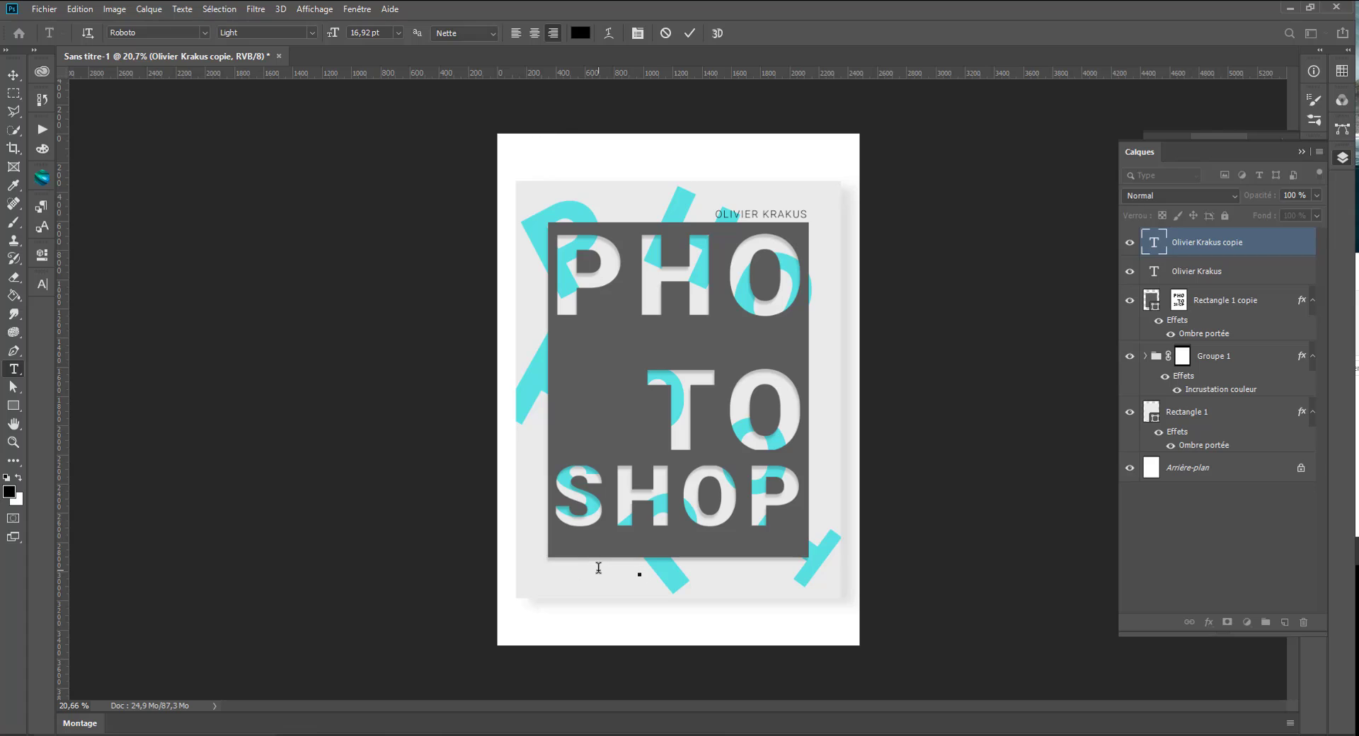
text(LOREM IPSUM D)
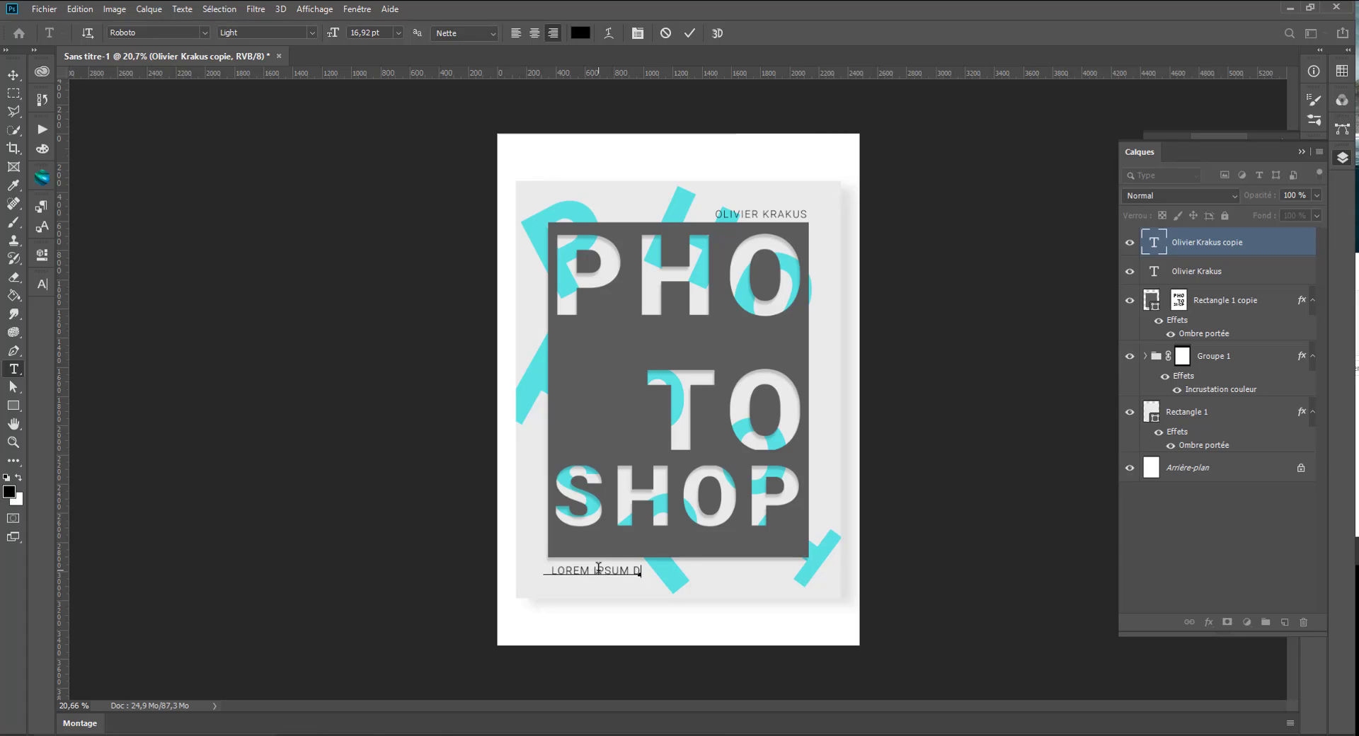
text(OLORES)
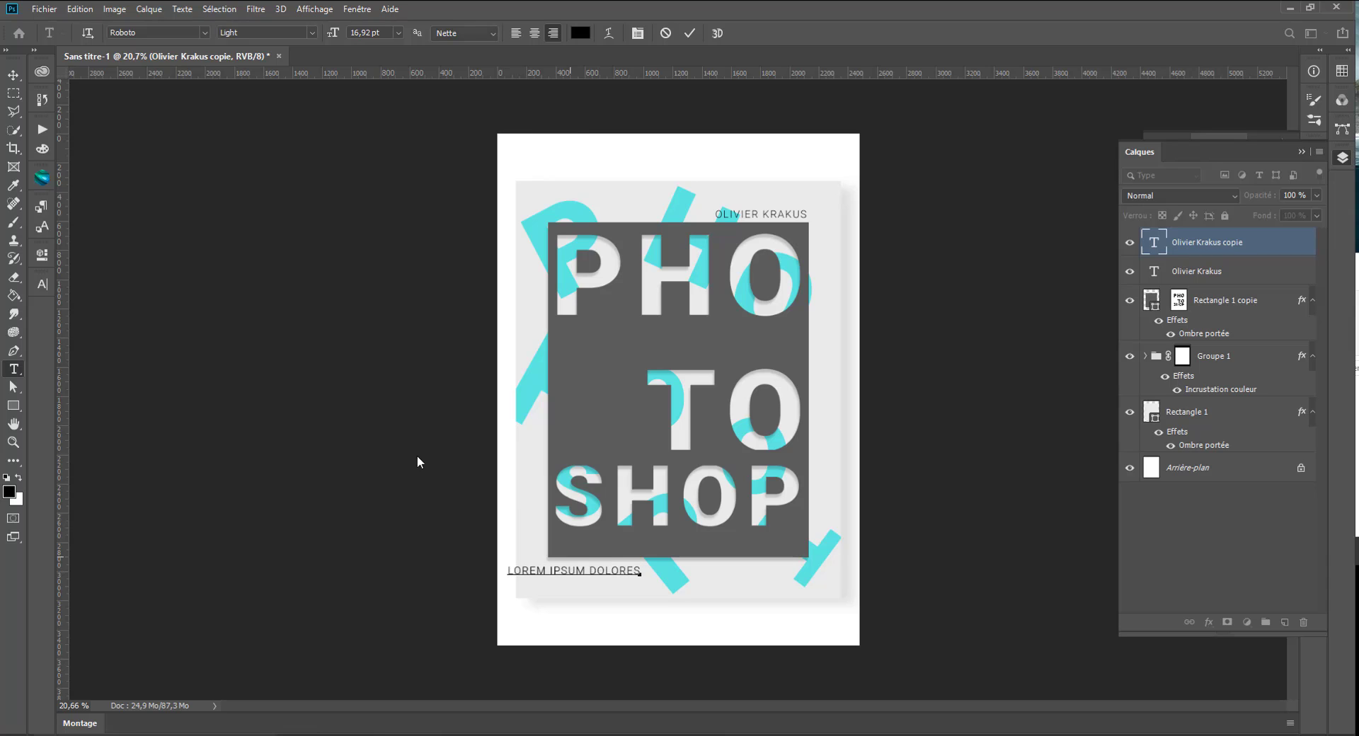
- Align the LOREM IPSUM DOLORES line with the dark rectangle's left edge, just below its lower edge
click(12, 73)
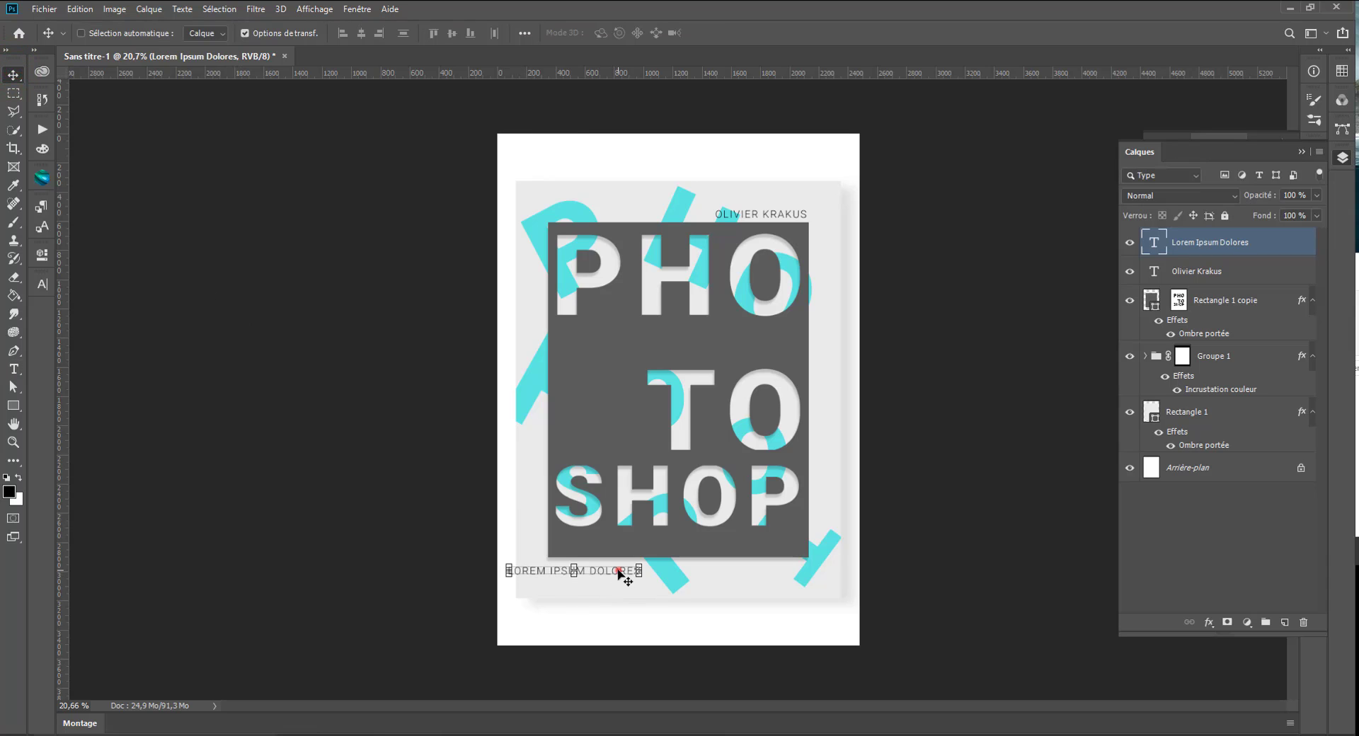
drag(618, 570, 660, 568)
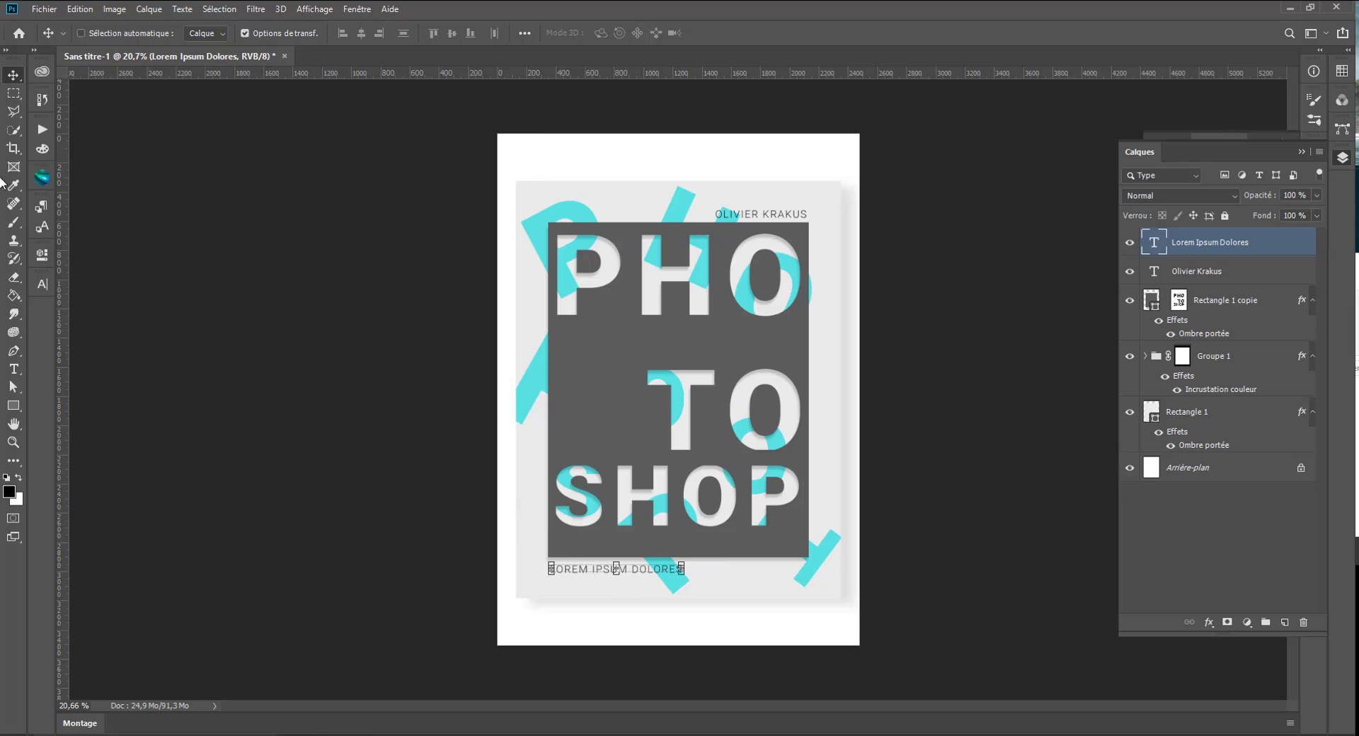
click(13, 93)
click(334, 454)
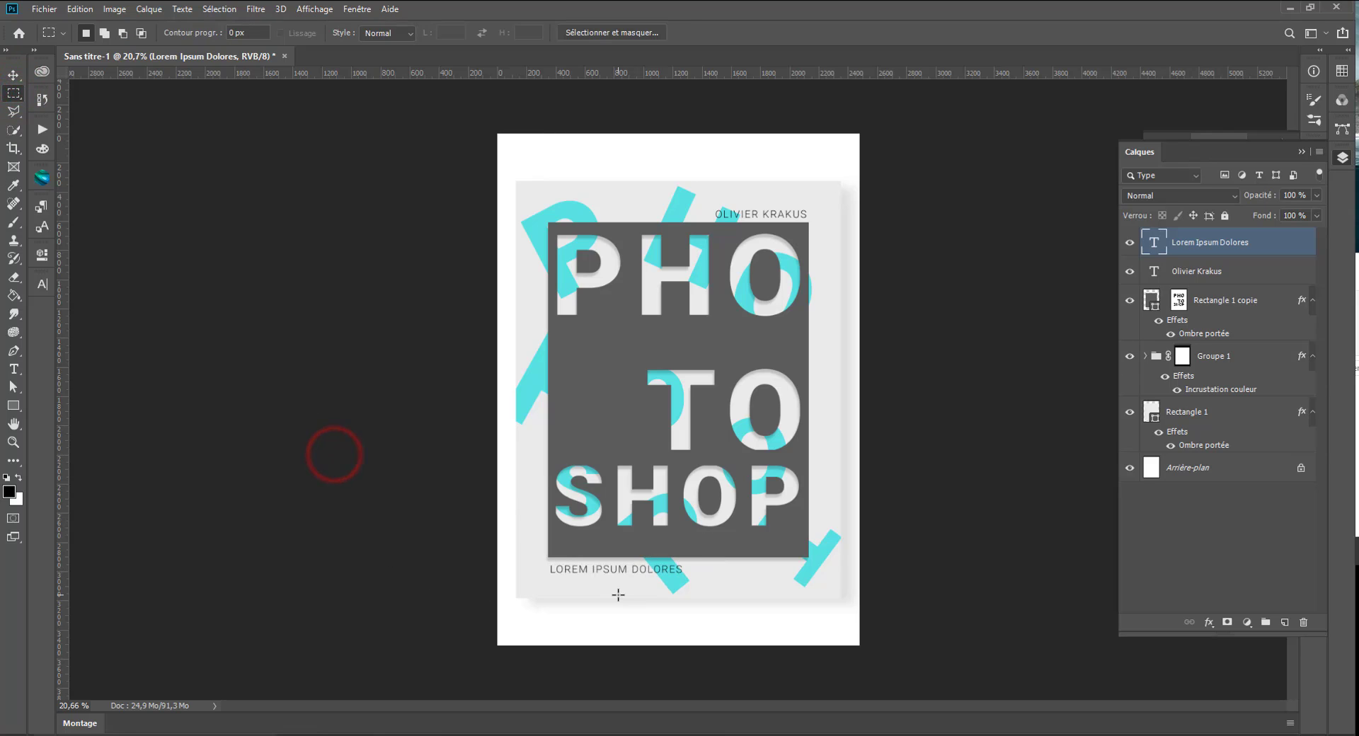
click(13, 75)
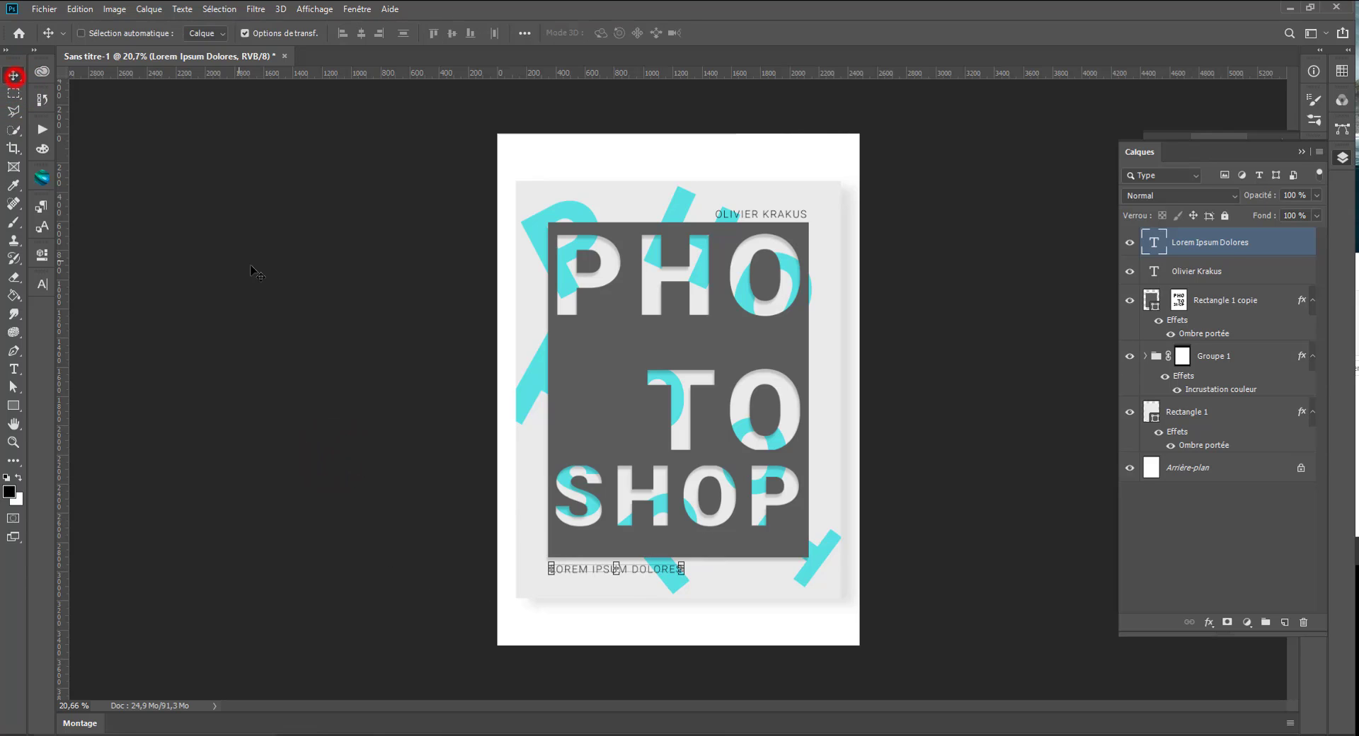
key(shift+Down)
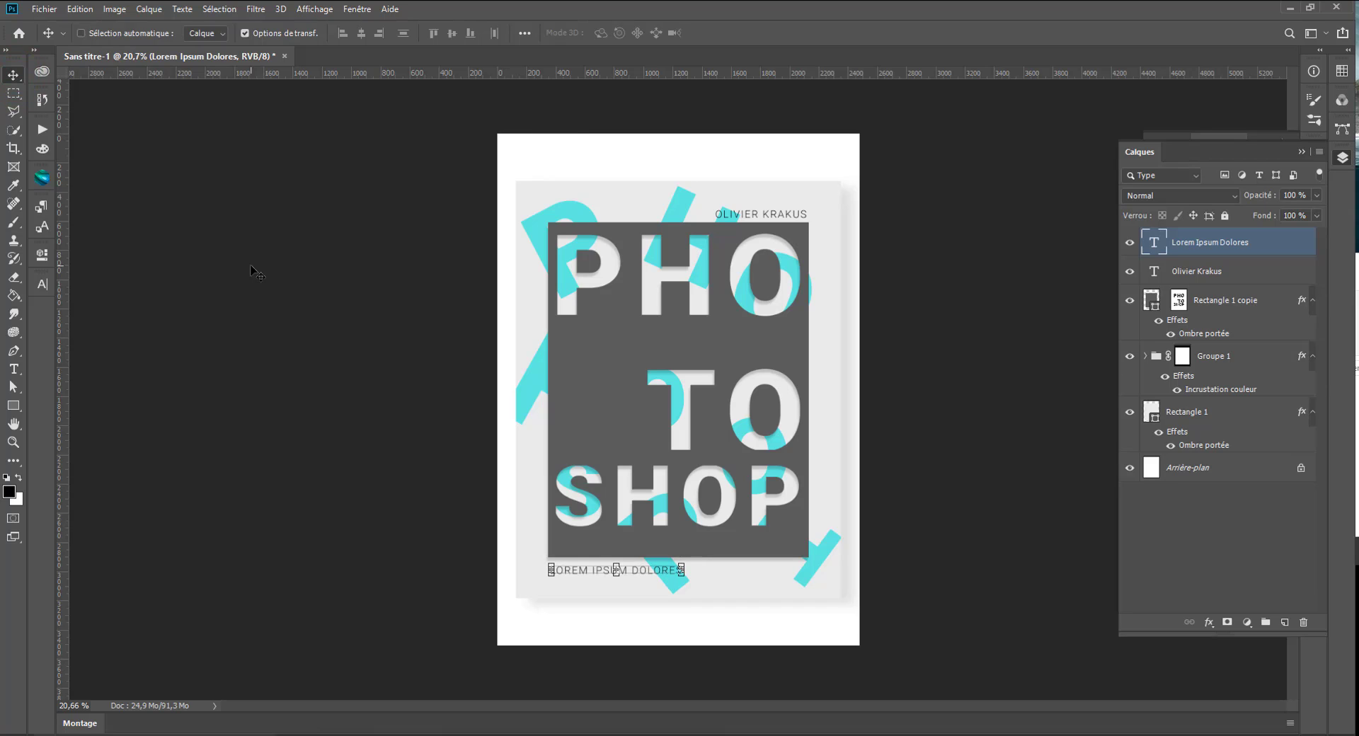
- Save the poster as the Photoshop file "exercice 4" with its layers in the psd folder
key(ctrl+s)
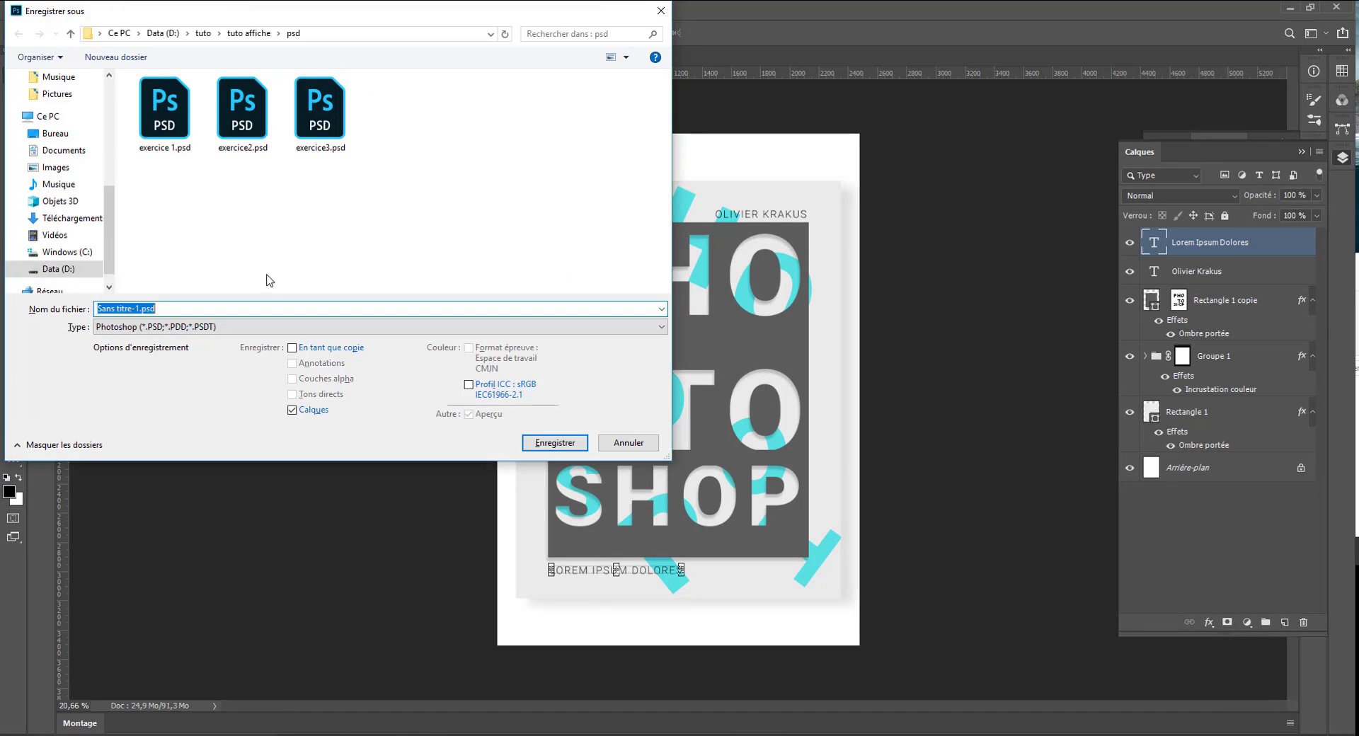
text(exercice 4)
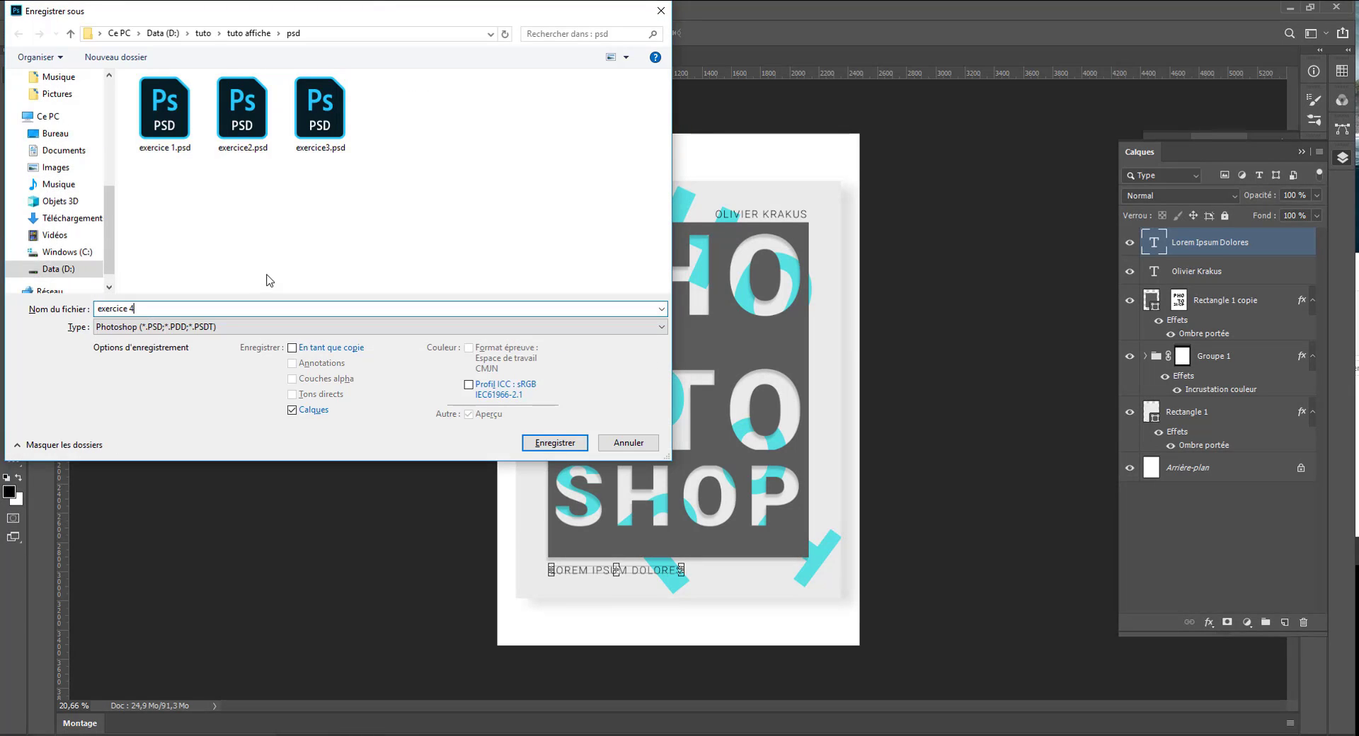
key(Return)
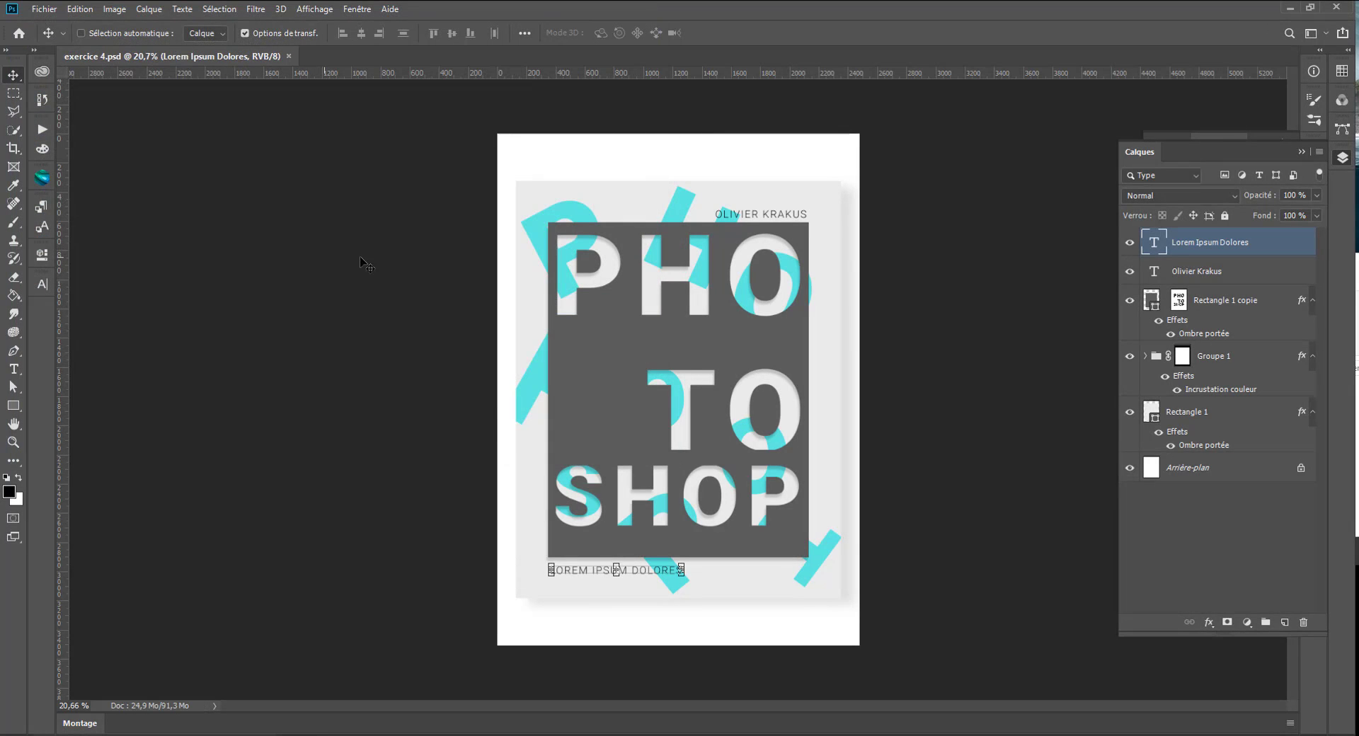